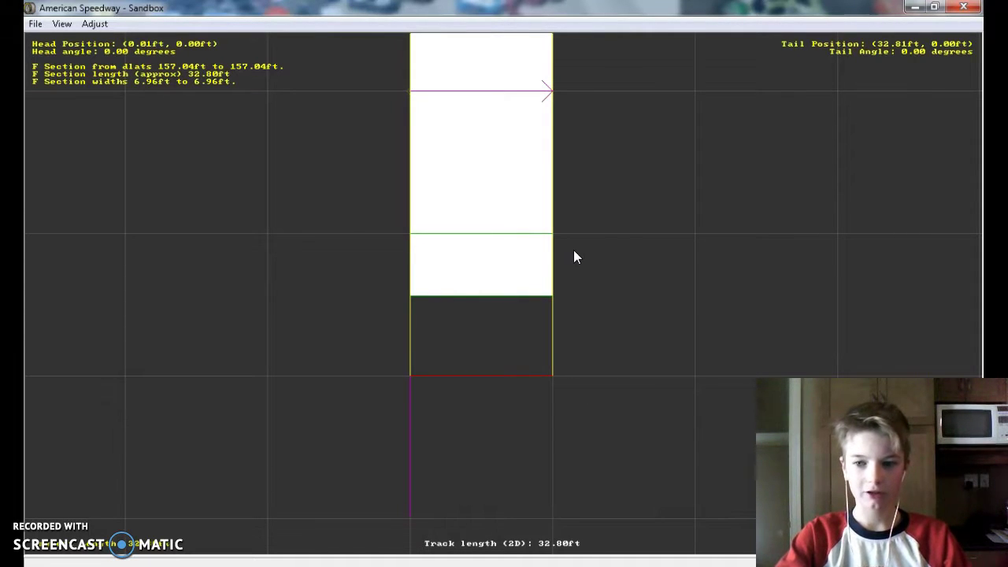
- Open the F Section Properties of the lowest F section of the track and unlock its materials
click(492, 300)
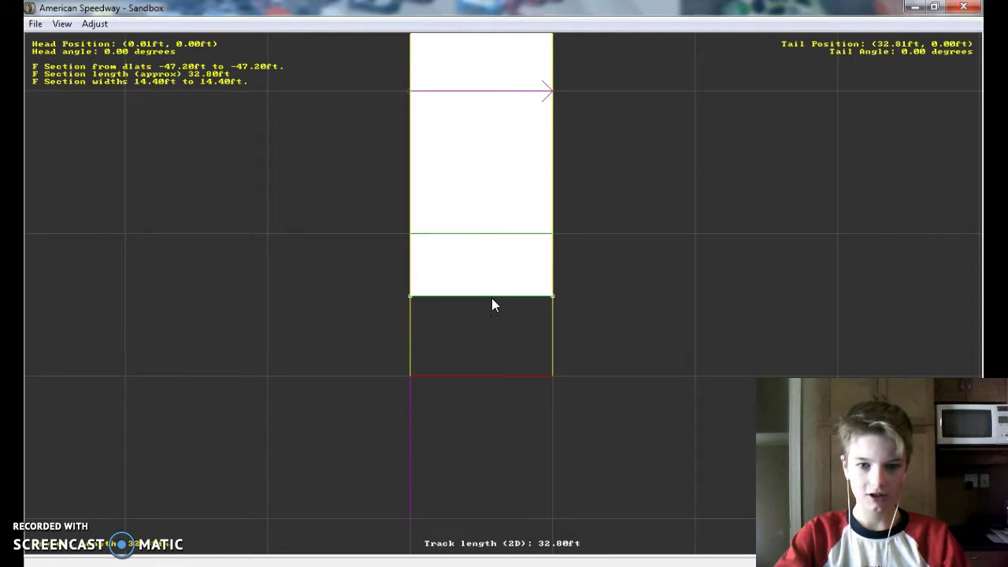
scroll(506, 314, up, 5)
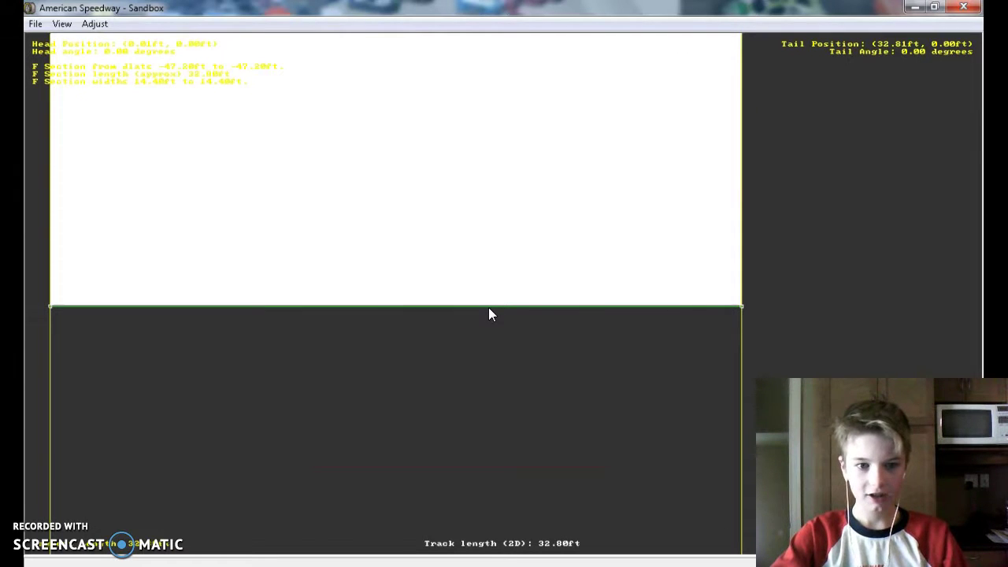
scroll(488, 309, down, 5)
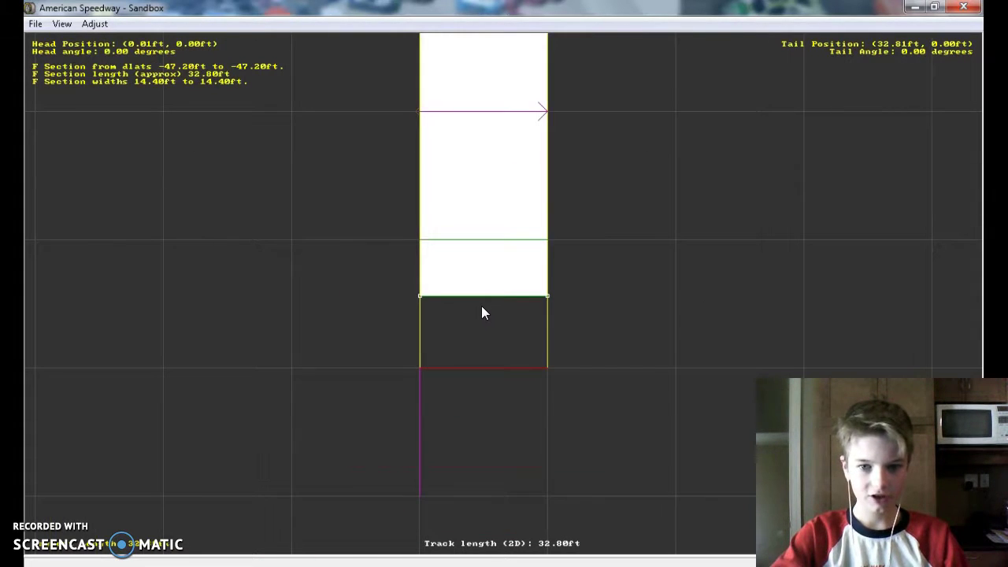
mouse_move(416, 563)
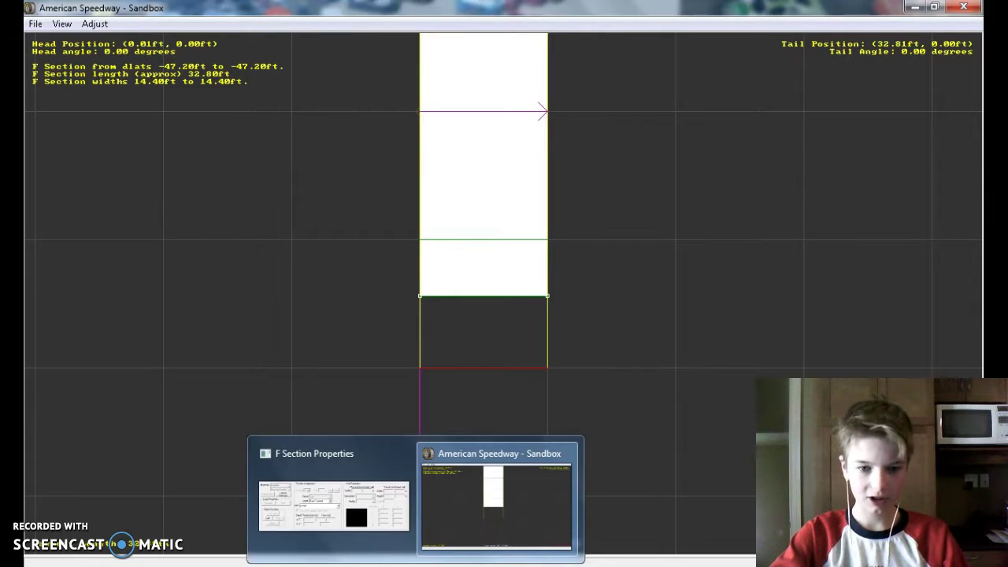
click(360, 525)
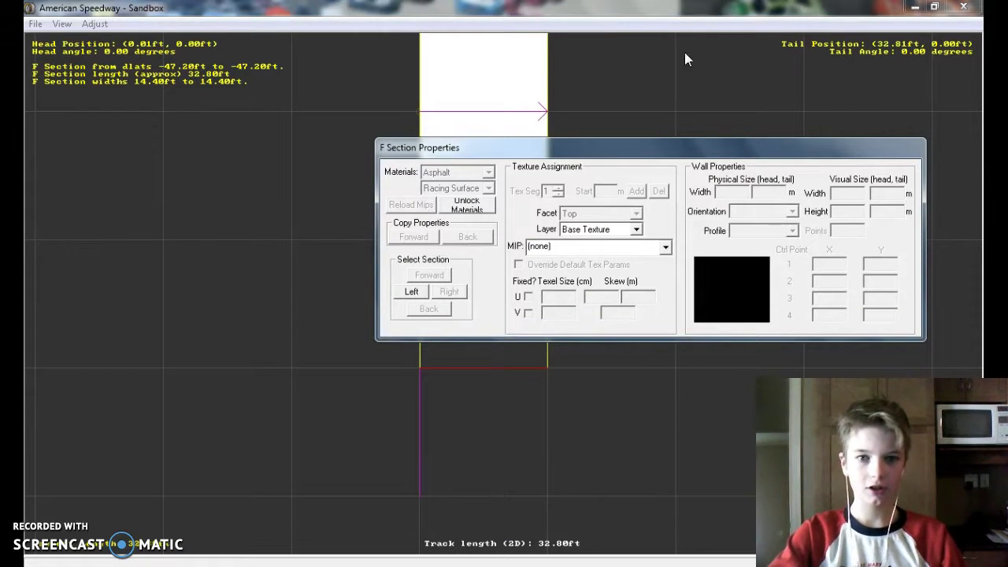
click(467, 205)
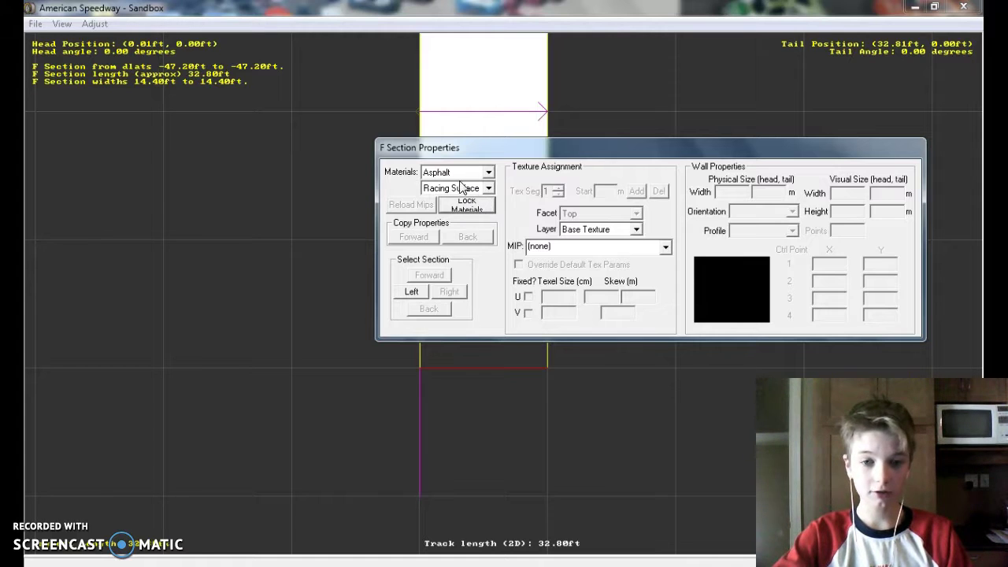
- Set the section's material to Grass with Racing Surface as its surface type
click(482, 176)
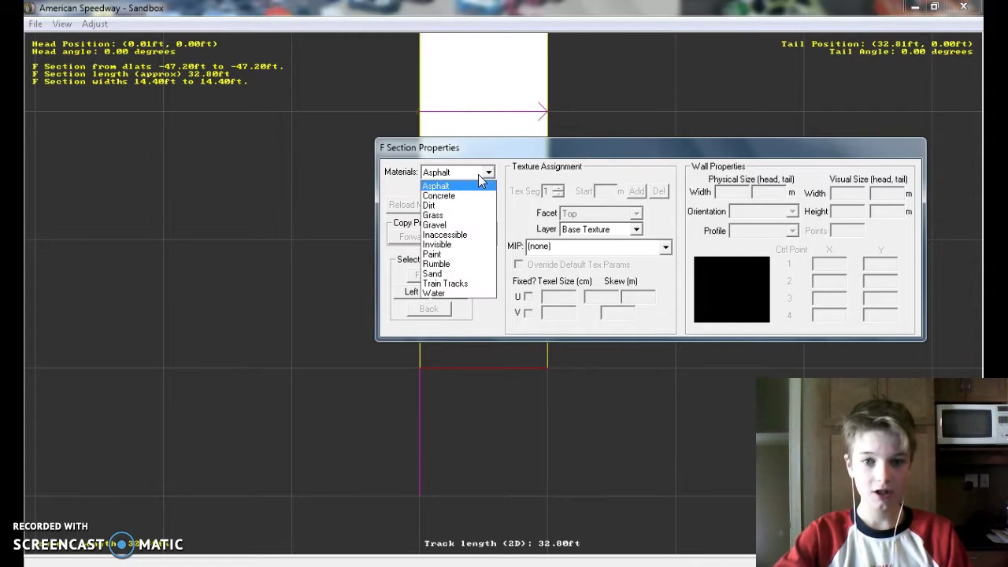
click(458, 219)
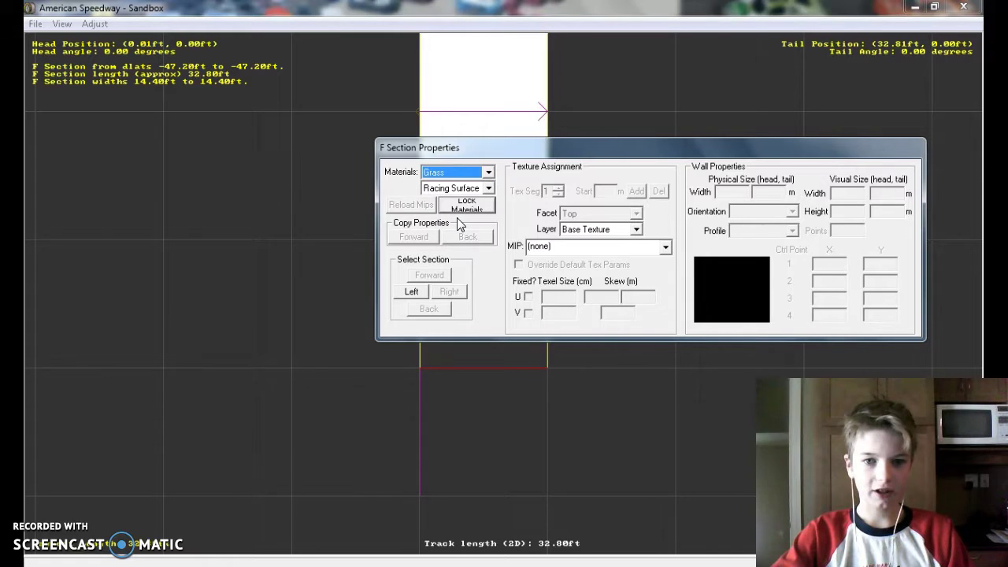
click(488, 189)
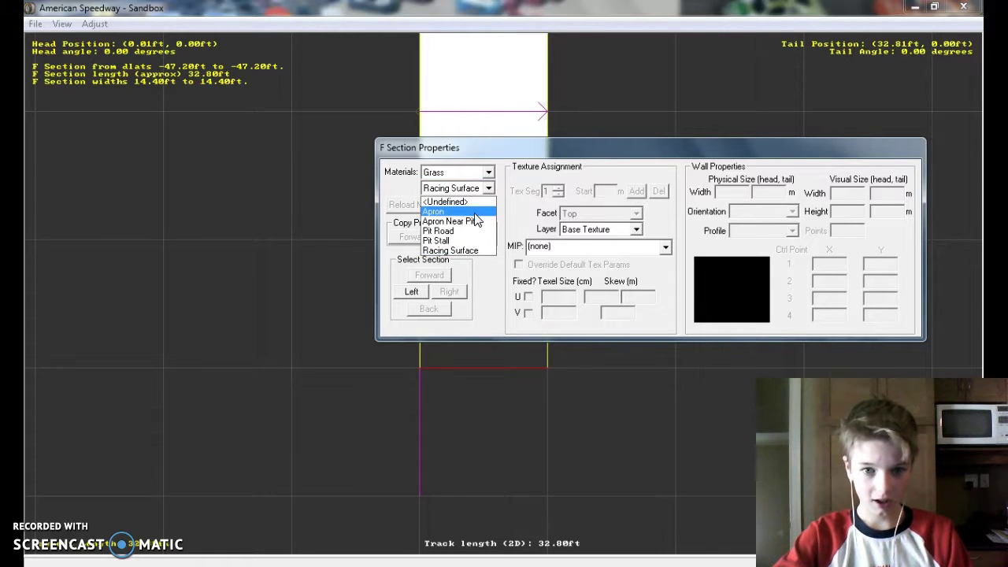
click(462, 252)
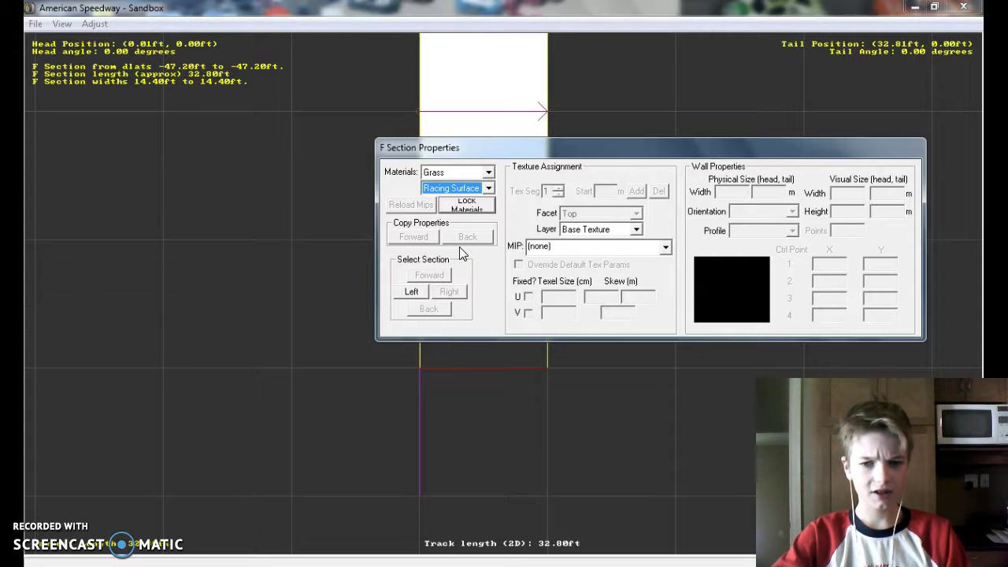
- Assign grass.mip as the section's base texture and move the properties dialog clear of the section
click(554, 247)
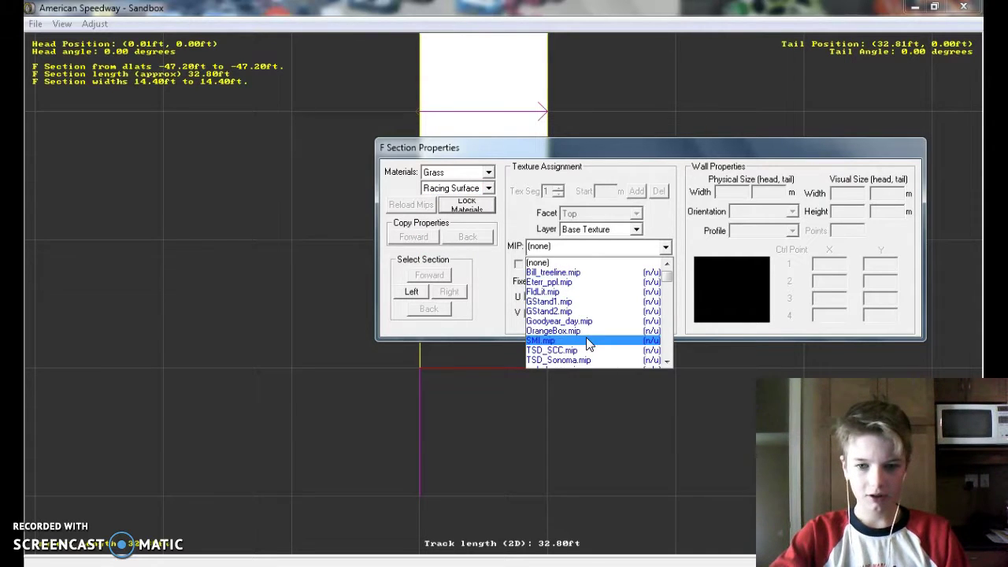
scroll(587, 345, down, 7)
scroll(587, 344, down, 12)
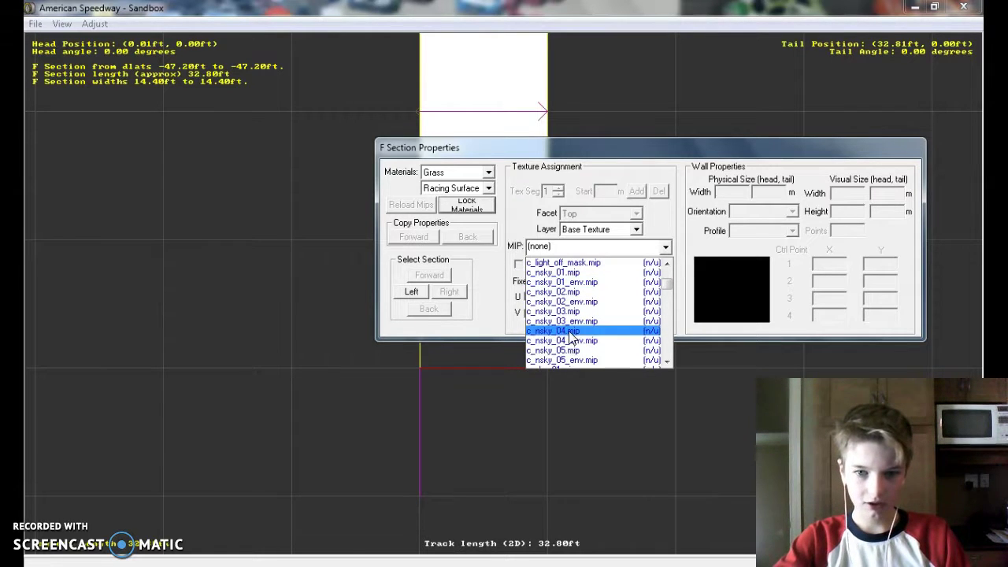
scroll(573, 339, down, 6)
scroll(573, 339, down, 15)
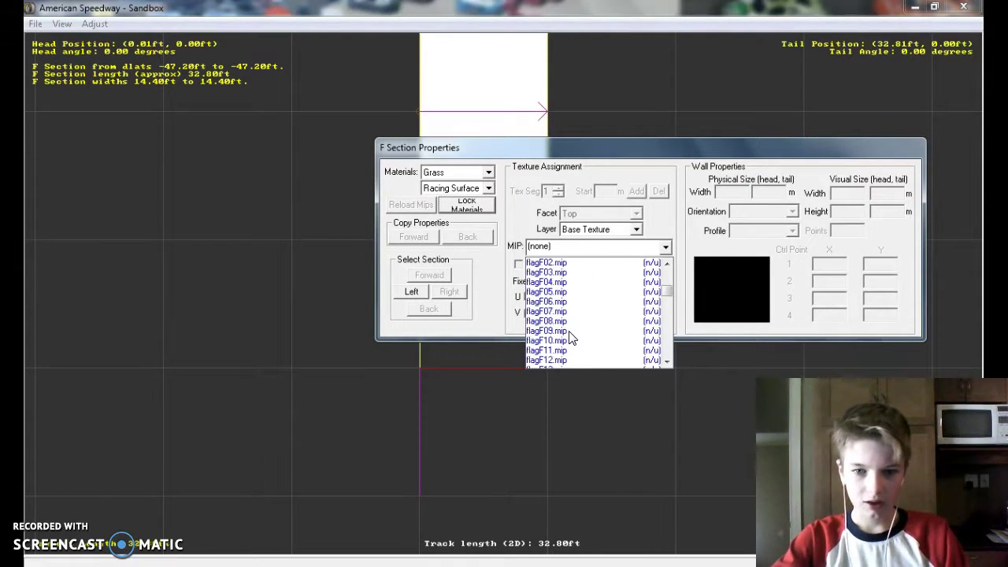
scroll(556, 350, down, 10)
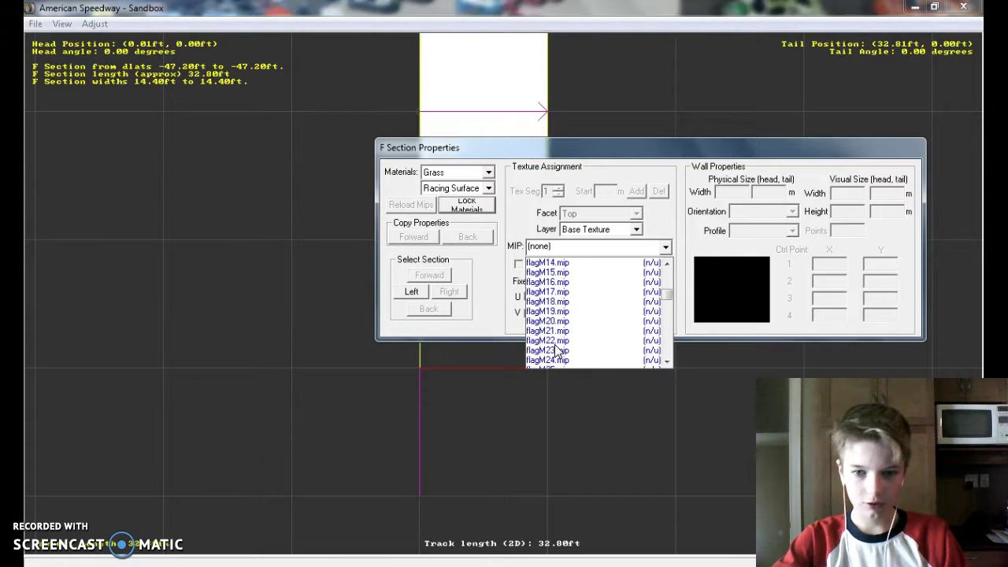
scroll(556, 349, down, 10)
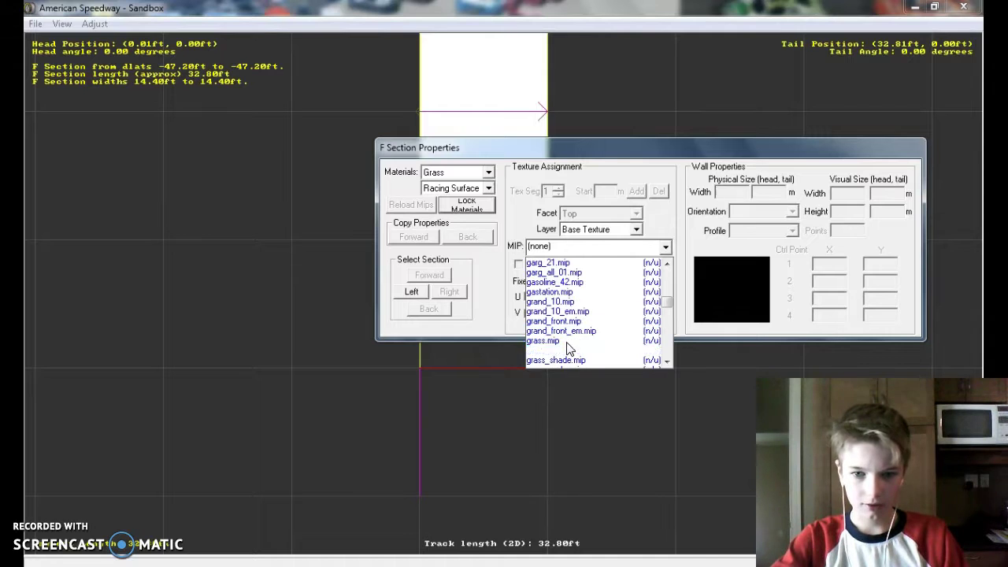
click(567, 344)
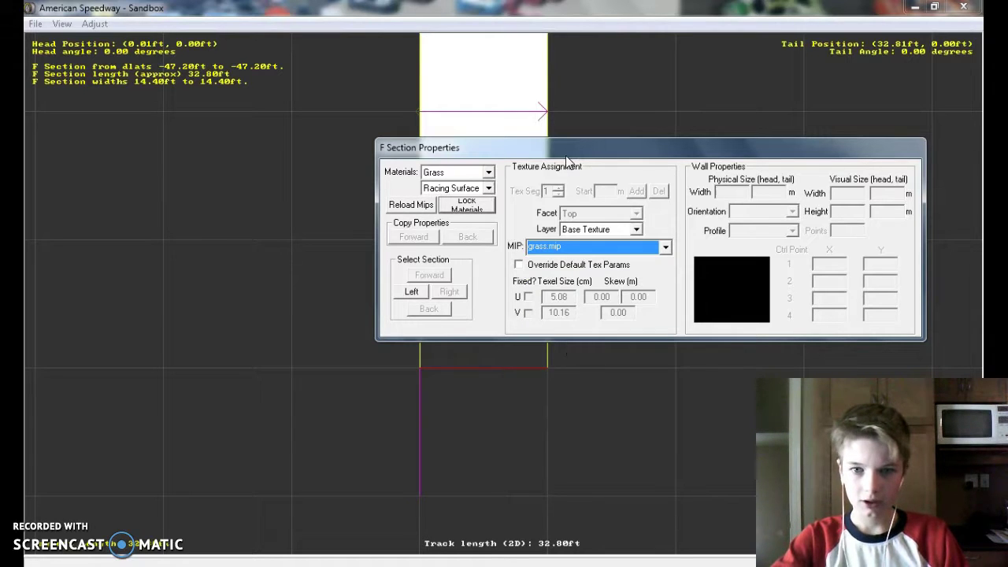
drag(569, 152, 399, 325)
- Try the grass_lm1_l.mip, grass_shade.mip, grass_snd_r.mip and grassa.mip base textures on the section one after another
click(415, 421)
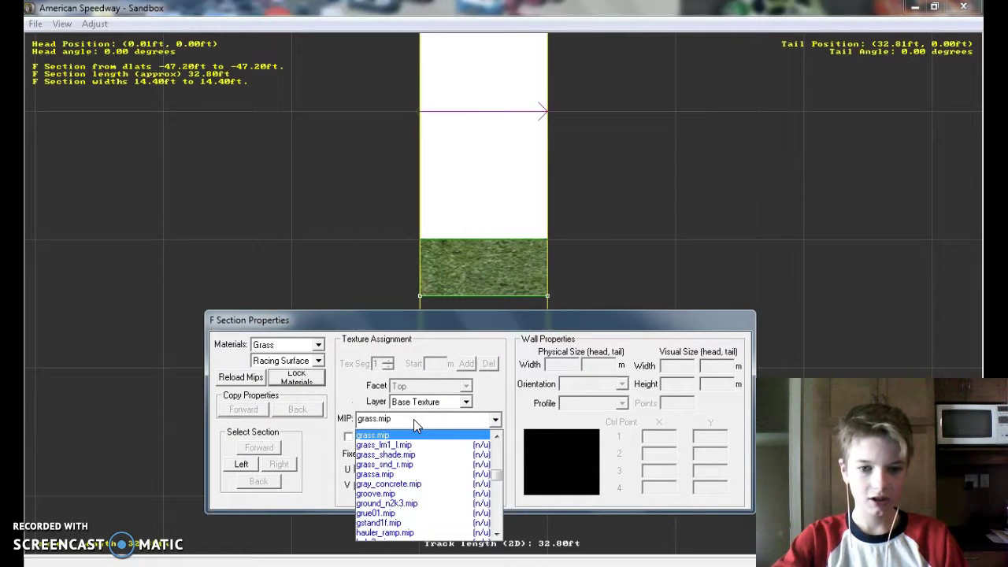
click(398, 446)
click(409, 421)
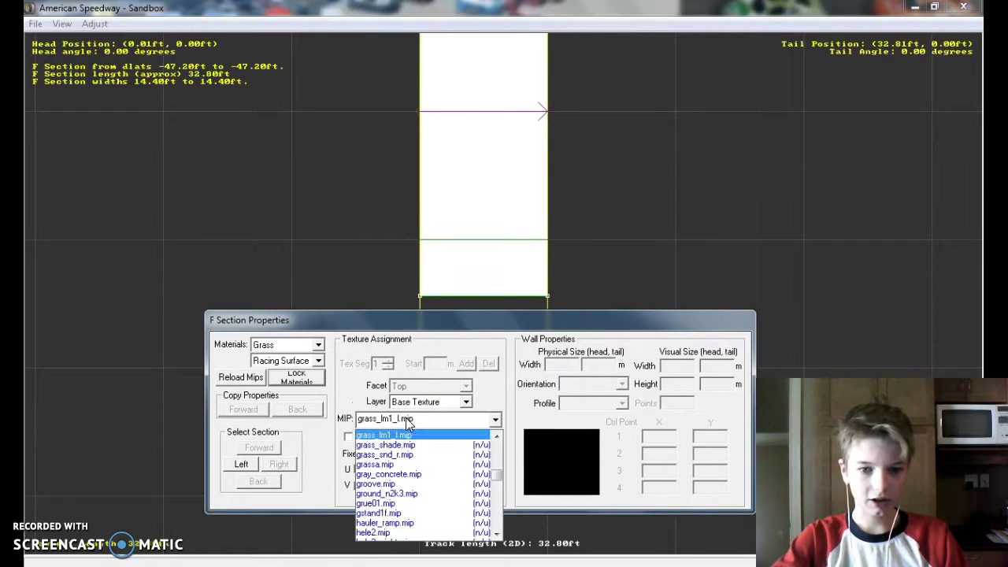
click(403, 445)
click(408, 422)
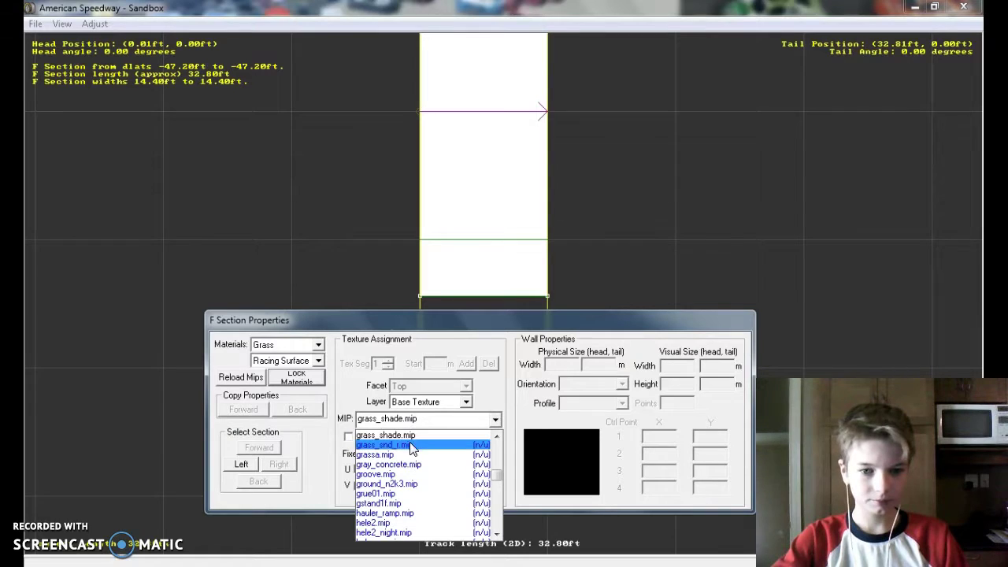
click(410, 445)
click(408, 421)
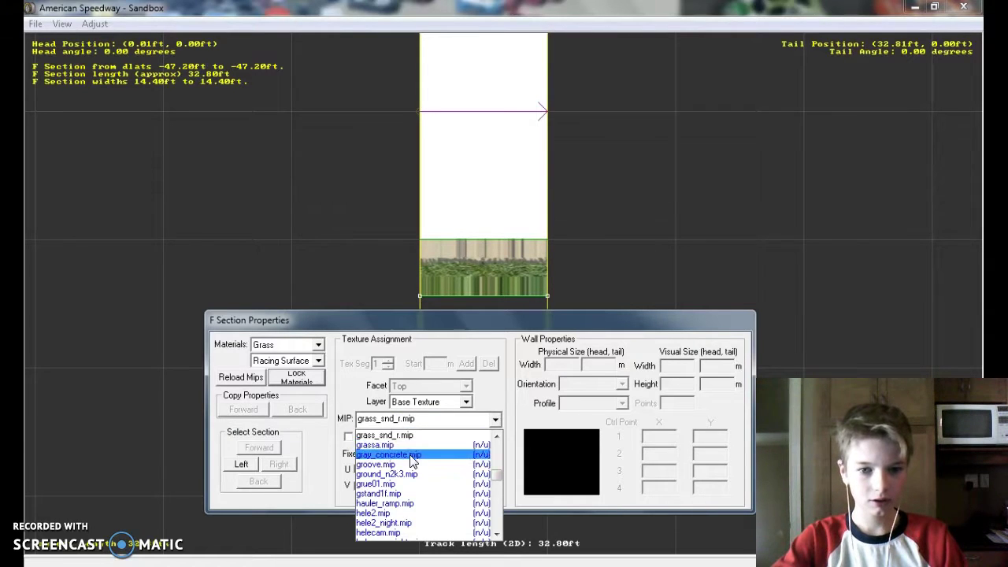
click(409, 445)
- Set the section's base texture back to grass.mip
click(408, 422)
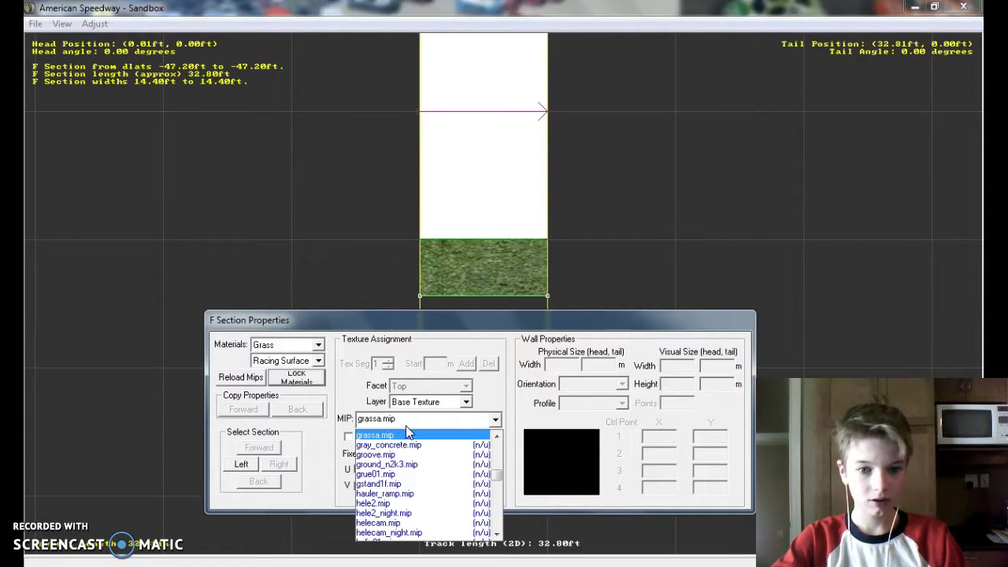
scroll(410, 452, up, 2)
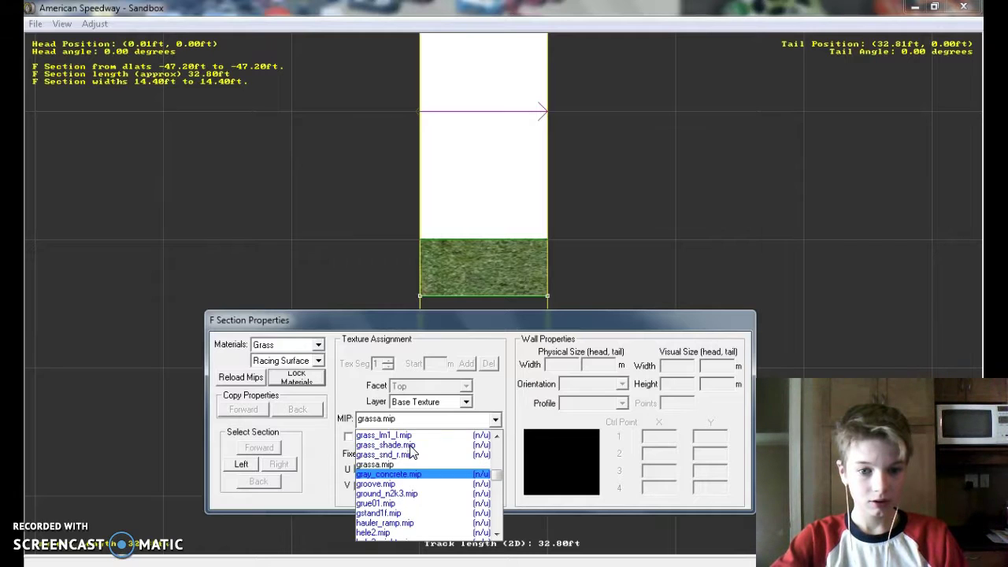
scroll(403, 454, up, 1)
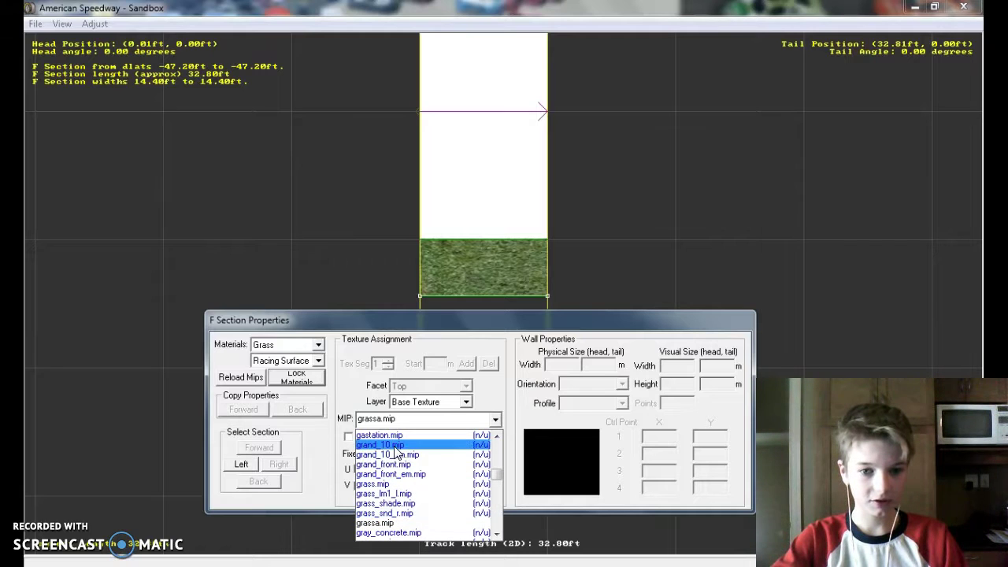
click(409, 486)
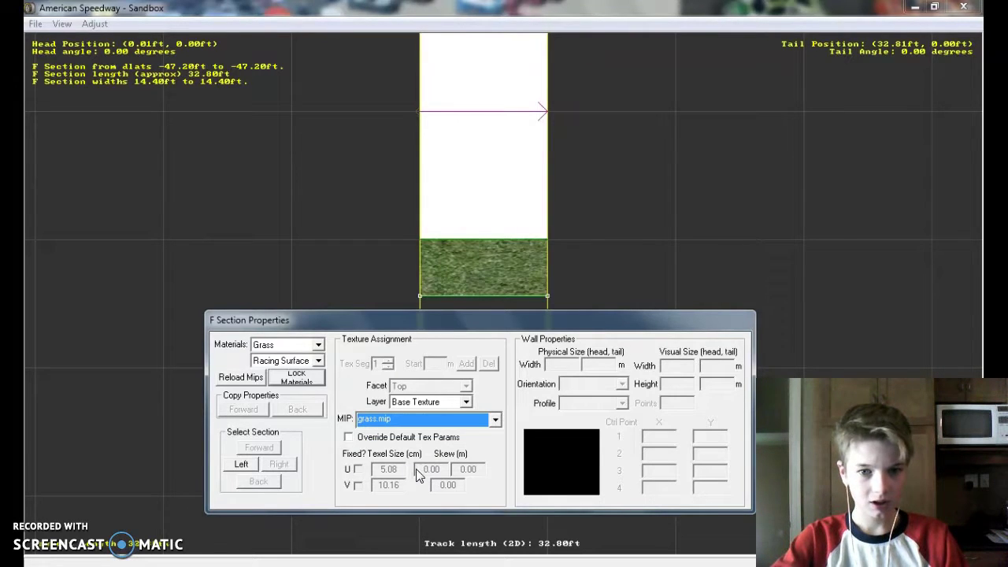
- Override the default texture parameters, set the U and V texel sizes to 1 cm, and close the section properties
click(386, 444)
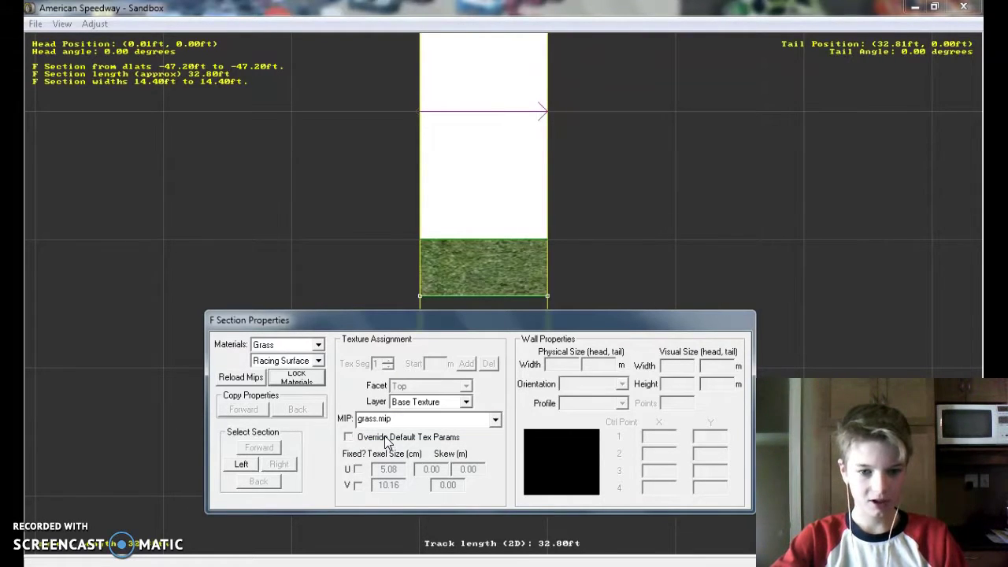
double_click(394, 469)
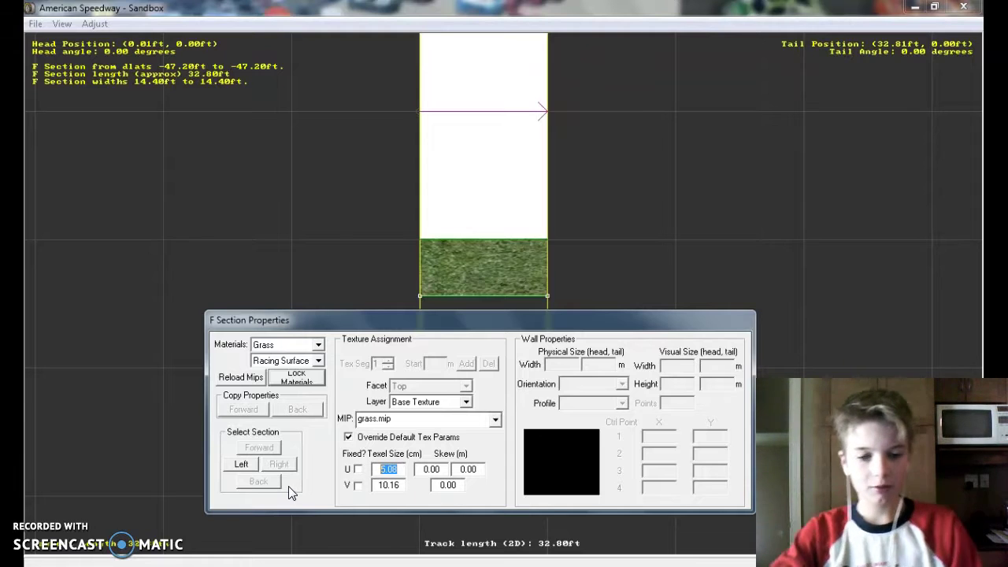
text(1)
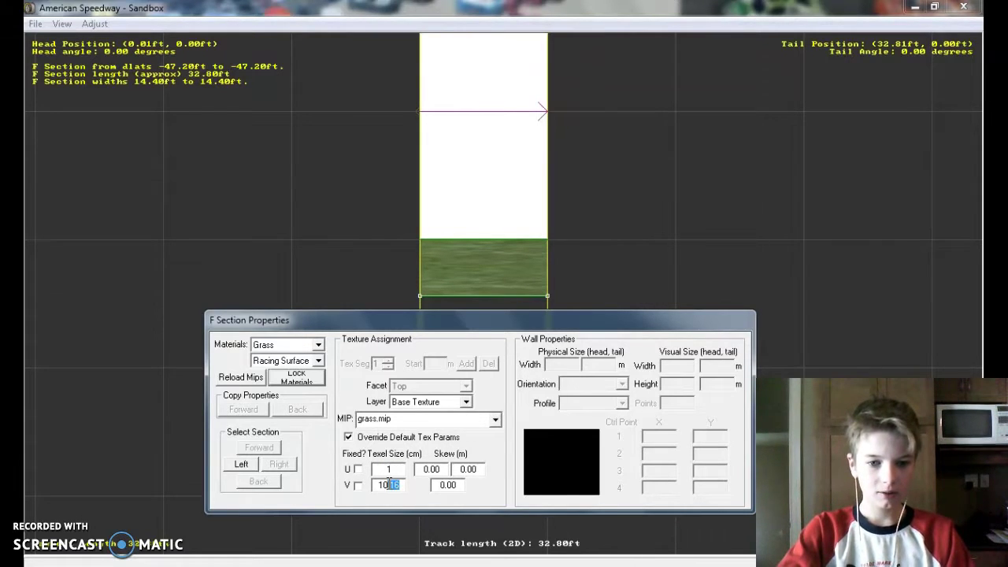
key(BackSpace)
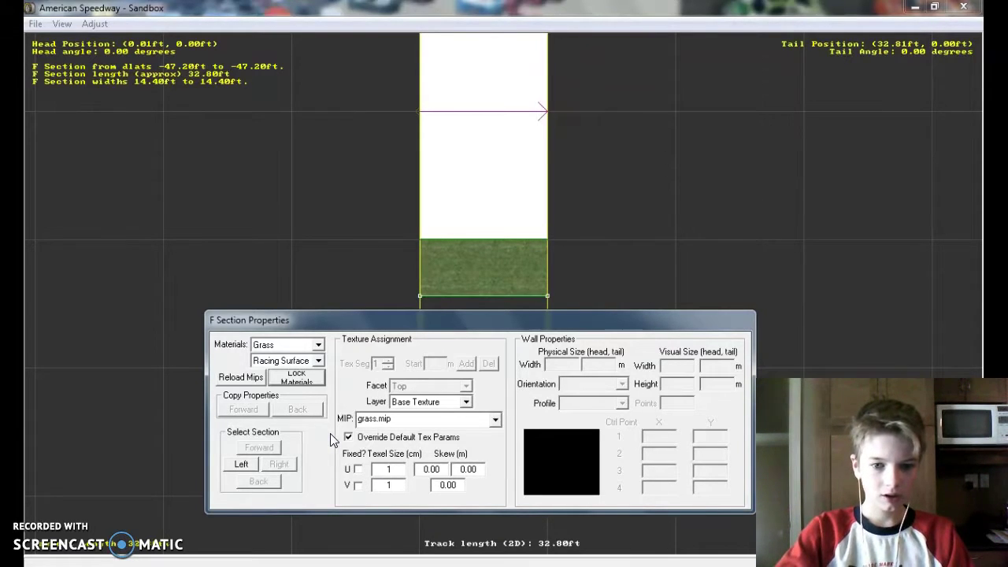
key(Escape)
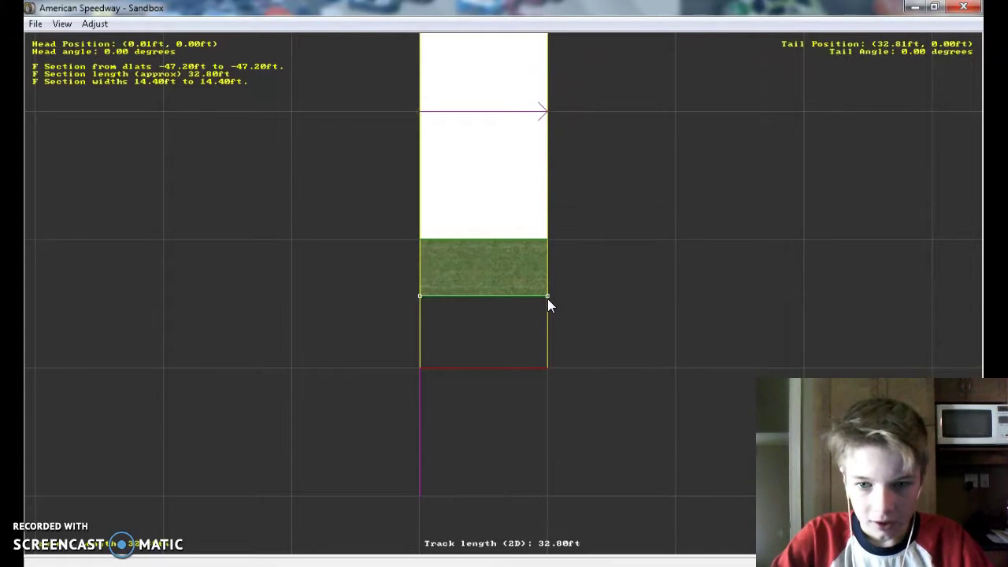
- Widen the grass section evenly to about 30 ft by moving both corners of its lower edge outward
drag(548, 296, 549, 356)
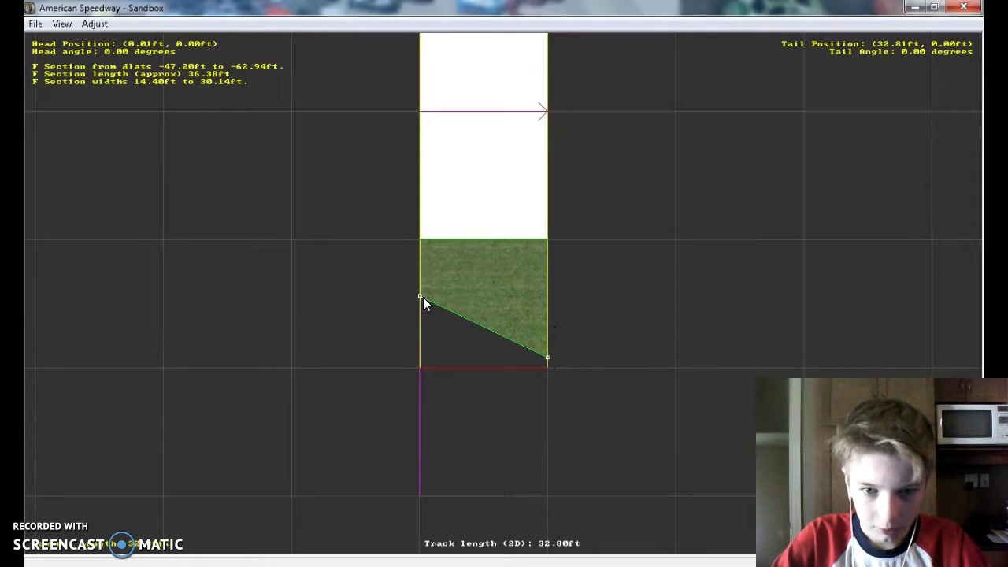
drag(419, 297, 423, 358)
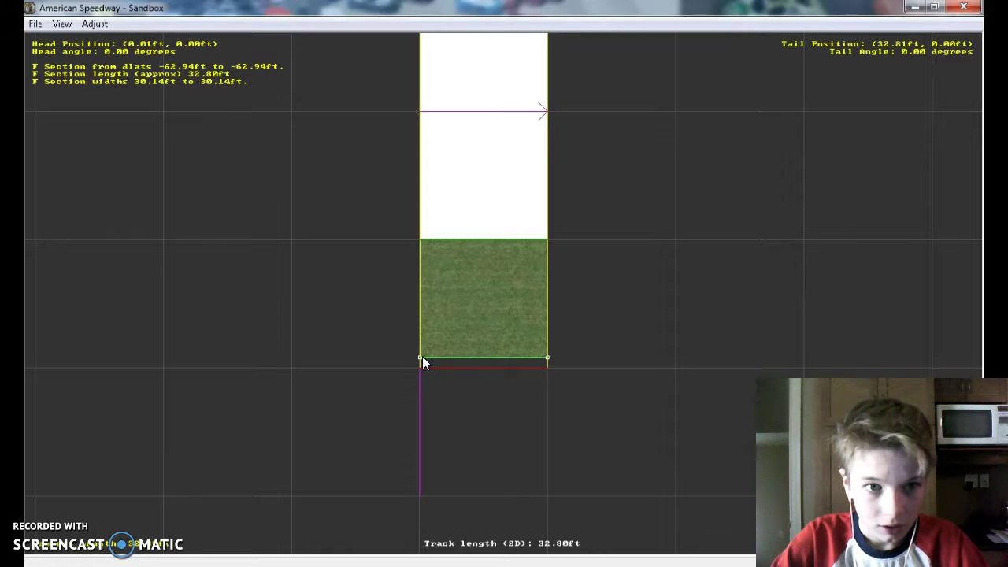
scroll(512, 390, up, 5)
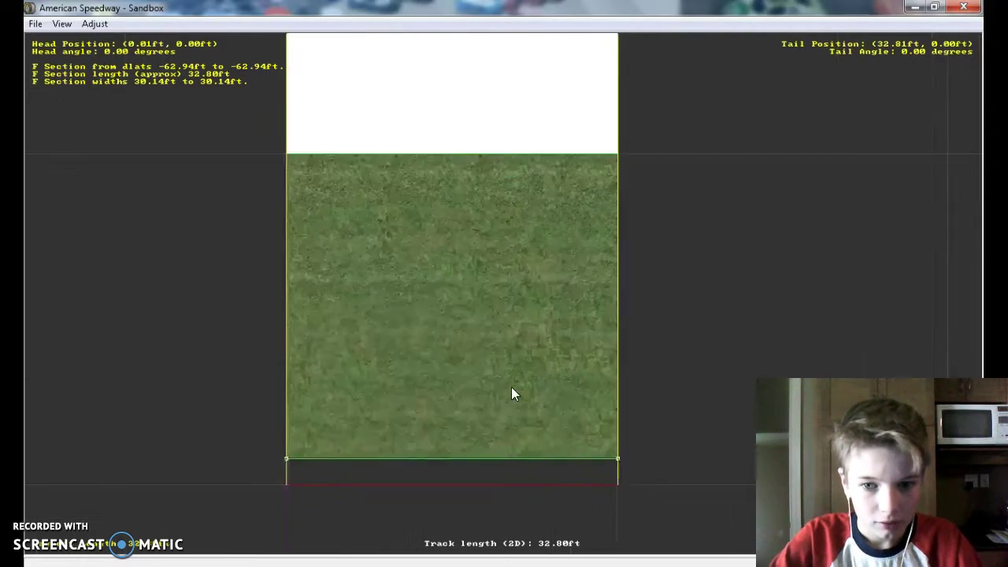
scroll(512, 386, up, 3)
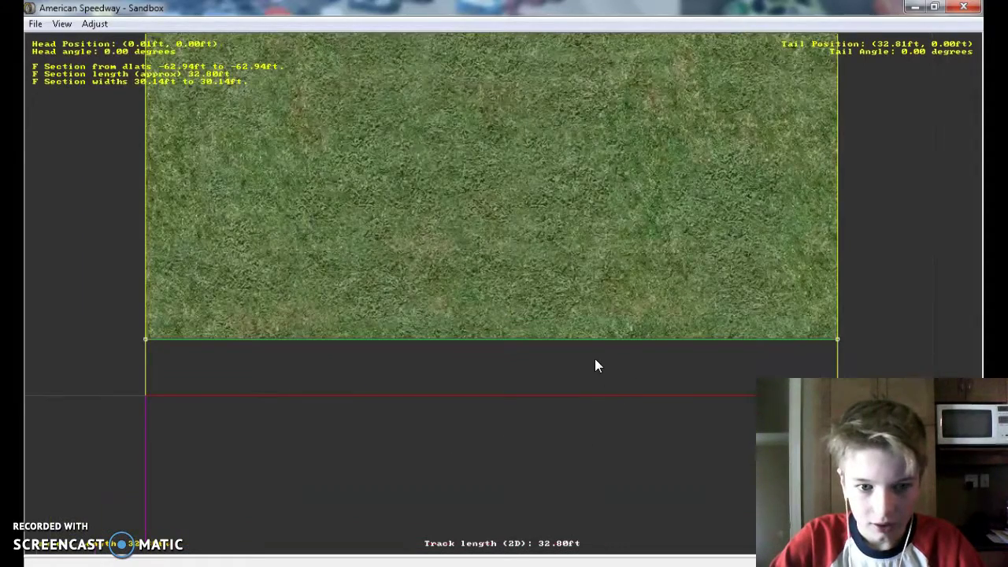
scroll(595, 358, down, 6)
scroll(509, 366, down, 3)
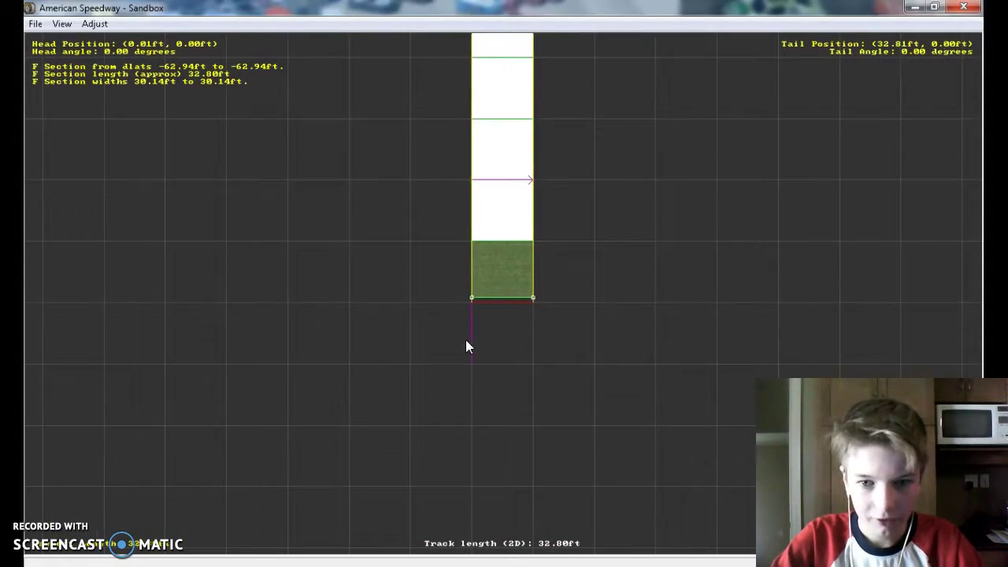
scroll(509, 309, up, 4)
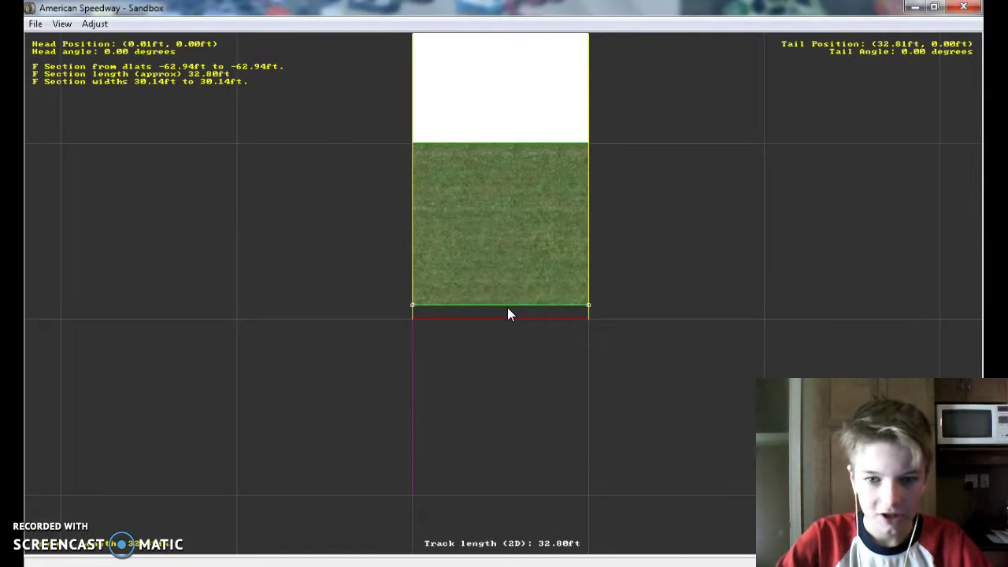
- Select the white section directly above the grass and set its material to Concrete in the section properties
right_click(488, 142)
right_click(500, 230)
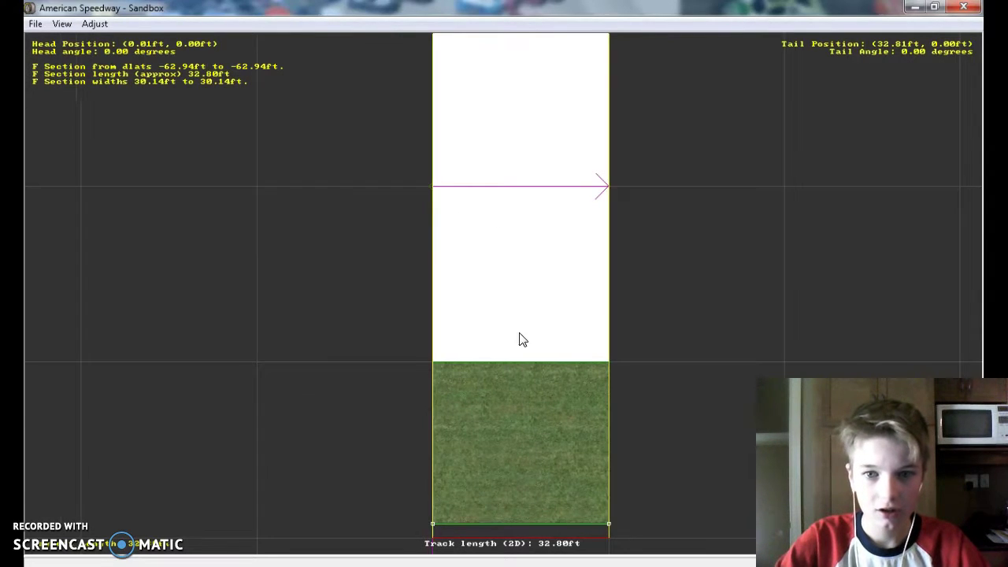
right_click(521, 347)
scroll(521, 354, down, 4)
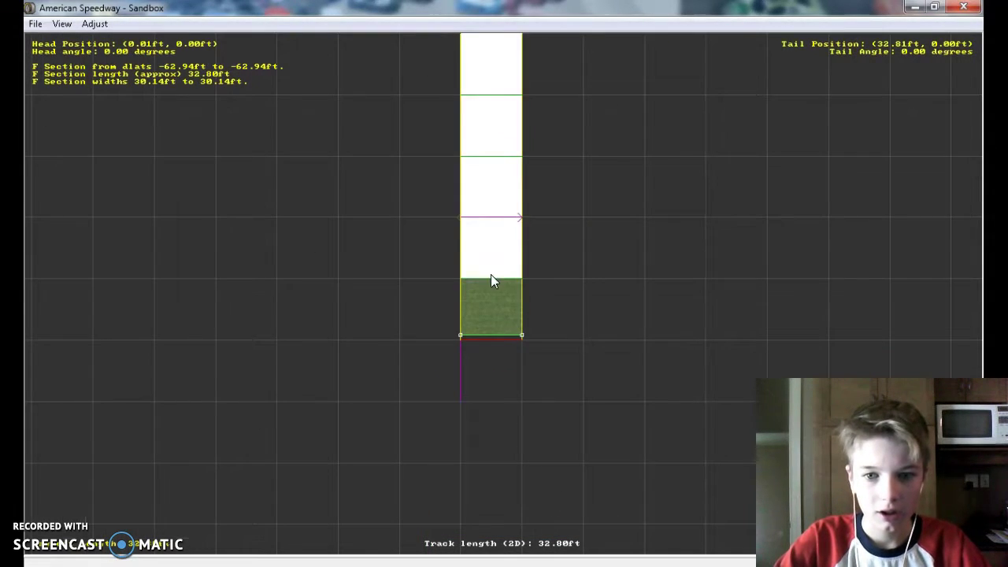
scroll(522, 324, up, 4)
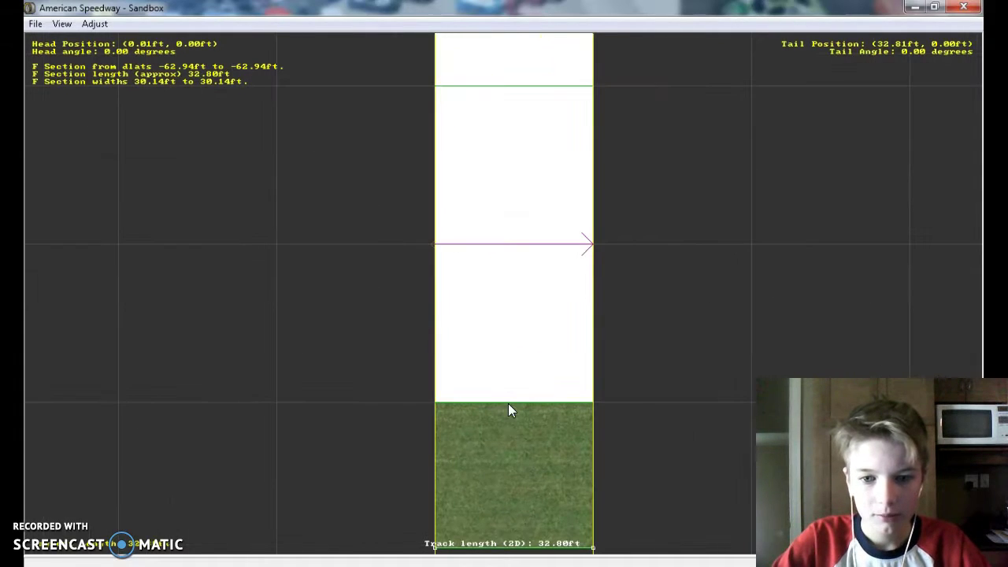
click(504, 404)
mouse_move(416, 566)
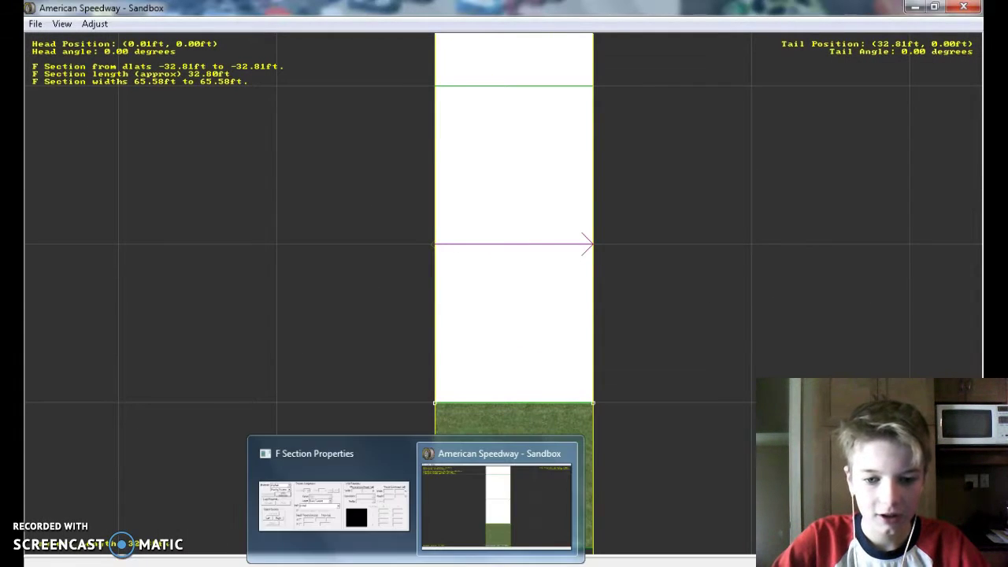
click(367, 547)
click(305, 346)
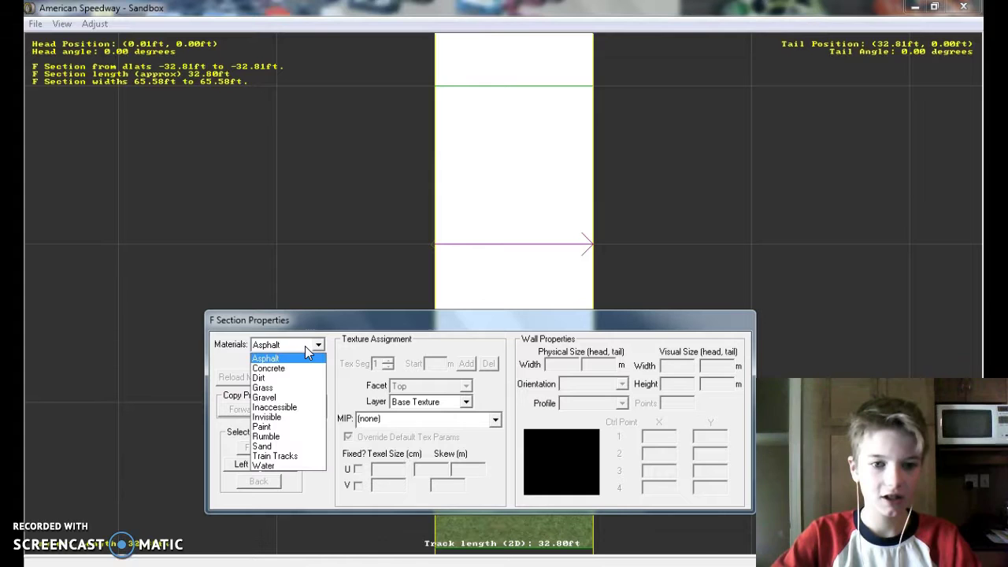
click(307, 352)
click(306, 349)
click(307, 349)
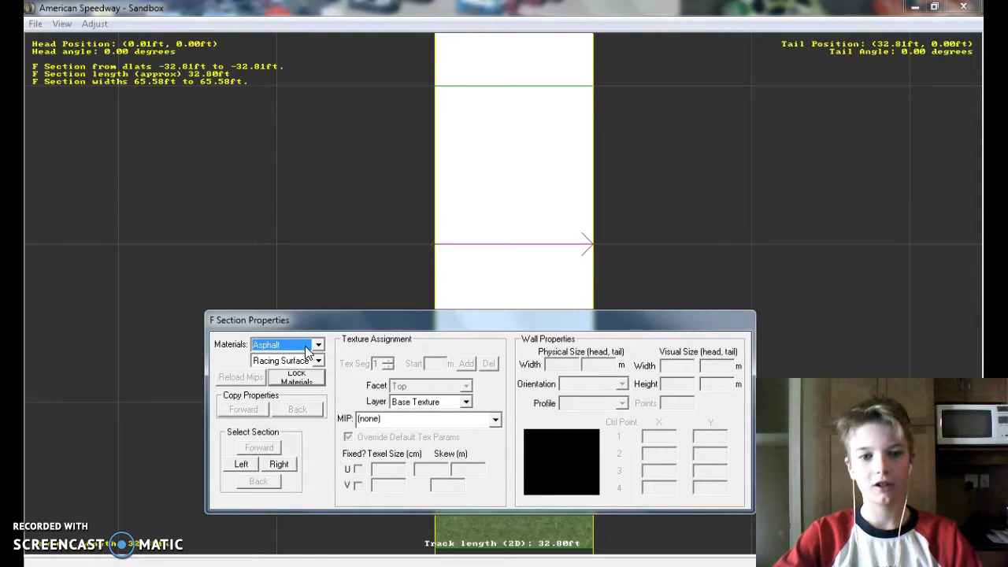
click(307, 351)
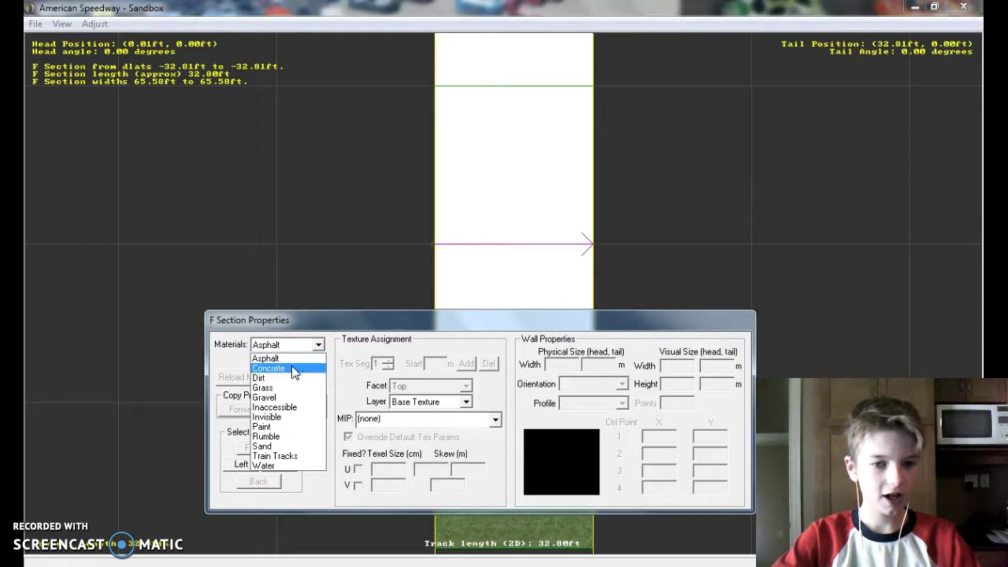
click(287, 370)
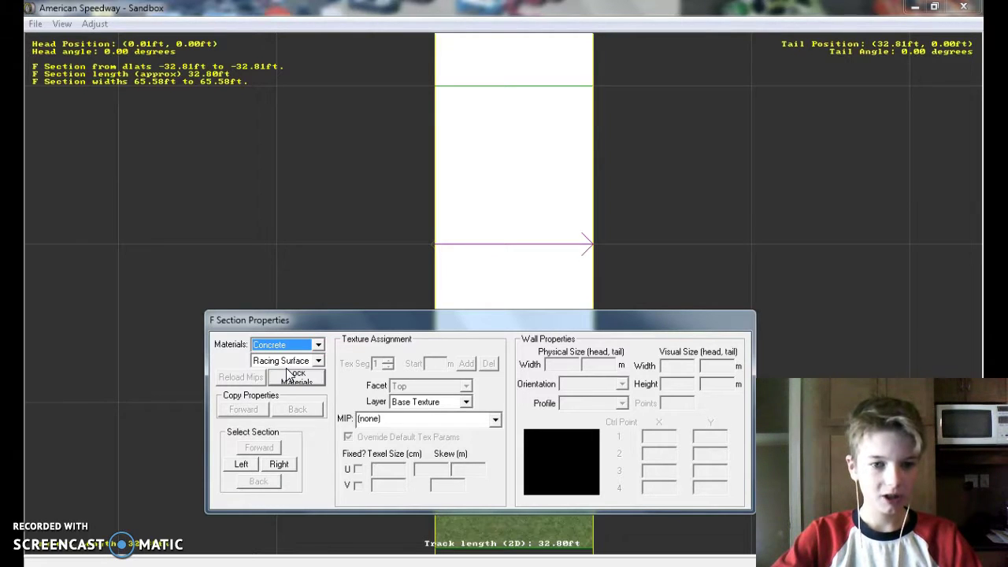
- Try gray_concrete.mip as the base texture of the concrete section
click(392, 423)
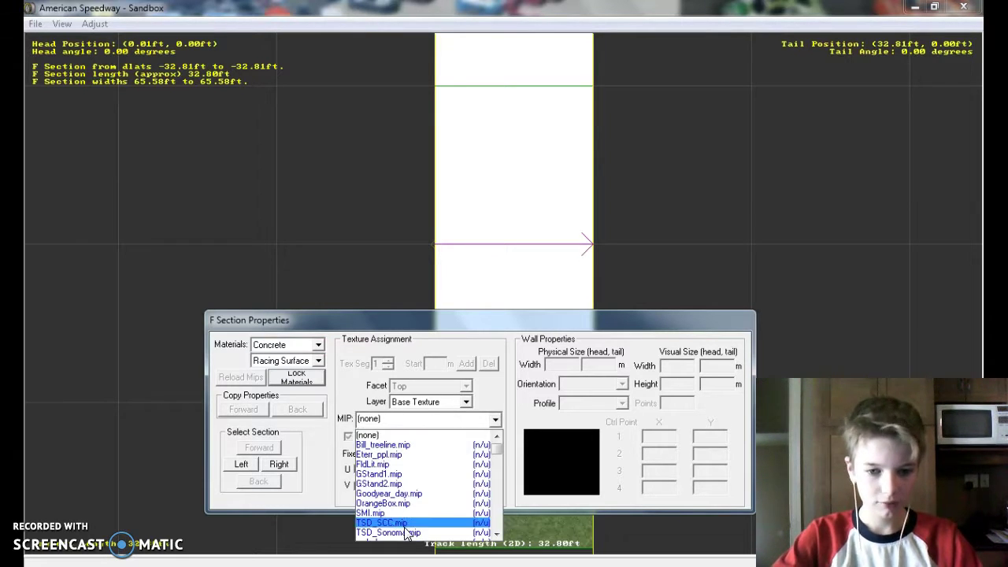
scroll(406, 516, down, 10)
scroll(406, 516, down, 15)
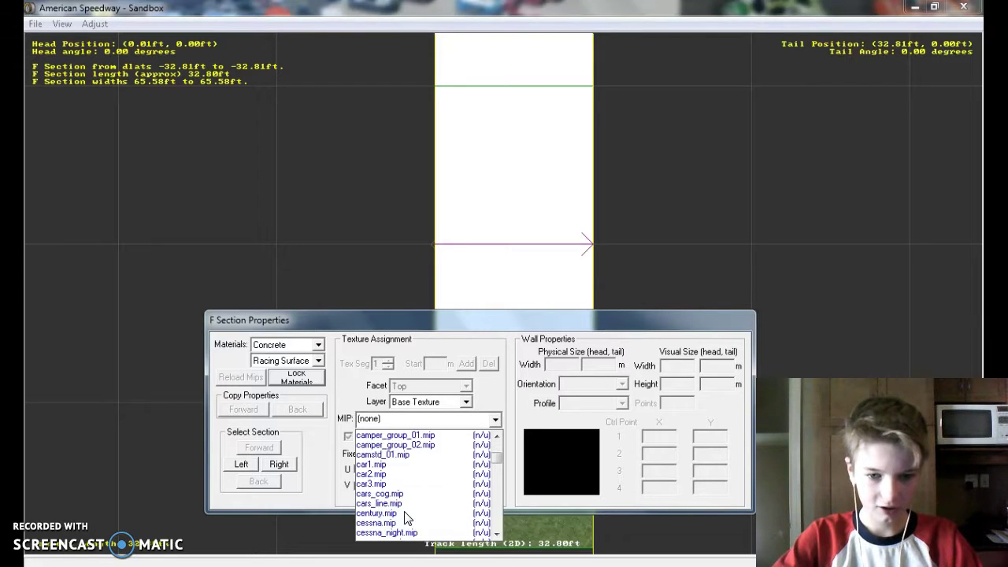
scroll(406, 515, down, 5)
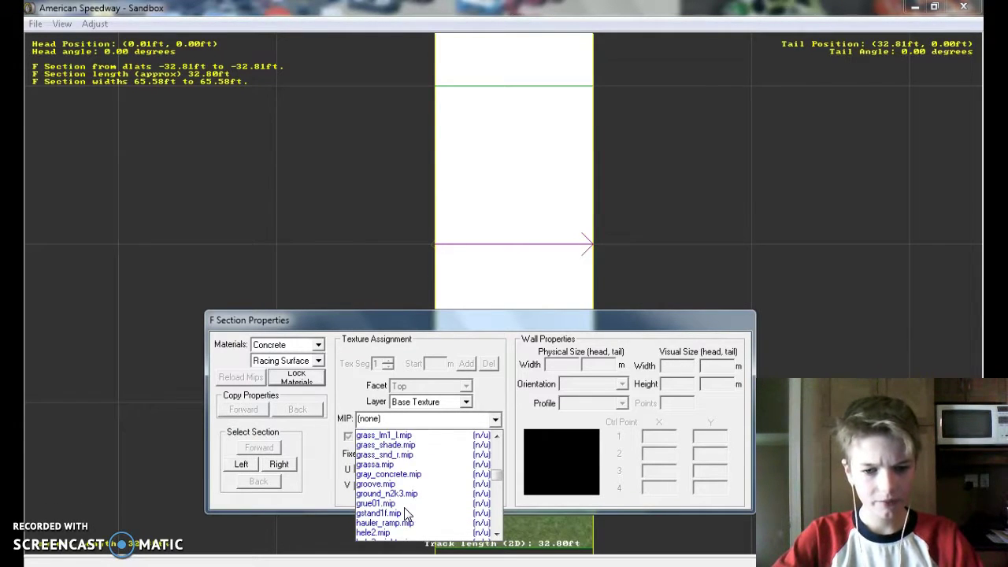
scroll(406, 515, down, 2)
scroll(405, 515, up, 2)
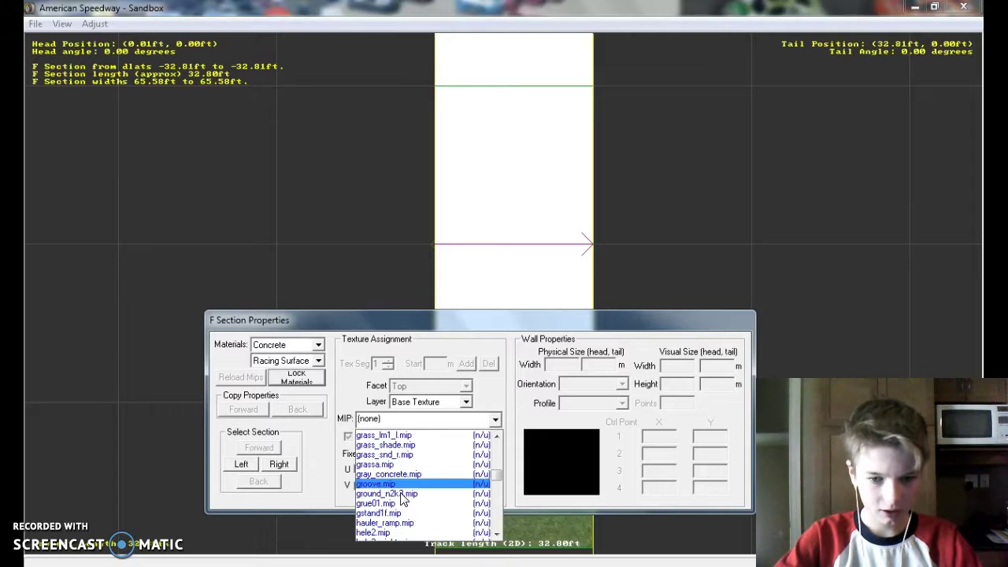
click(398, 474)
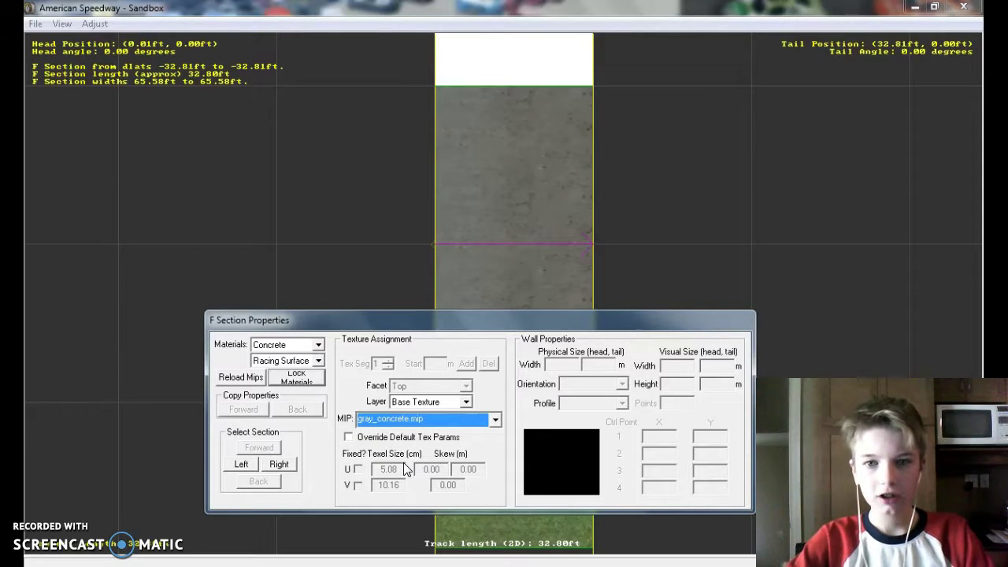
- Try the concrete.mip, concrete01.mip, concrete_04.mip and concrete_05.mip base textures on the section one after another
click(417, 420)
scroll(420, 461, up, 5)
scroll(420, 460, up, 10)
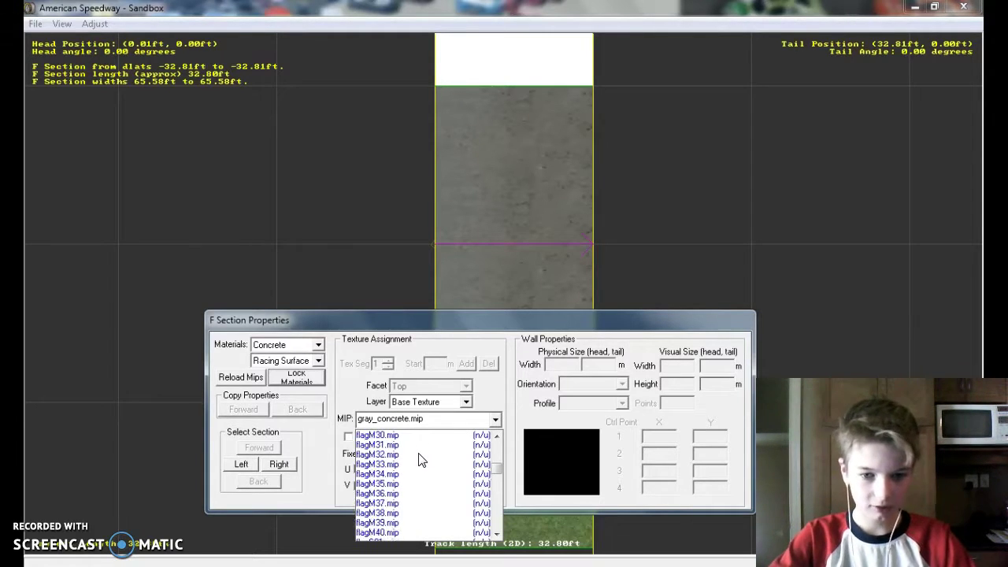
scroll(398, 472, up, 10)
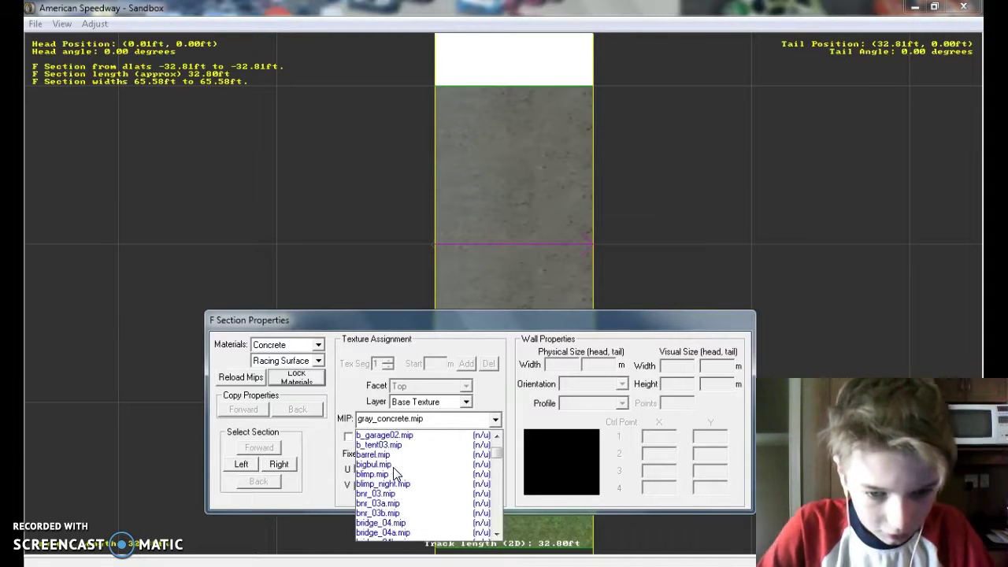
scroll(398, 473, down, 6)
scroll(398, 473, down, 7)
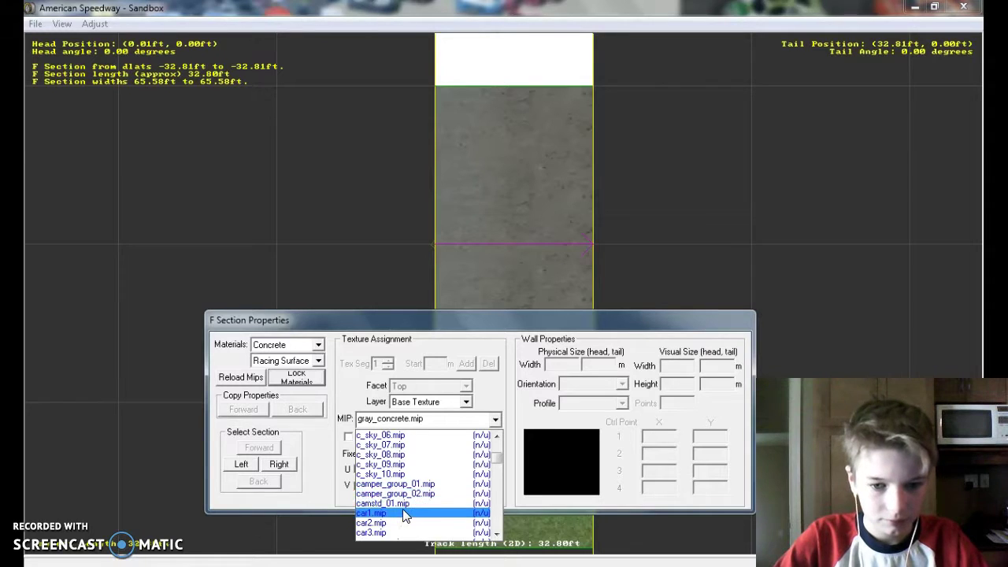
scroll(397, 504, down, 8)
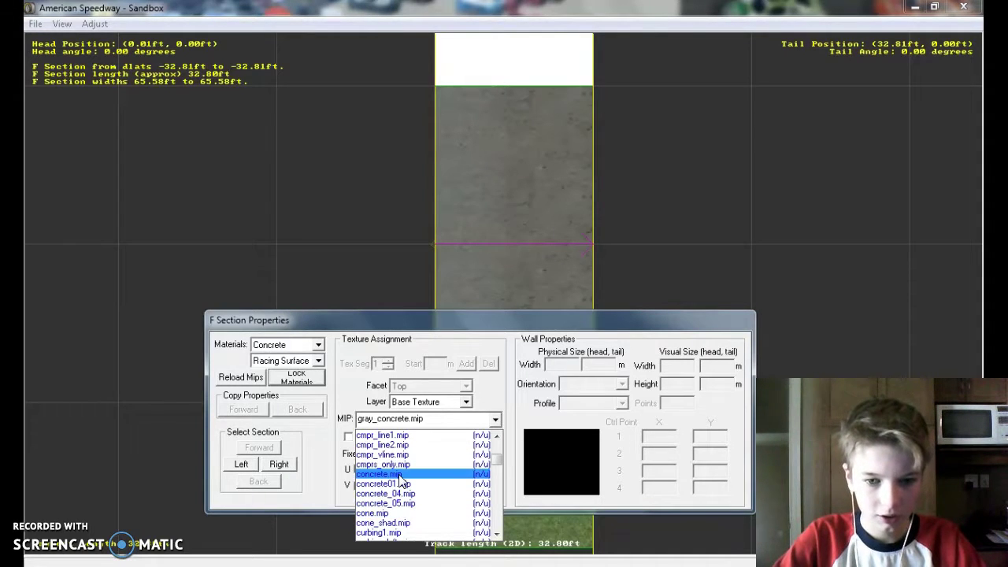
click(385, 475)
click(413, 426)
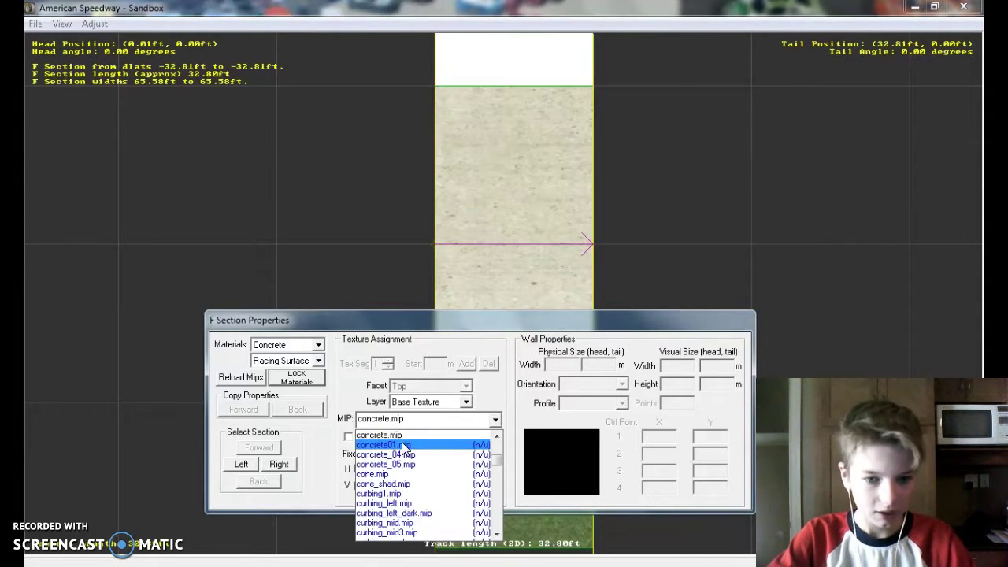
click(406, 445)
click(411, 424)
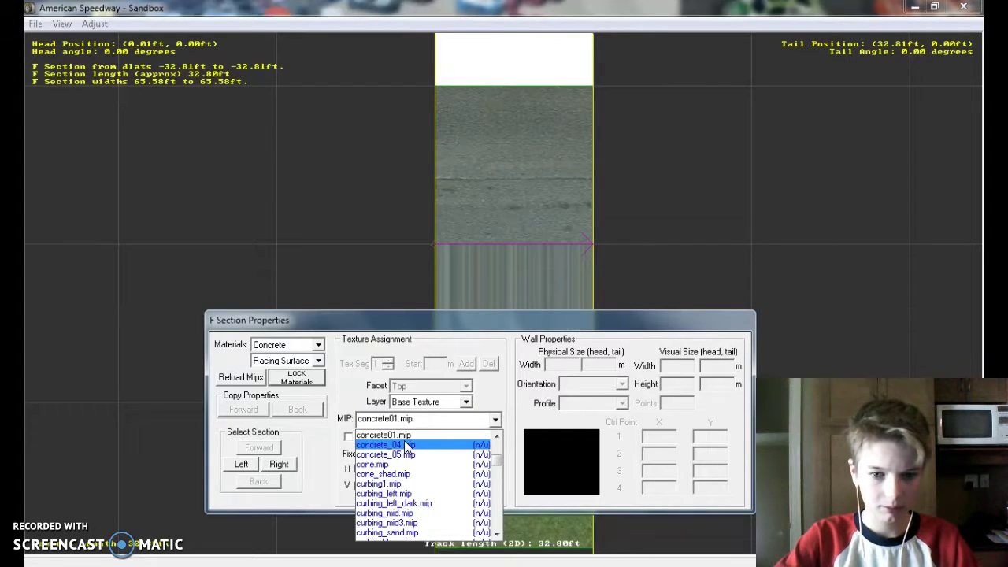
click(406, 445)
click(410, 426)
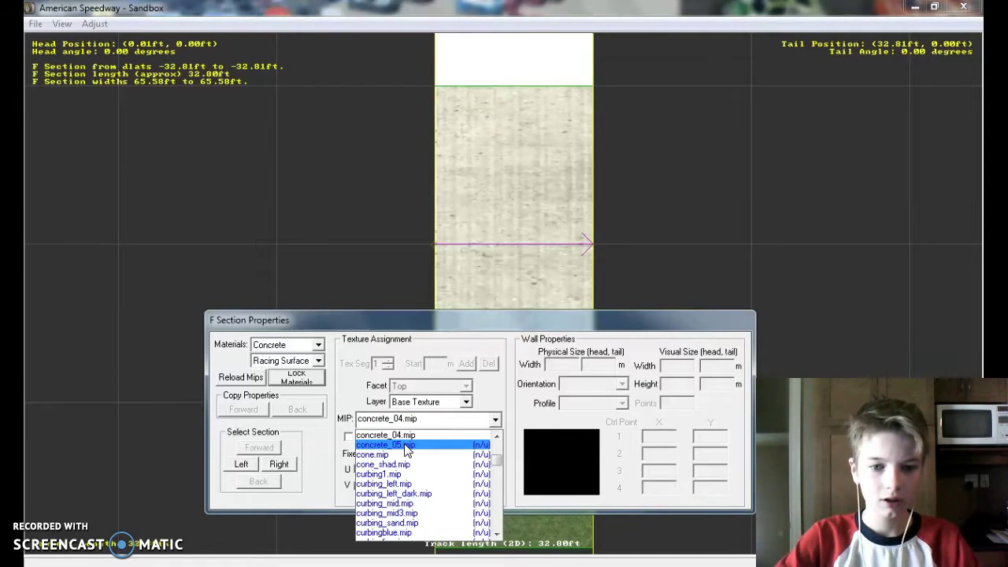
click(407, 448)
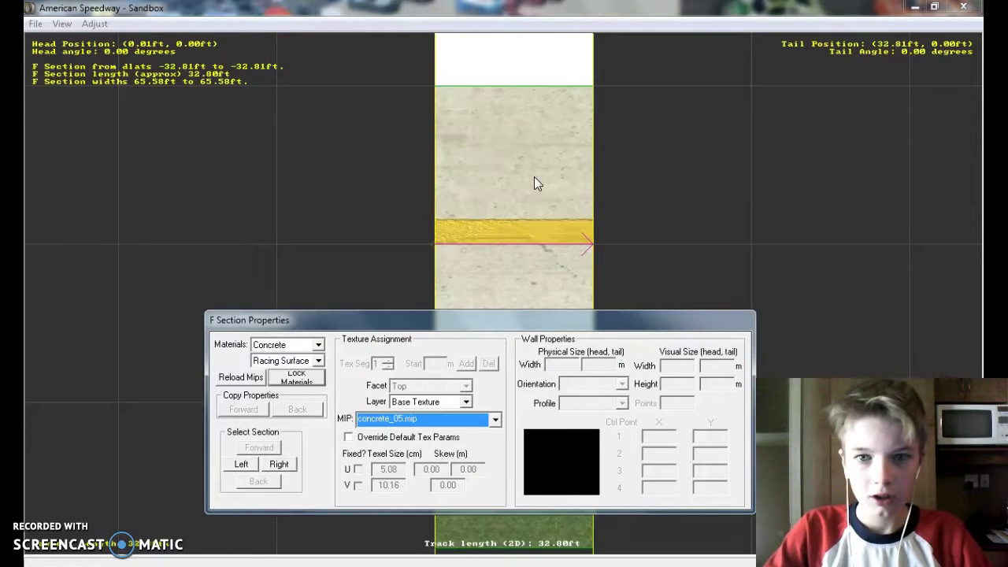
- Look through the texture list again and set the section's base texture to concrete.mip
click(452, 420)
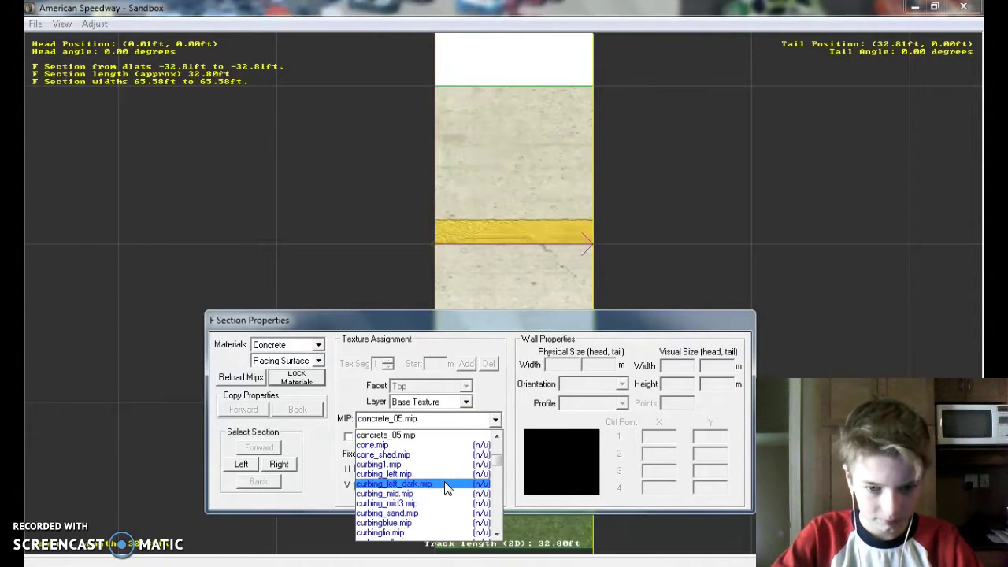
scroll(446, 488, down, 3)
scroll(441, 492, down, 15)
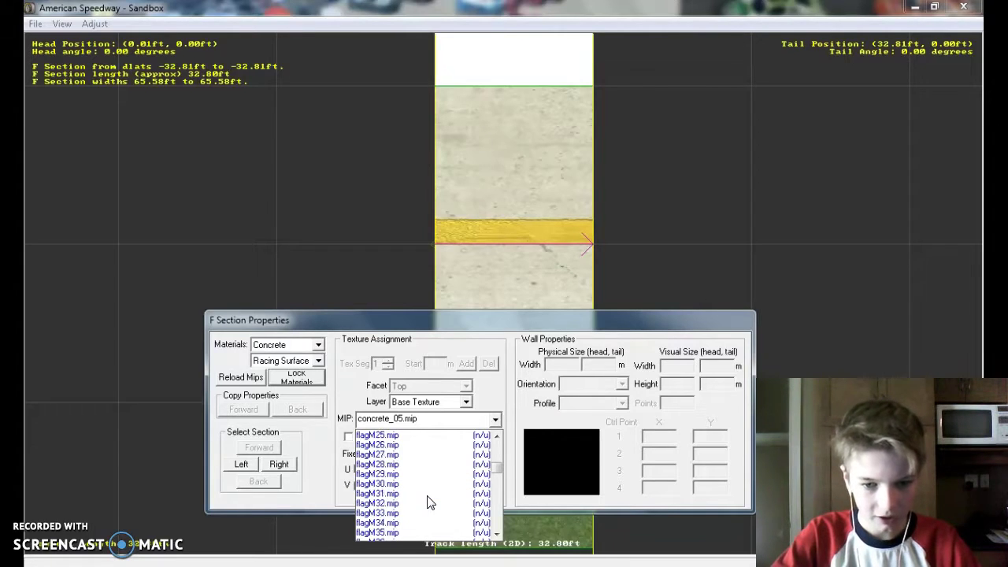
scroll(417, 506, up, 20)
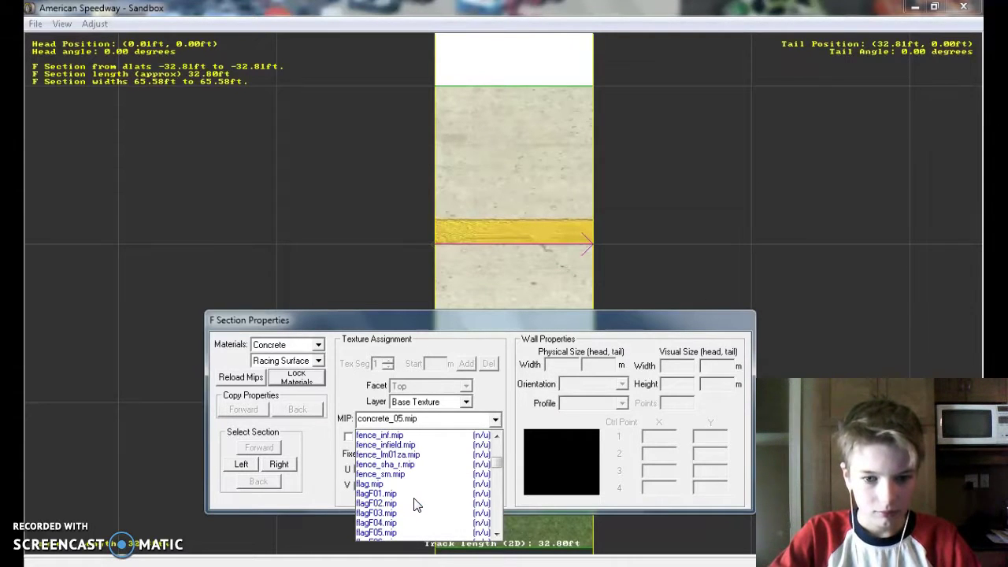
scroll(415, 486, up, 2)
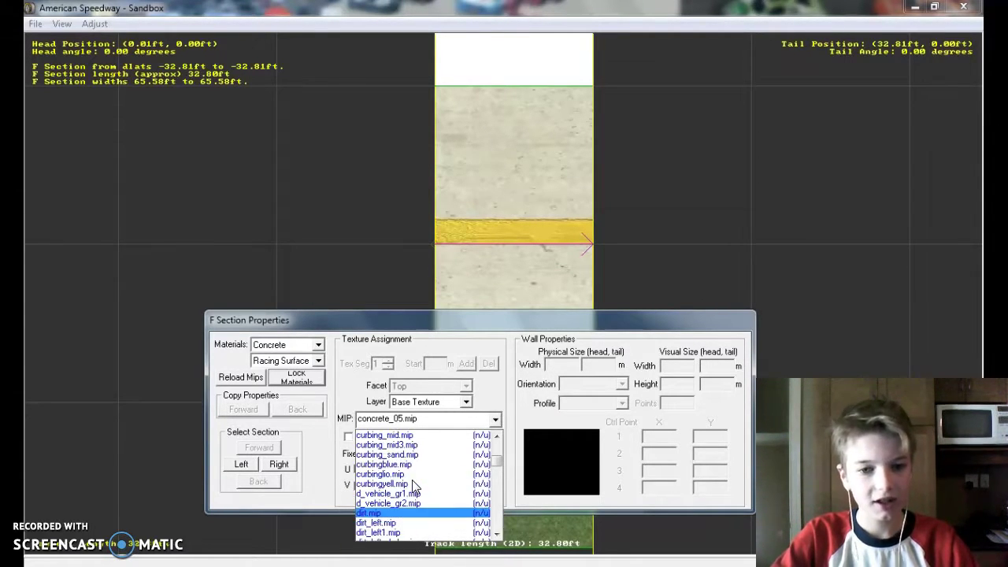
scroll(415, 486, up, 3)
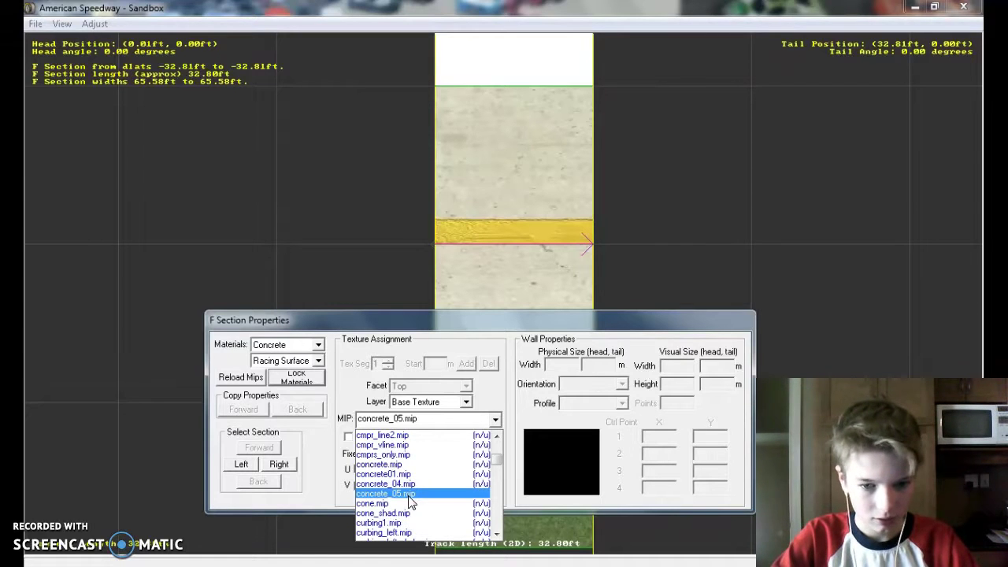
click(395, 465)
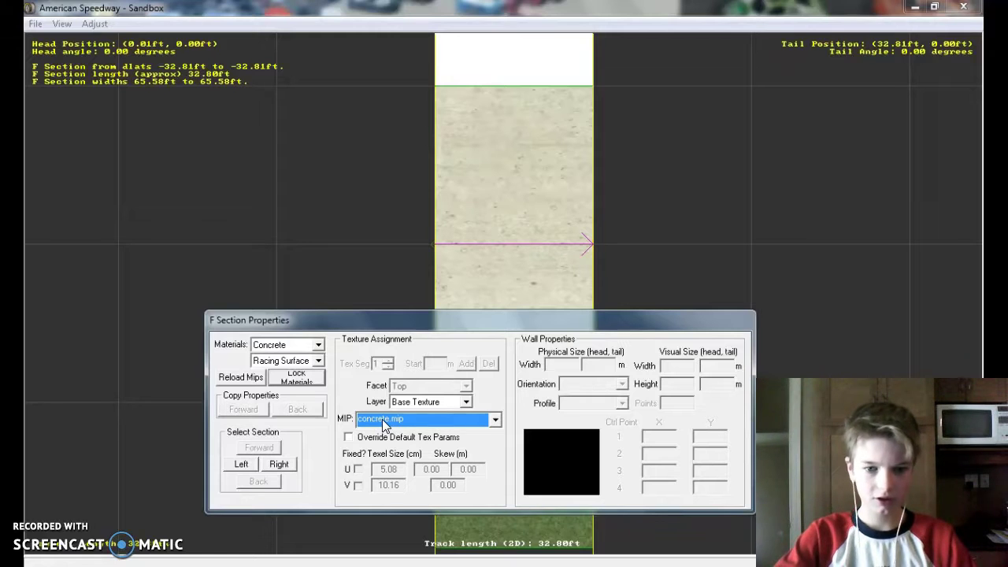
- Override the default texture parameters, set the texel size to 1 cm for U and 4 cm for V, and close the section properties
click(386, 437)
double_click(400, 469)
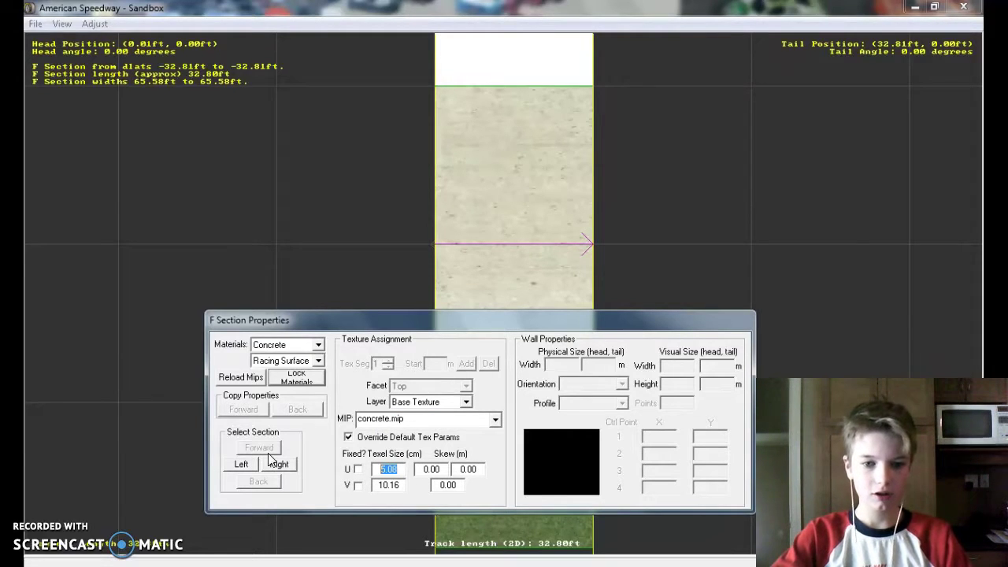
text(1)
double_click(375, 486)
text(4)
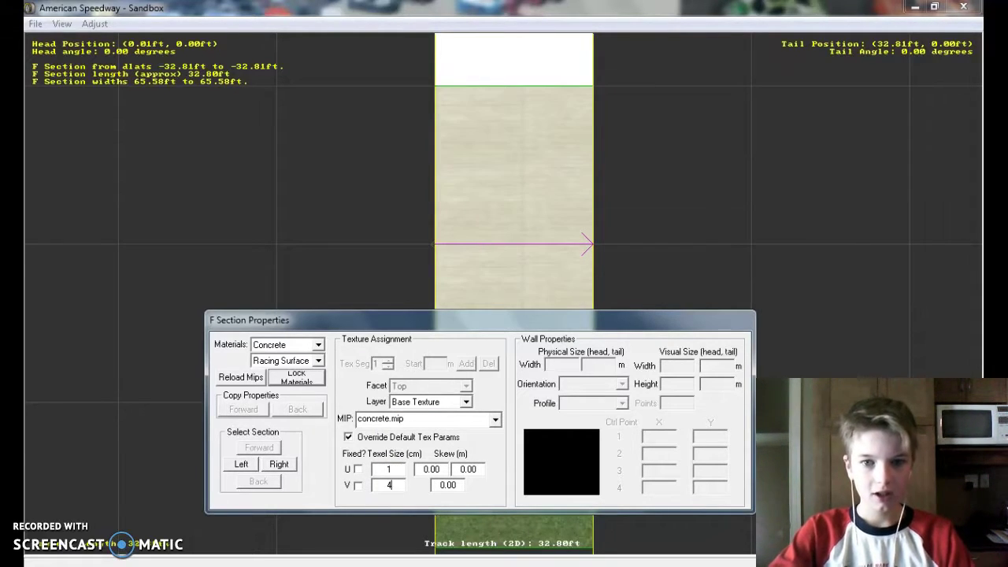
key(Tab)
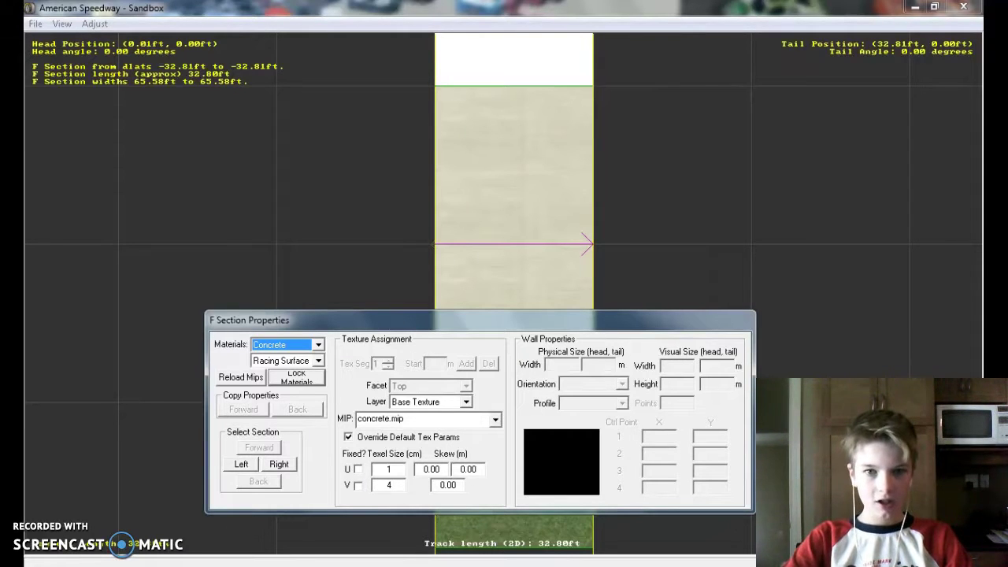
key(Escape)
- Set the material of the blank section above the racing surface to Concrete and its surface type to Apron
right_click(537, 151)
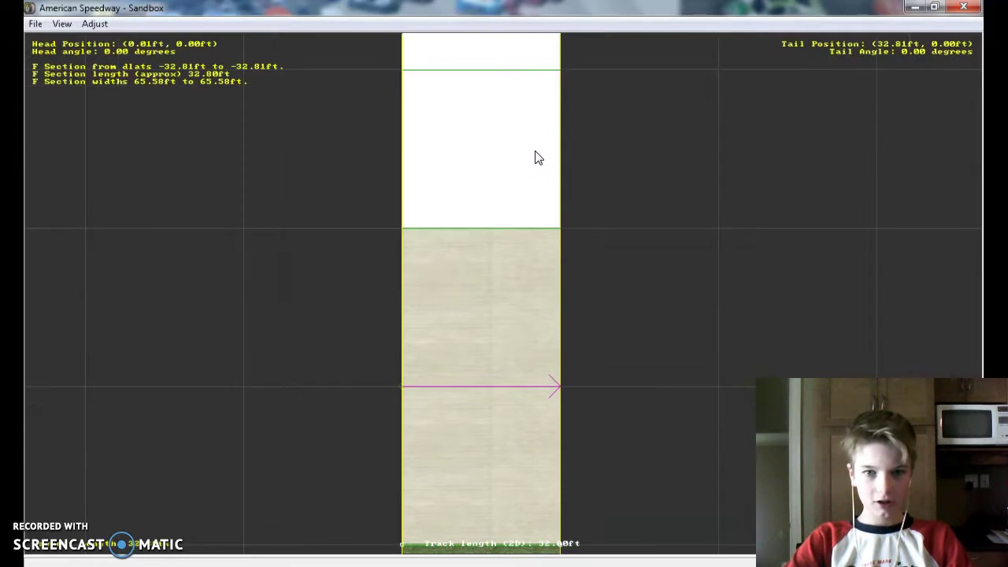
right_click(489, 122)
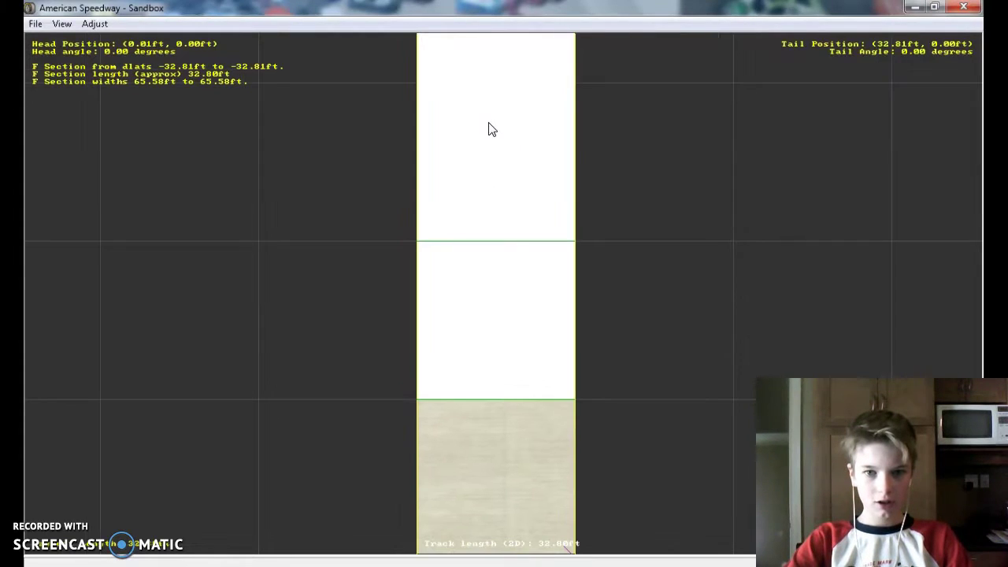
click(483, 398)
mouse_move(426, 563)
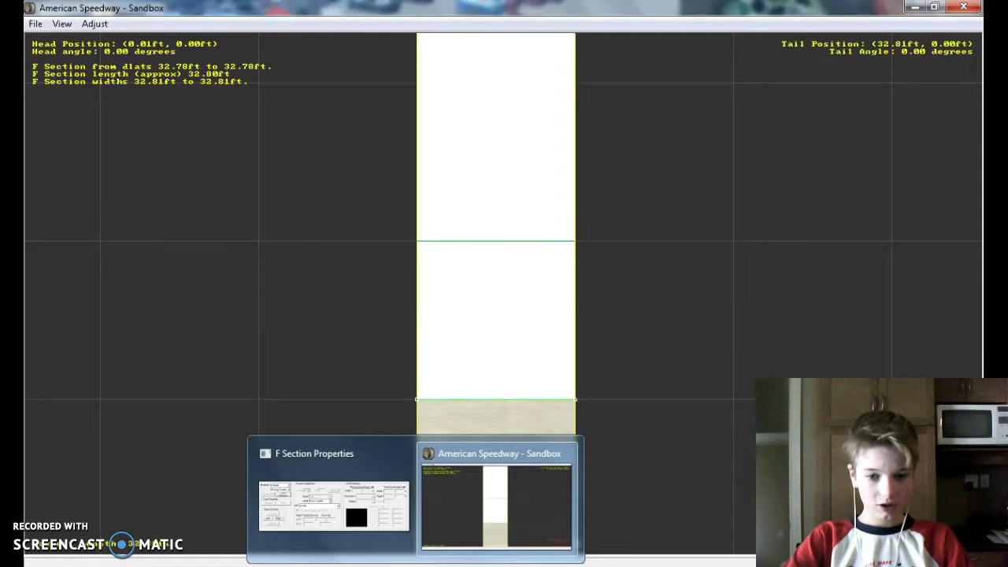
click(367, 544)
click(304, 346)
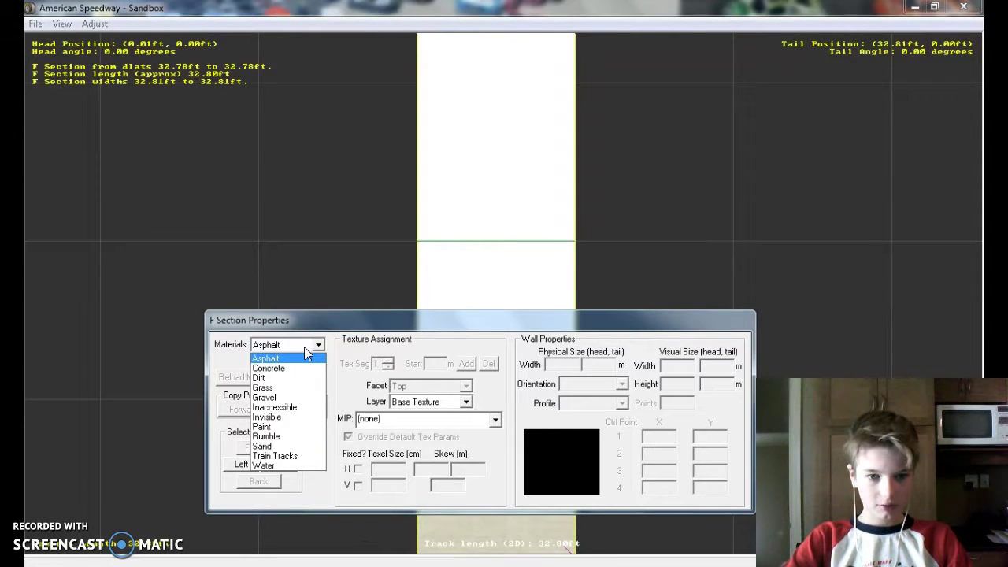
click(270, 367)
click(293, 361)
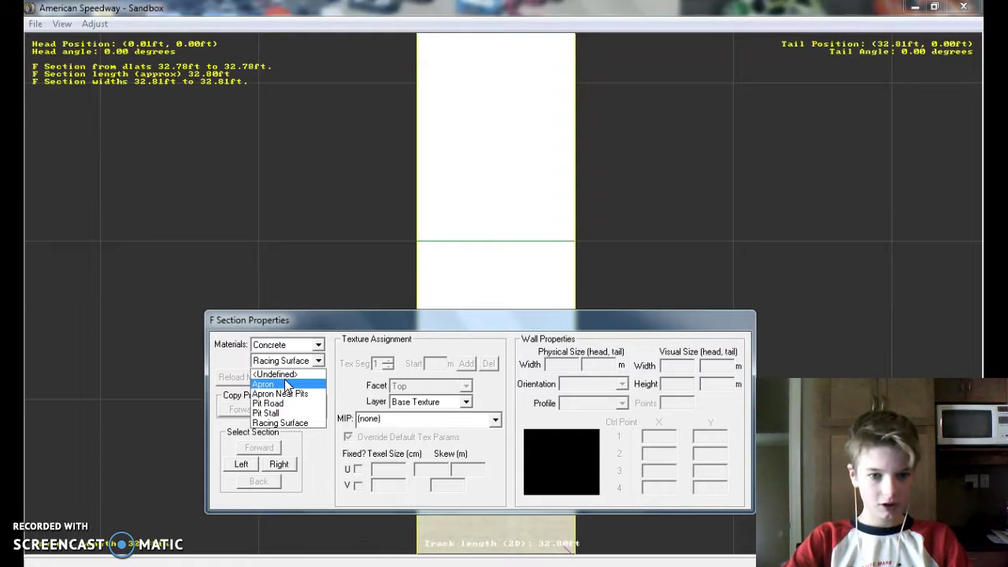
click(287, 384)
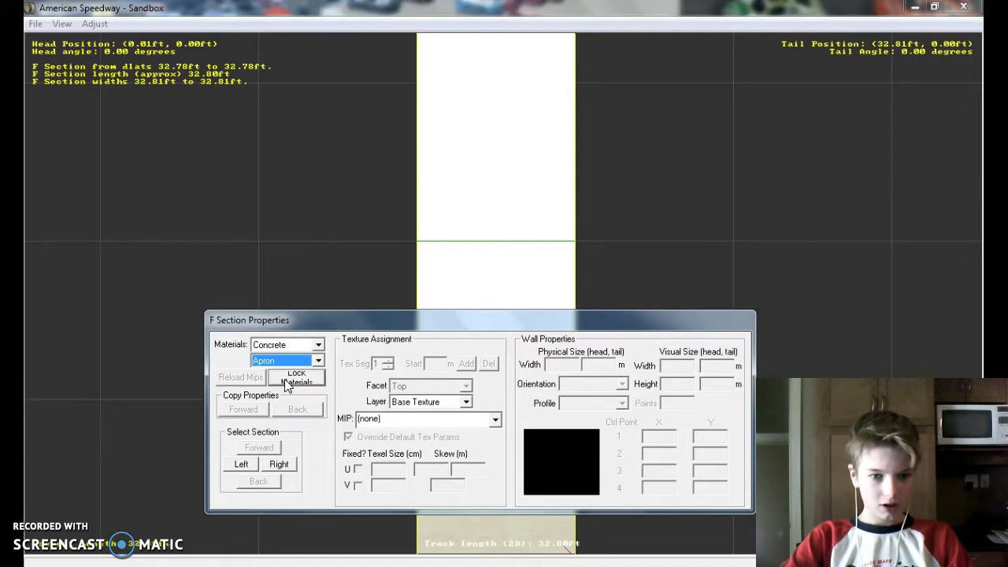
- Look through the texture list and set the apron section's base texture to concrete_05.mip
click(438, 422)
scroll(429, 492, down, 15)
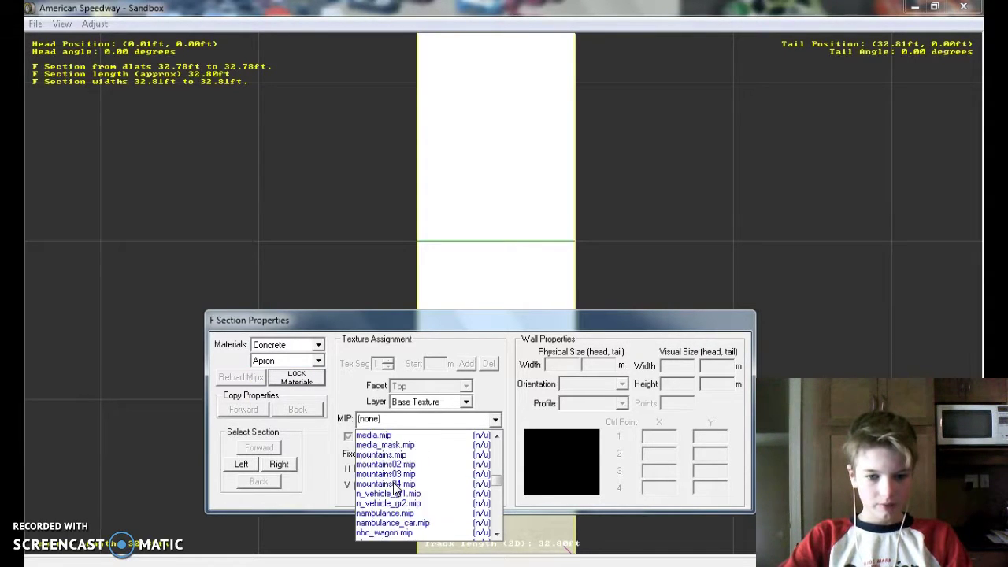
scroll(396, 490, up, 10)
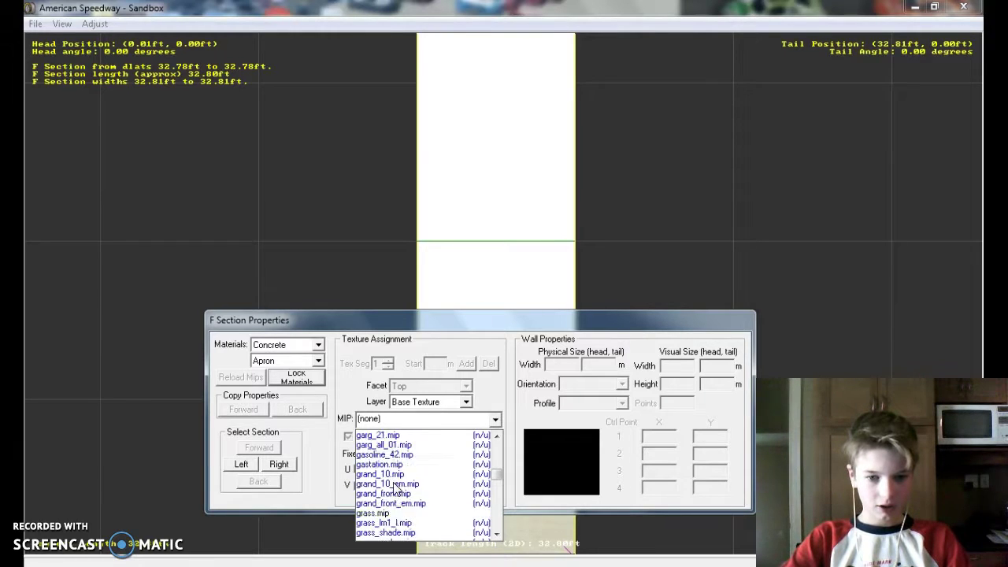
scroll(396, 489, up, 10)
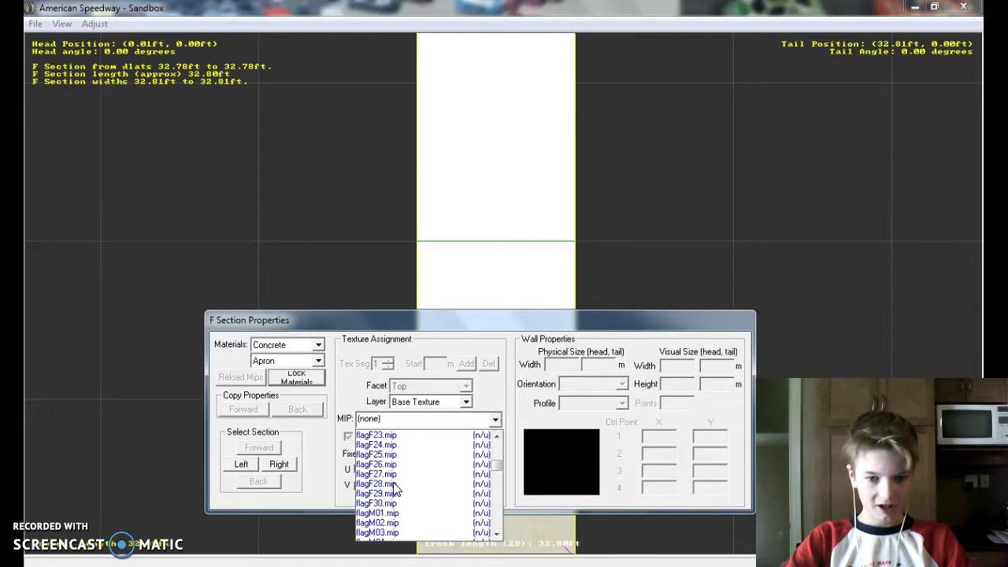
scroll(396, 490, up, 3)
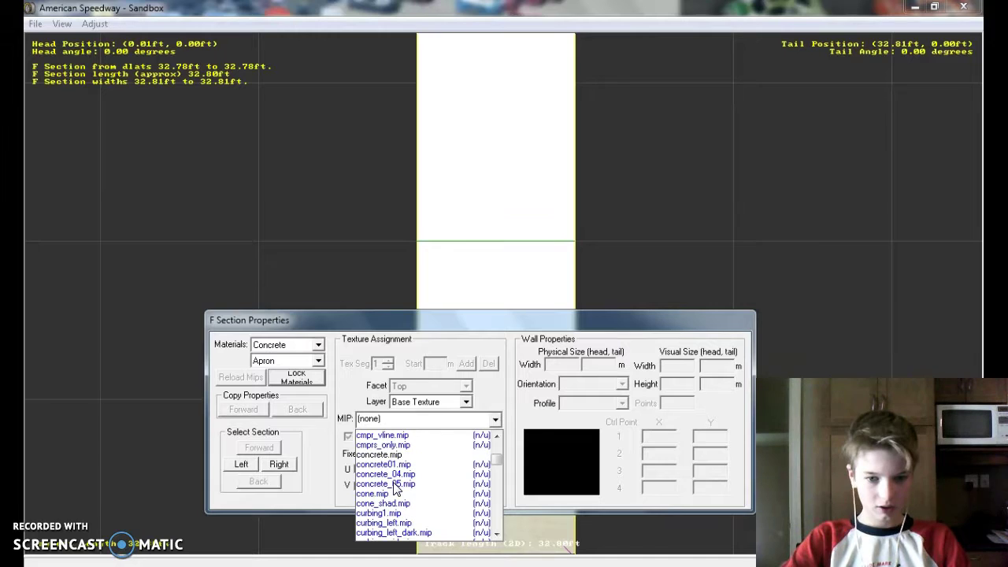
click(399, 484)
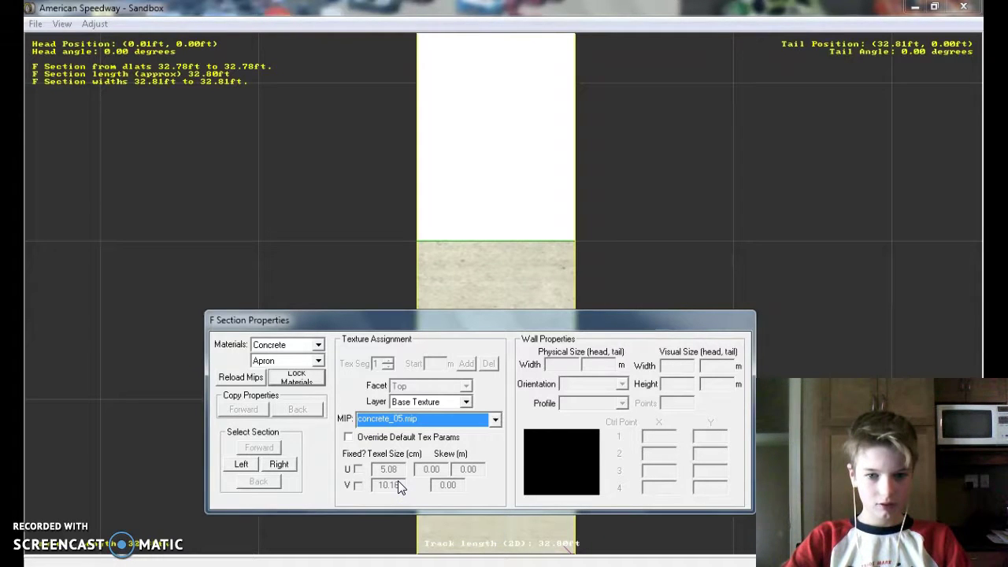
- Override the apron section's default texture parameters, setting the U texel size to 1 cm and V to 4 cm after trying 3 cm
drag(393, 322, 384, 47)
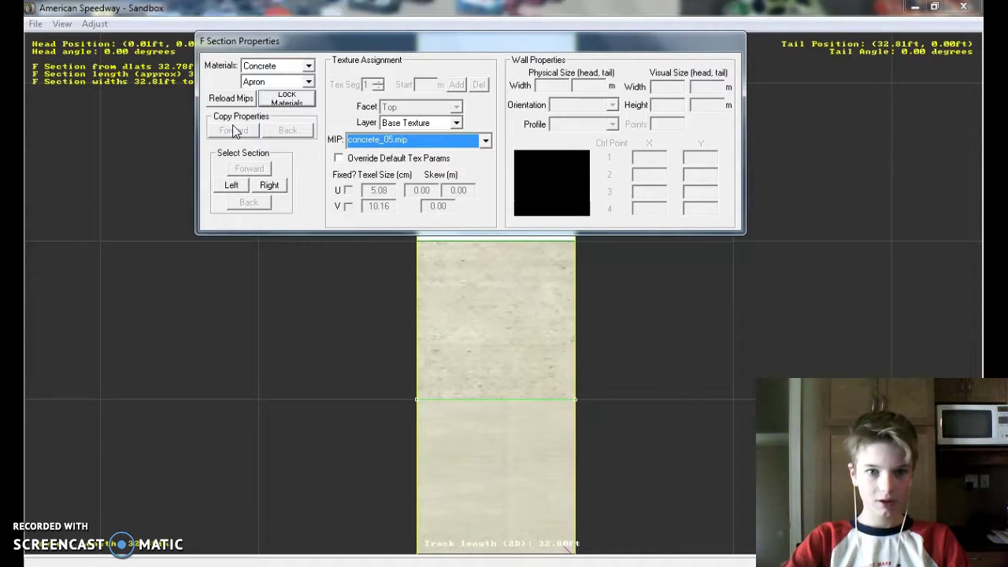
click(338, 158)
double_click(378, 190)
text(1)
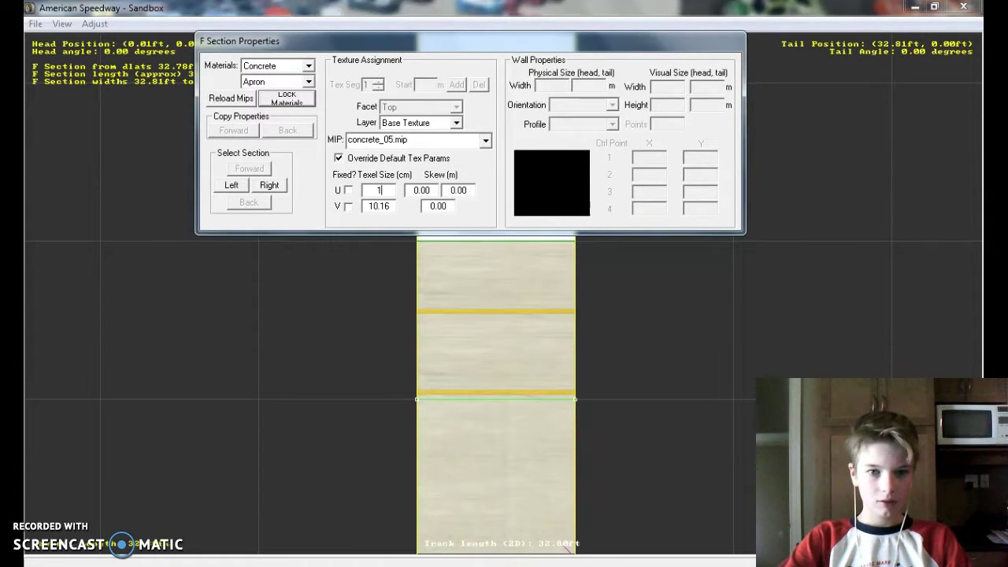
double_click(392, 206)
text(3)
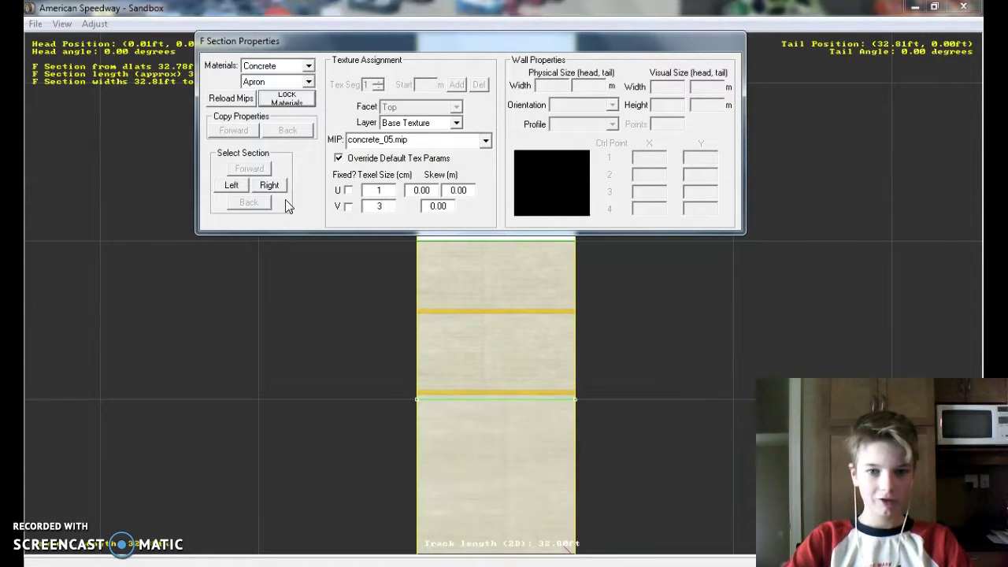
key(BackSpace)
text(4)
- Set the apron section's U texel size to 2 cm, try 2 cm for V before restoring 4 cm, and close the section properties
click(385, 185)
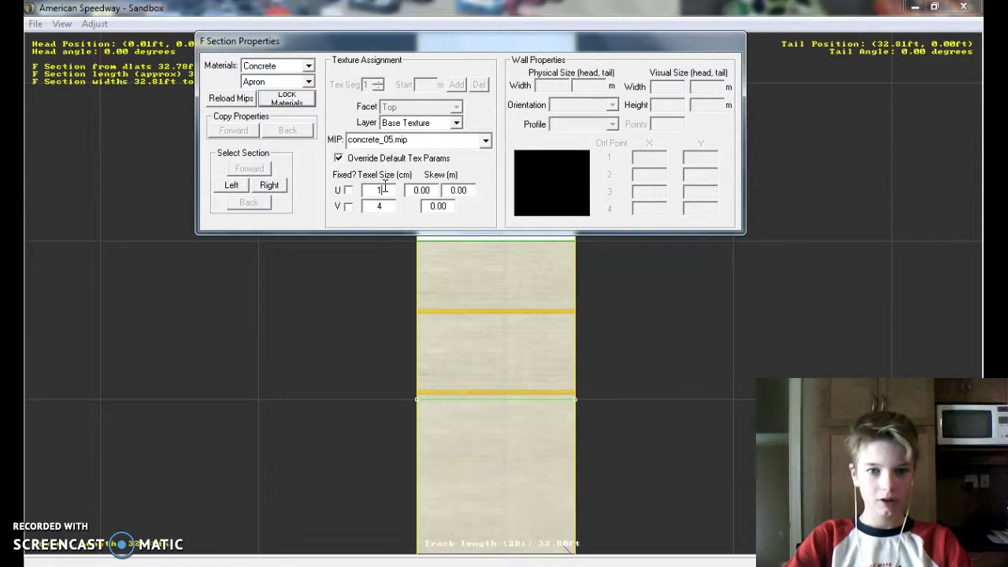
double_click(381, 190)
text(4)
key(BackSpace)
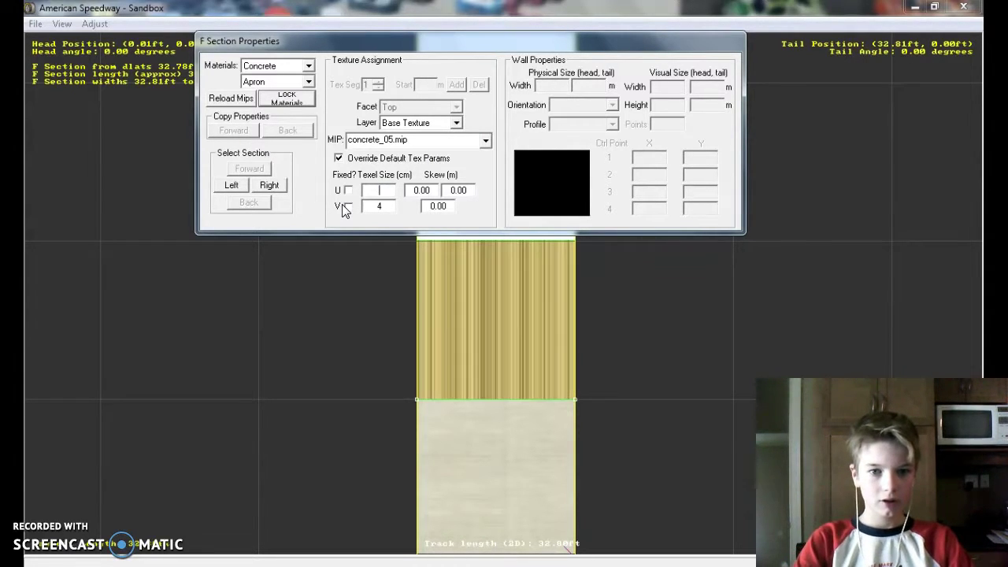
text(2)
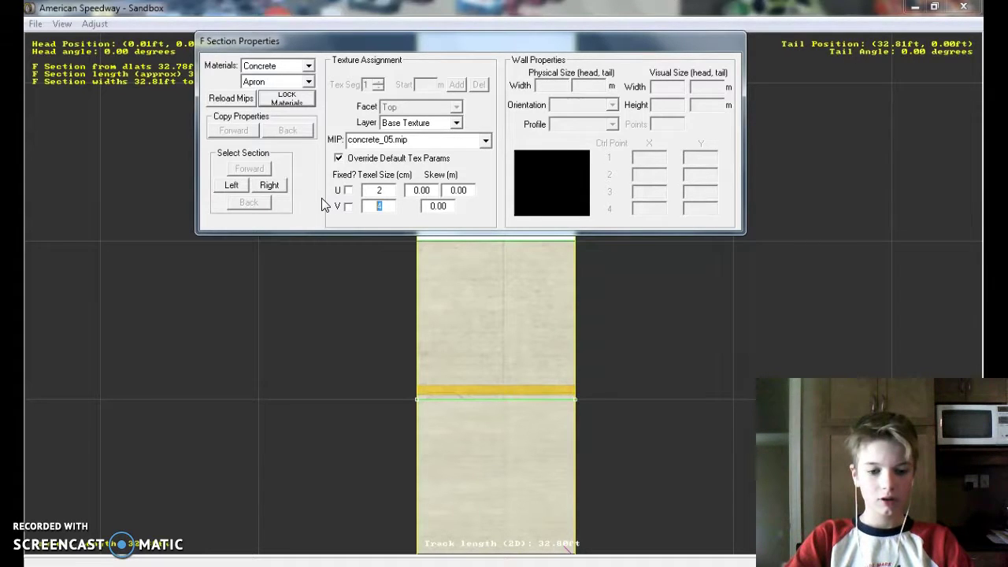
text(2)
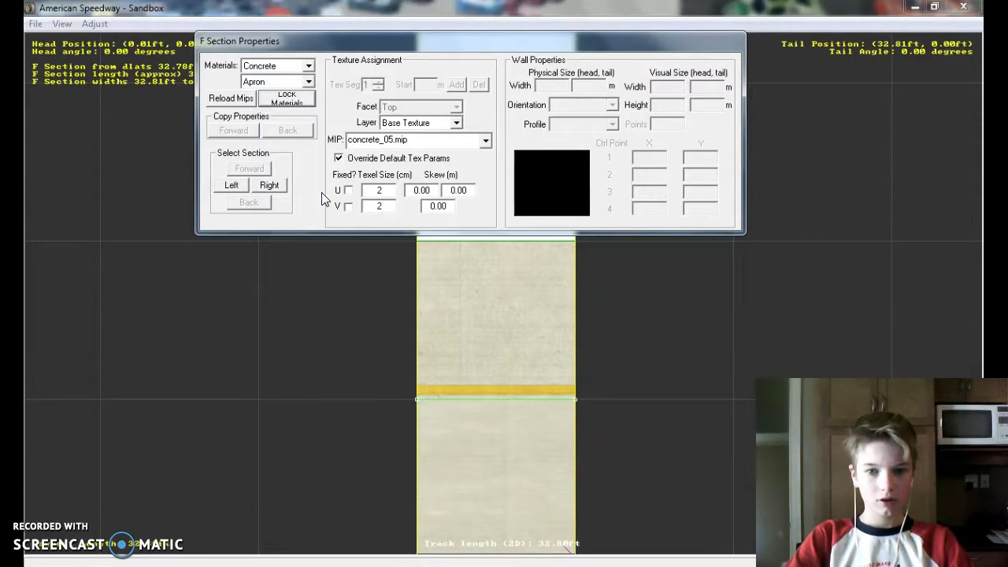
key(BackSpace)
text(4)
key(Return)
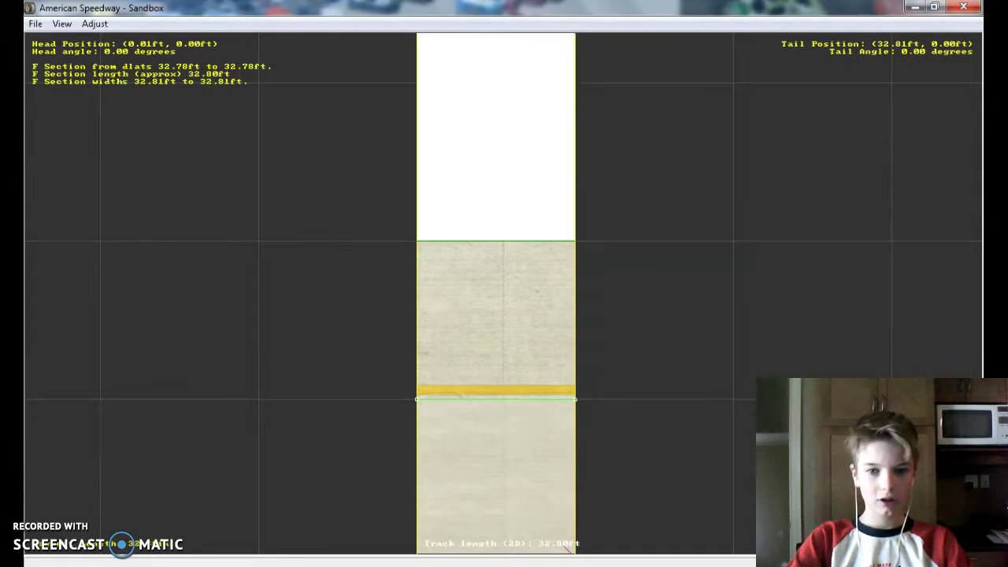
- Set the texel size of the concrete racing surface section to 2 cm for U and 8 cm for V, and close its properties
right_click(525, 463)
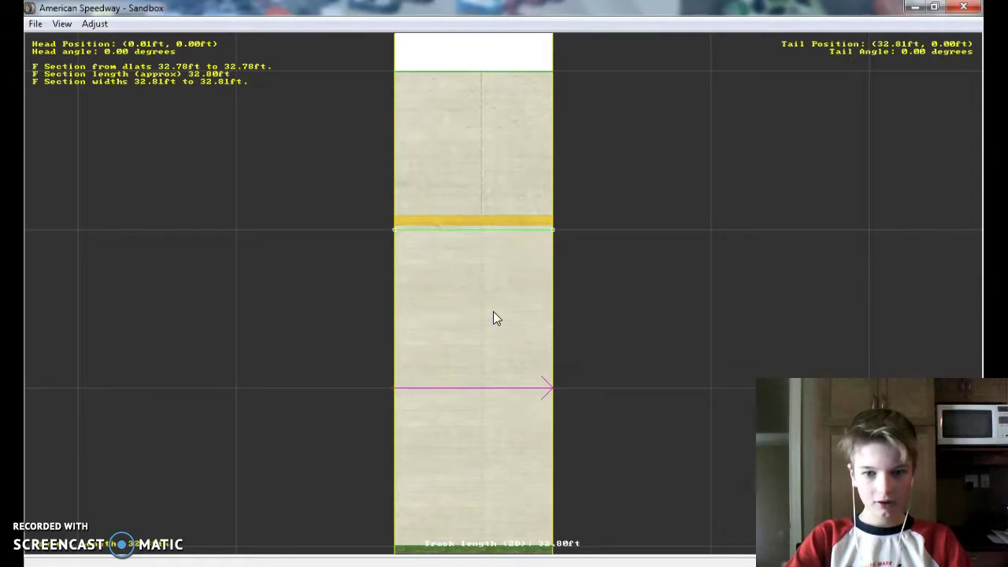
scroll(483, 551, down, 3)
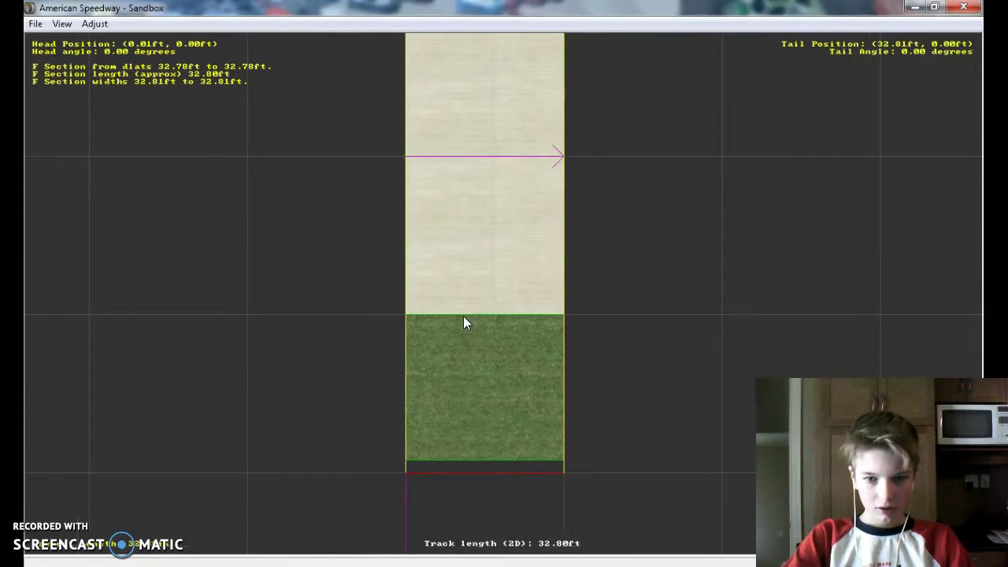
mouse_move(416, 561)
click(363, 517)
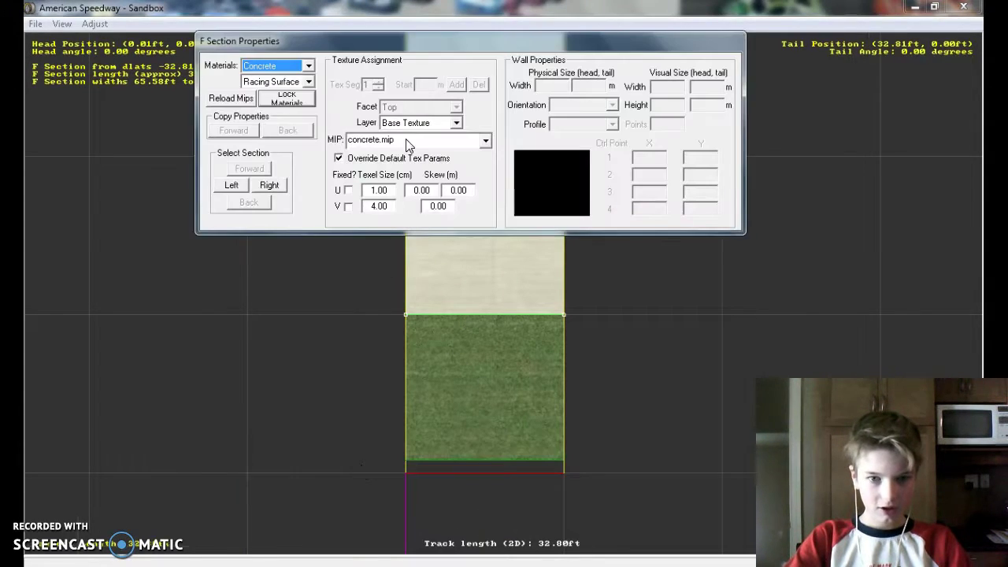
double_click(389, 190)
text(2)
drag(392, 204, 254, 206)
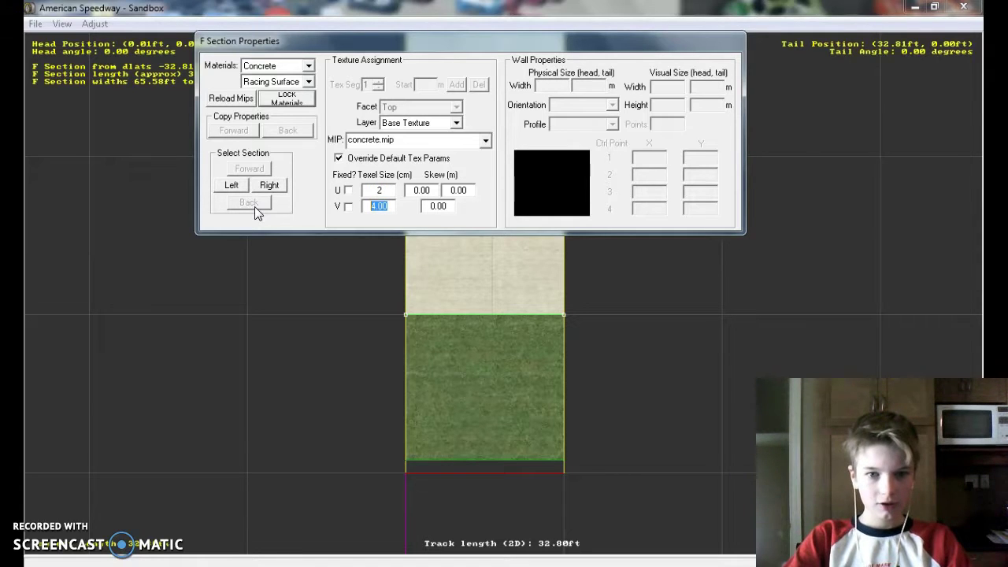
text(8)
key(Return)
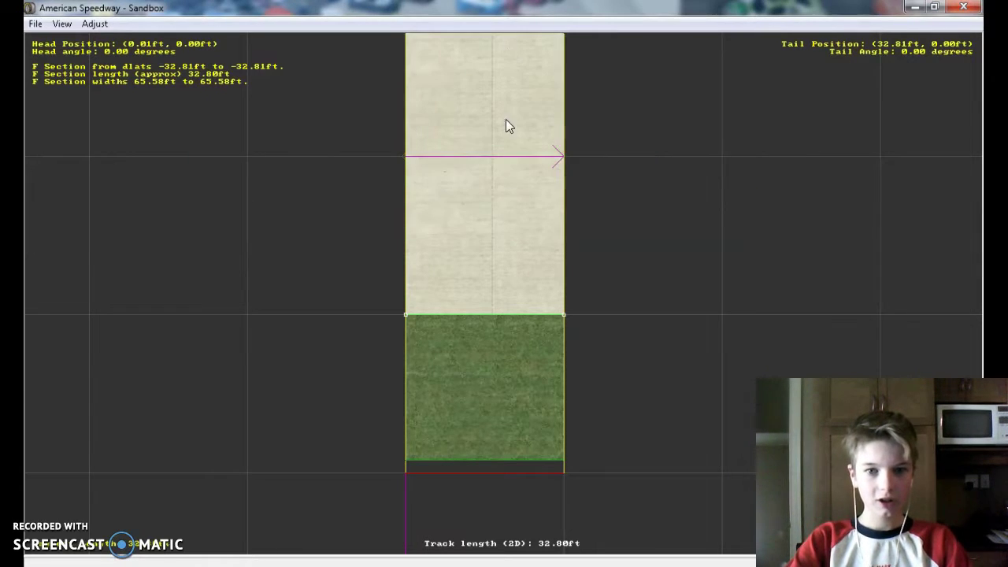
- Insert a new F section in the blank area above the apron, with its boundary at about 105 ft
right_drag(549, 333, 474, 458)
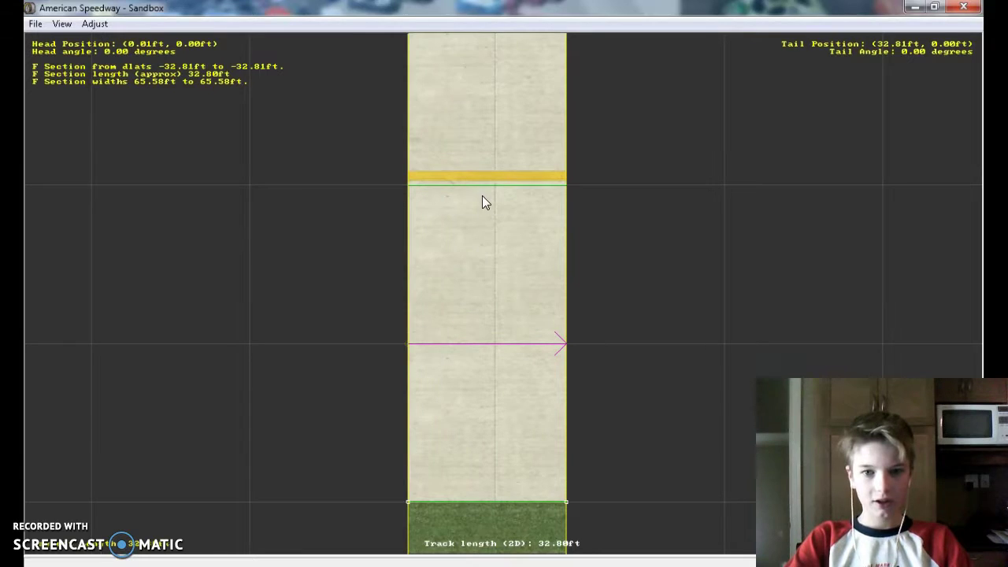
right_drag(468, 91, 556, 360)
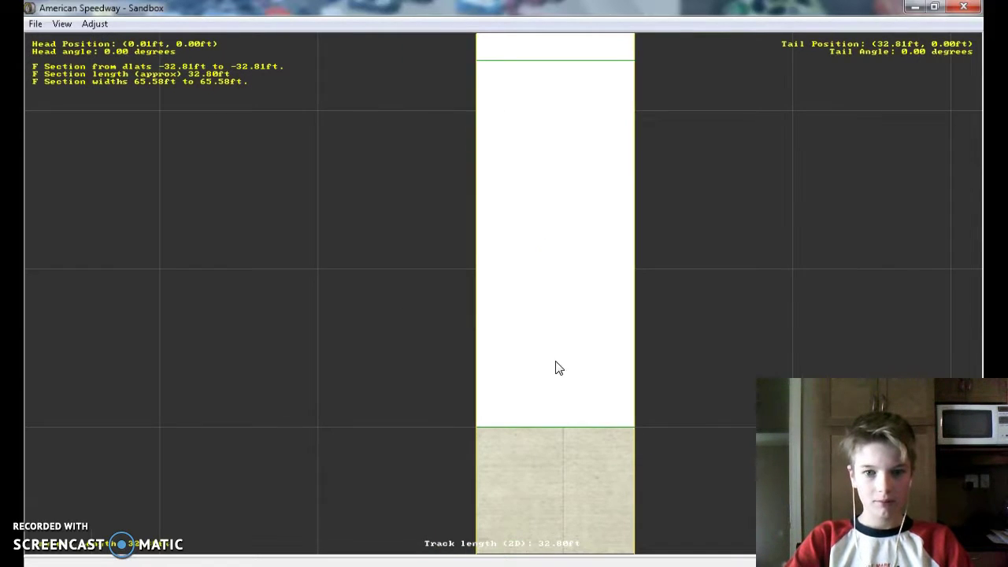
middle_drag(555, 172, 570, 303)
scroll(571, 303, down, 5)
right_drag(570, 303, 461, 184)
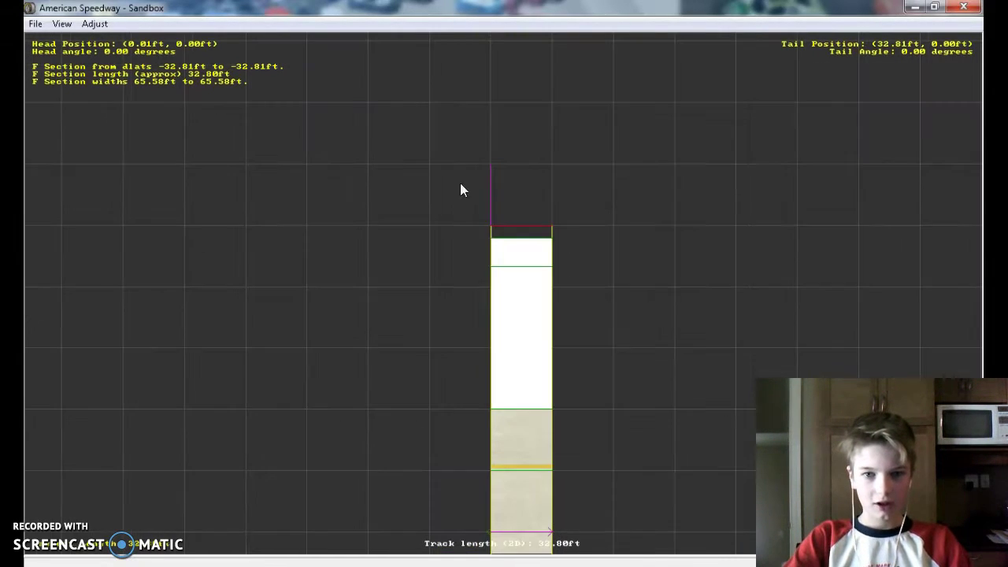
scroll(517, 287, up, 3)
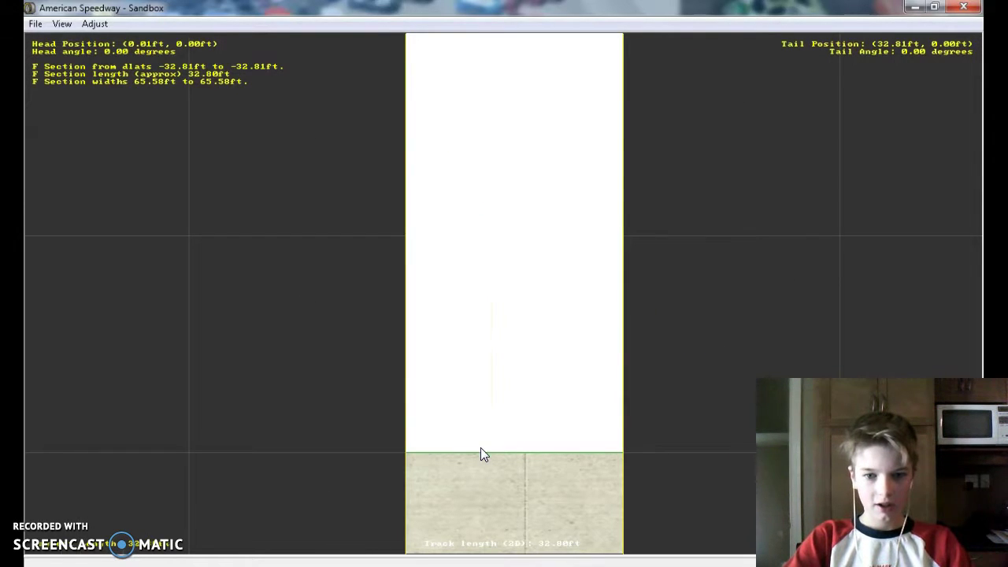
right_click(485, 456)
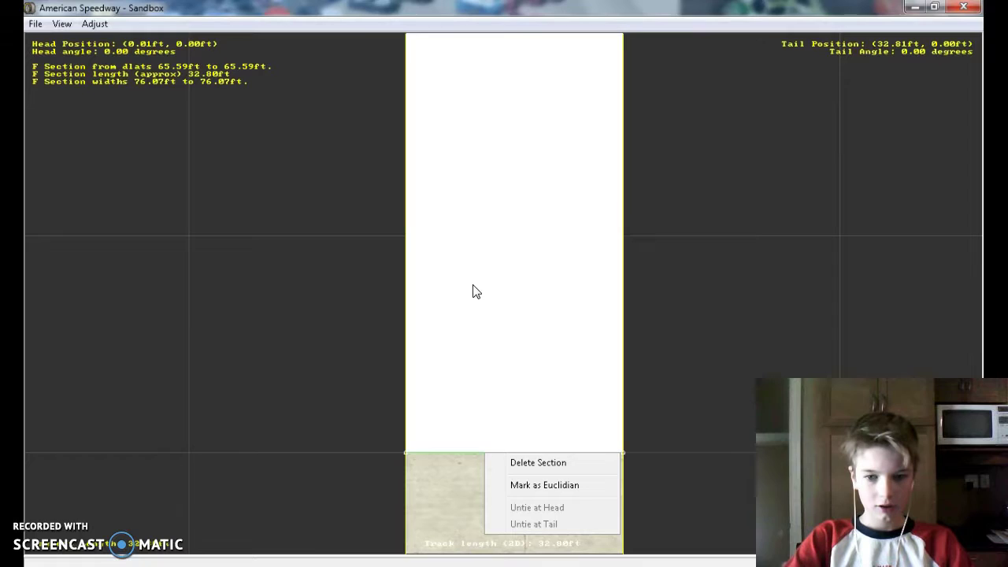
right_click(498, 197)
mouse_move(541, 300)
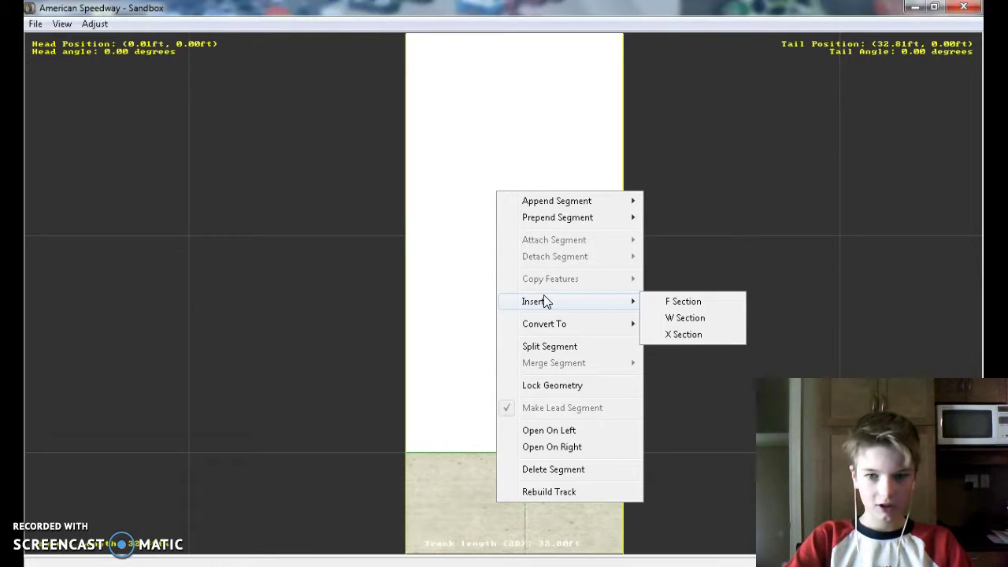
click(703, 307)
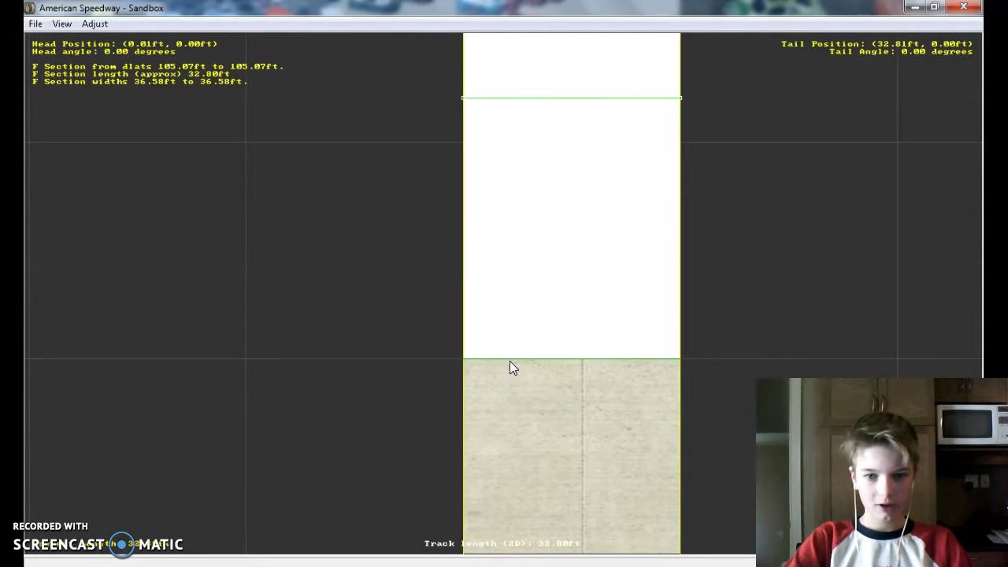
- Move both ends of the new F section's boundary up to about 113.7 ft so the line is level
right_click(548, 96)
right_click(425, 257)
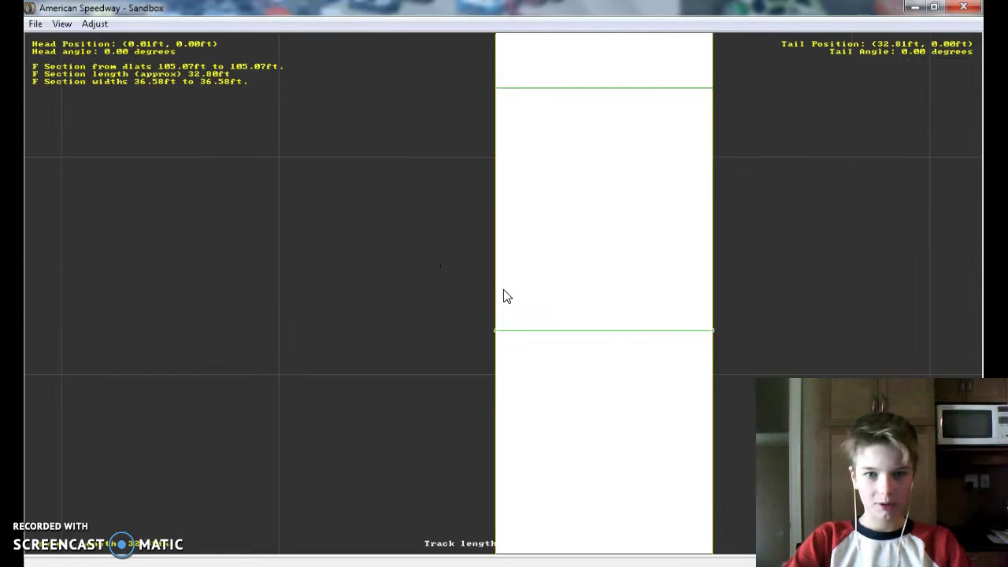
drag(501, 332, 498, 273)
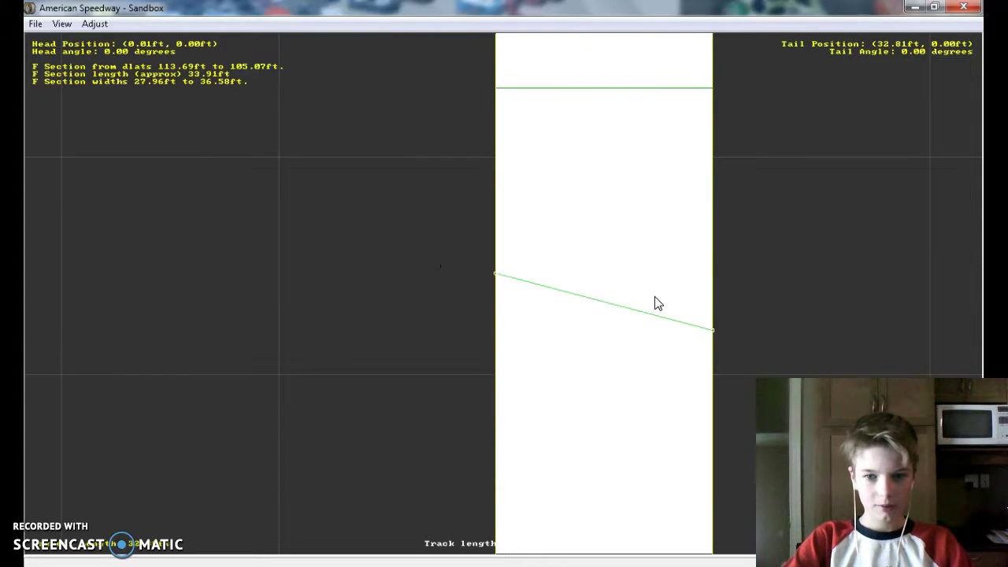
drag(562, 325, 556, 269)
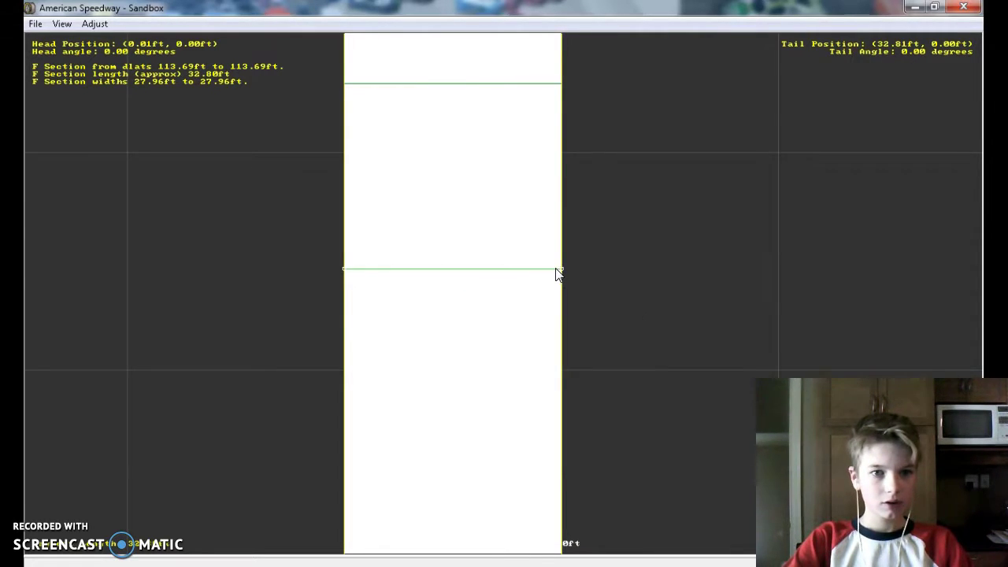
right_click(475, 477)
right_click(491, 387)
right_click(503, 309)
right_click(511, 139)
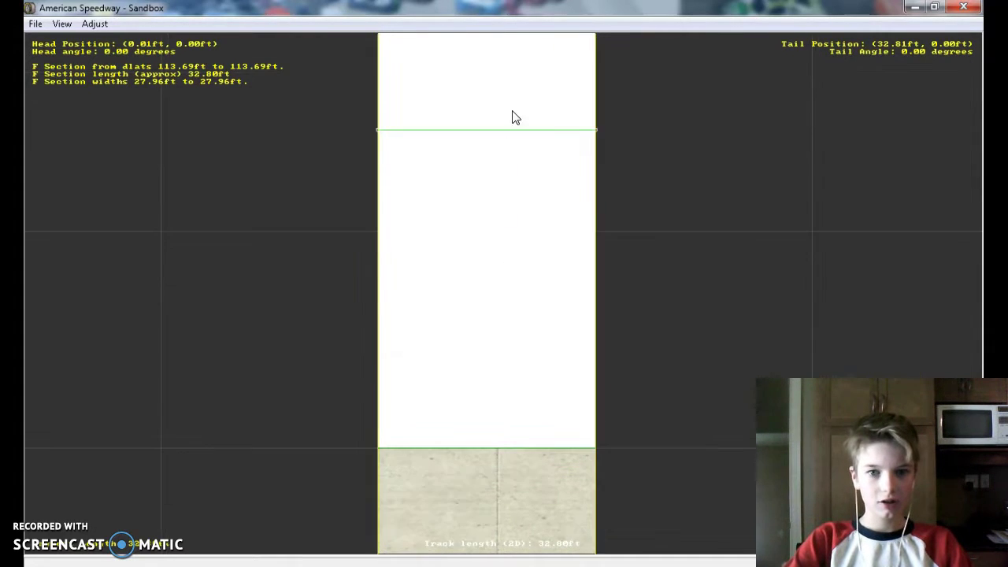
- Select the blank F section directly above the concrete and set its material to Asphalt with the Pit Road surface type
right_click(499, 103)
right_click(483, 123)
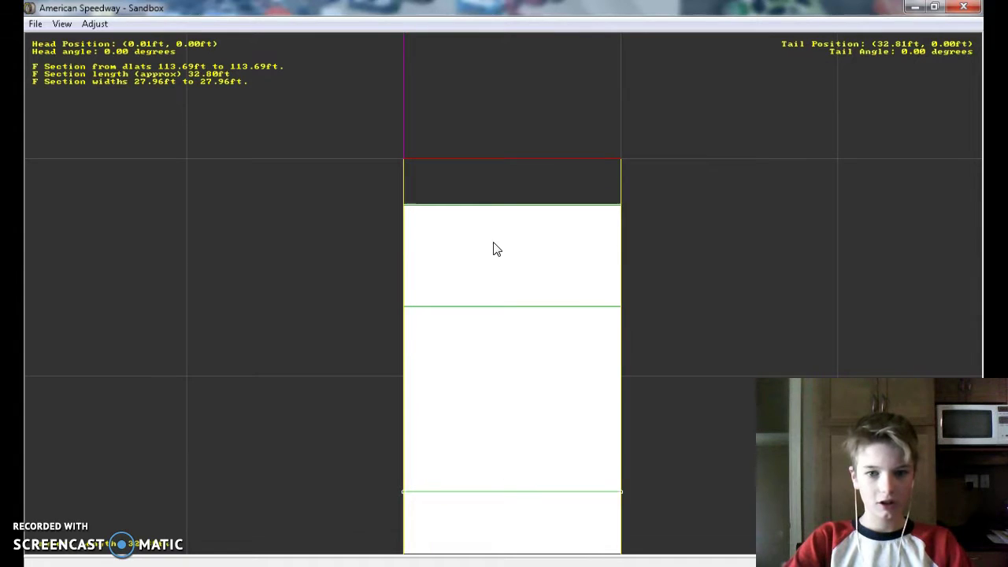
right_click(523, 513)
right_click(497, 488)
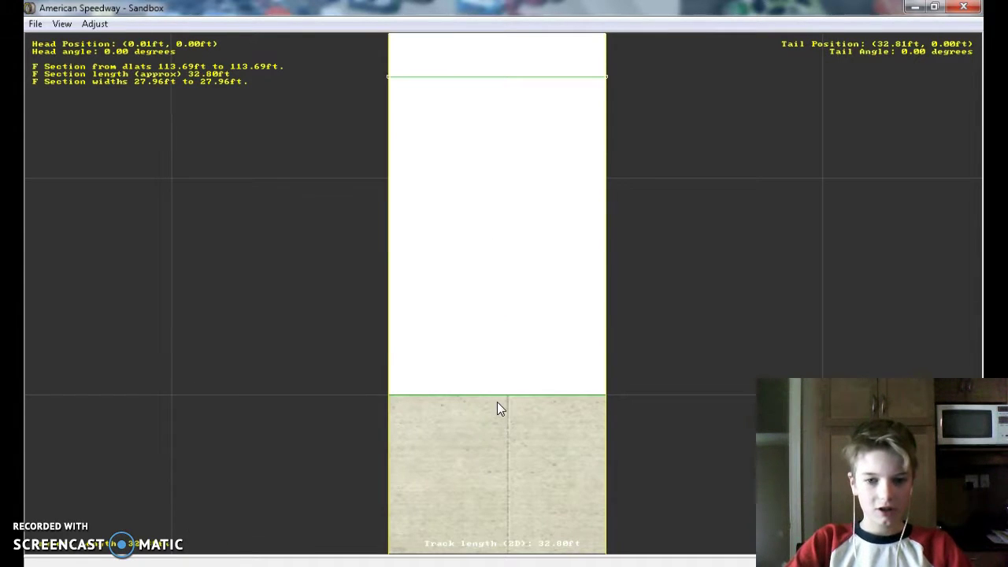
click(500, 393)
mouse_move(410, 561)
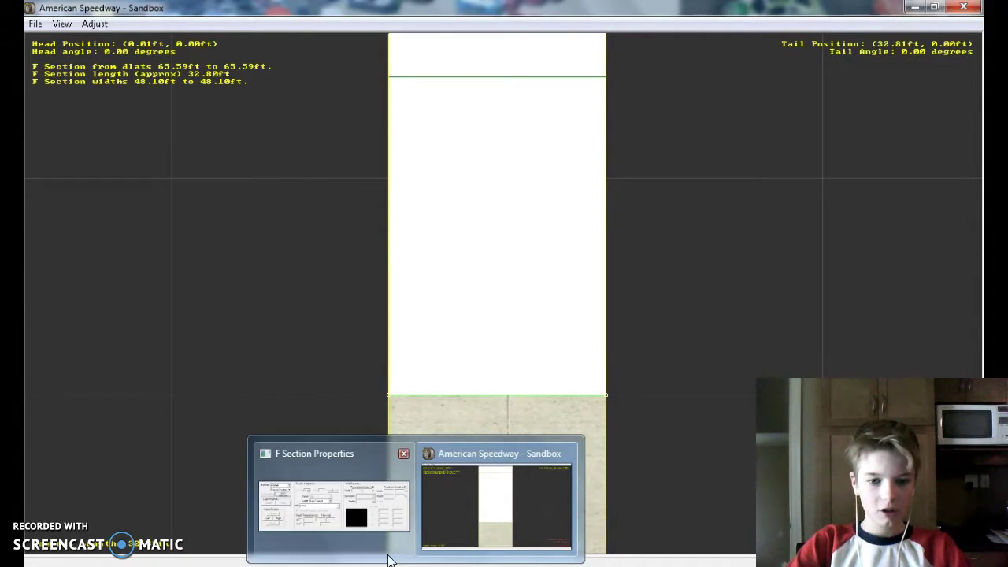
click(368, 507)
click(272, 66)
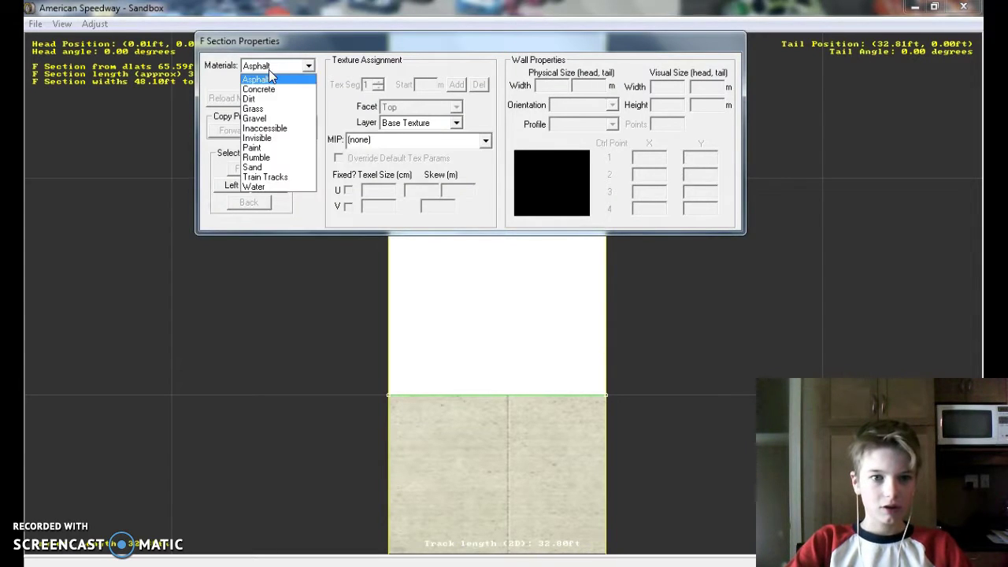
click(268, 80)
click(271, 81)
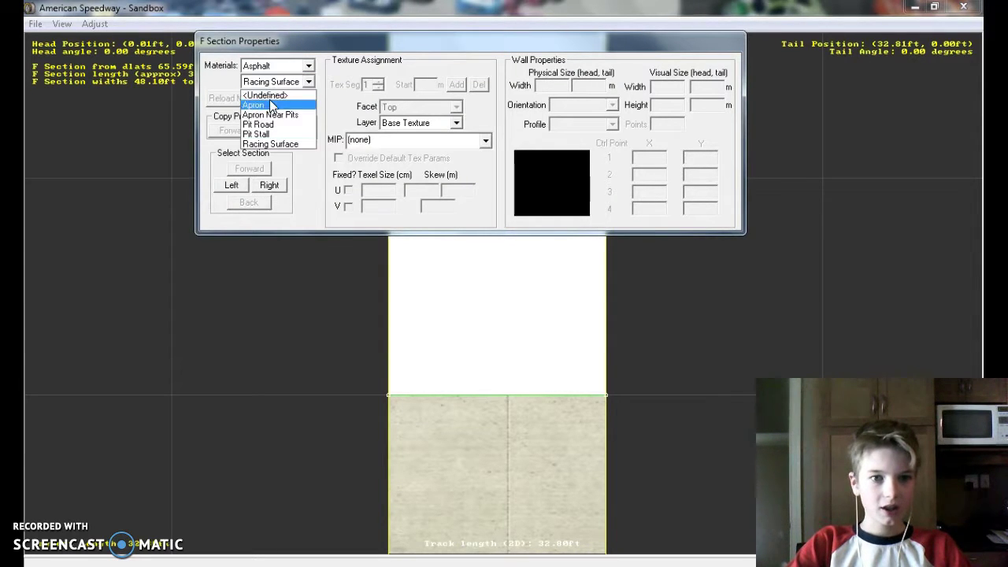
click(268, 126)
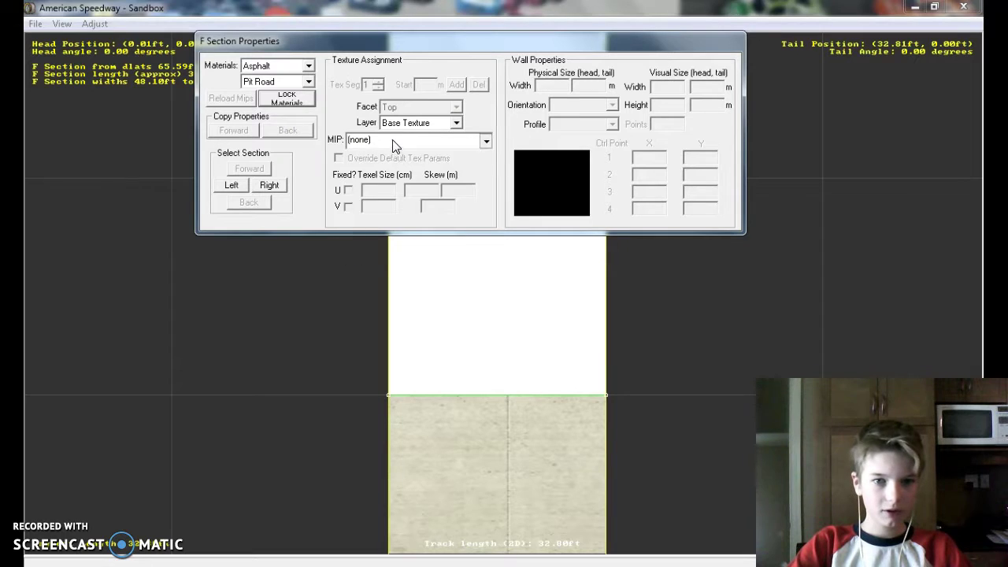
- Apply asphalt.mip as the pit road section's base texture and move the properties window clear of that section
click(485, 141)
scroll(410, 240, down, 3)
scroll(409, 240, down, 12)
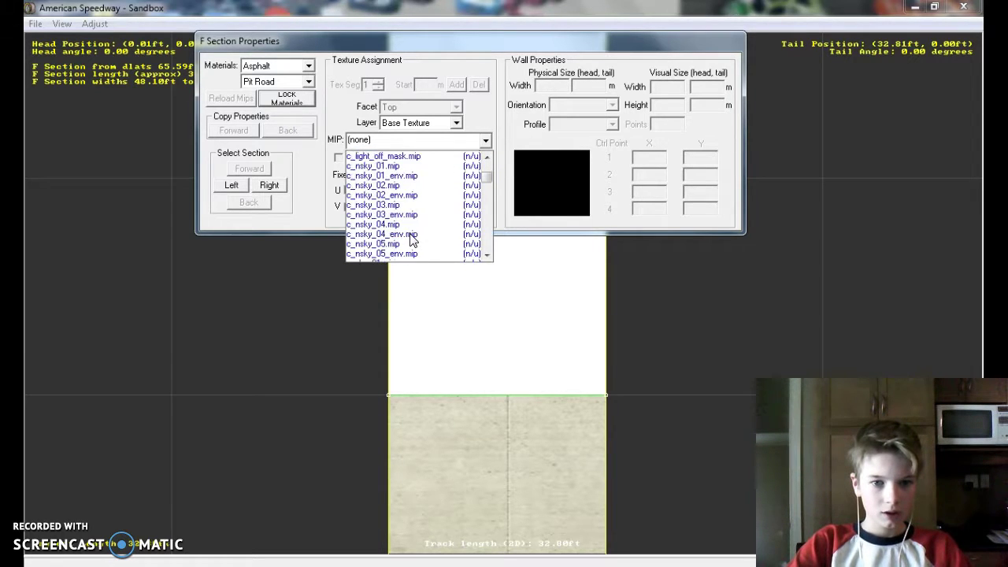
scroll(399, 245, down, 10)
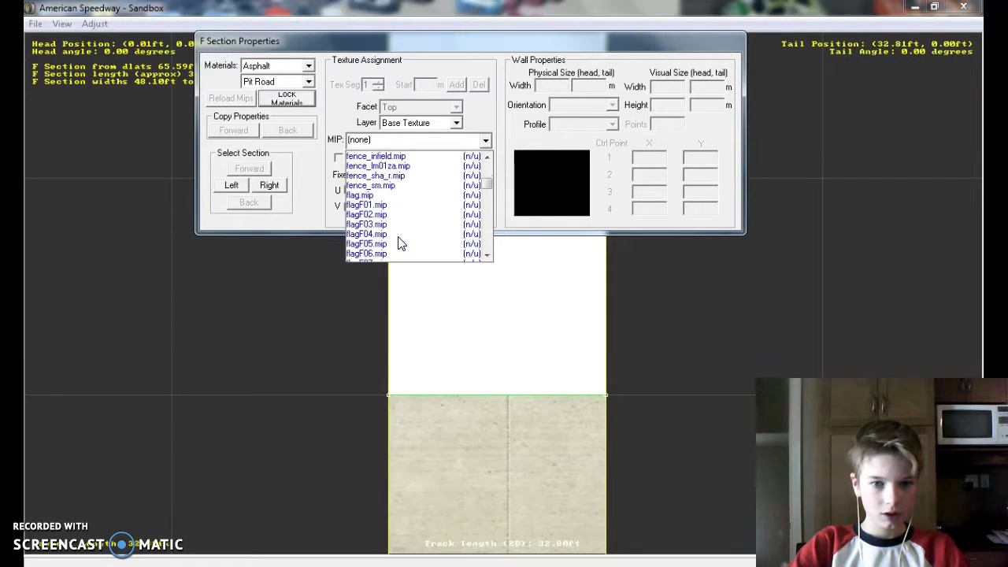
scroll(399, 244, up, 20)
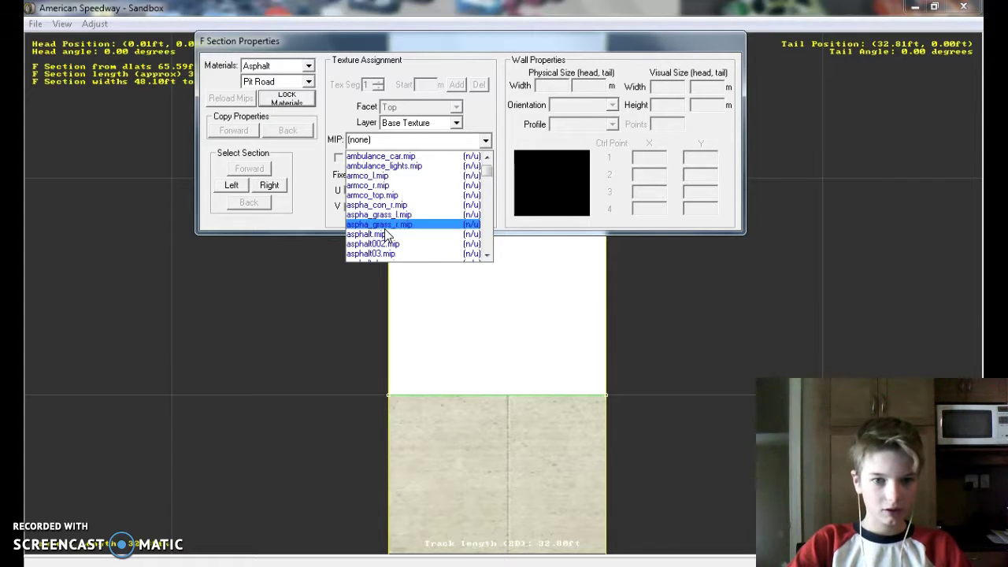
click(384, 235)
drag(424, 43, 433, 344)
- Try the textures asphalt002.mip, asphalt03.mip, asphalt_bs.mip and asphalt_fs.mip on the pit road section
click(383, 443)
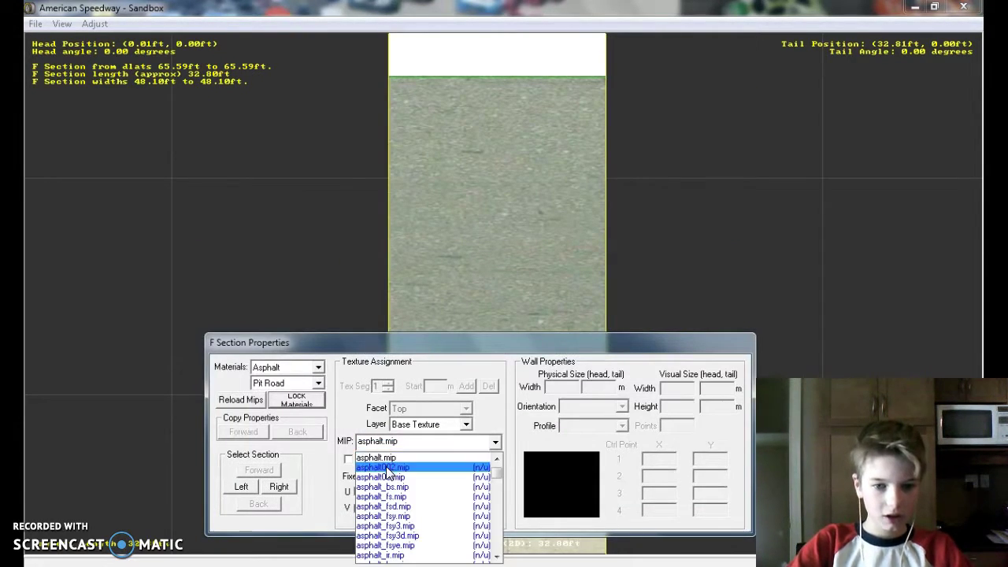
click(386, 467)
click(386, 449)
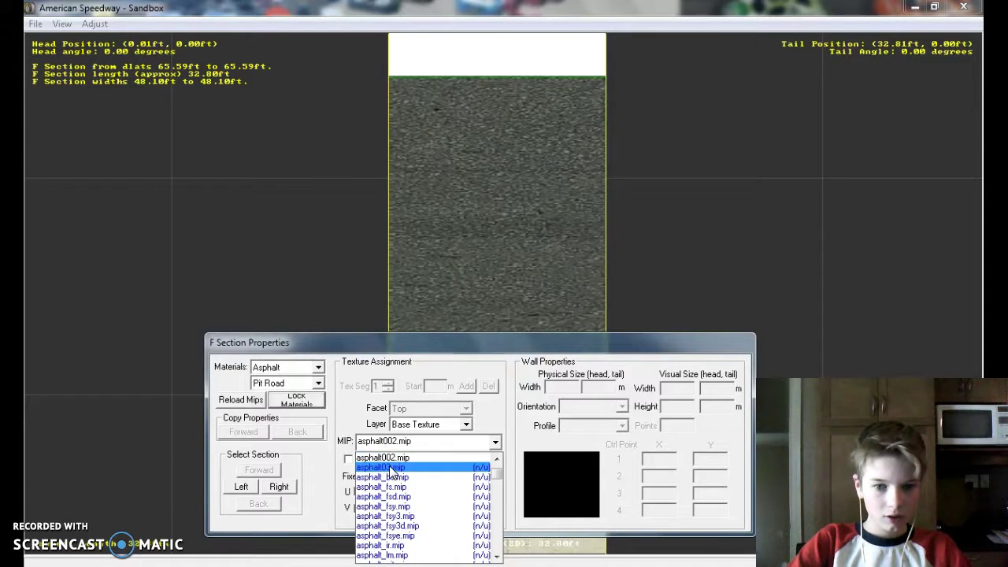
click(390, 471)
click(384, 447)
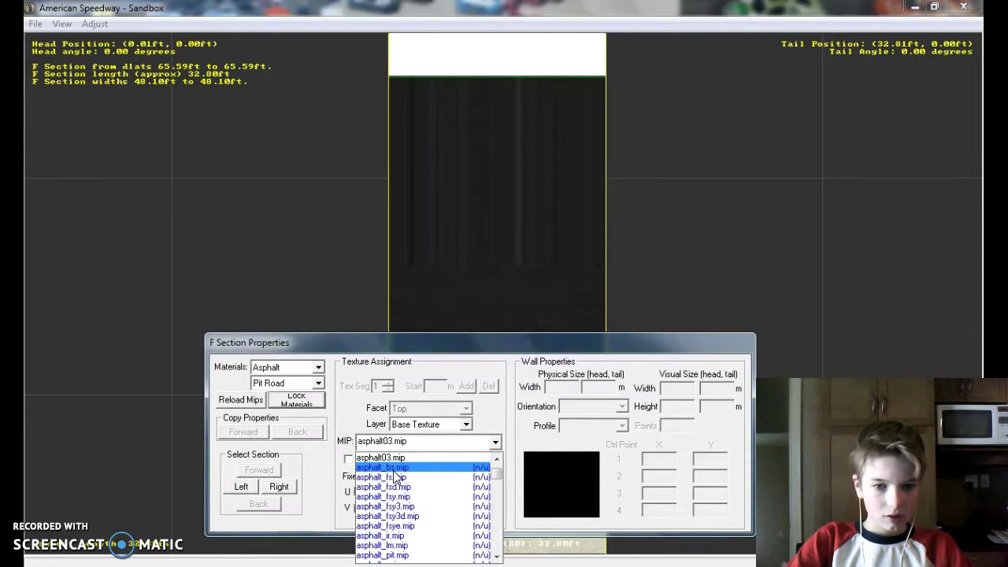
click(389, 468)
click(388, 445)
click(385, 467)
- Try the textures asphalt_fsd.mip, asphalt_fsy.mip, asphalt_fsy3.mip, asphalt_fsy3d.mip and asphalt_fsye.mip on the pit road section
click(396, 444)
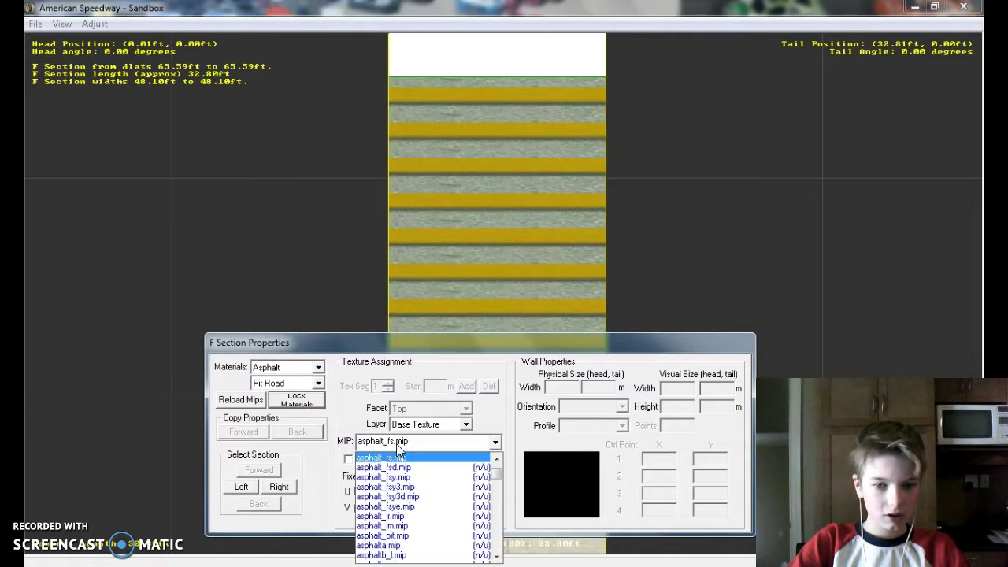
click(404, 470)
click(400, 446)
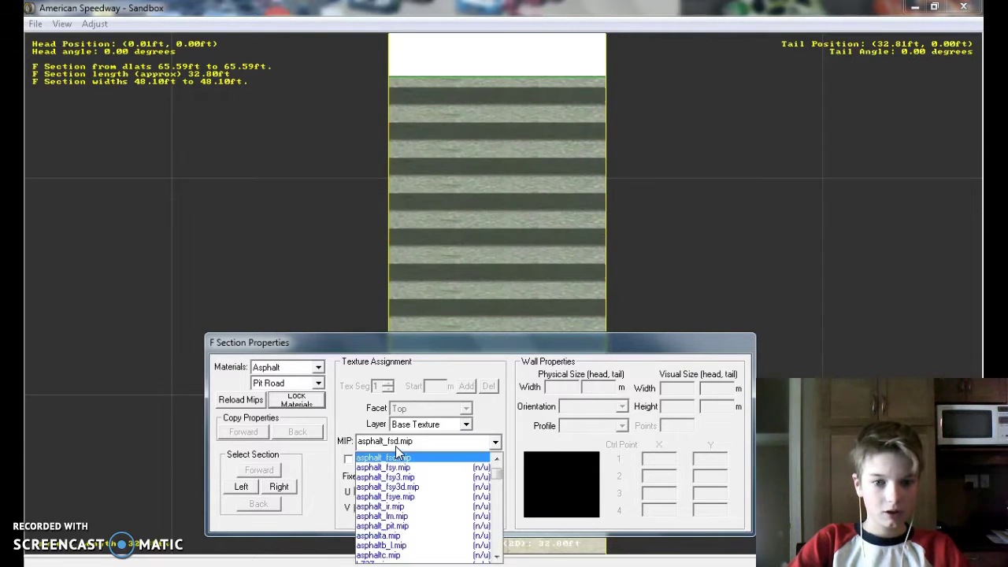
click(404, 464)
click(403, 445)
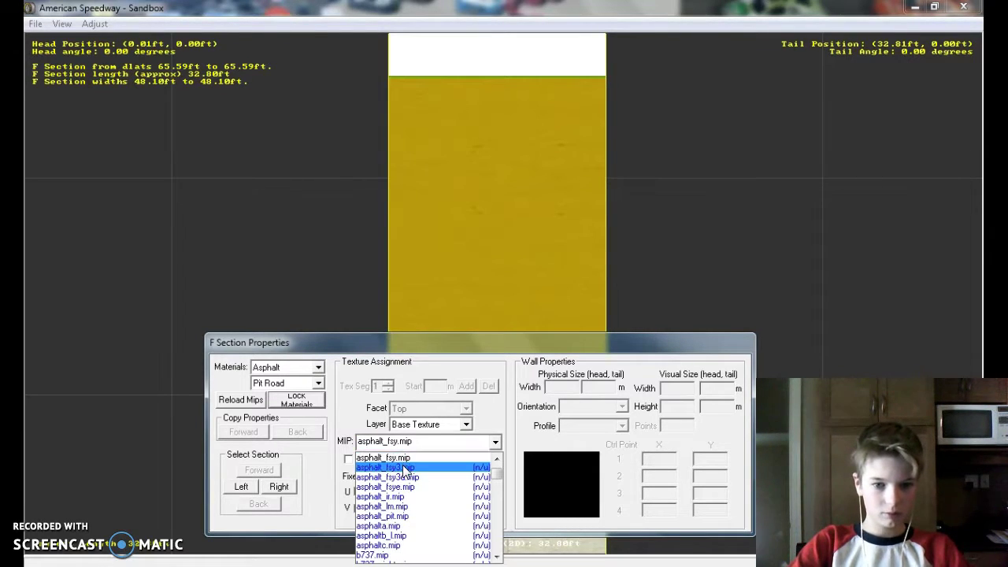
click(404, 468)
click(400, 445)
click(404, 467)
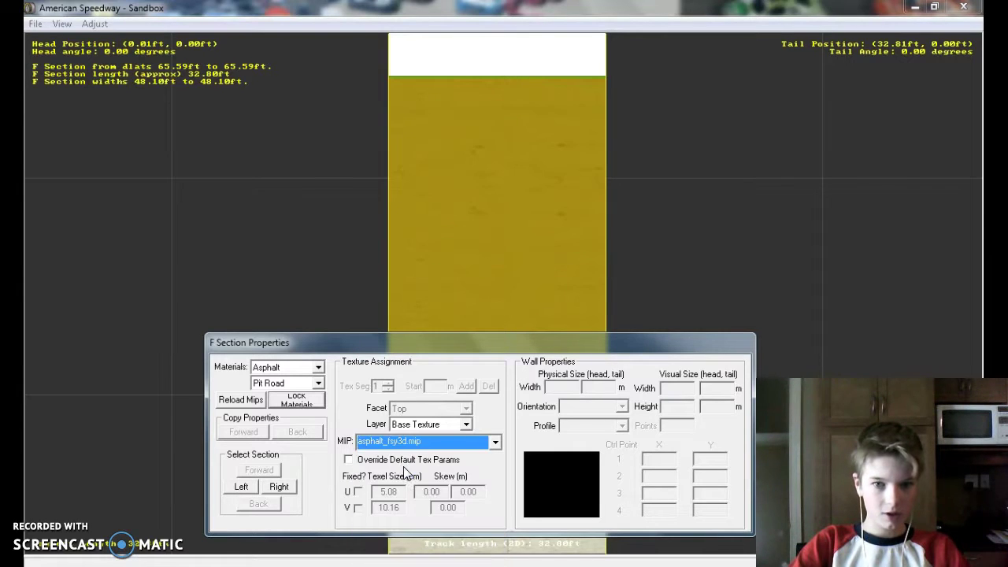
click(402, 442)
click(402, 467)
- Try the textures asphalt_ir.mip, asphalt_pit.mip and asphalt_lm.mip on the pit road section, and return to asphalt_pit.mip
click(401, 442)
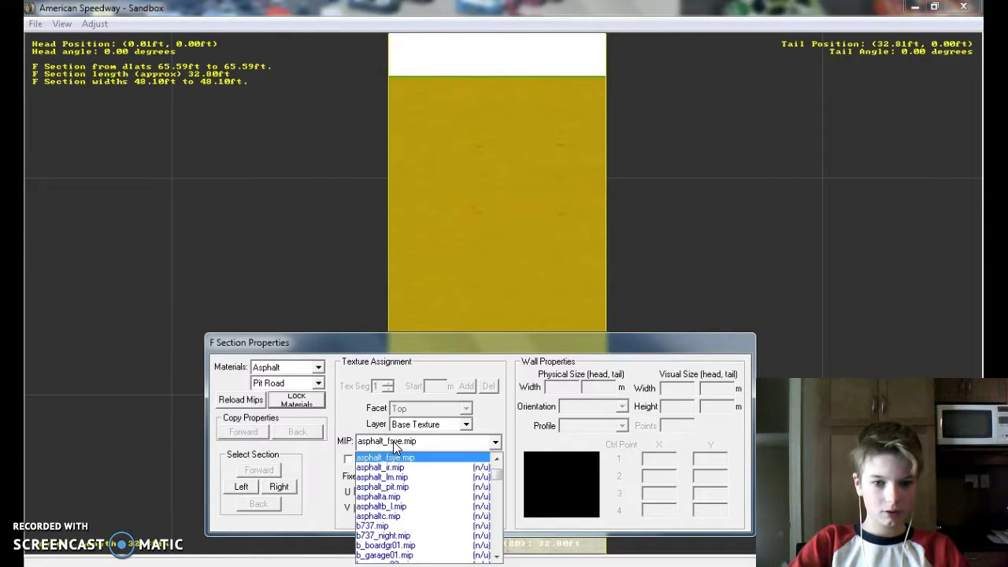
click(398, 468)
click(402, 443)
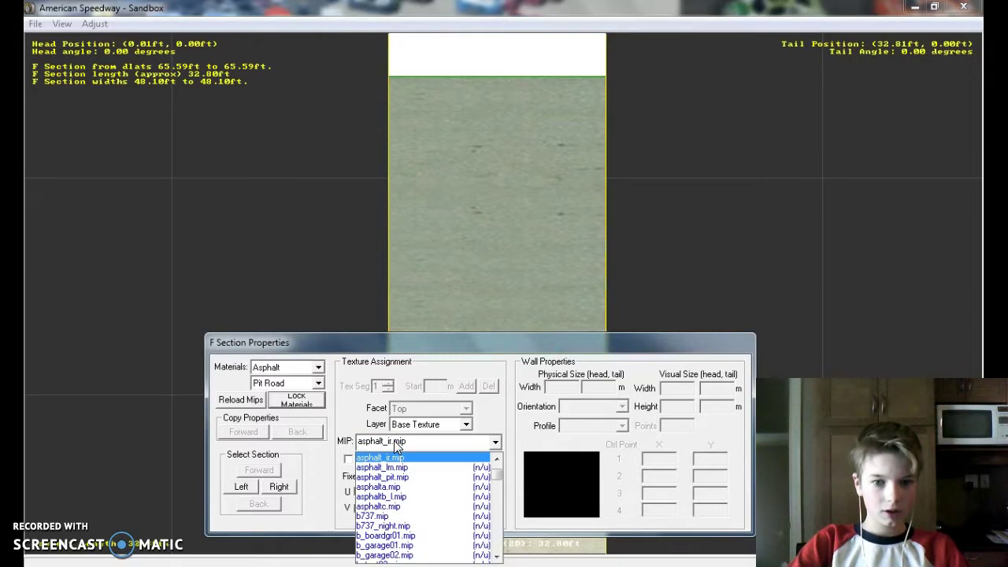
click(401, 477)
click(402, 442)
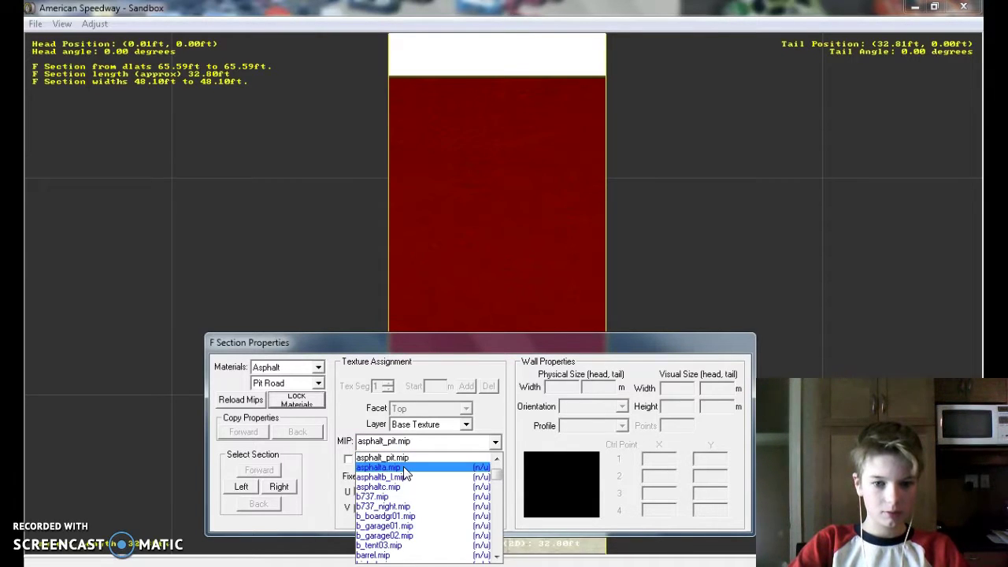
scroll(403, 477, up, 1)
click(404, 482)
click(403, 442)
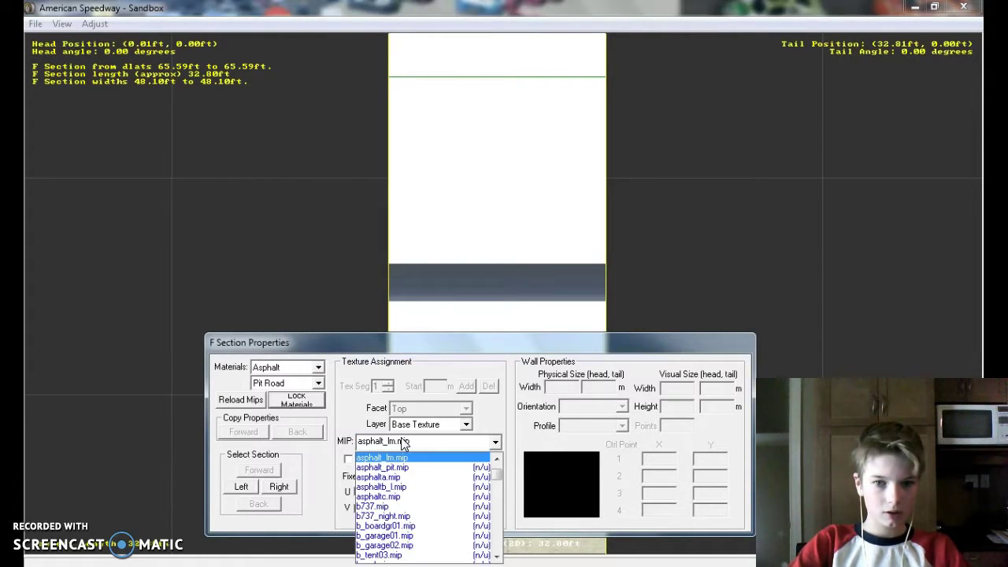
click(407, 468)
- Try the textures asphalta.mip, asphaltb_l.mip and asphaltc.mip on the pit road section, overriding the default texture parameters for asphaltb_l.mip
click(408, 443)
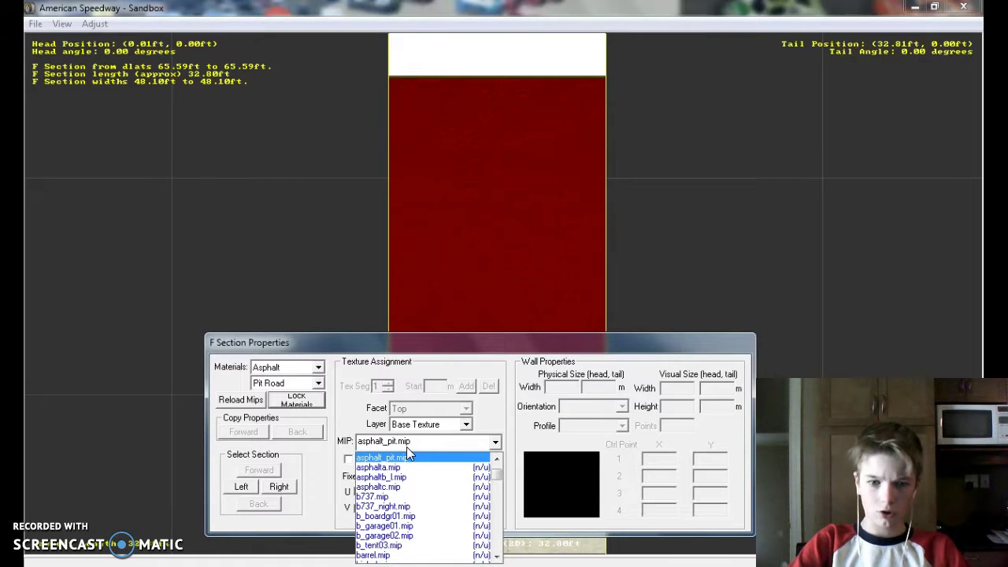
click(407, 464)
click(409, 442)
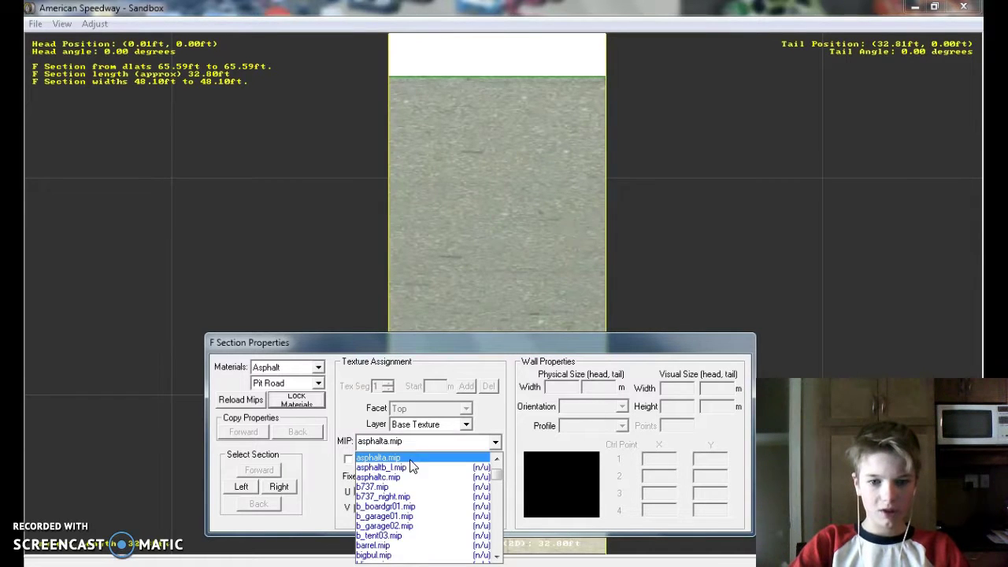
click(409, 466)
click(409, 459)
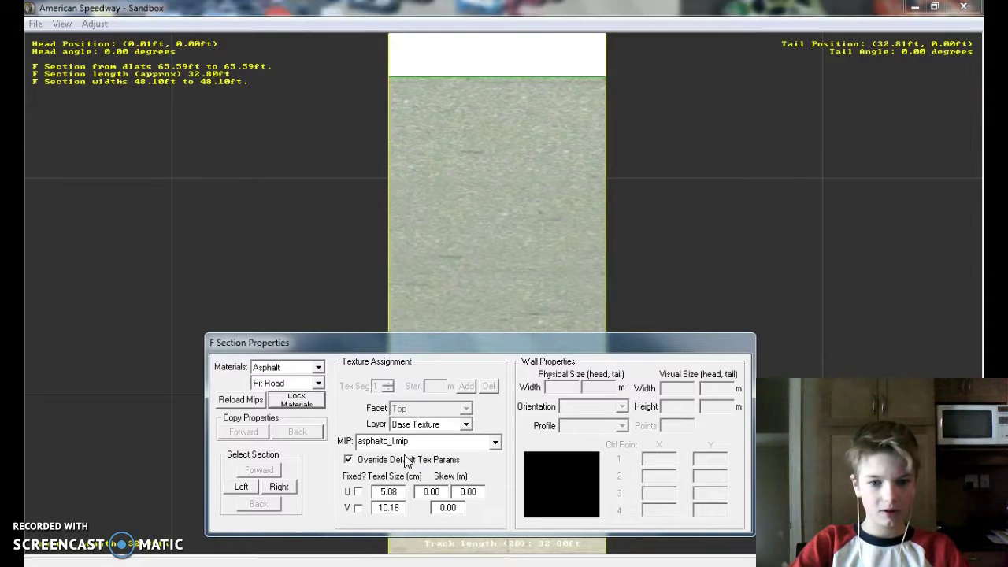
click(407, 443)
click(406, 464)
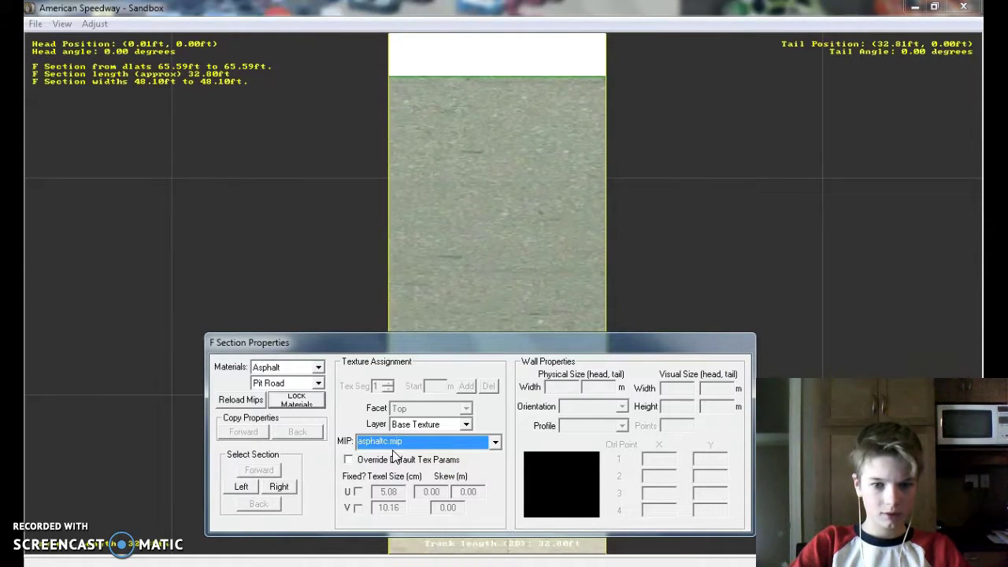
- Try asphalt_fs.mip and asphalt_bs.mip once more as the pit road section's base texture
click(402, 442)
scroll(434, 475, up, 5)
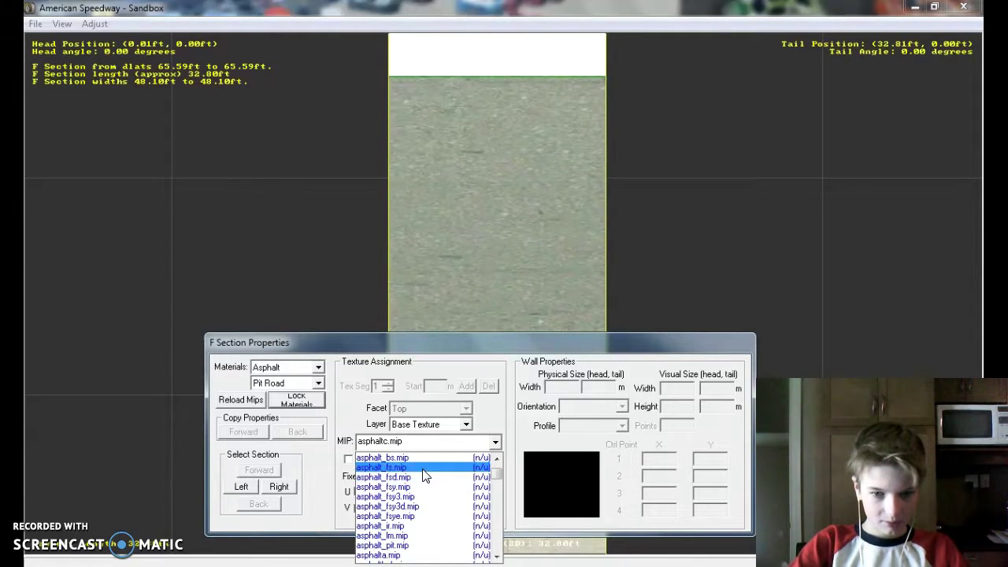
click(418, 467)
click(417, 443)
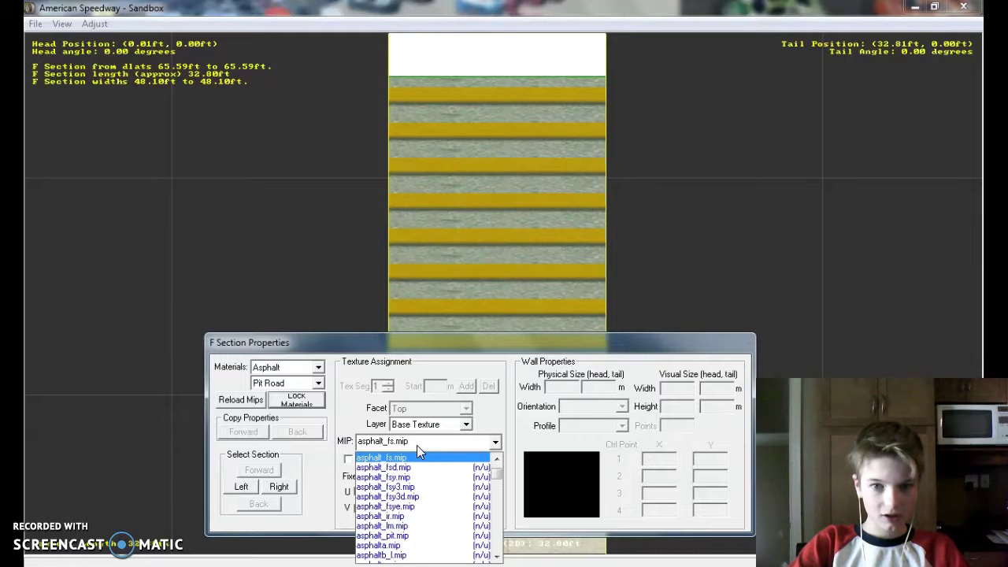
scroll(414, 473, up, 1)
click(410, 478)
- Override the default texture parameters of the pit road section and try asphalt03.mip as its base texture
click(412, 445)
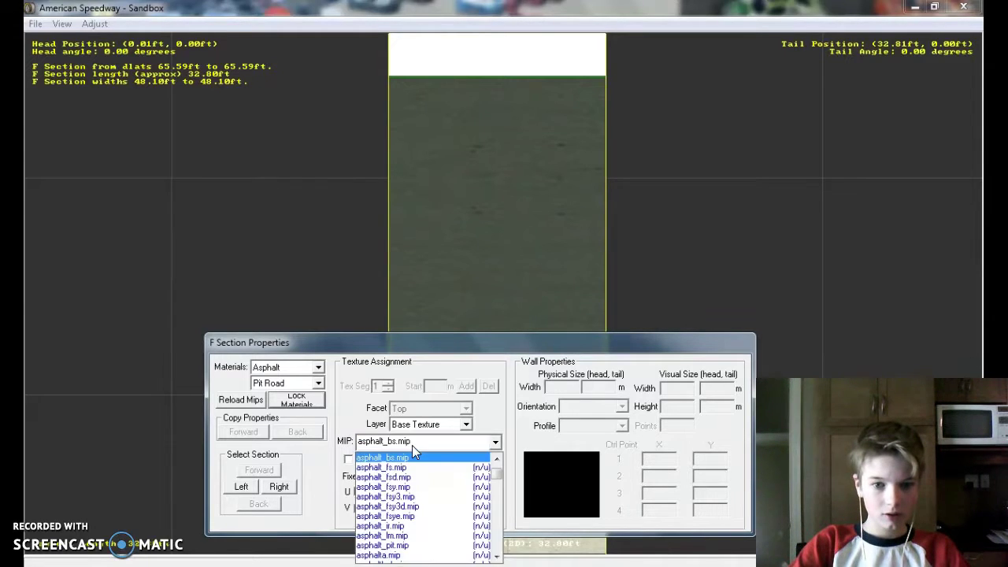
click(412, 445)
click(409, 463)
click(412, 445)
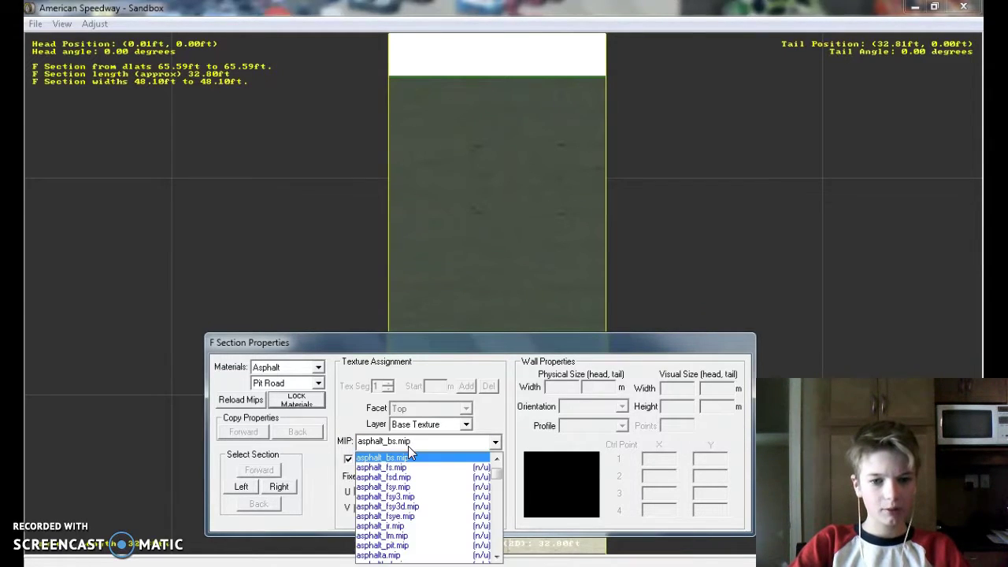
scroll(408, 470, up, 1)
click(408, 477)
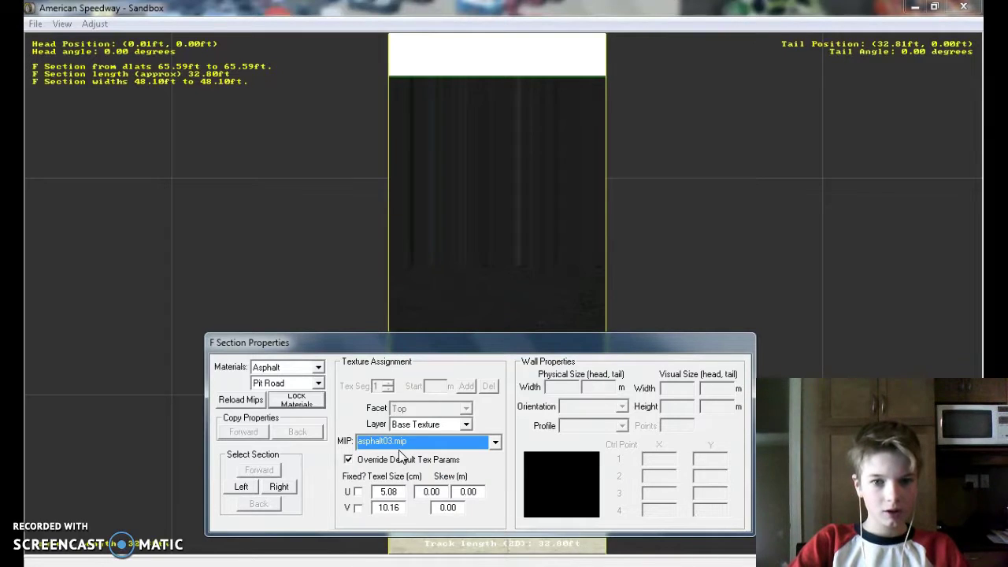
- Try asphalt002.mip on the pit road section again and set its base texture back to asphalt.mip
click(404, 443)
scroll(404, 478, up, 1)
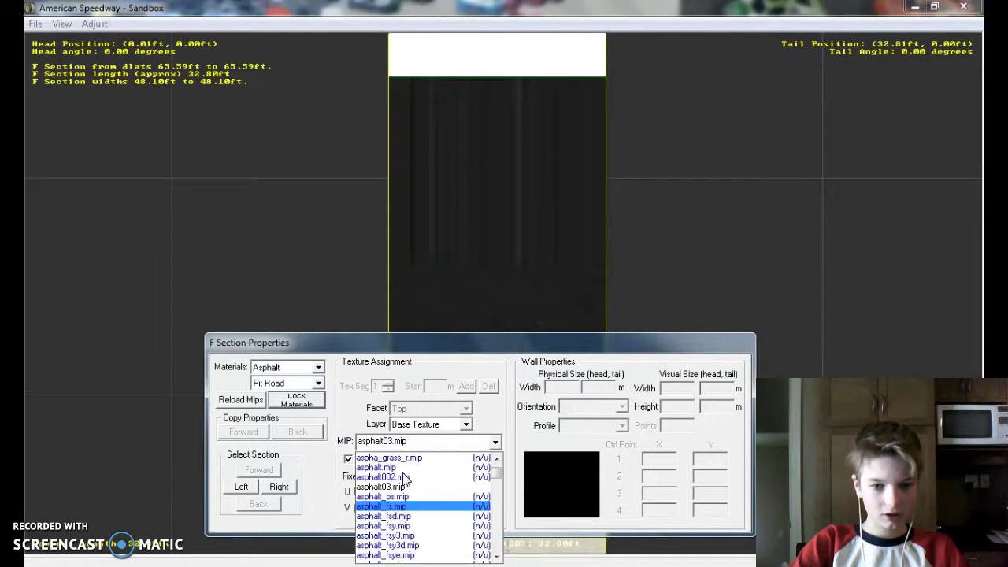
click(404, 478)
click(407, 444)
scroll(406, 471, up, 1)
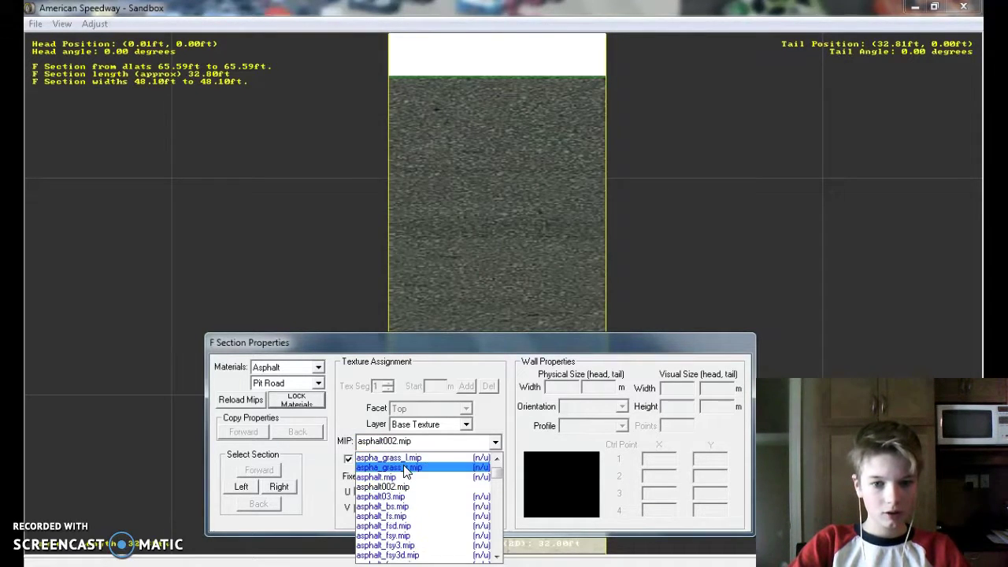
click(406, 477)
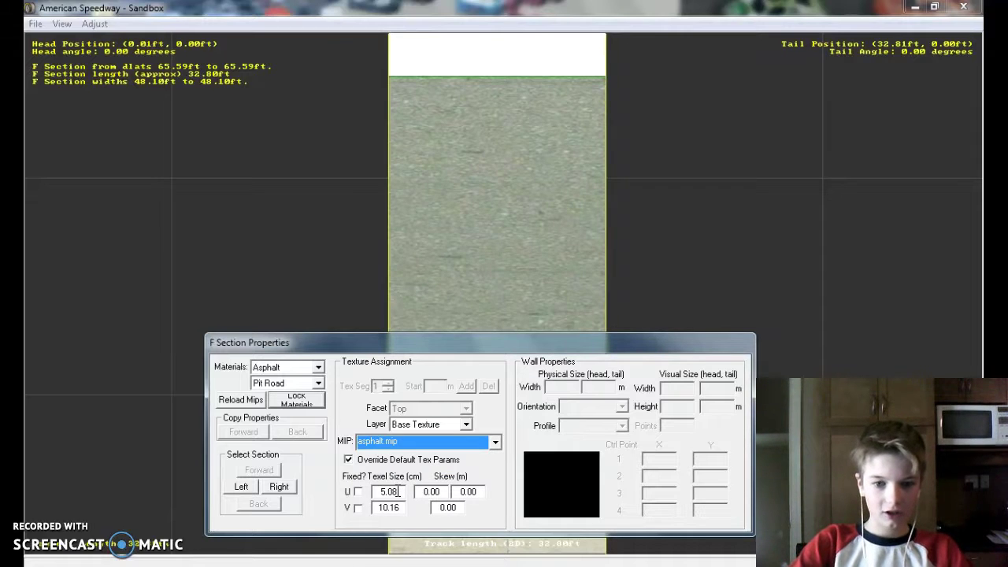
- Set the pit road section's texel size to 1 cm for both U and V, trying 4 cm for V first, and close its properties
double_click(398, 492)
text(1)
drag(397, 508, 337, 508)
text(4)
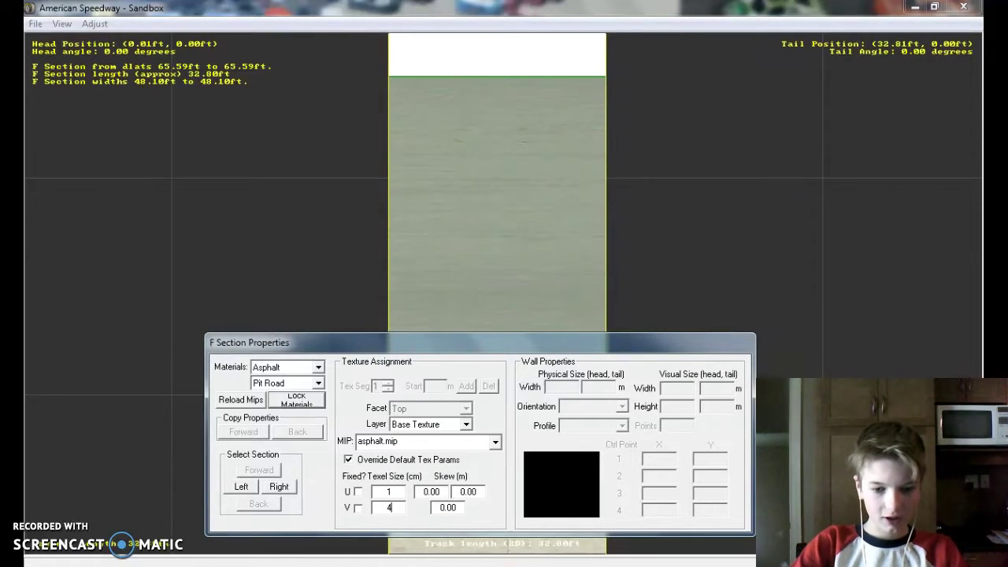
key(BackSpace)
text(1)
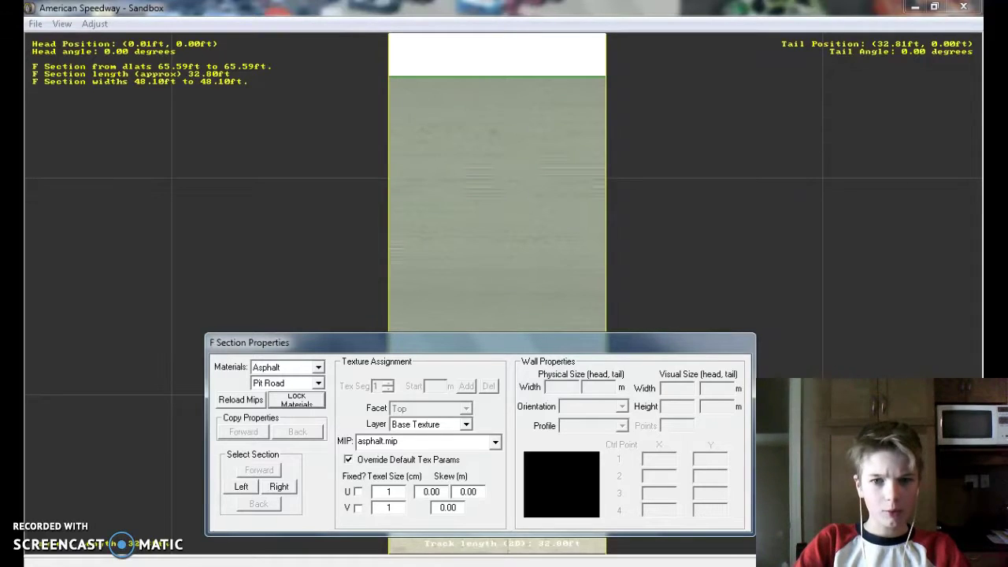
key(Escape)
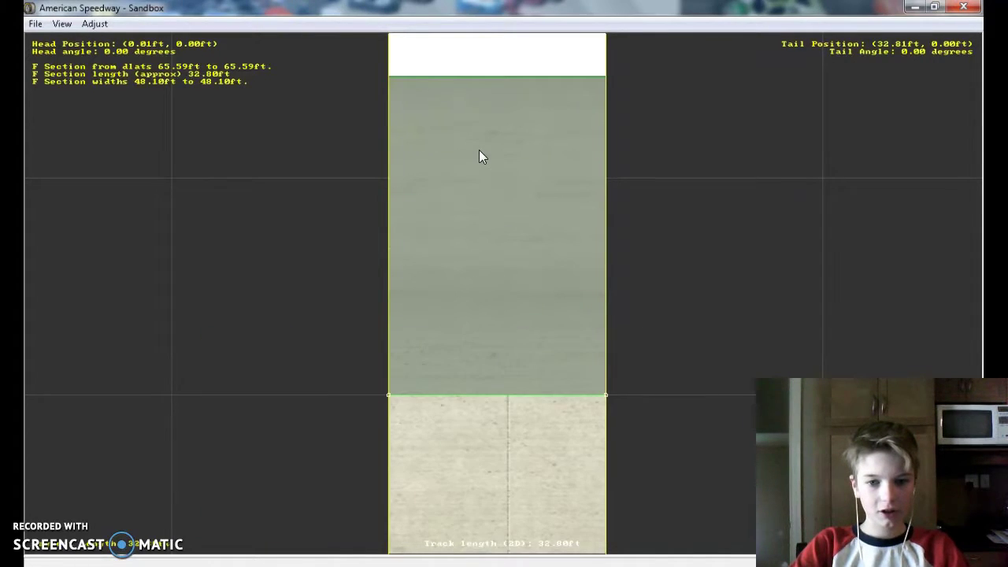
- Open the properties of the untextured F section directly above the pit road and set its surface type to Pit Stall
right_click(473, 131)
right_click(532, 238)
click(504, 296)
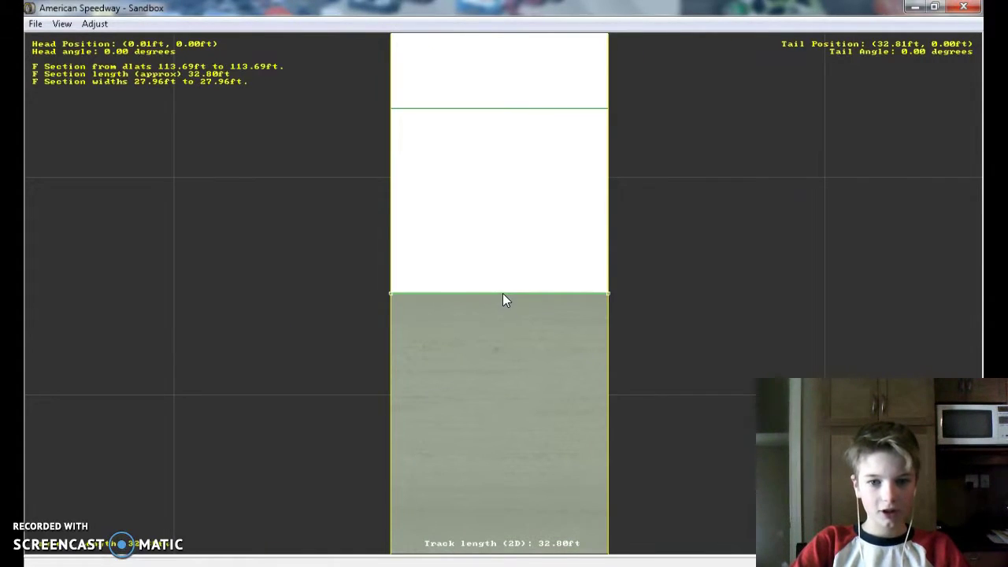
mouse_move(413, 561)
click(346, 510)
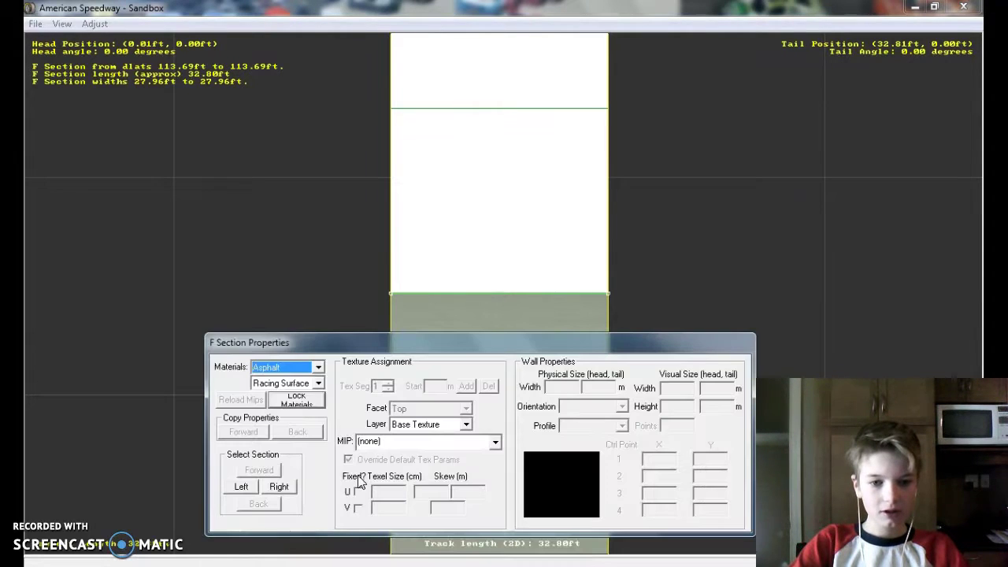
click(298, 382)
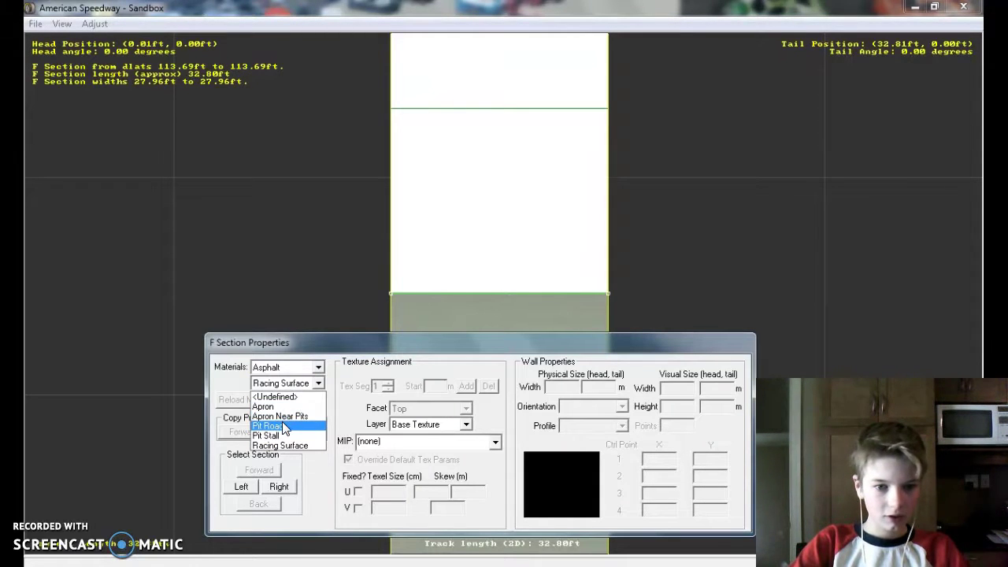
click(286, 435)
- Try aspha_grass_l.mip and aspha_grass_r.mip as the pit stall section's base texture
click(417, 442)
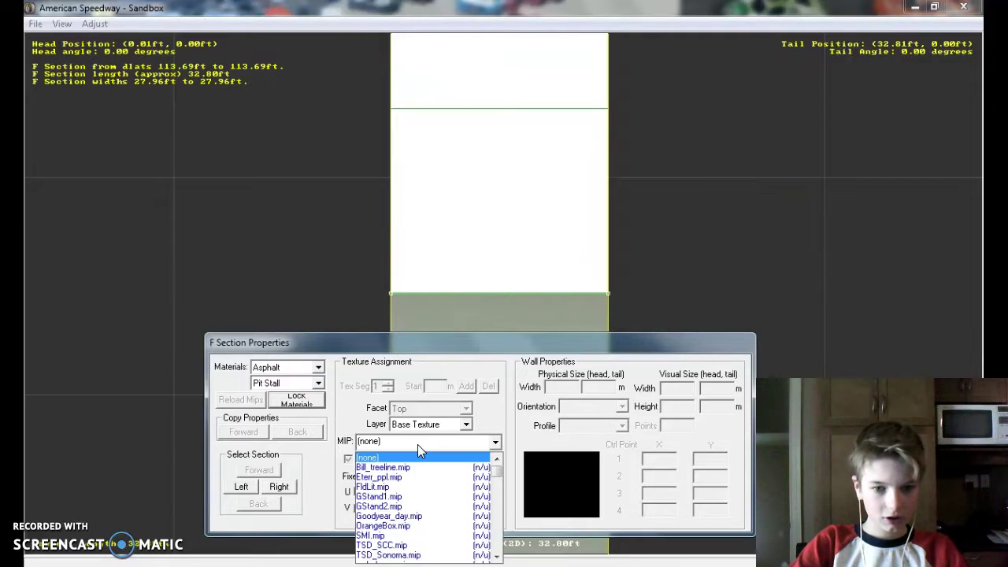
scroll(418, 522, down, 10)
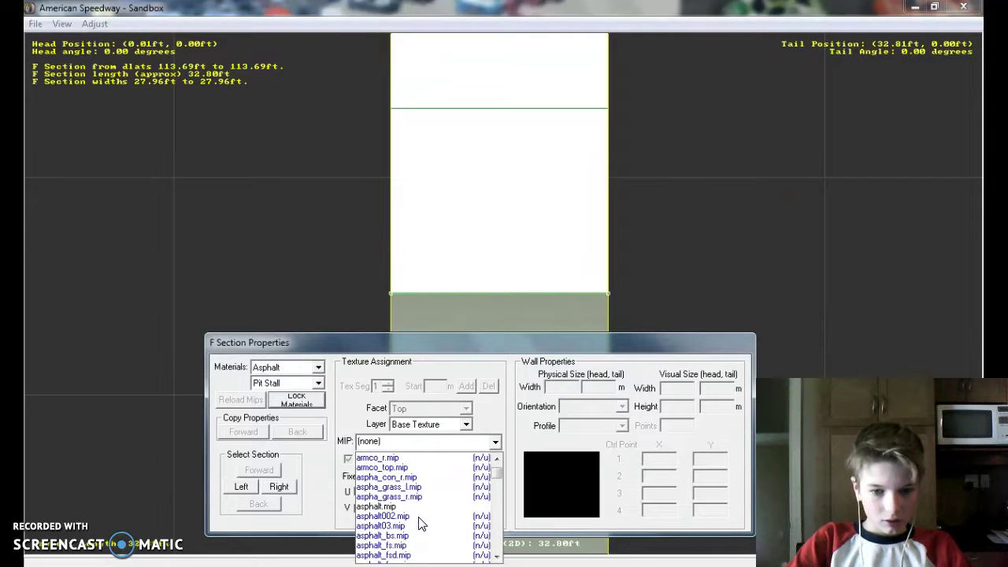
click(390, 487)
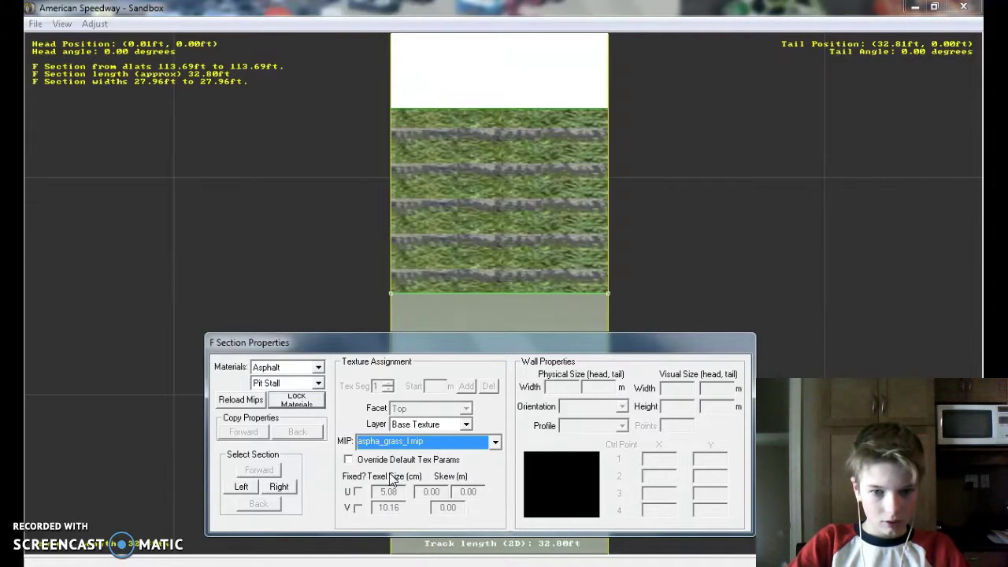
click(396, 444)
click(396, 468)
- Override the pit stall section's default texture parameters and set its base texture to asphalt_bs.mip
click(398, 460)
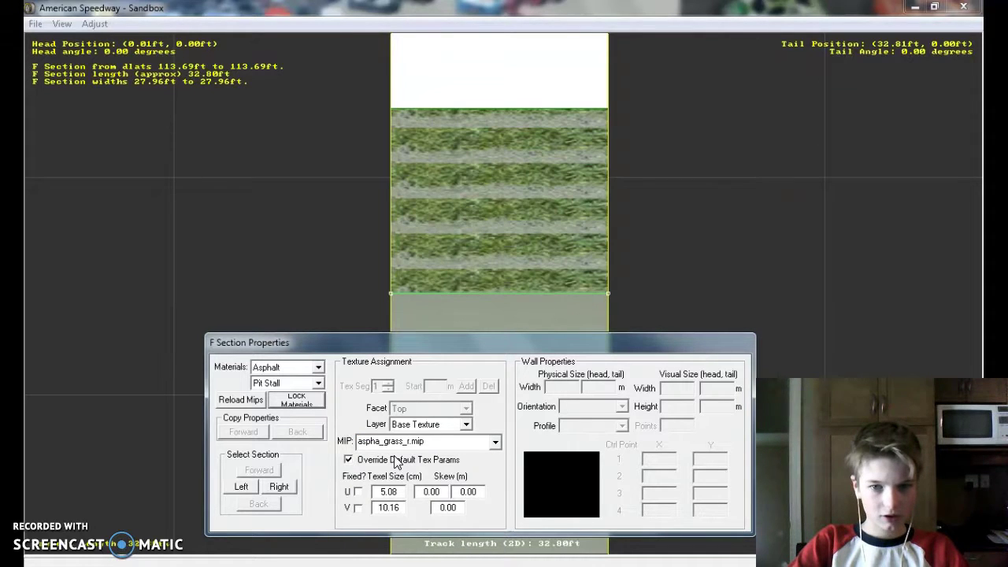
click(400, 442)
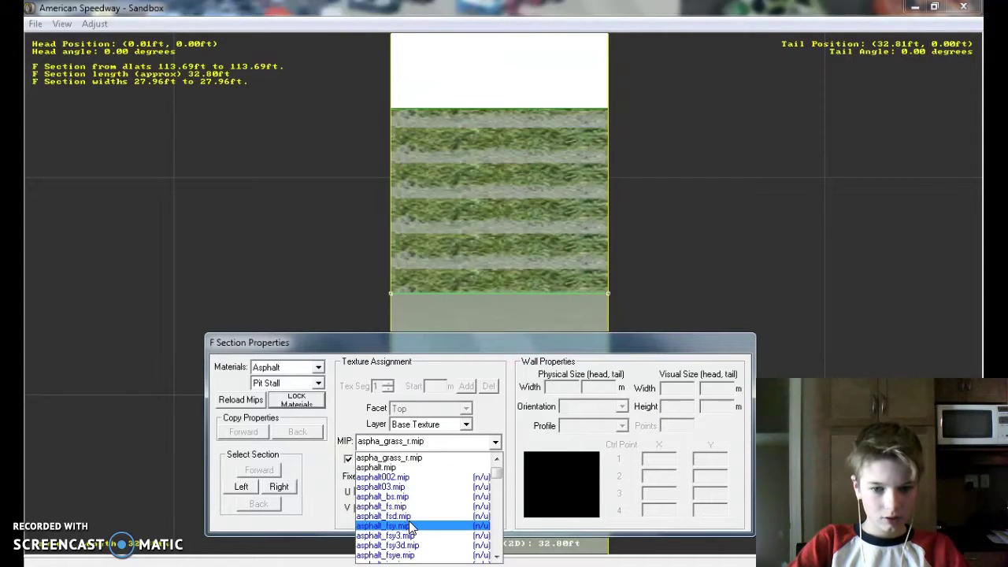
click(405, 496)
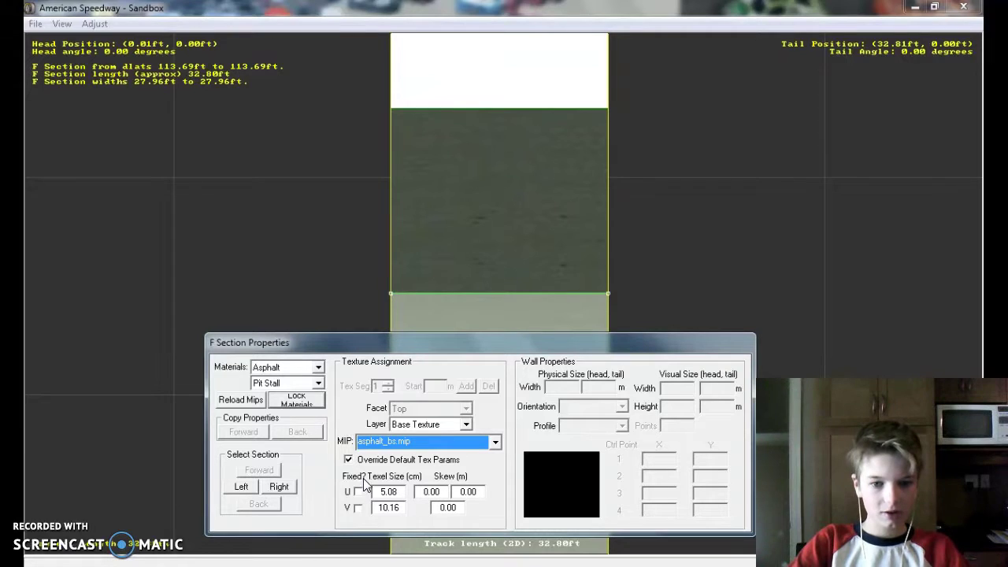
- Set the pit stall section's texel size to 4 cm for both U and V, trying 1 cm first, and close its properties
double_click(396, 490)
text(1)
double_click(401, 508)
text(1)
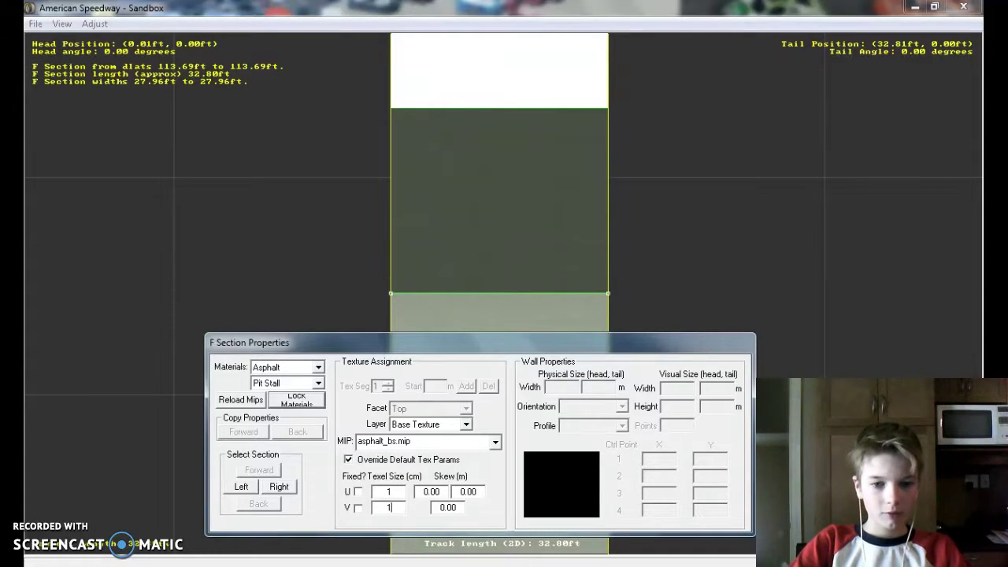
key(BackSpace)
text(4)
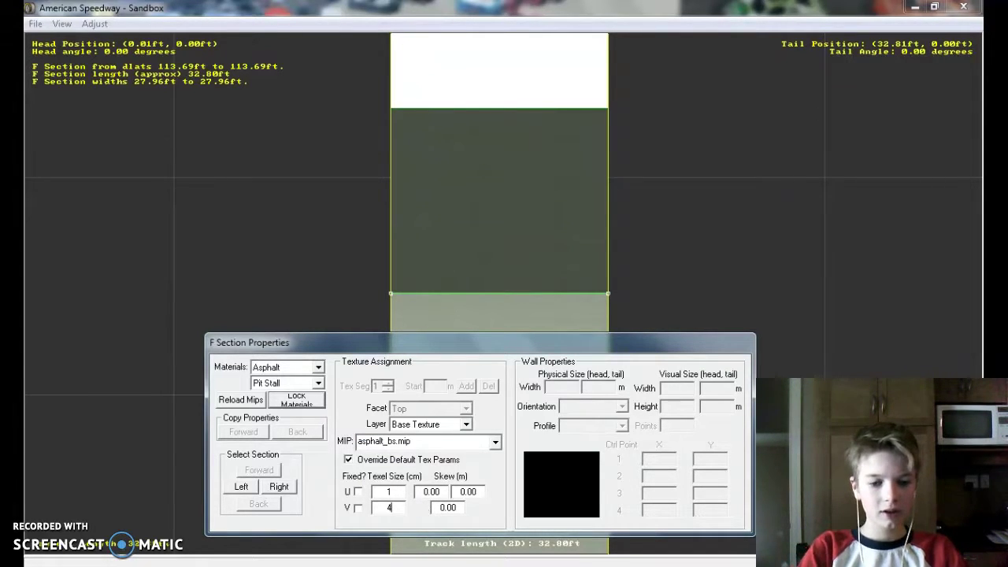
drag(396, 491, 343, 489)
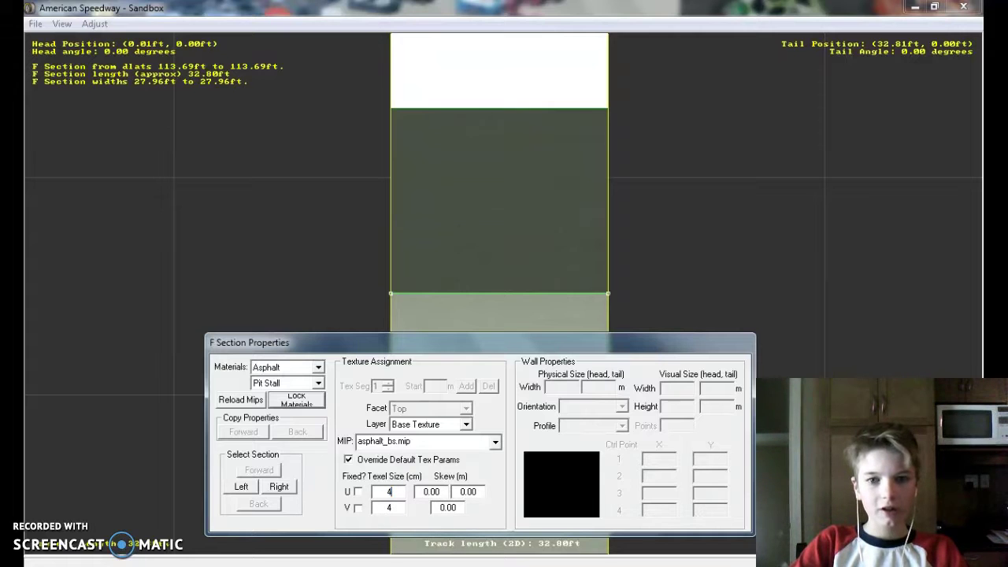
key(Return)
- Open the properties of the white F section above the pit stalls and set it to Grass material with surface type Apron Near Pits
right_click(539, 211)
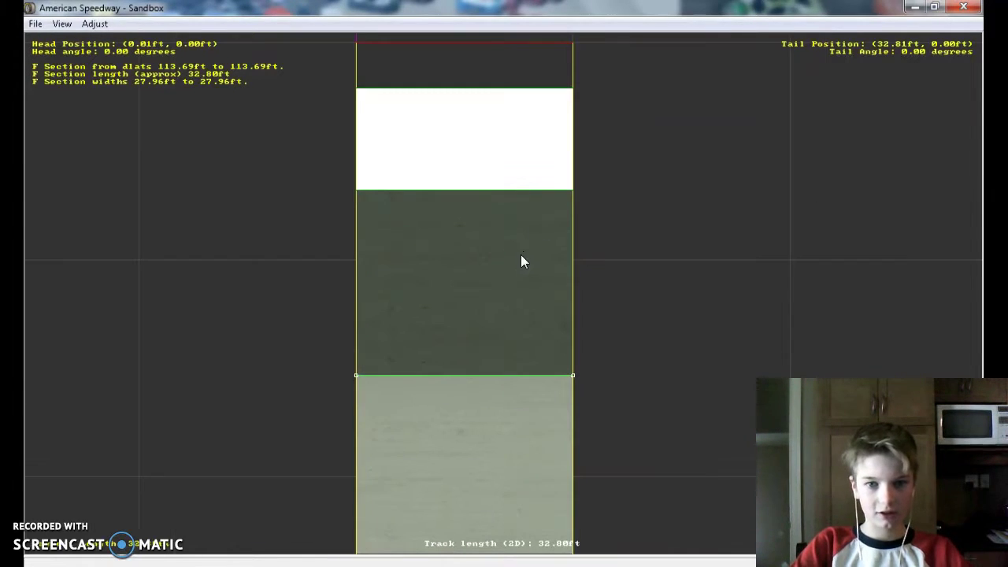
right_click(520, 254)
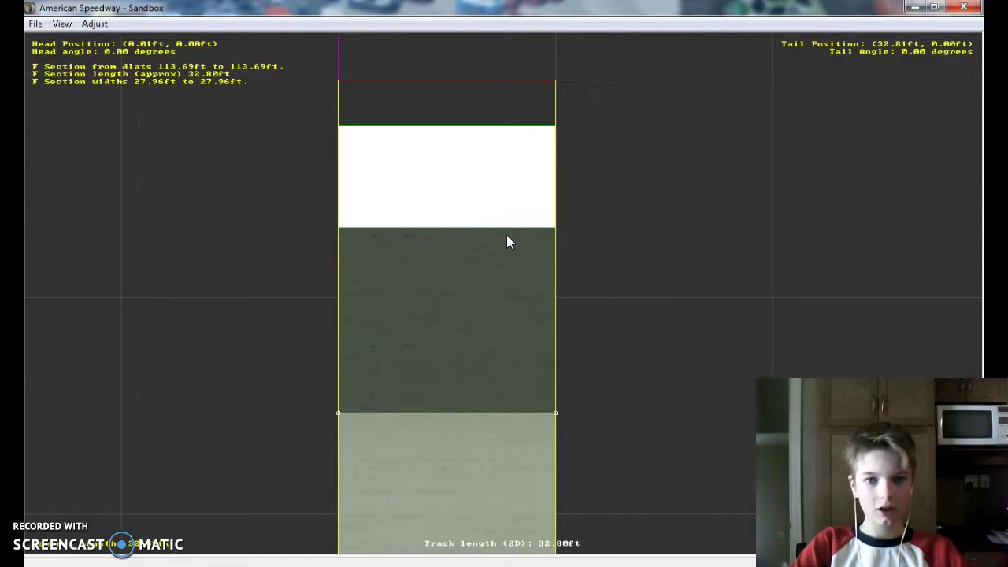
click(444, 226)
key(alt+Tab)
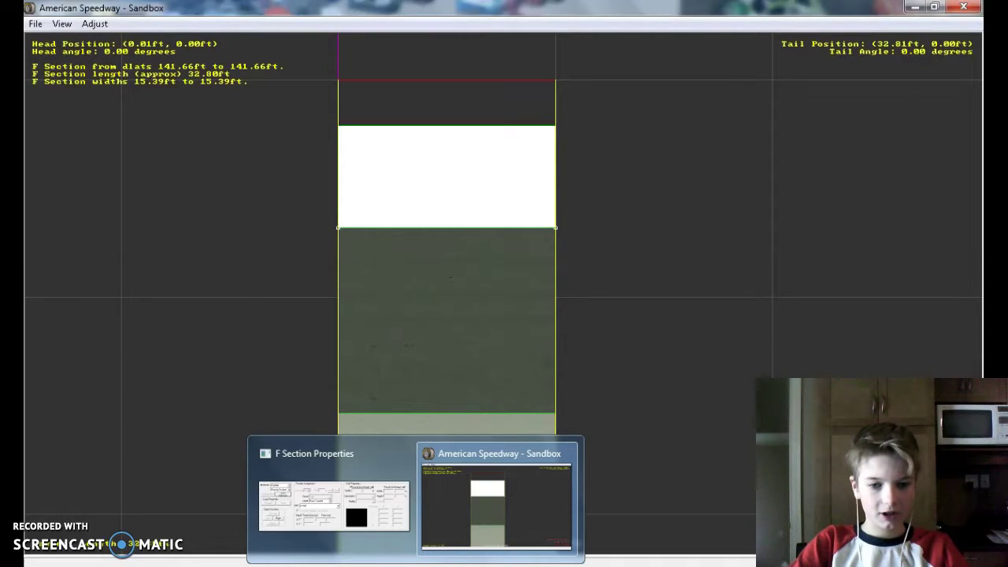
click(321, 481)
click(278, 369)
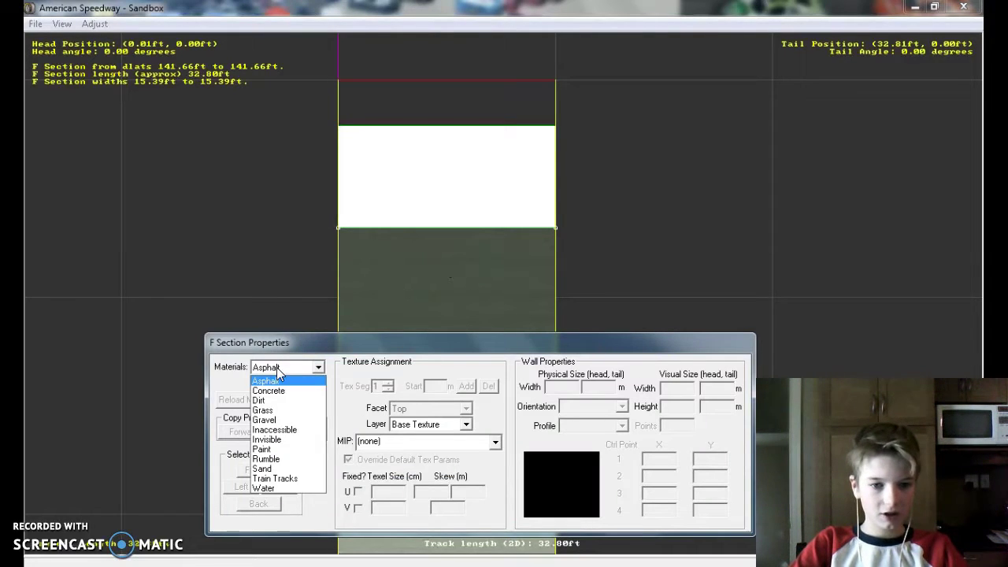
click(284, 410)
click(285, 385)
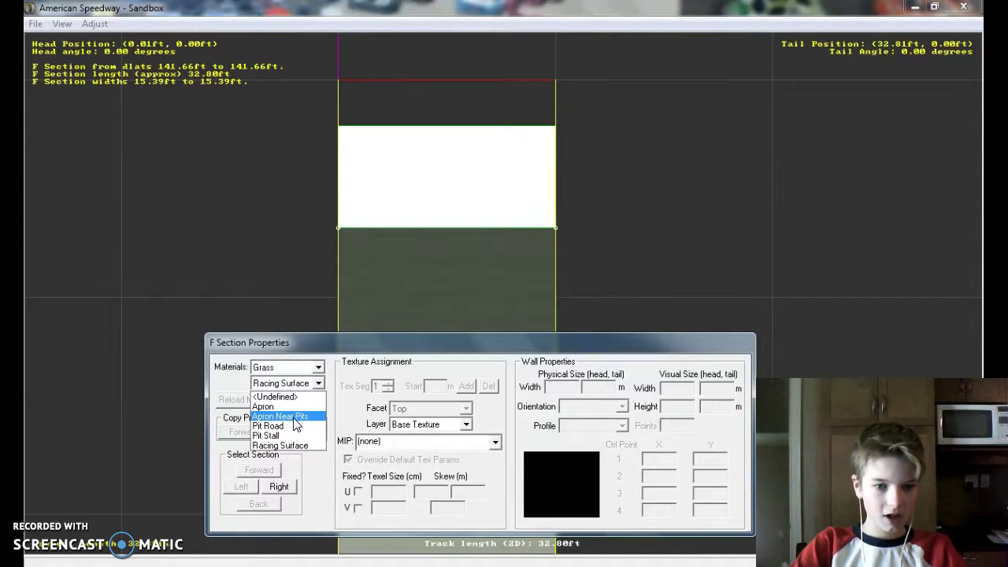
click(284, 415)
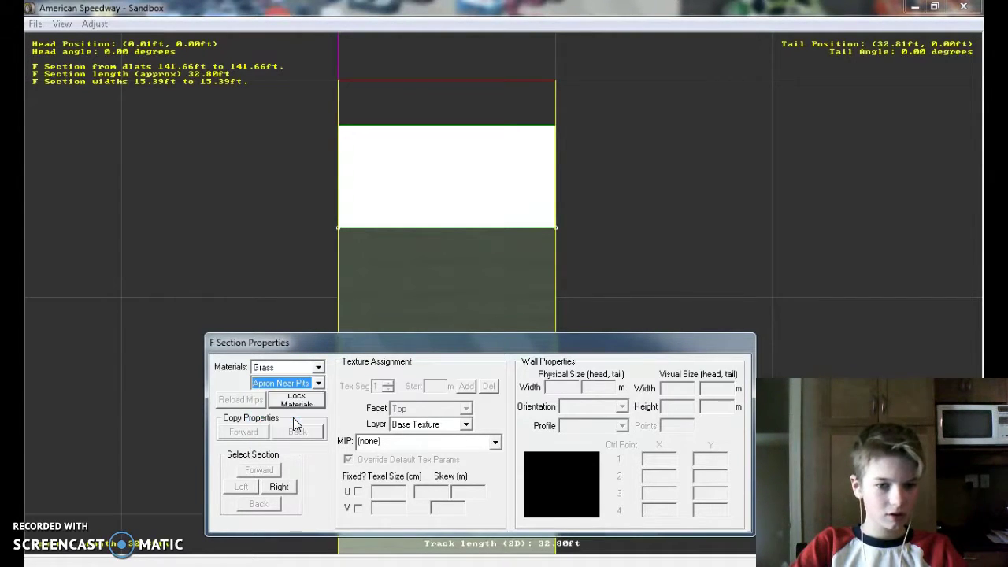
- Set the base texture of the grass apron section above the pit stalls to grass.mip and override its default texture parameters
click(384, 443)
scroll(400, 535, down, 5)
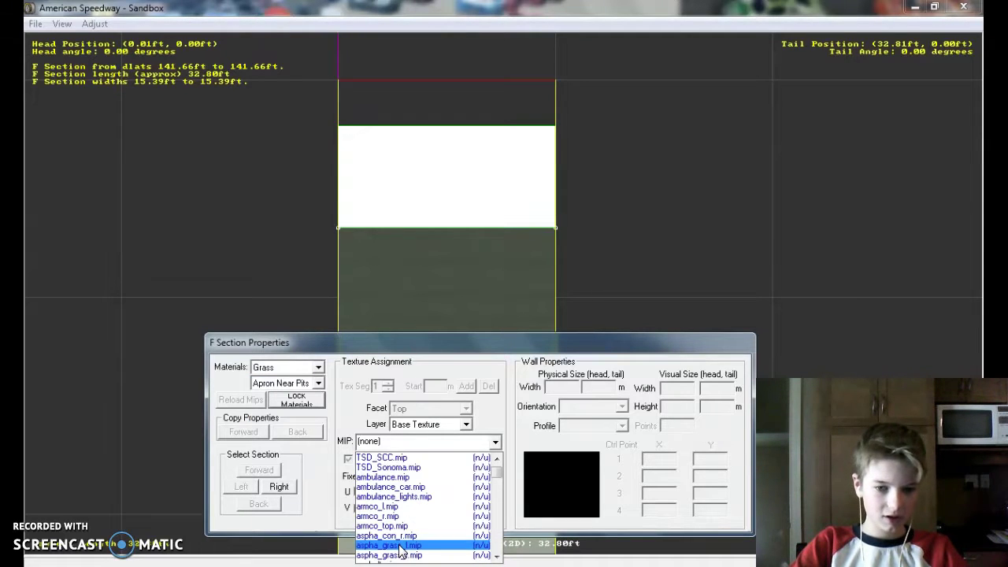
scroll(402, 543, down, 15)
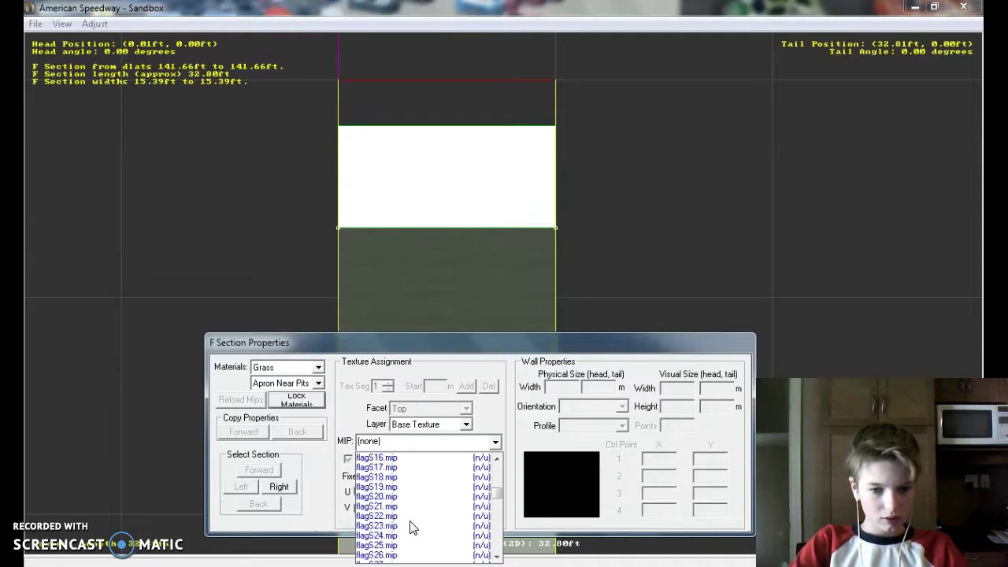
scroll(410, 527, up, 3)
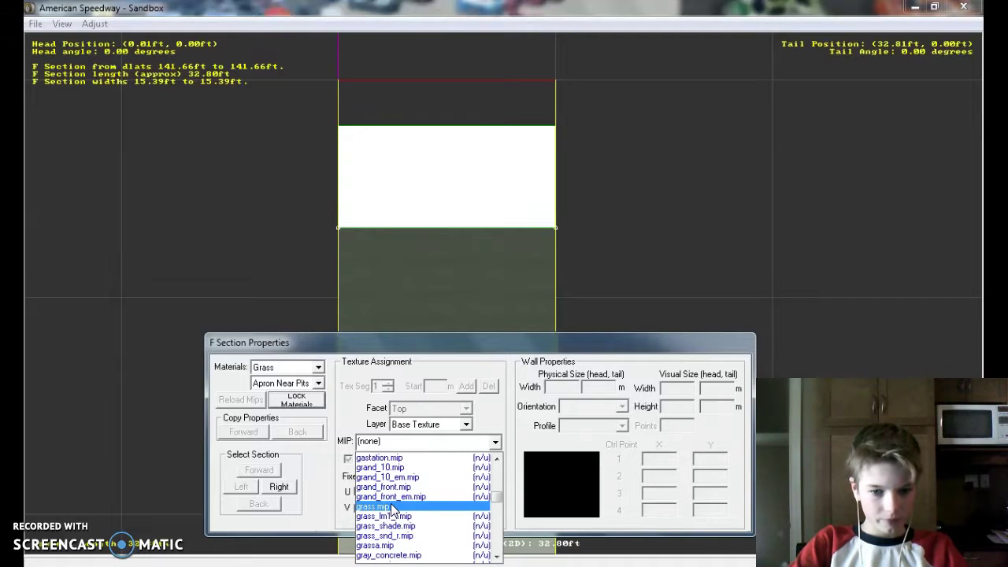
click(393, 508)
click(359, 462)
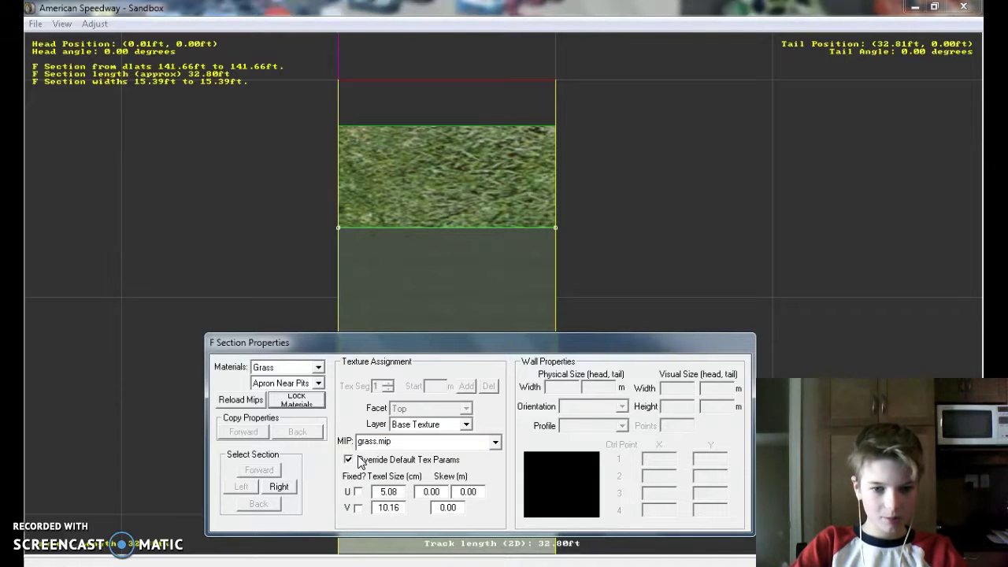
- Set the grass apron section's texel size to 1 cm for U and V, trying 4 cm for V first, and close its properties
double_click(388, 492)
text(1)
double_click(399, 510)
text(4)
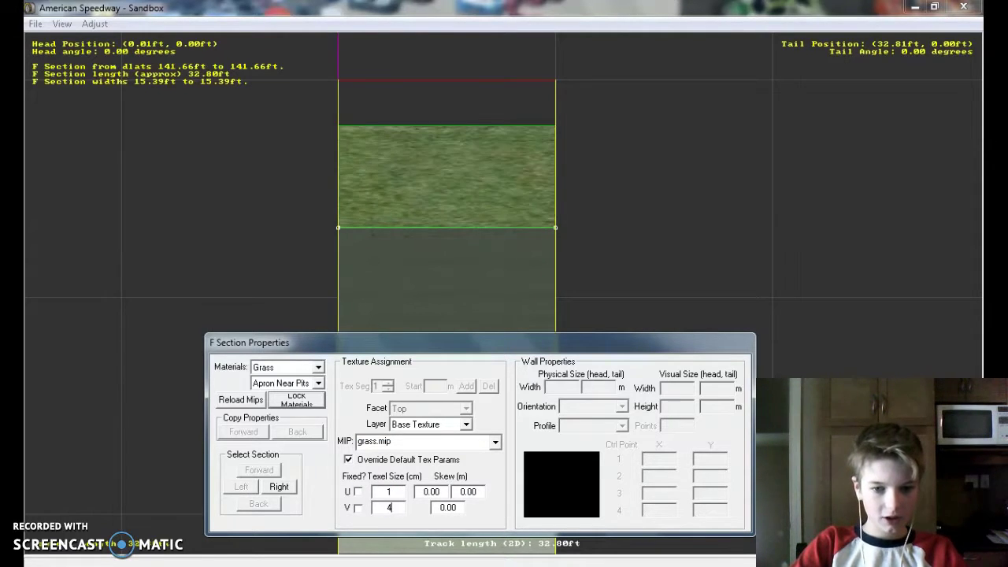
key(BackSpace)
text(1)
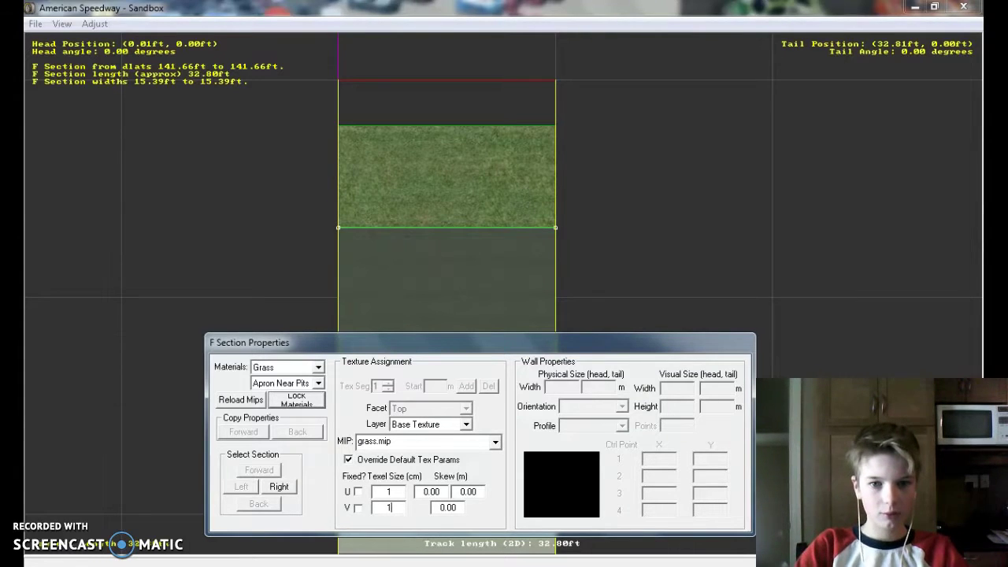
key(Return)
- Check the material, texture and texel size of the lowest grass section, and close its properties
right_drag(508, 429, 568, 49)
right_drag(463, 468, 528, 101)
right_drag(641, 530, 575, 409)
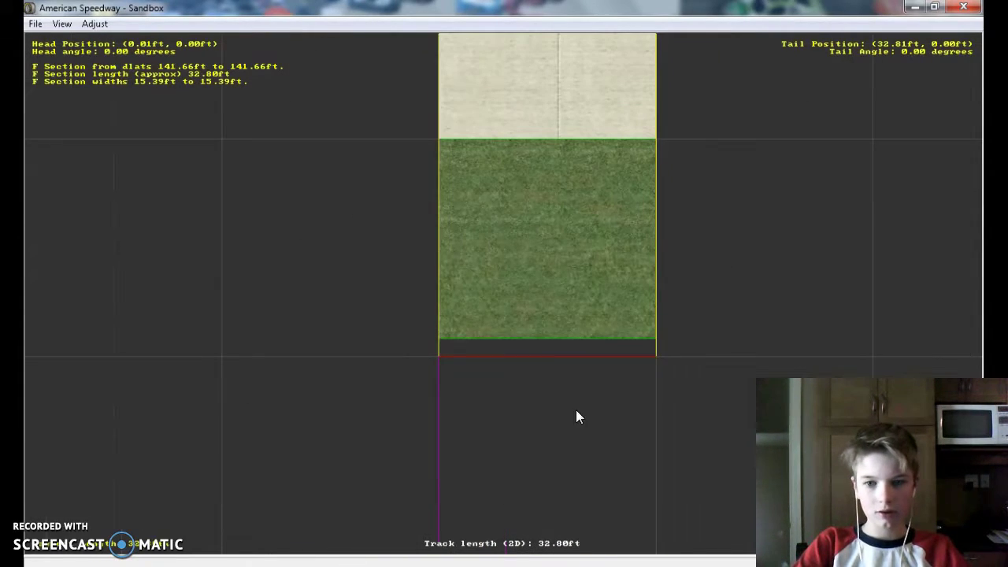
click(551, 337)
click(371, 541)
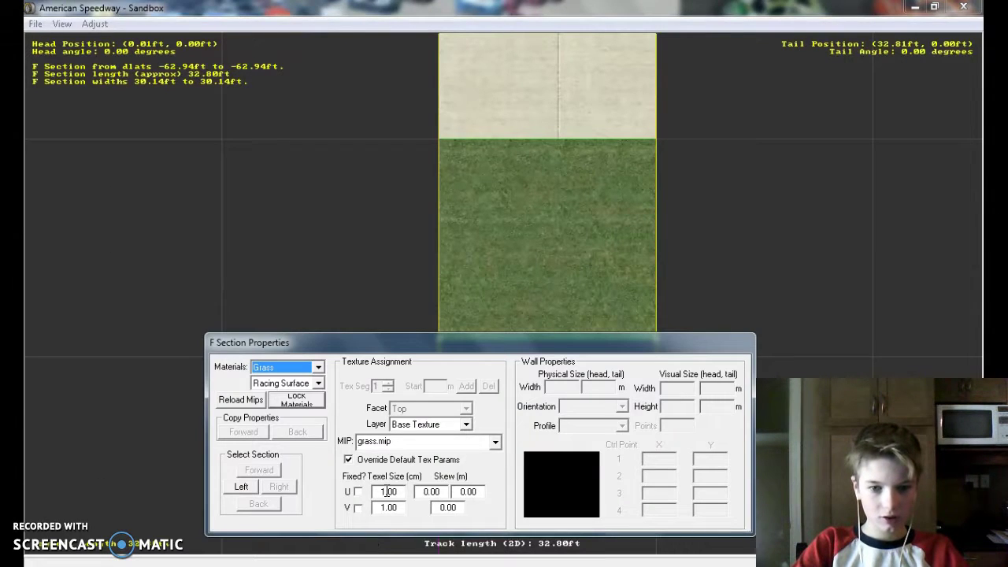
key(Return)
- Examine the textured sections along the full track width, from the pit area down to a close view of the lowest grass
scroll(504, 162, down, 5)
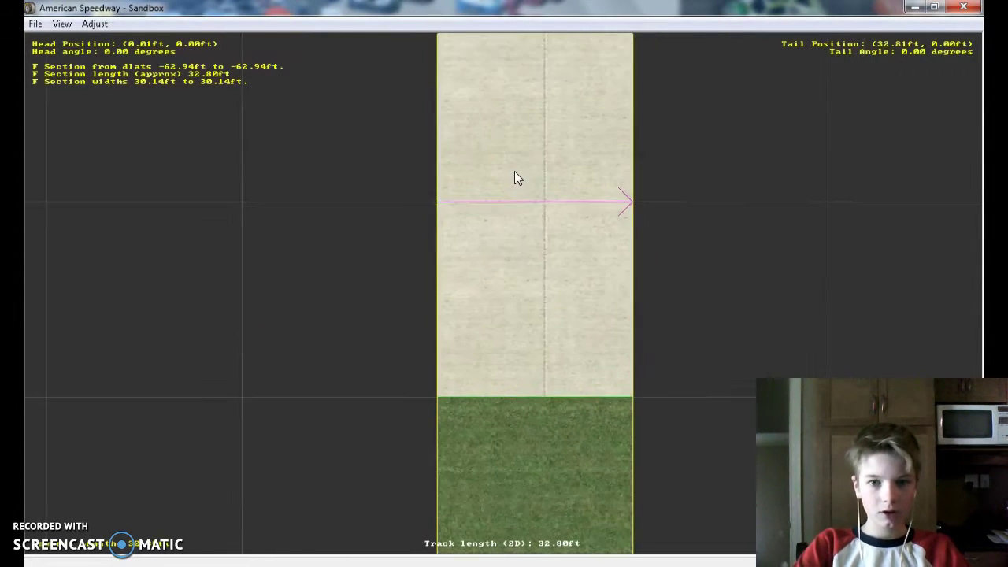
right_click(442, 203)
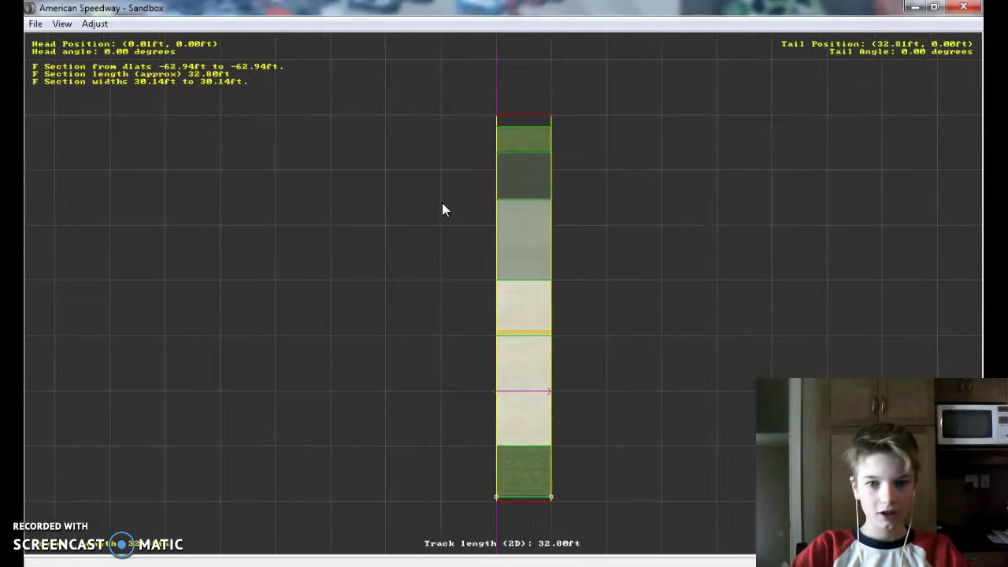
scroll(518, 291, up, 4)
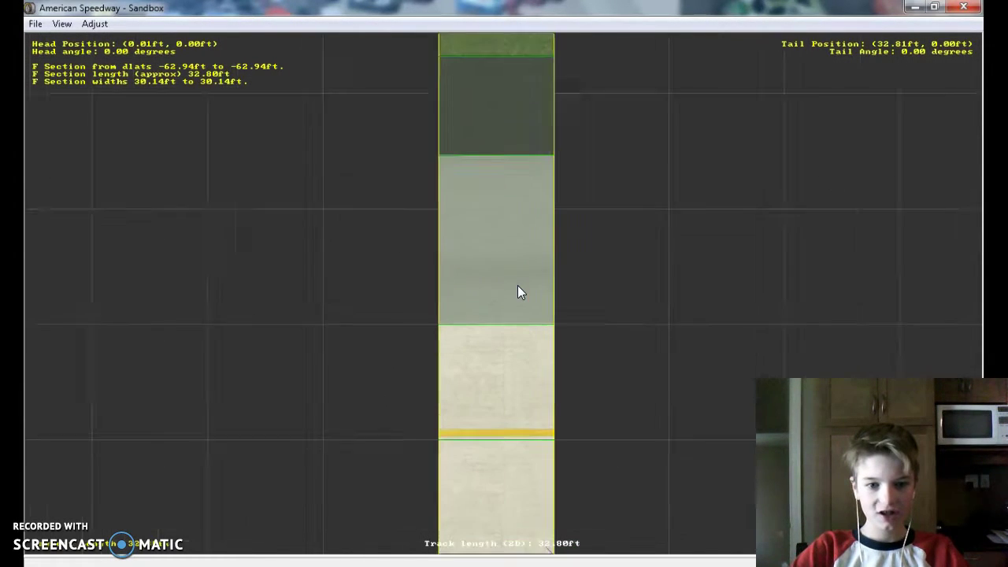
right_click(509, 258)
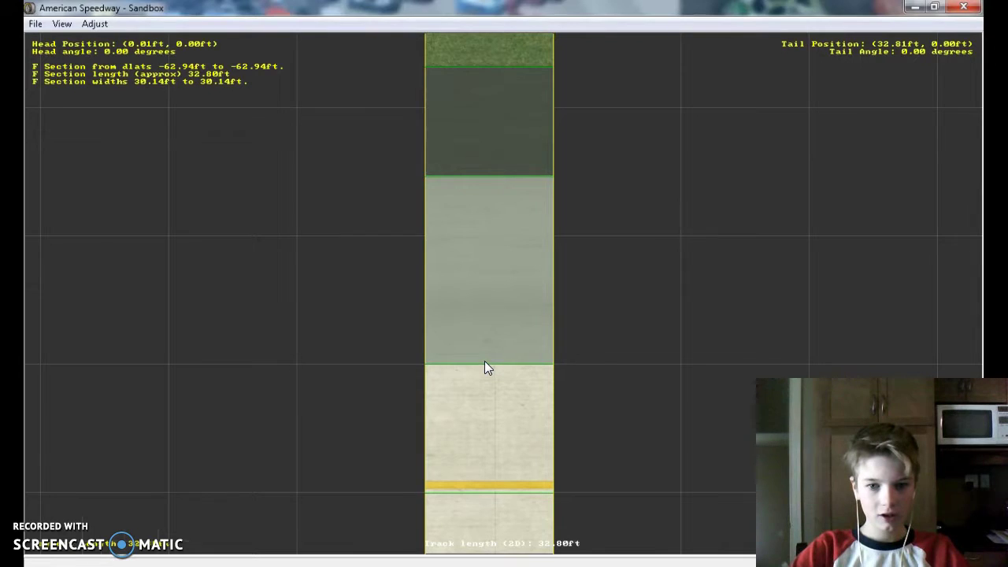
scroll(488, 344, up, 1)
scroll(489, 348, up, 3)
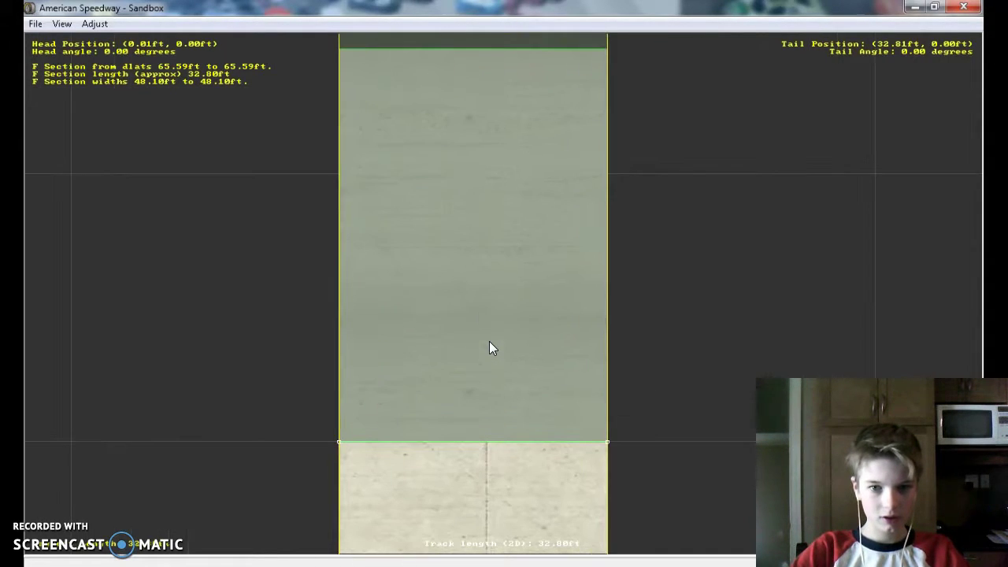
right_click(453, 456)
right_click(455, 461)
right_click(508, 467)
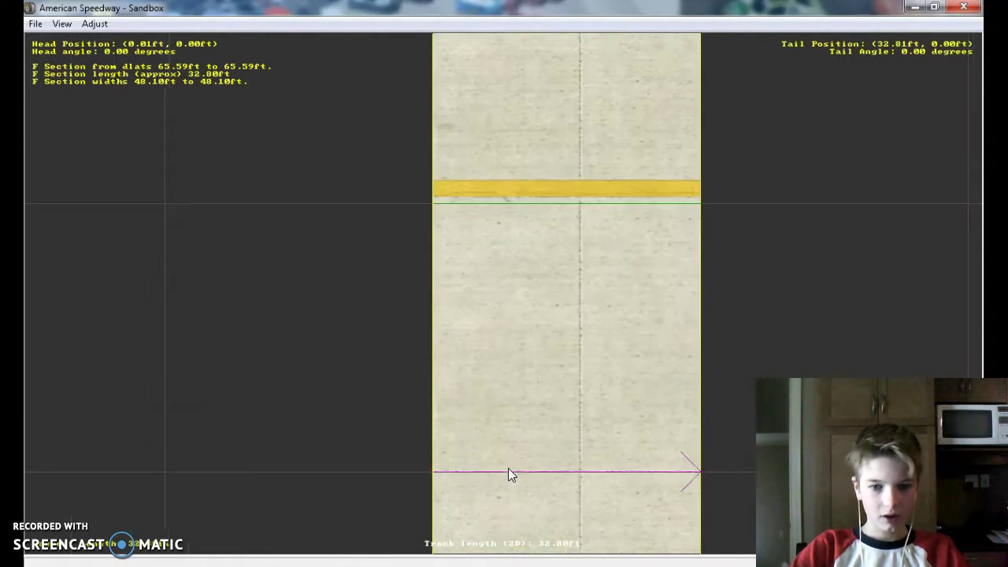
right_click(510, 465)
right_click(505, 453)
right_click(504, 450)
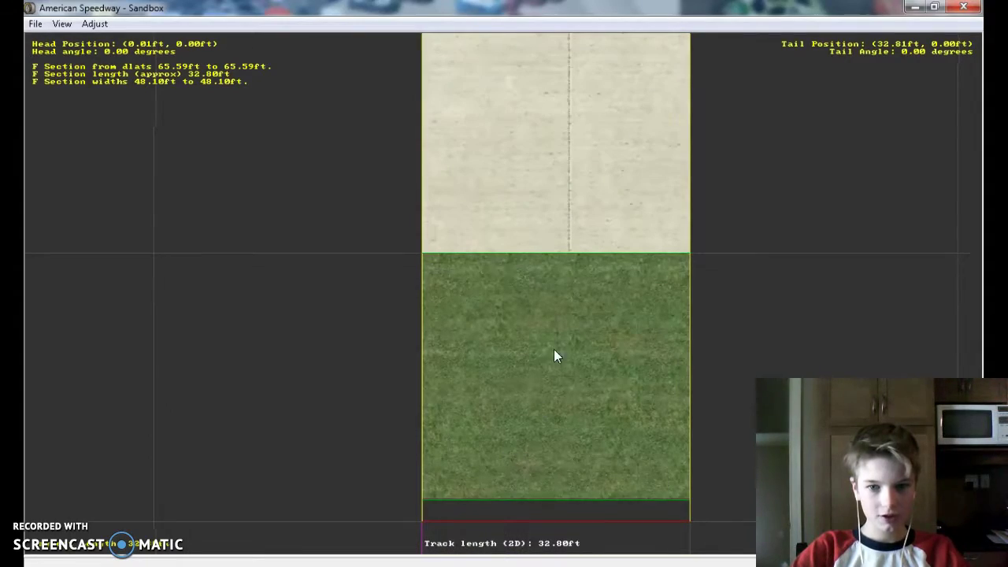
scroll(559, 322, up, 3)
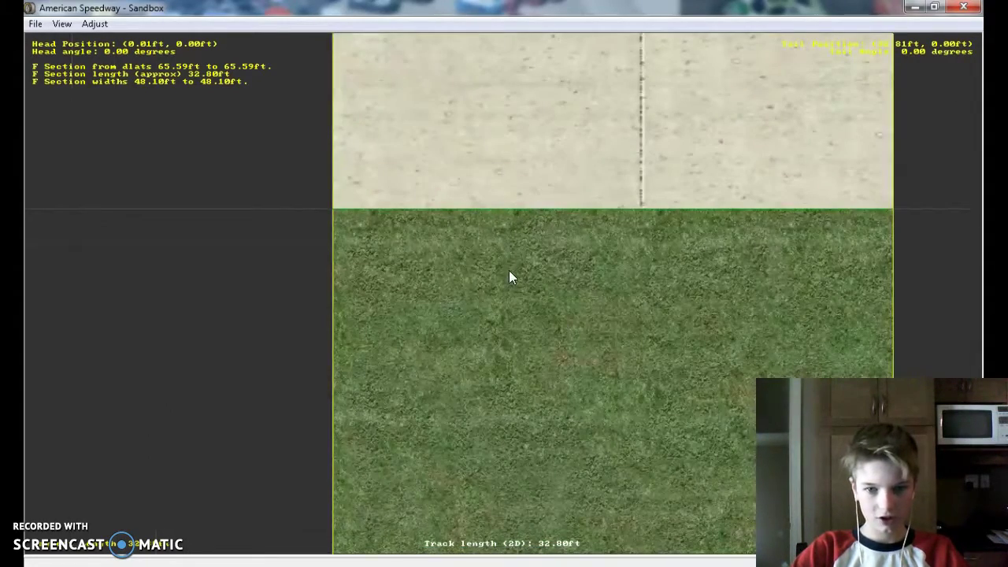
scroll(503, 279, up, 1)
scroll(503, 279, up, 2)
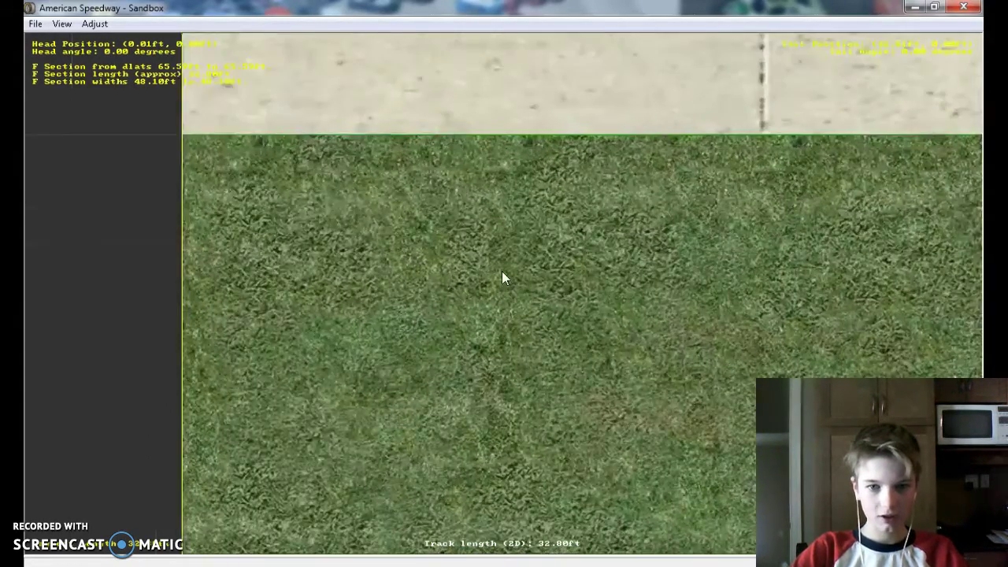
- Insert a W section across the grass below the concrete strip and open its properties
right_click(502, 271)
mouse_move(539, 371)
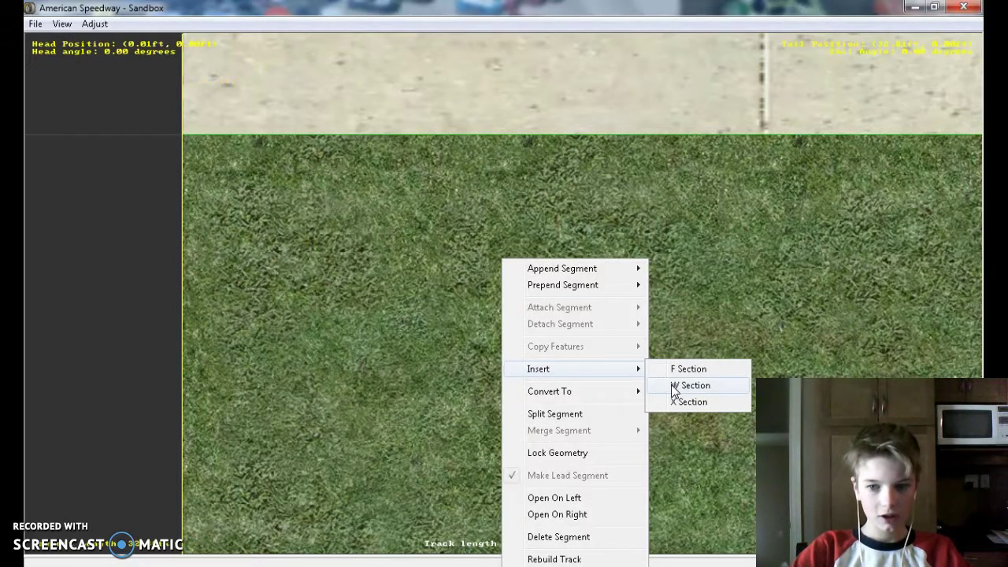
click(674, 386)
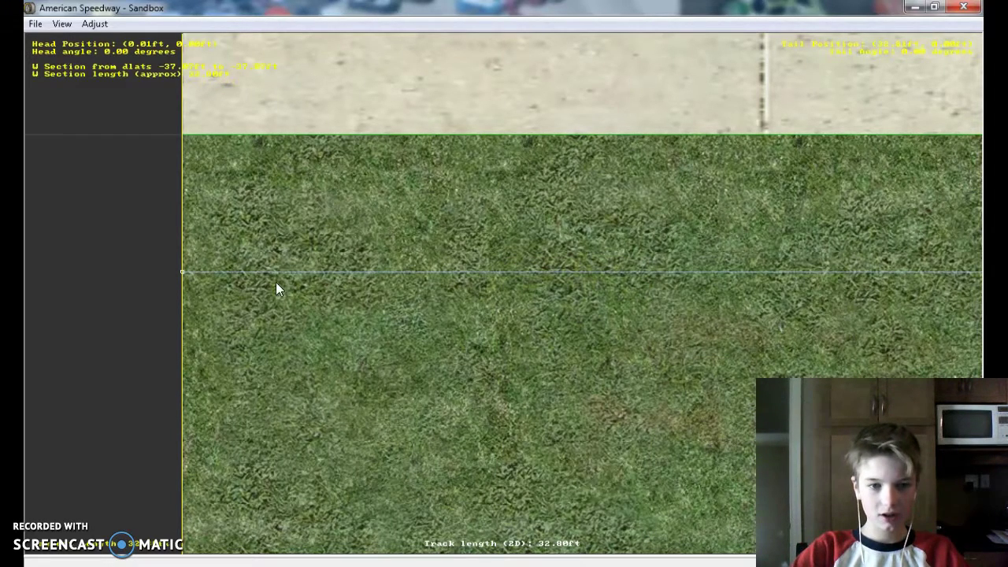
mouse_move(394, 560)
click(362, 527)
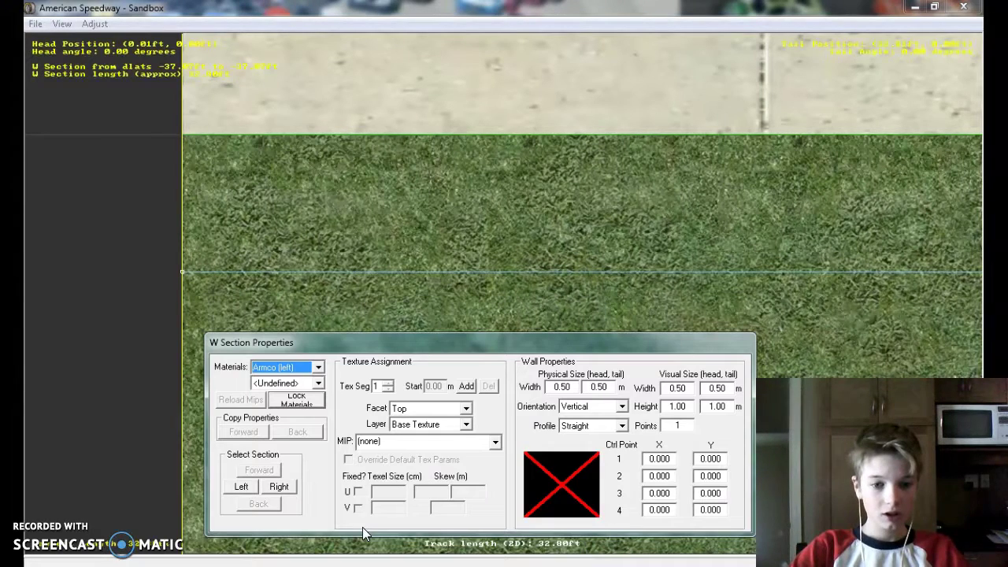
- Set the new wall section's material to Wall and its surface type to Racing Surface
click(297, 367)
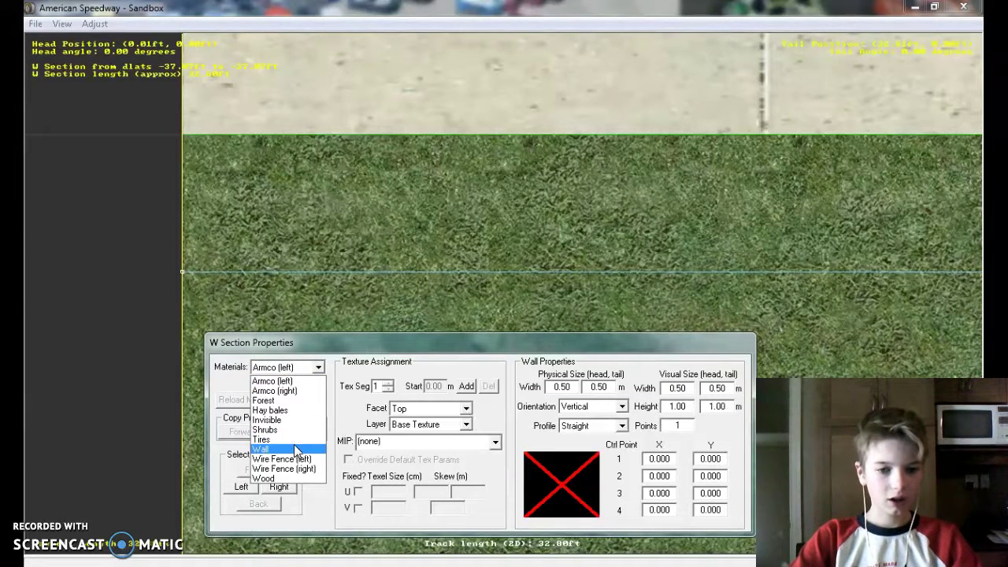
click(298, 450)
click(304, 383)
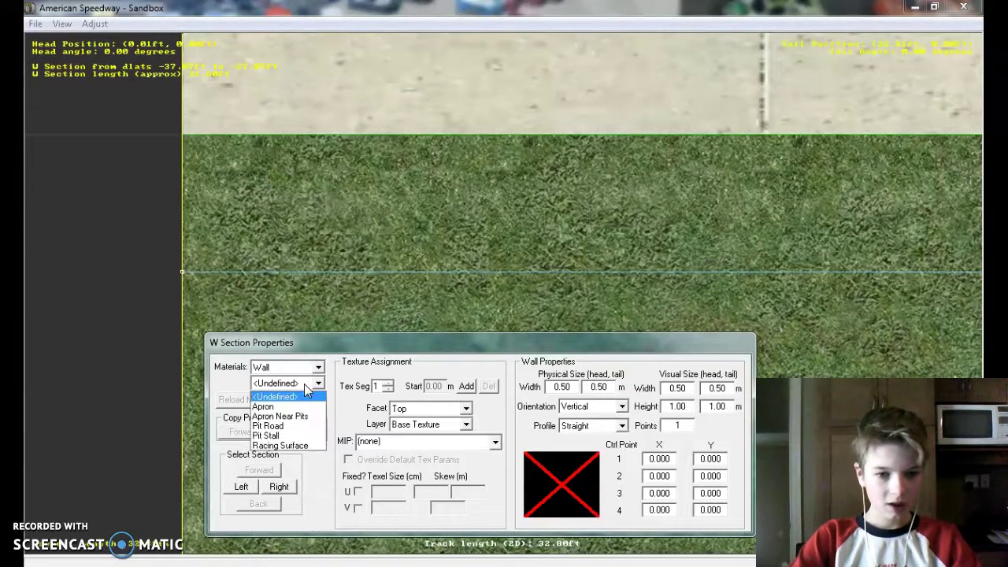
click(279, 445)
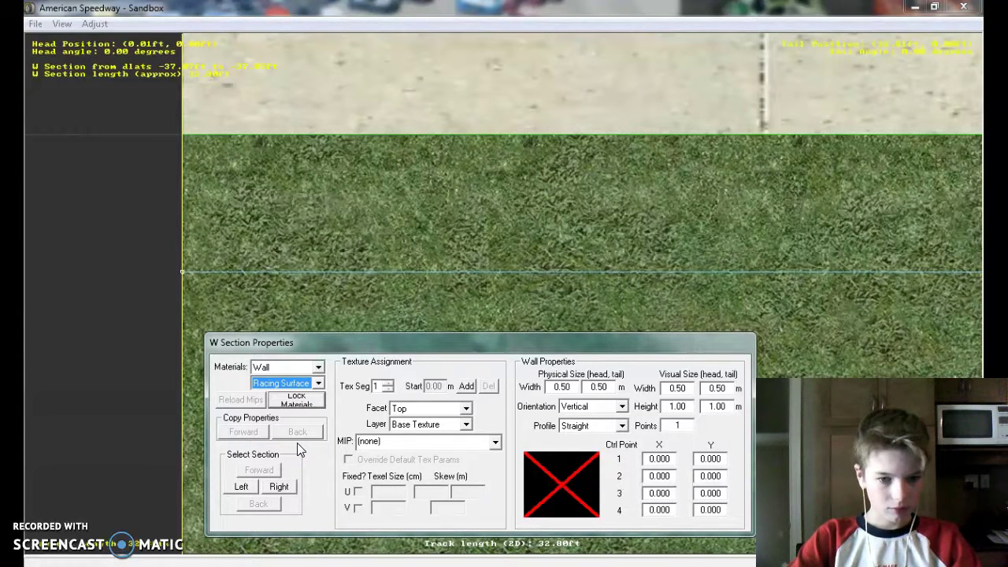
- Switch to the wall's Right facet and try wall_side.mip as its base texture
click(432, 408)
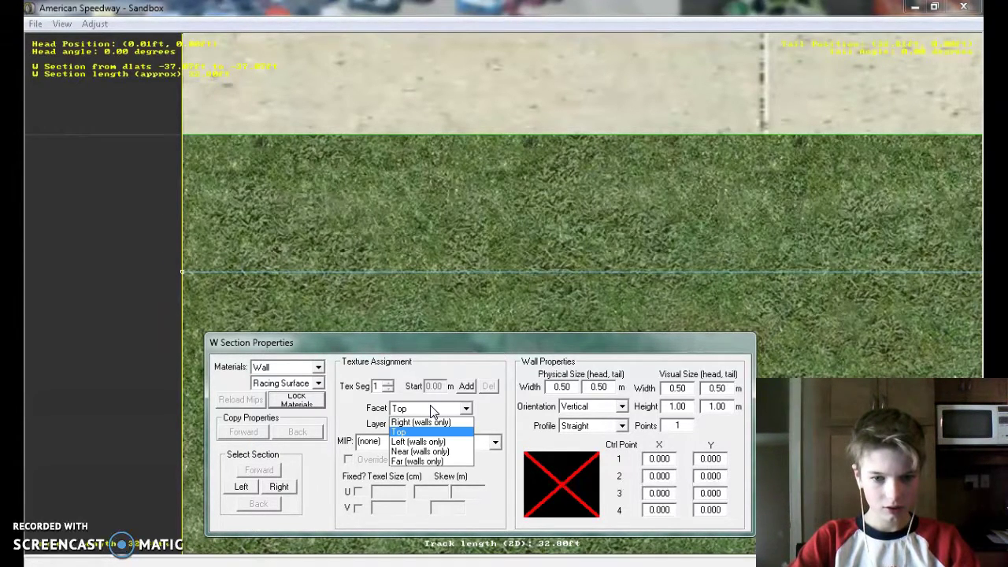
click(427, 423)
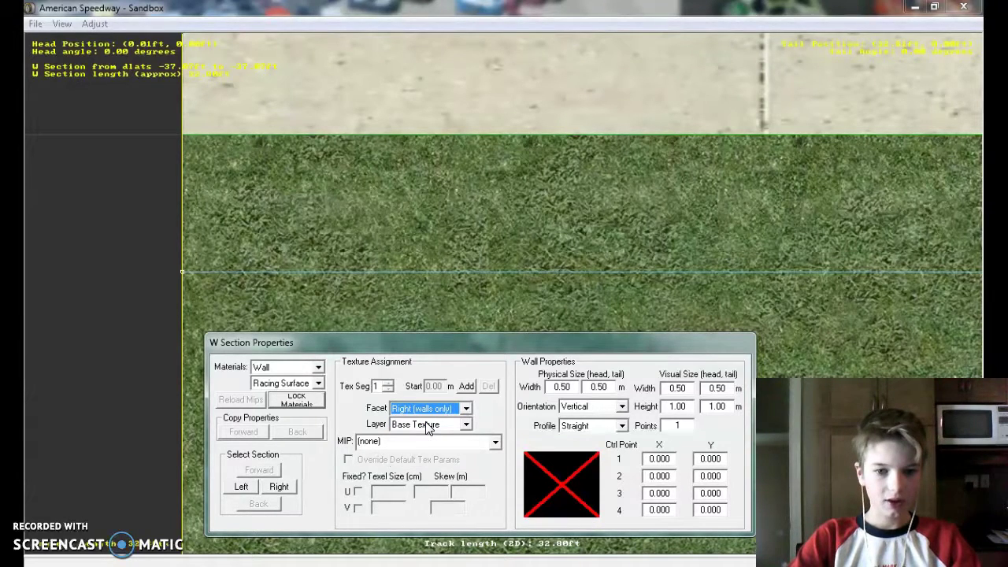
click(404, 444)
scroll(426, 520, down, 10)
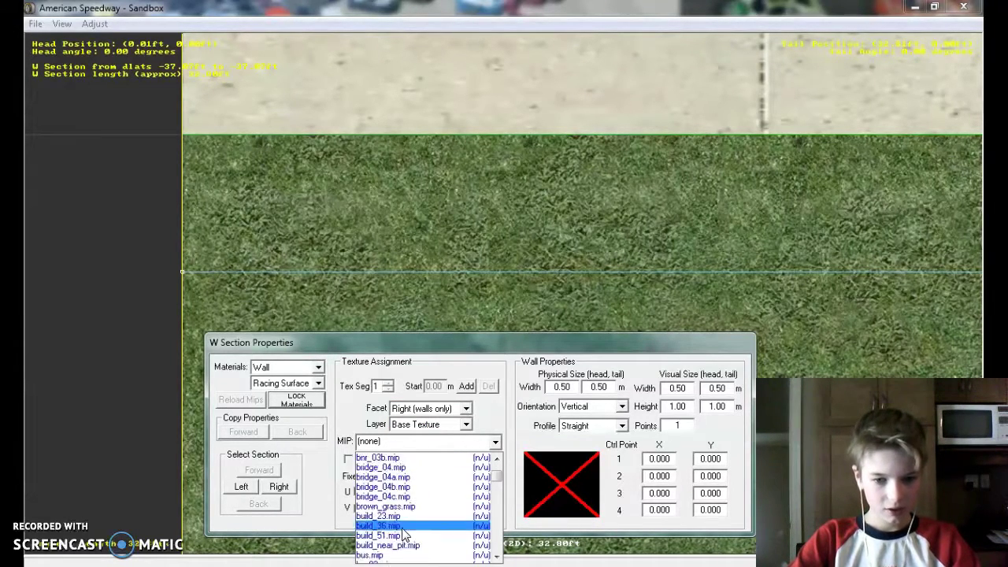
scroll(424, 526, down, 15)
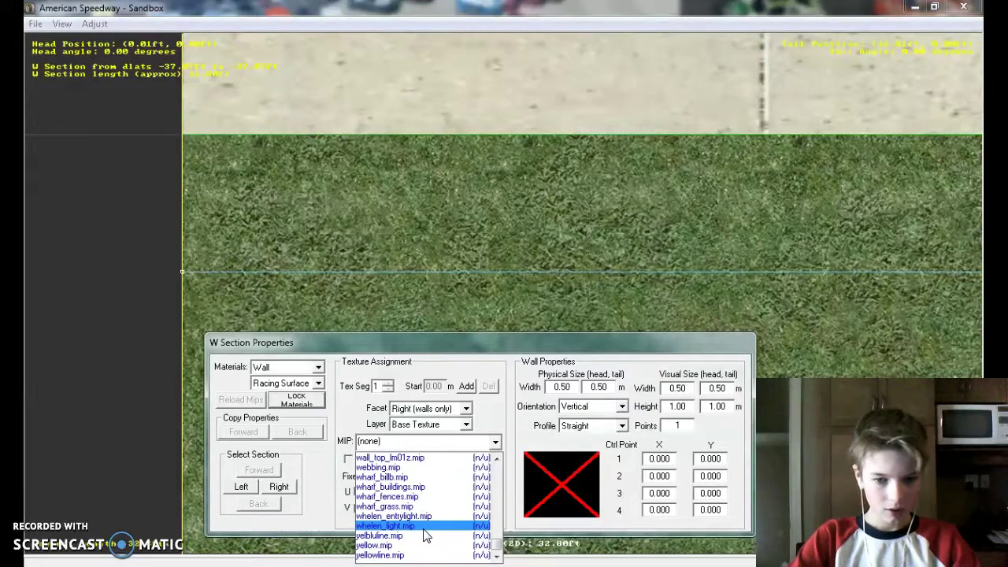
scroll(424, 536, up, 3)
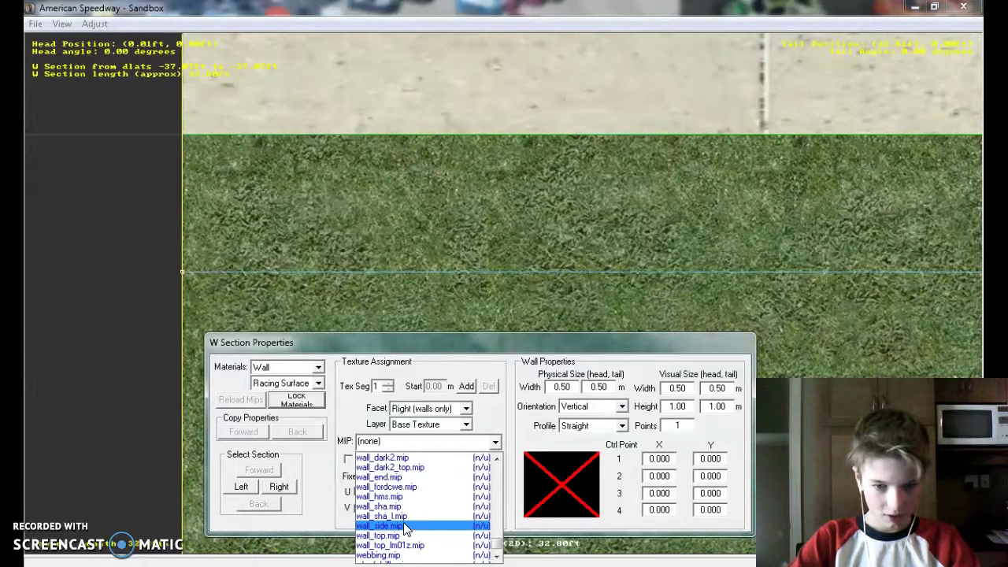
click(404, 525)
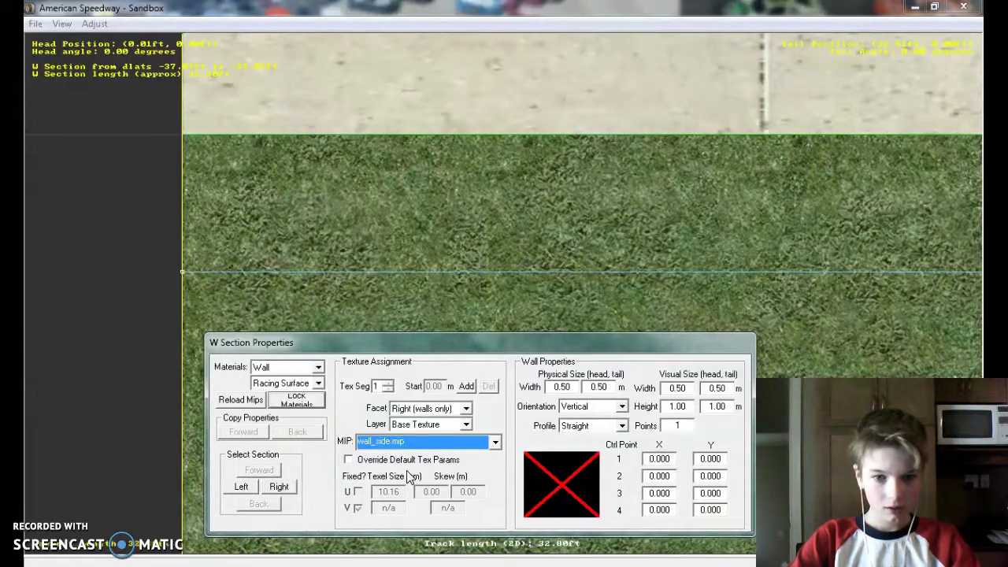
- Set the Right facet's base texture to wall.mip and override its default texture parameters
click(406, 443)
scroll(406, 501, up, 5)
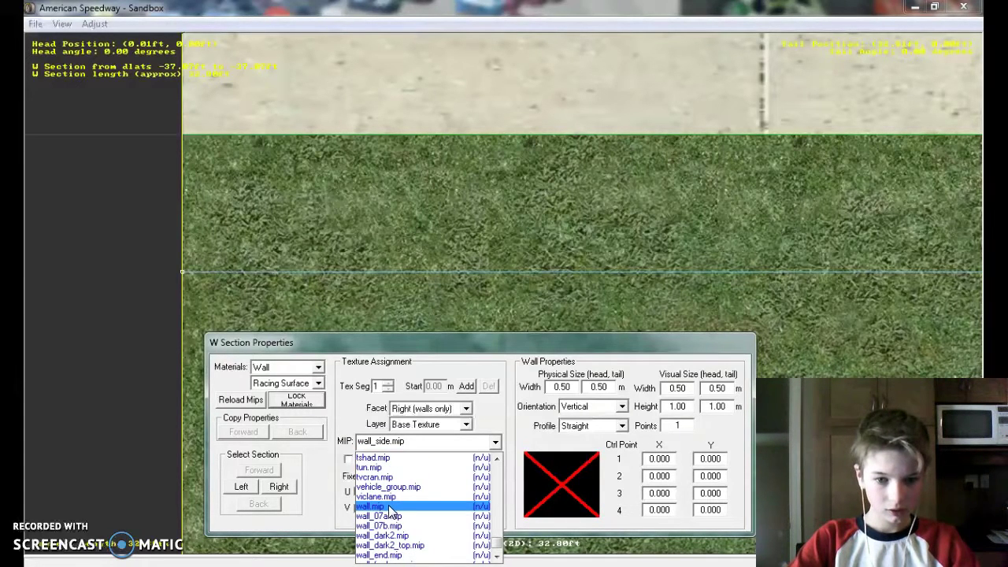
click(389, 508)
click(394, 461)
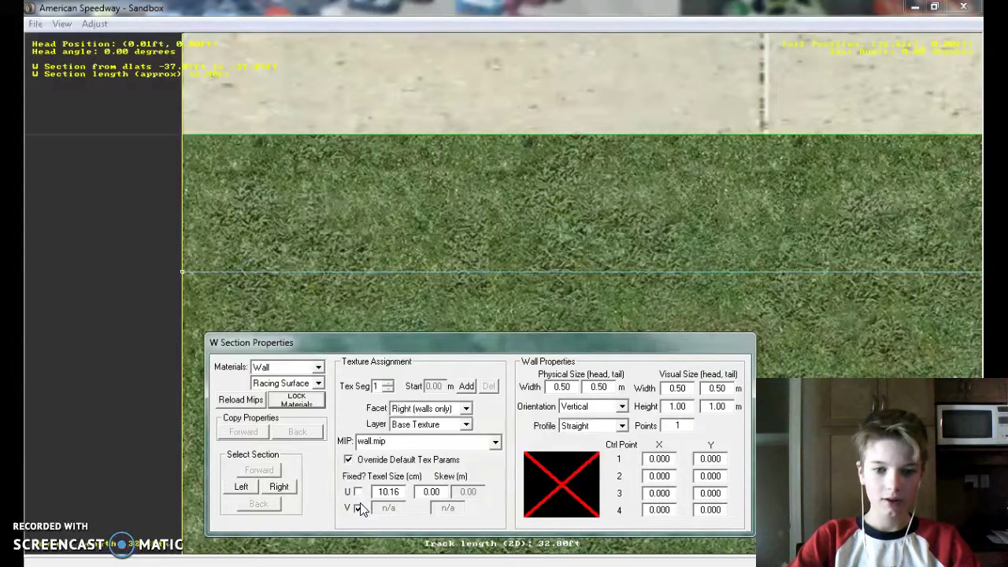
click(358, 509)
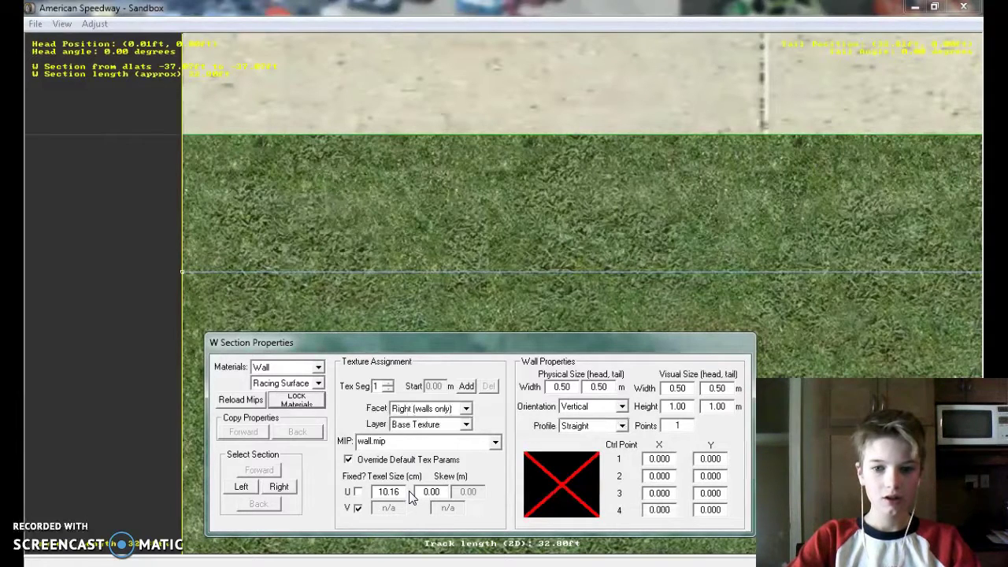
- Keep the wall's orientation Vertical and set its profile to Curved
click(592, 407)
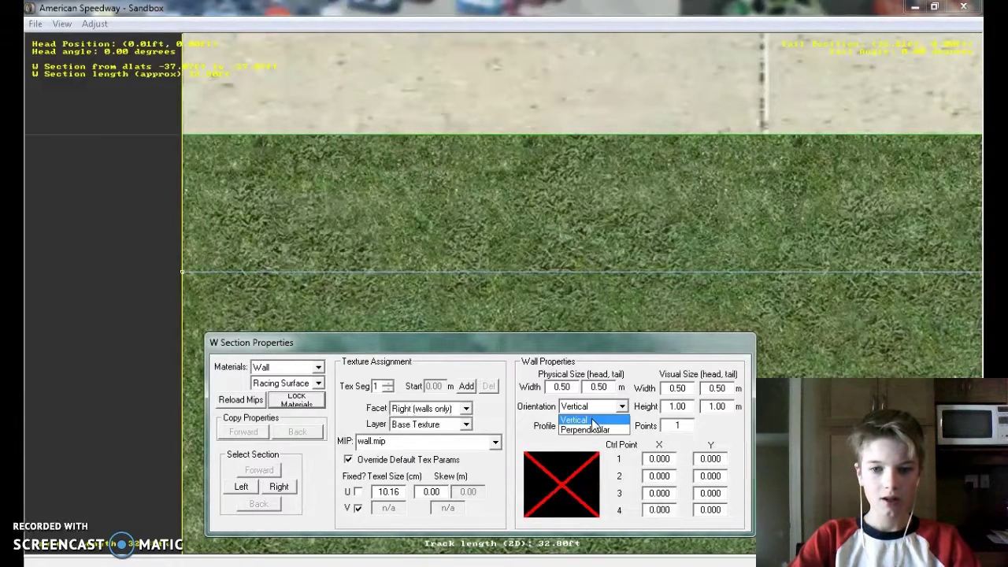
click(583, 420)
click(591, 426)
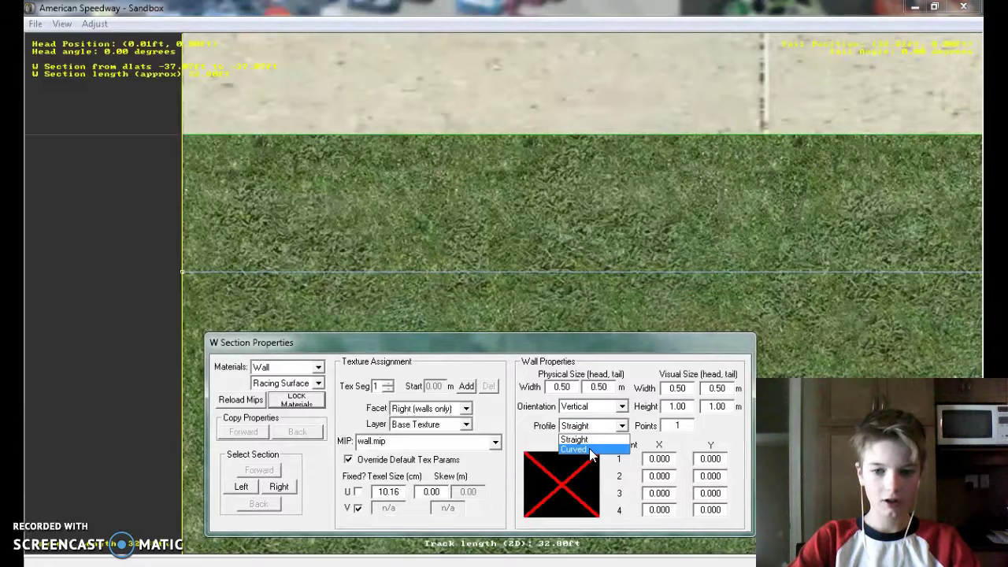
click(574, 448)
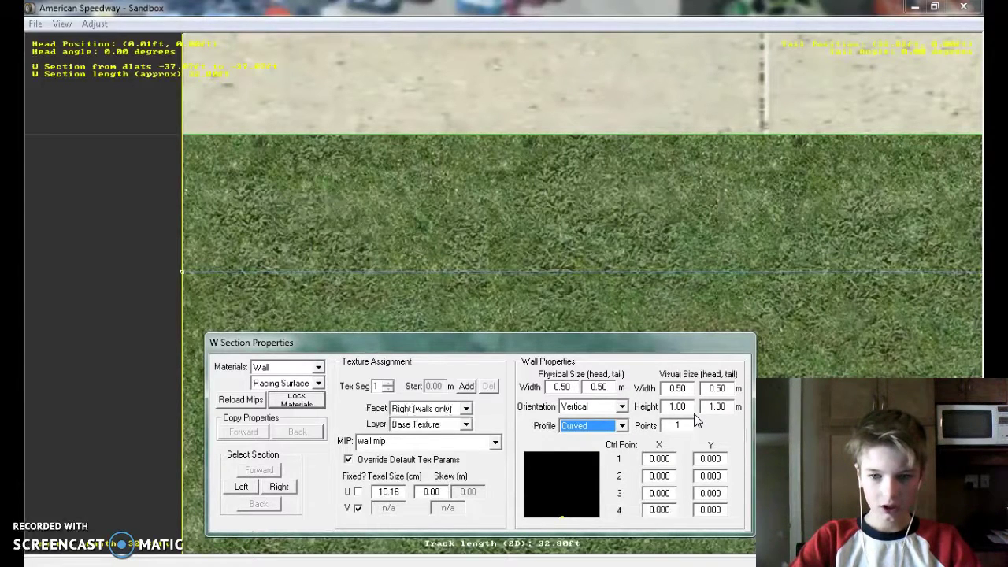
- Set the wall's physical and visual widths to 1 m at head and tail, with 2 profile points
click(571, 387)
key(BackSpace)
key(BackSpace)
key(BackSpace)
text(1)
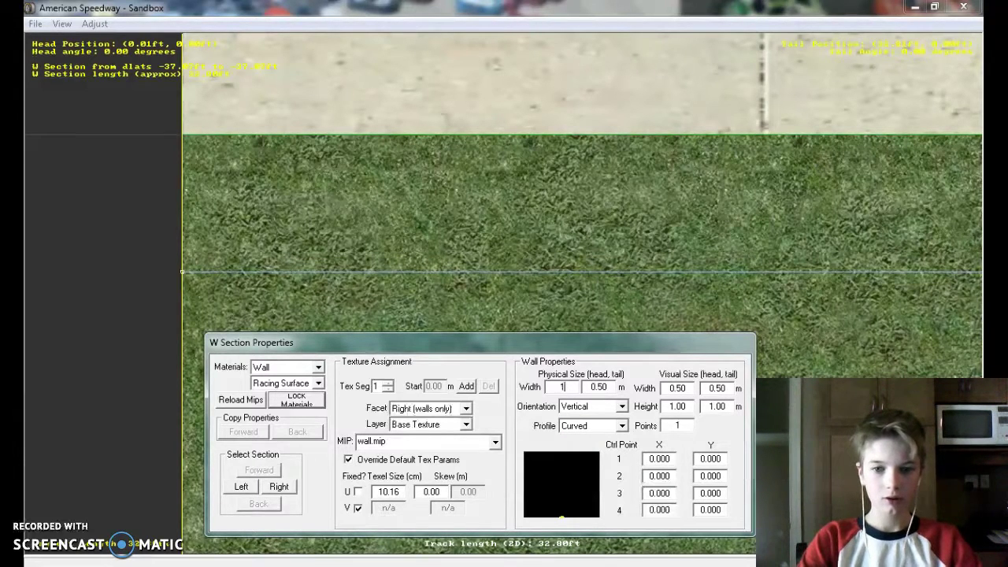
key(Tab)
text(1)
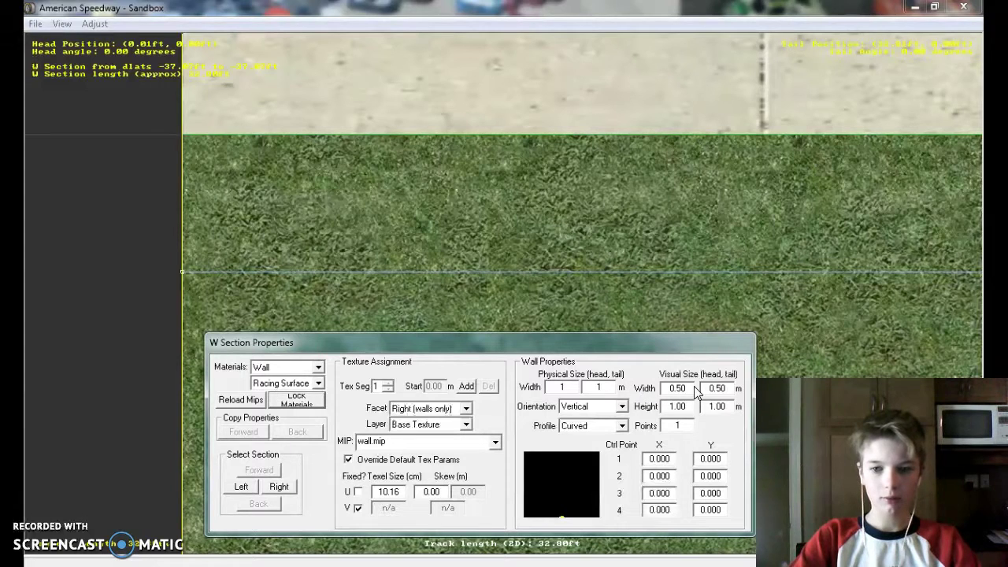
key(Tab)
text(1)
key(Tab)
text(1)
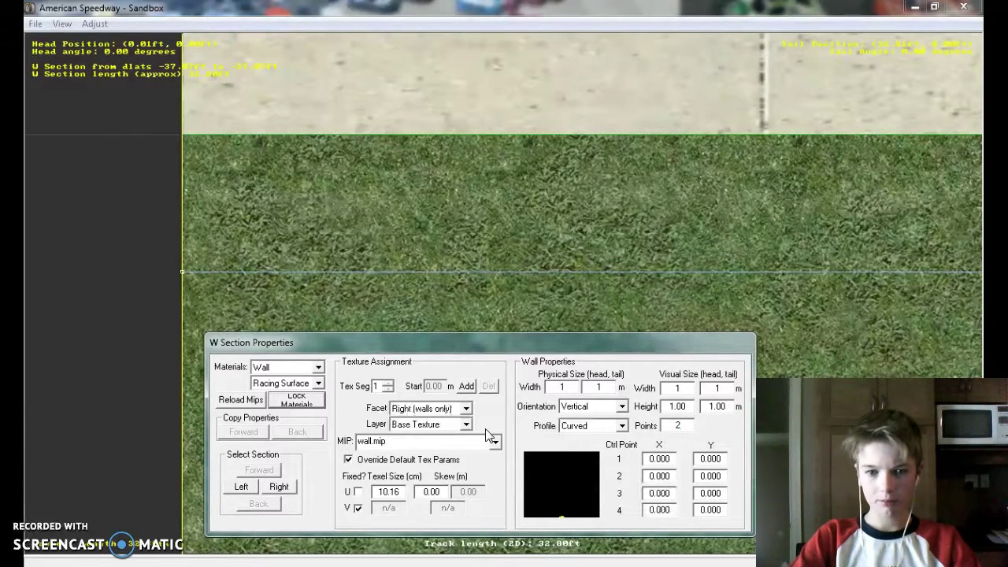
- Switch to the wall's Top facet and set its base texture to wall_top.mip
click(425, 408)
click(419, 441)
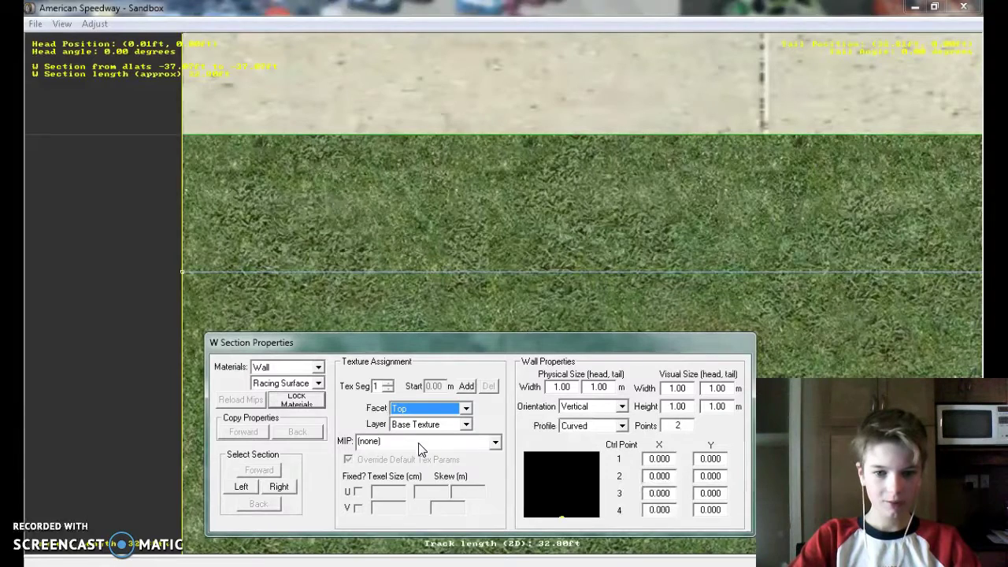
click(420, 441)
scroll(437, 504, down, 6)
scroll(439, 512, down, 20)
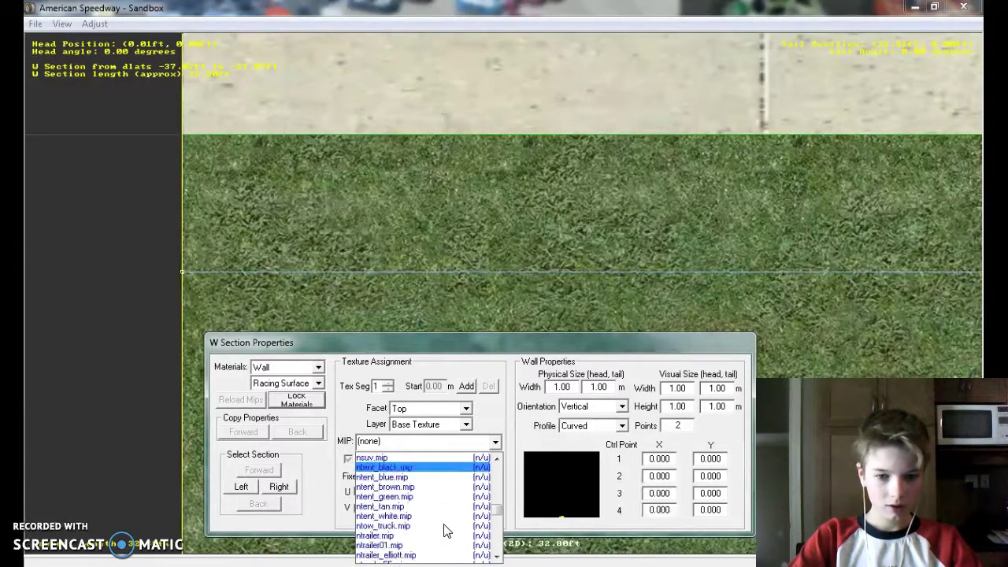
scroll(407, 547, down, 15)
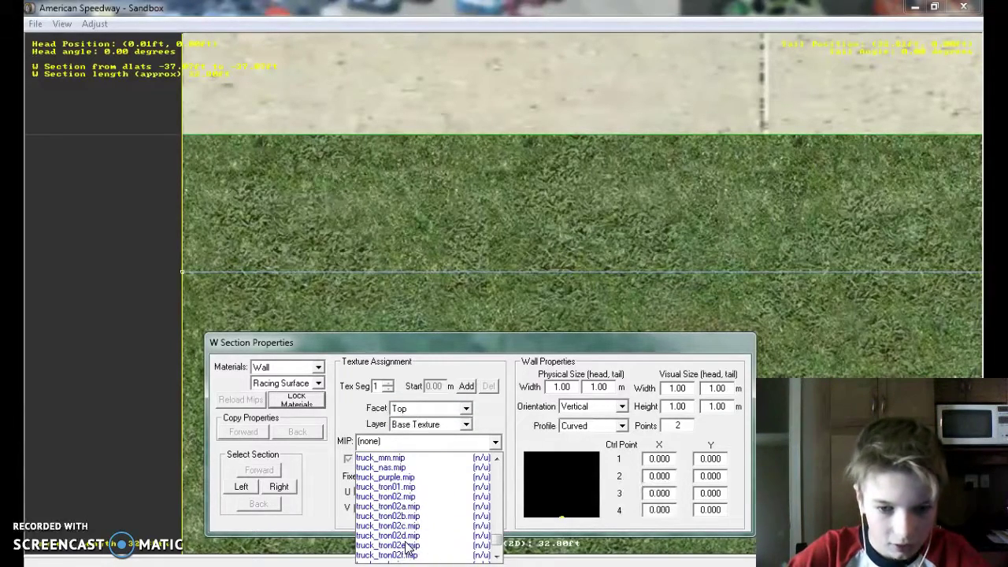
scroll(381, 500, up, 1)
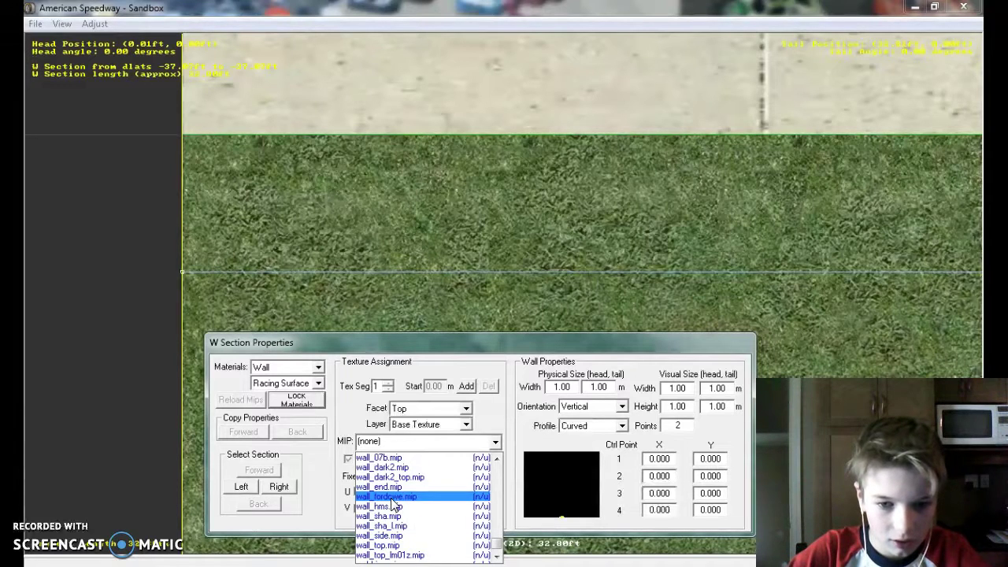
click(396, 546)
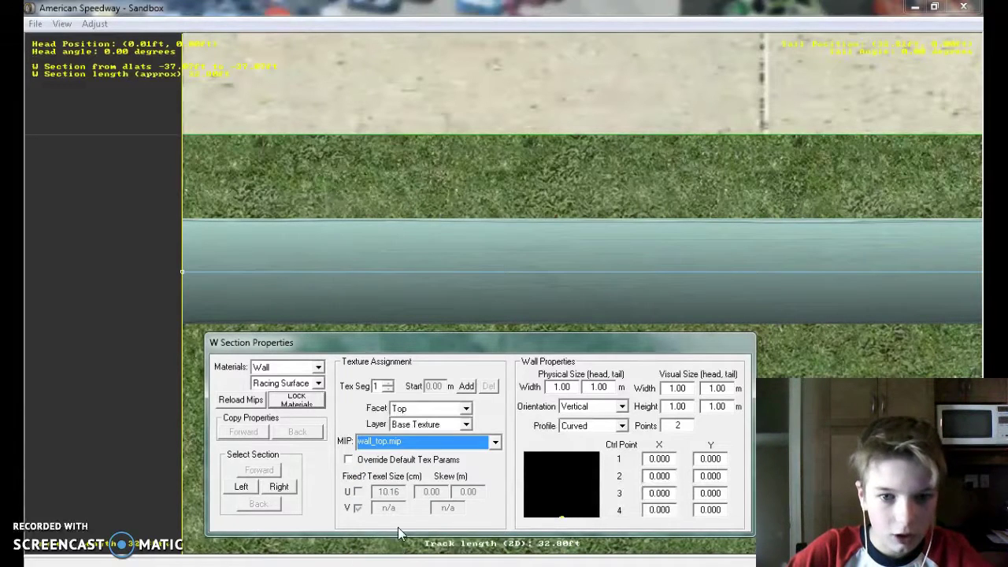
- Override the Top facet's default texture parameters and set the wall's physical head width to 0.50 m
click(406, 461)
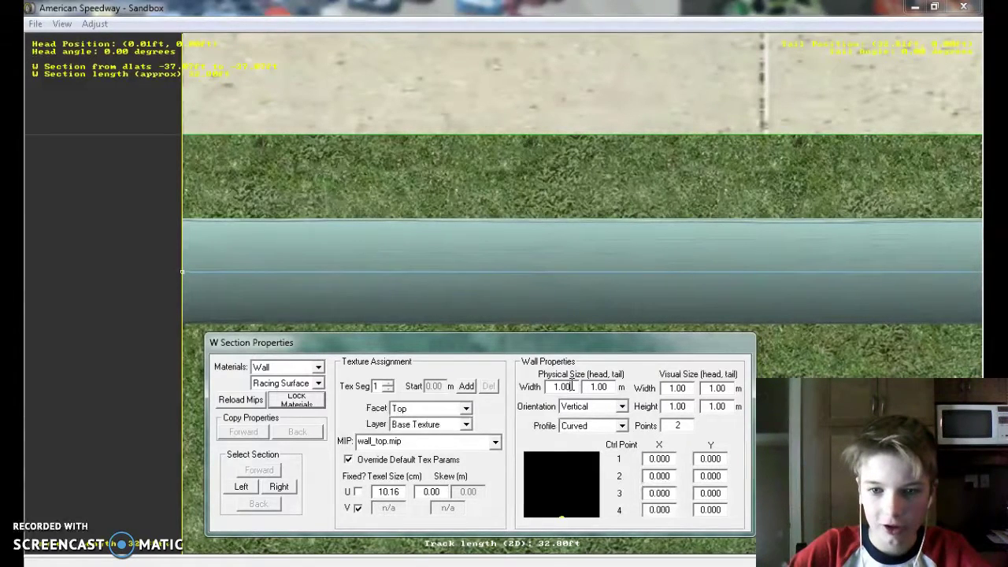
drag(573, 386, 543, 387)
text(0)
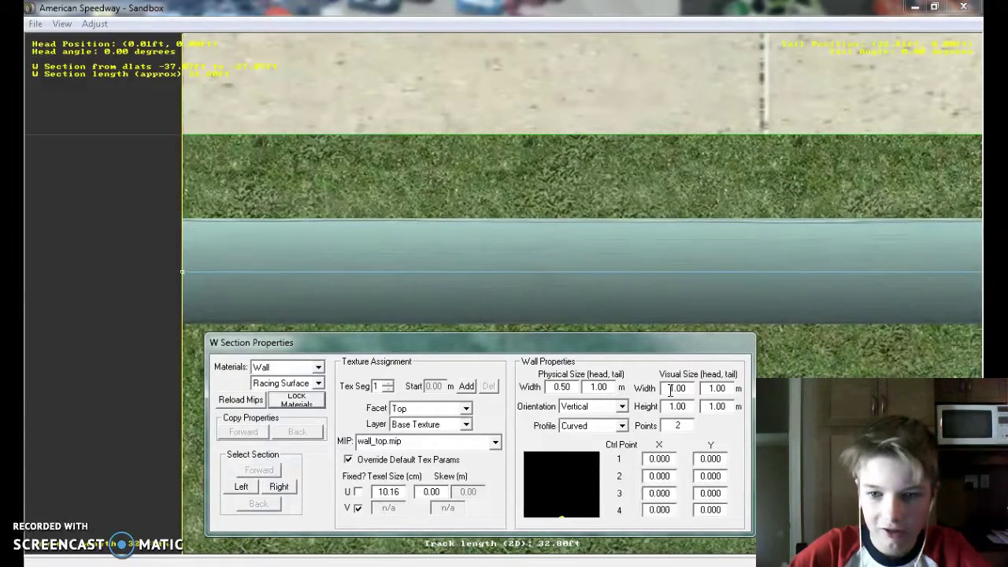
- Set the wall's Top facet base texture to softwall_top.mip
click(455, 442)
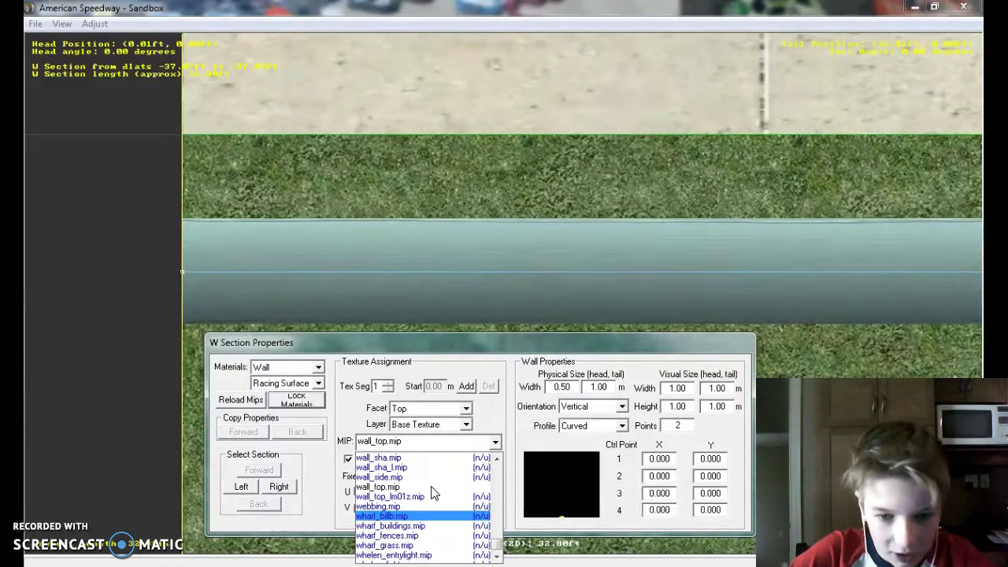
scroll(402, 520, up, 5)
scroll(398, 527, down, 5)
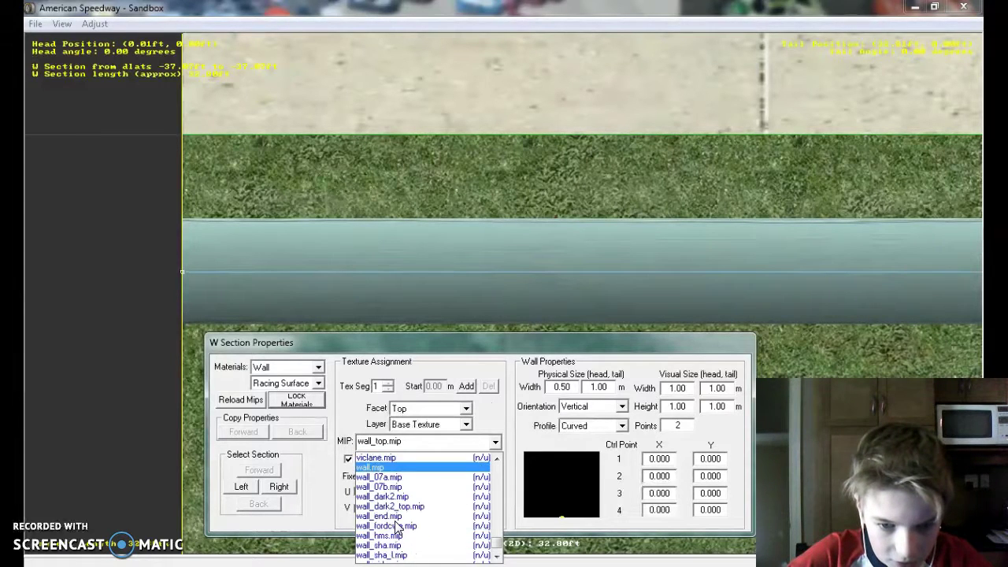
scroll(411, 523, up, 4)
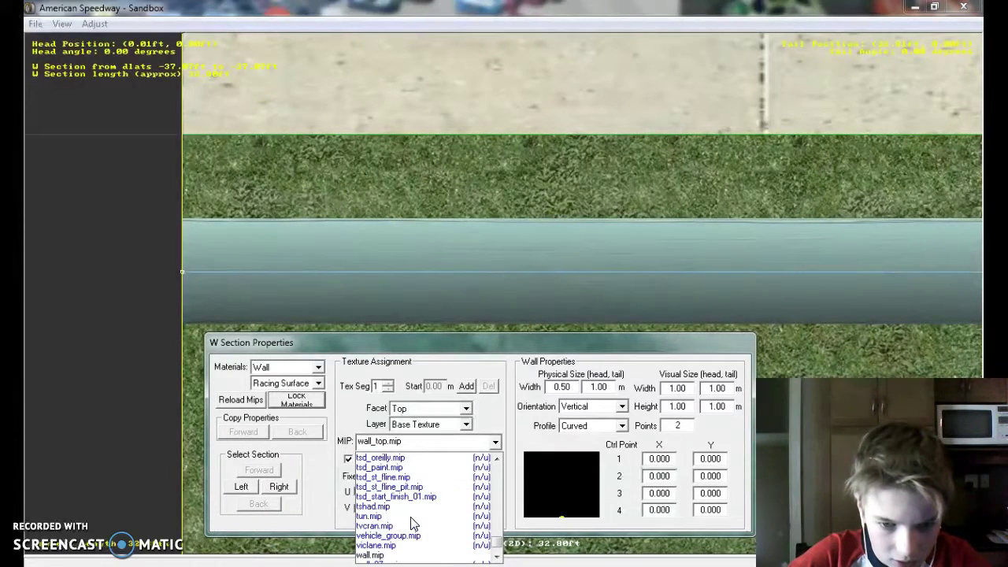
scroll(411, 524, up, 10)
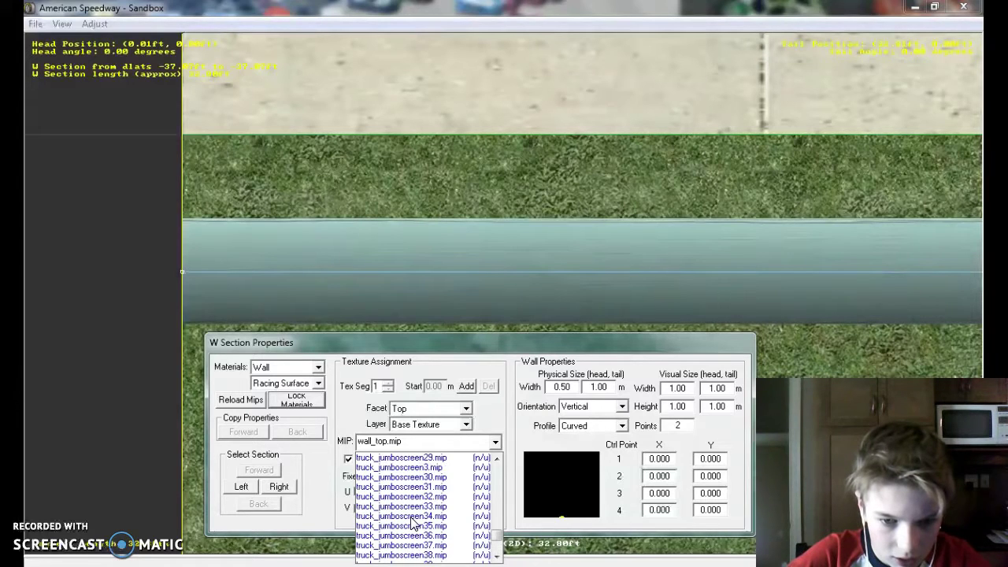
scroll(412, 524, up, 12)
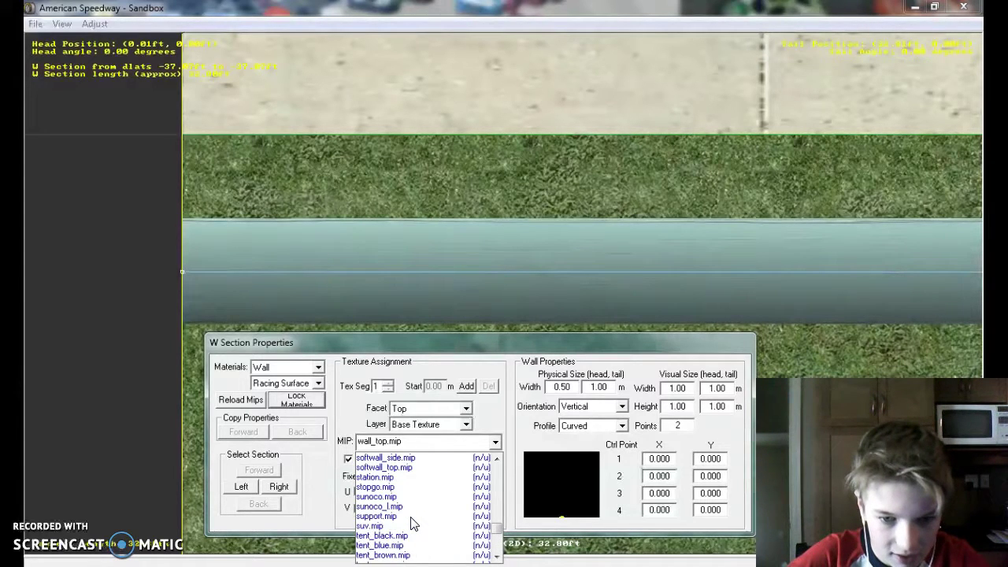
scroll(411, 524, up, 1)
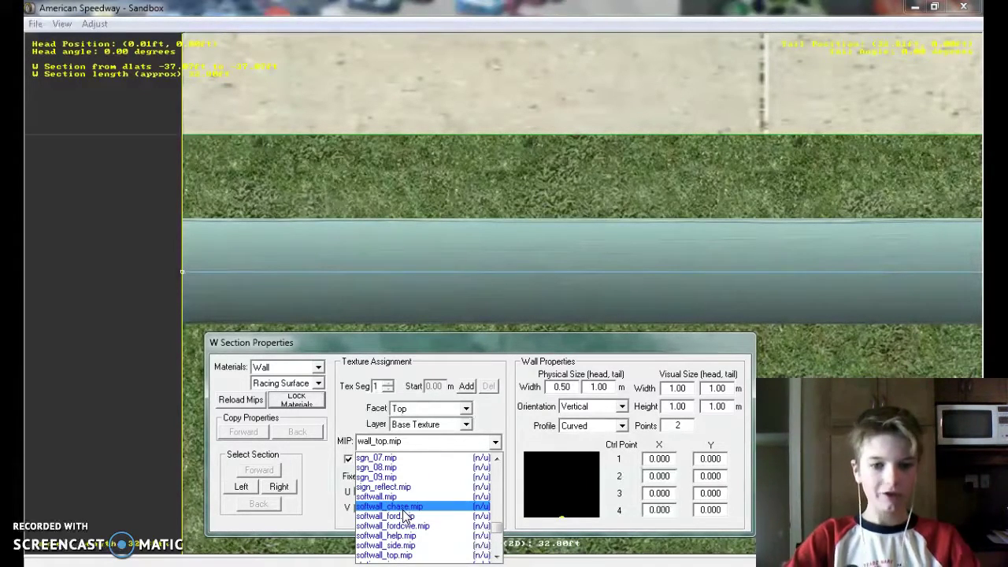
scroll(410, 520, down, 2)
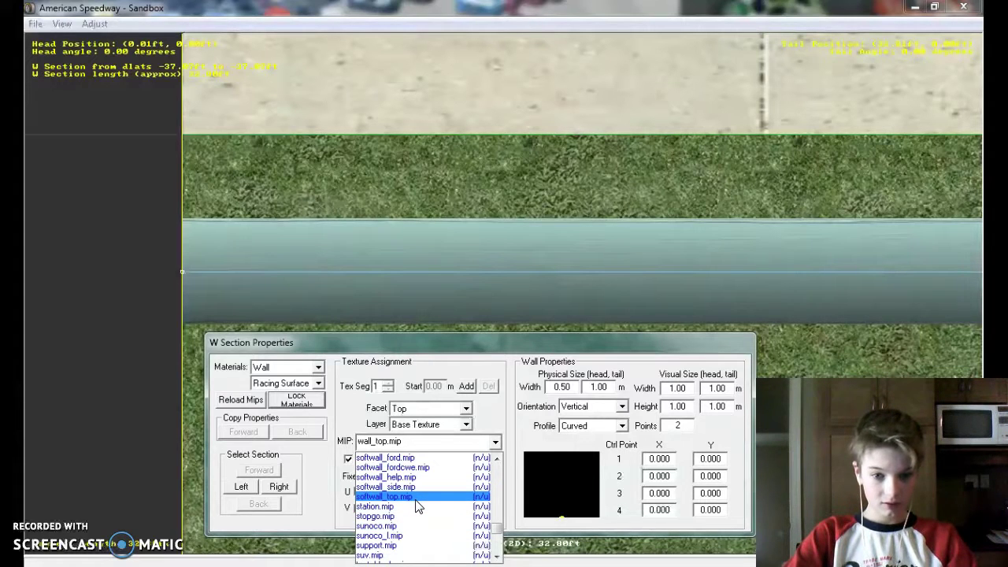
click(415, 500)
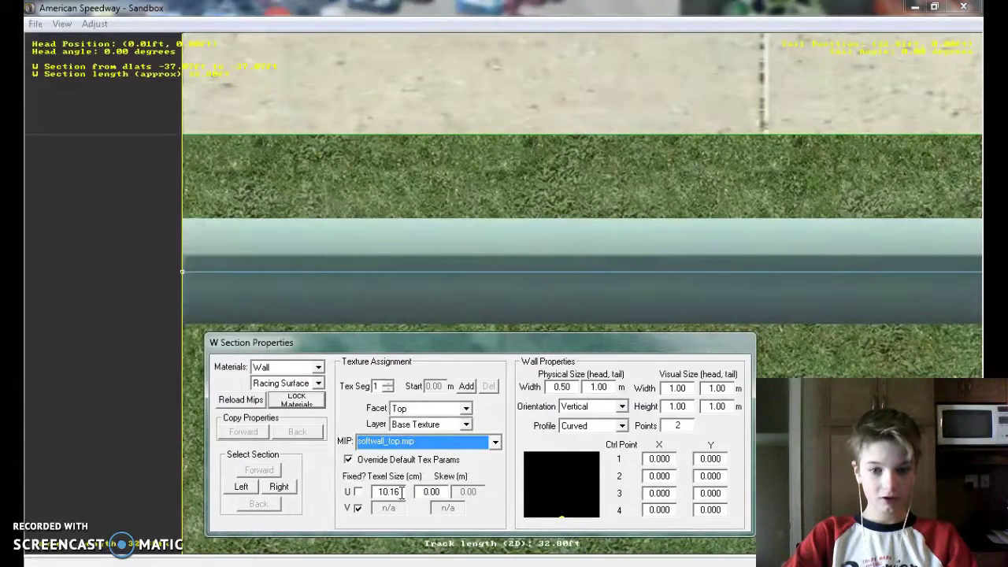
- Make the Top facet's V texel size unfixed and set both the U and V texel sizes to 1 cm
click(358, 508)
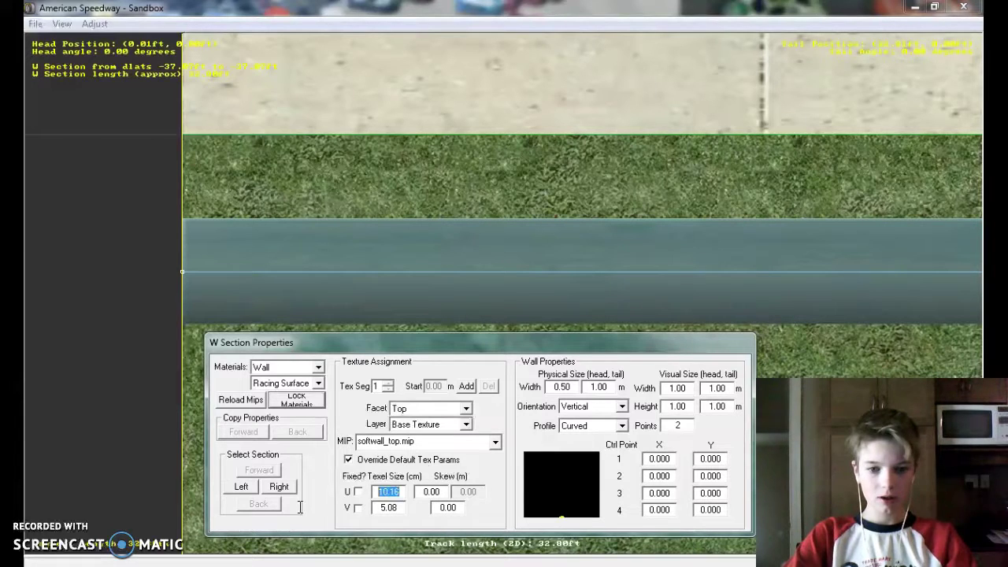
text(3)
double_click(398, 511)
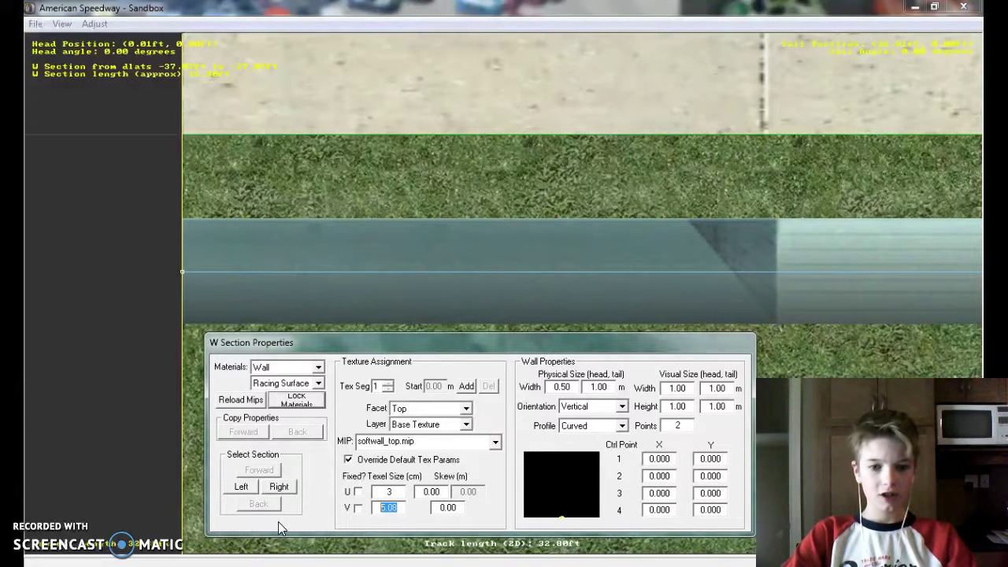
text(3)
key(BackSpace)
text(1)
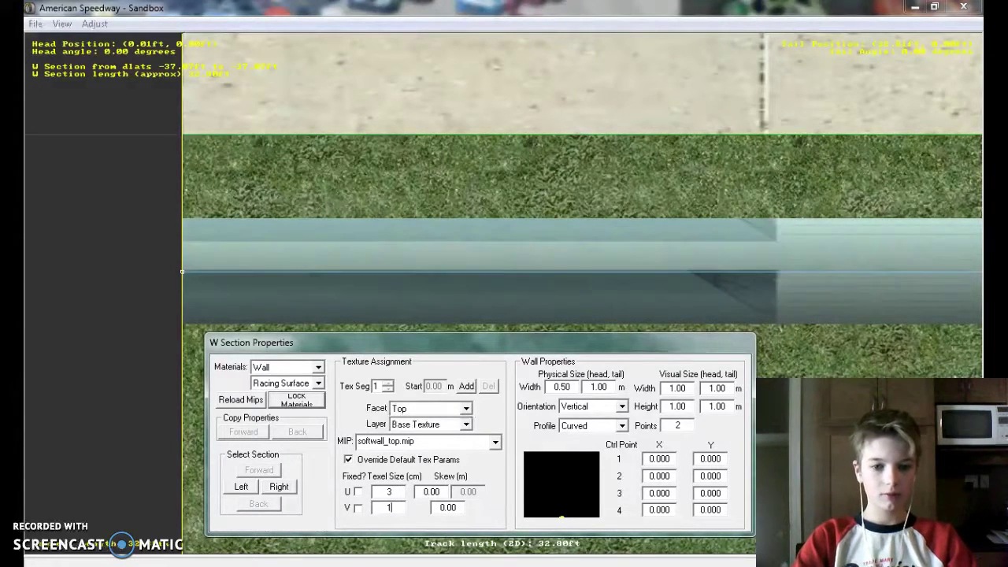
text(1)
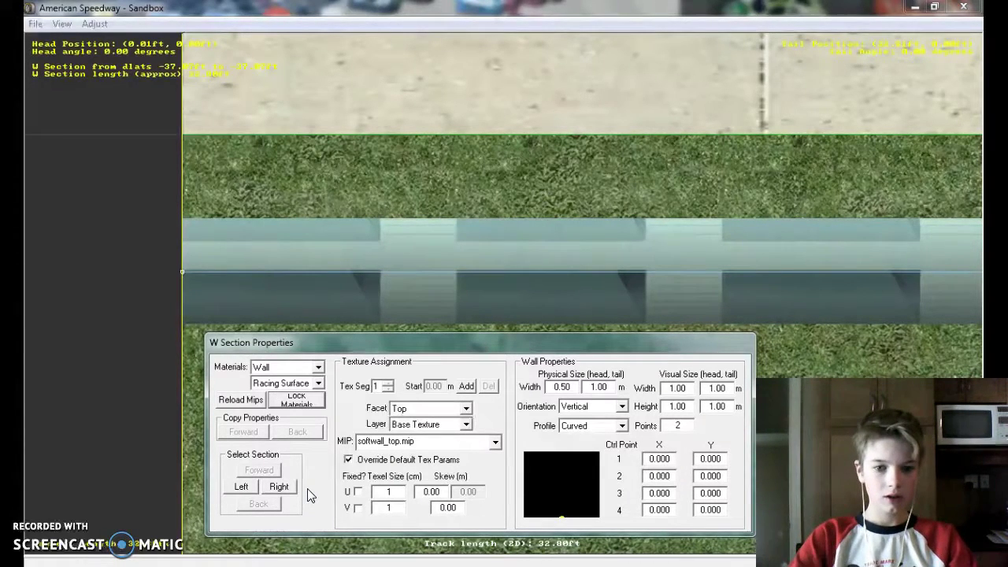
- Try larger V texel sizes on the wall's Top facet, including 2 cm and finally 3 cm
double_click(402, 507)
text(2)
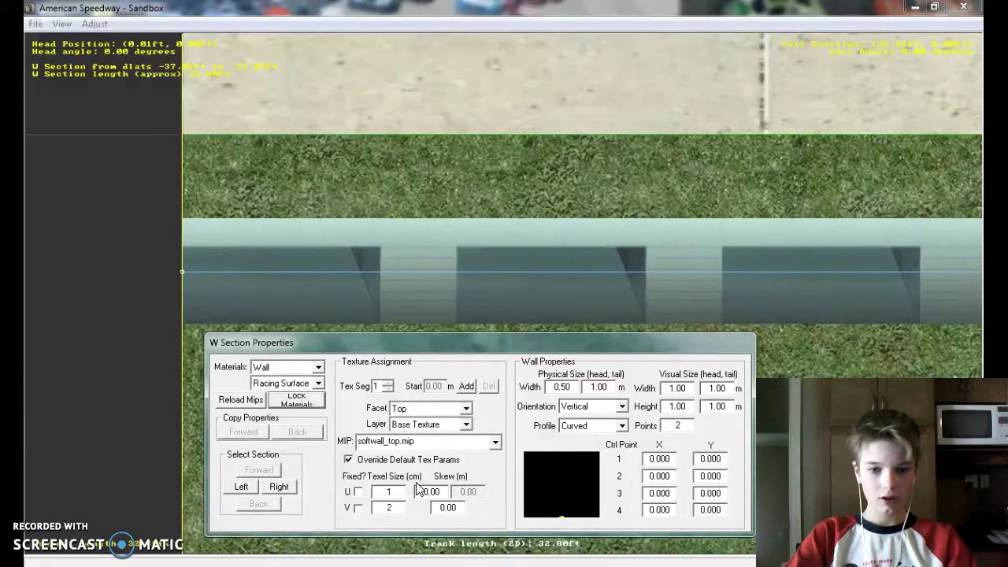
double_click(410, 507)
text(34)
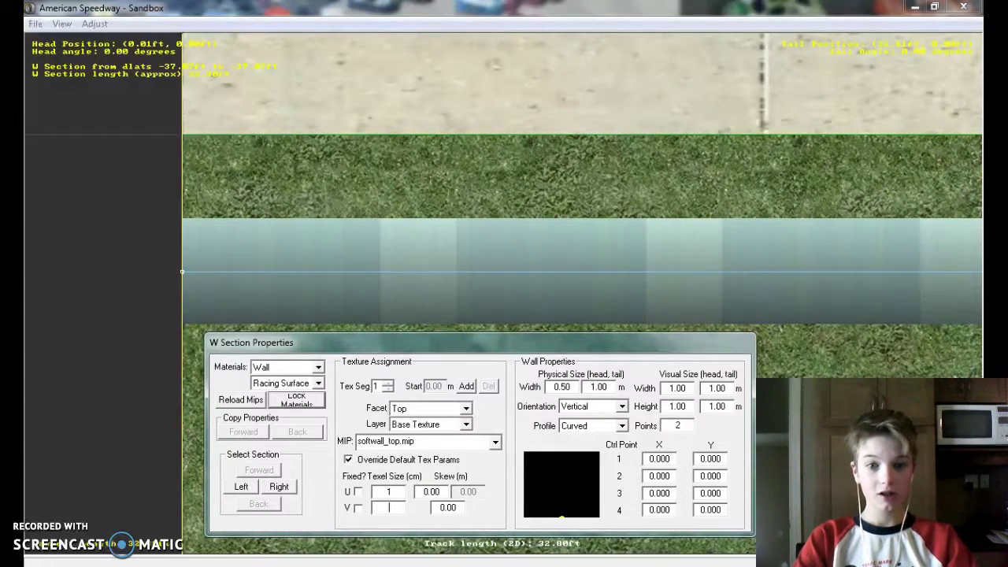
key(BackSpace)
text(5)
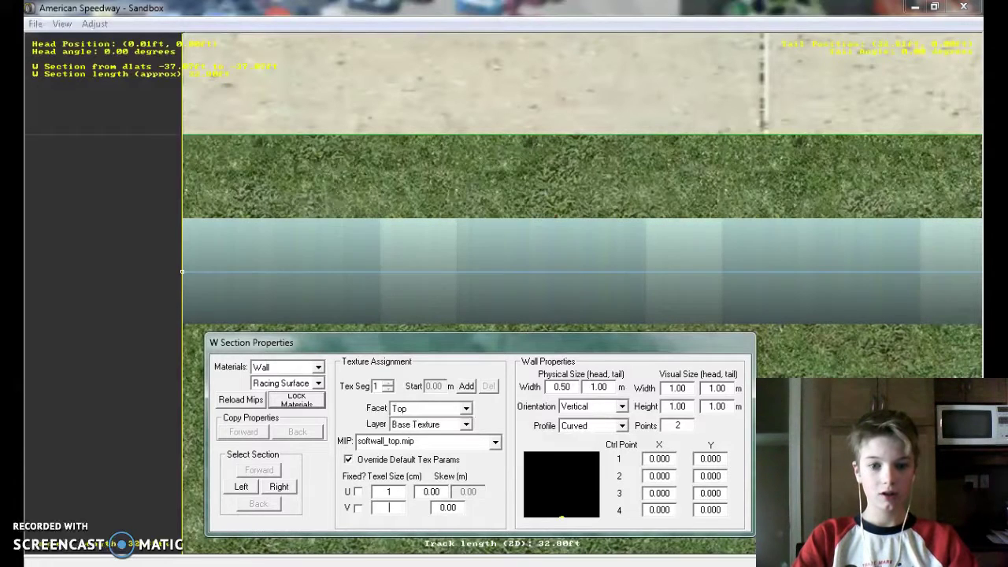
key(BackSpace)
text(2)
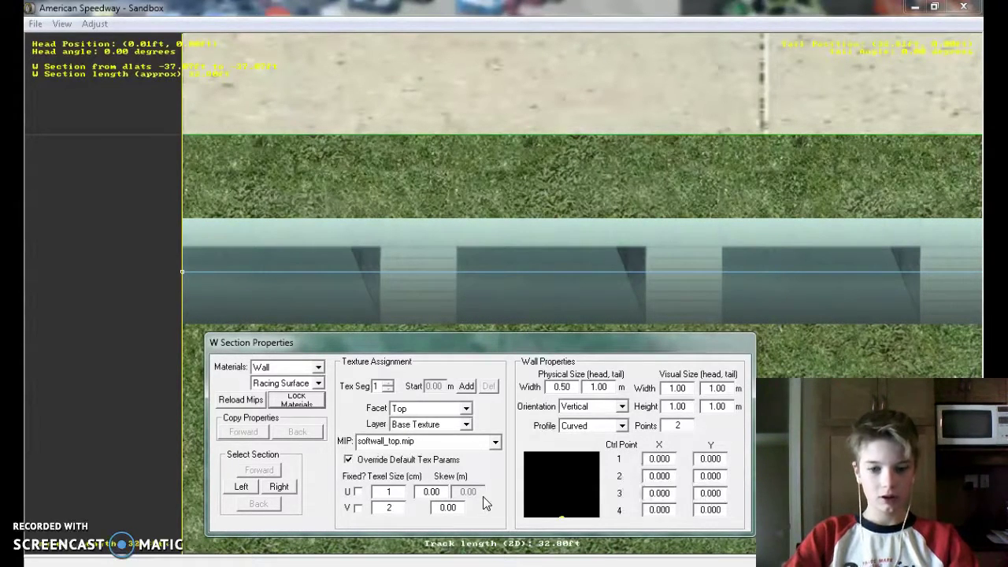
key(BackSpace)
text(3)
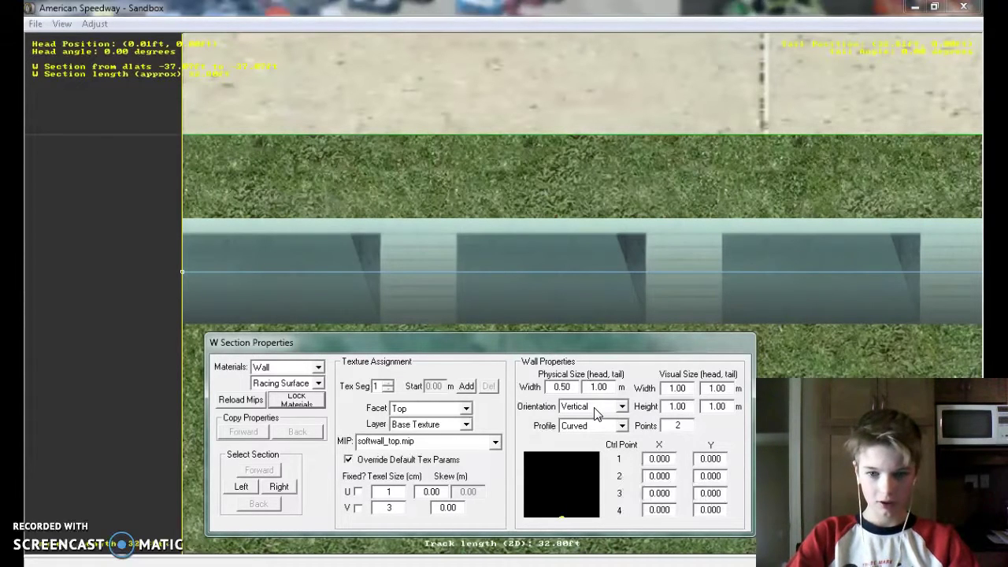
- Set the wall's visual width to 0.50 m at head and tail, and the Top facet's V texel size to 1 cm
double_click(690, 387)
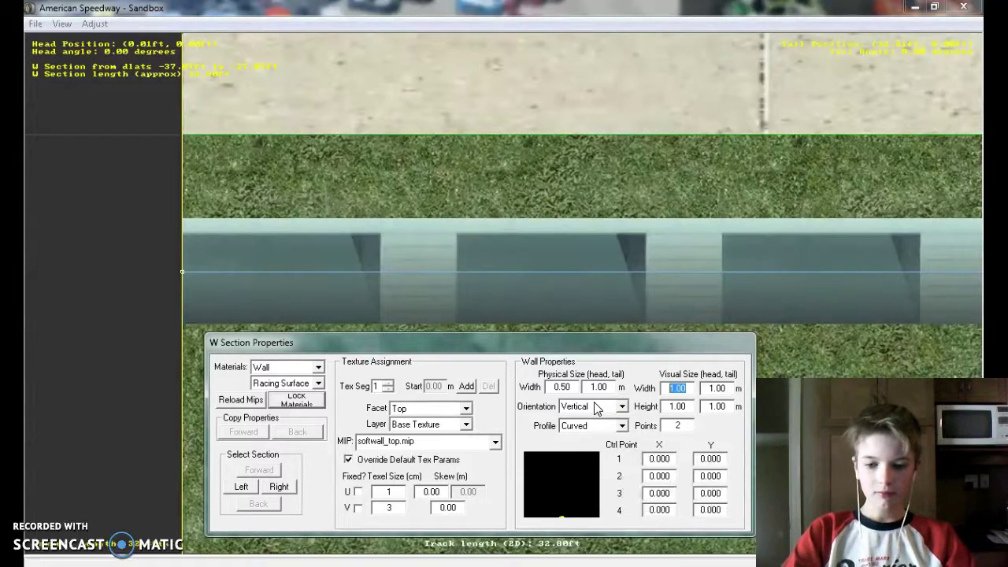
text(0.50)
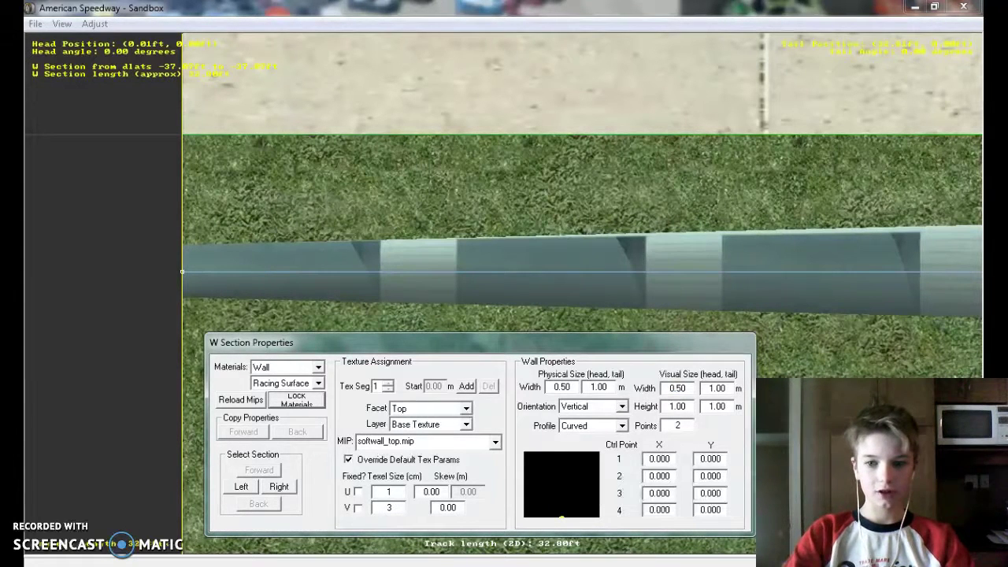
double_click(731, 387)
text(0.50)
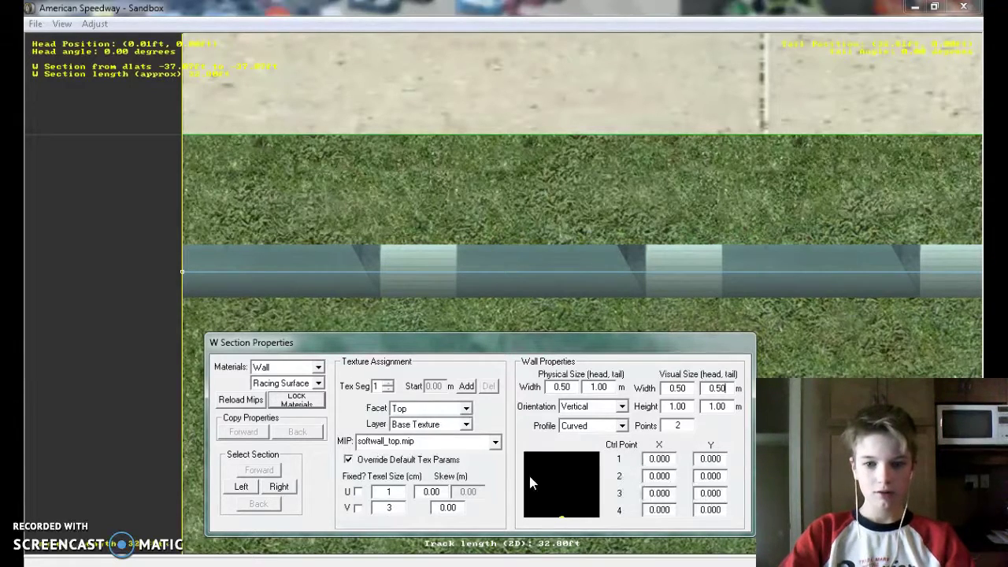
drag(401, 509, 273, 499)
text(1)
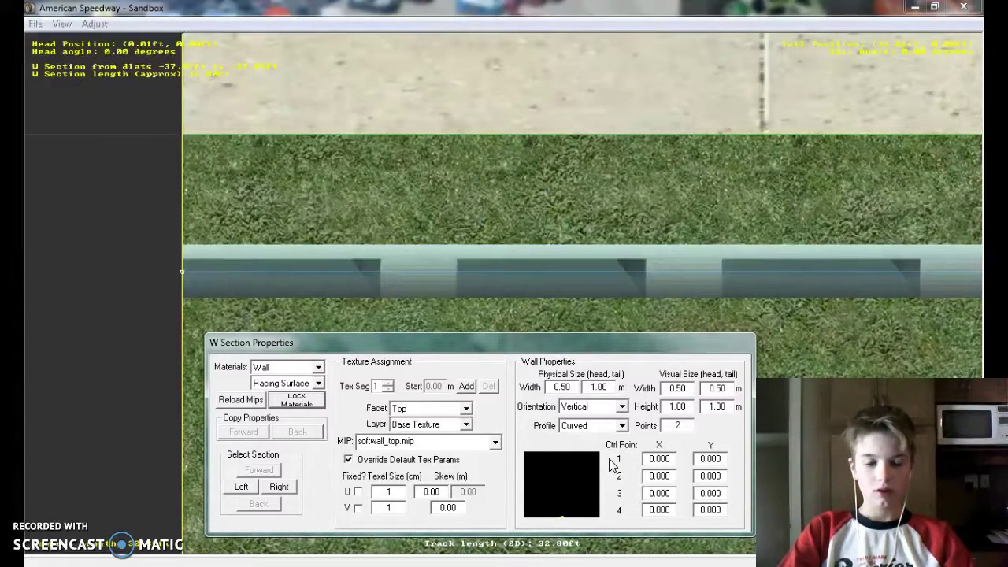
- Switch to the wall's Right facet and set its base texture to softwall.mip
click(398, 410)
click(404, 436)
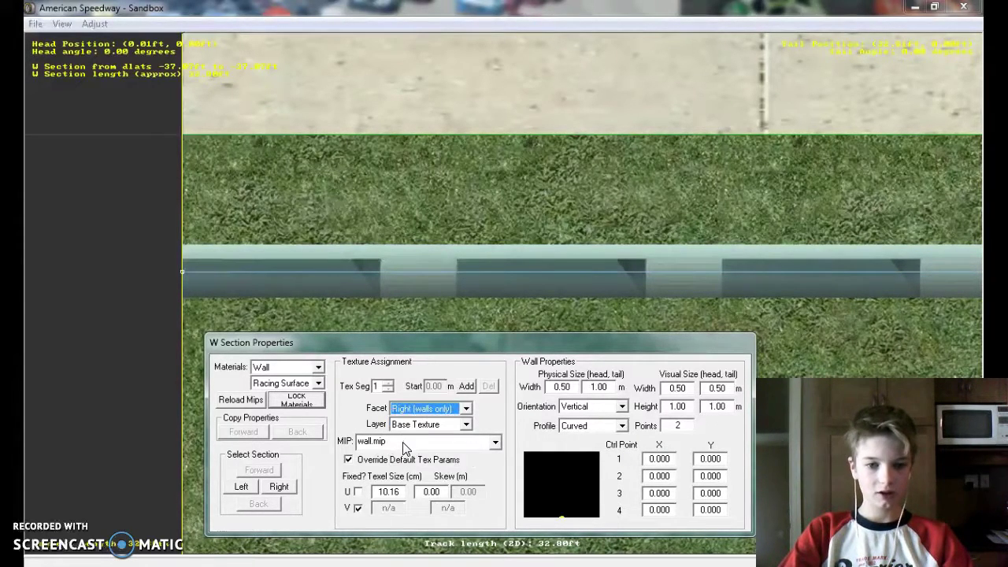
click(404, 445)
scroll(417, 512, up, 10)
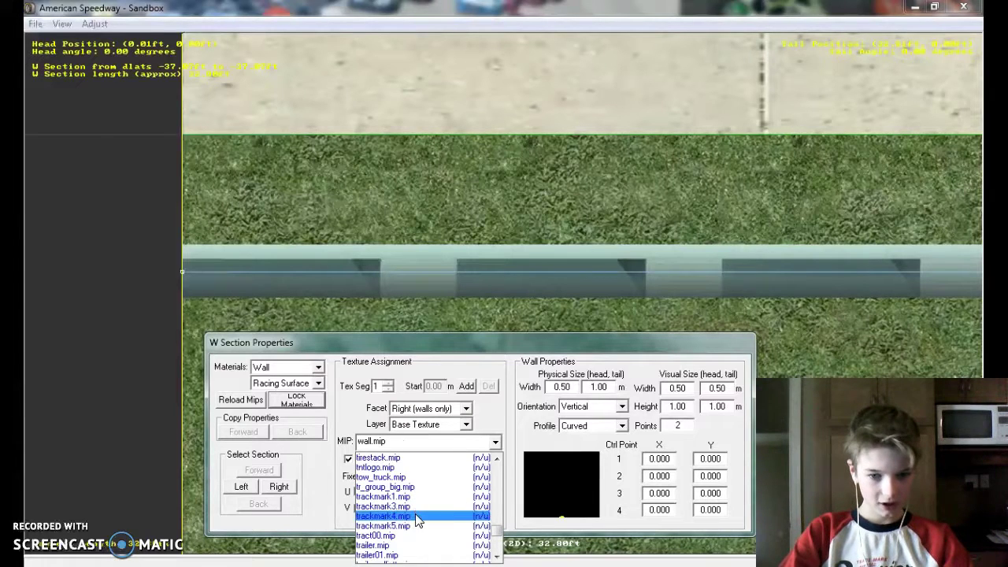
scroll(417, 520, up, 6)
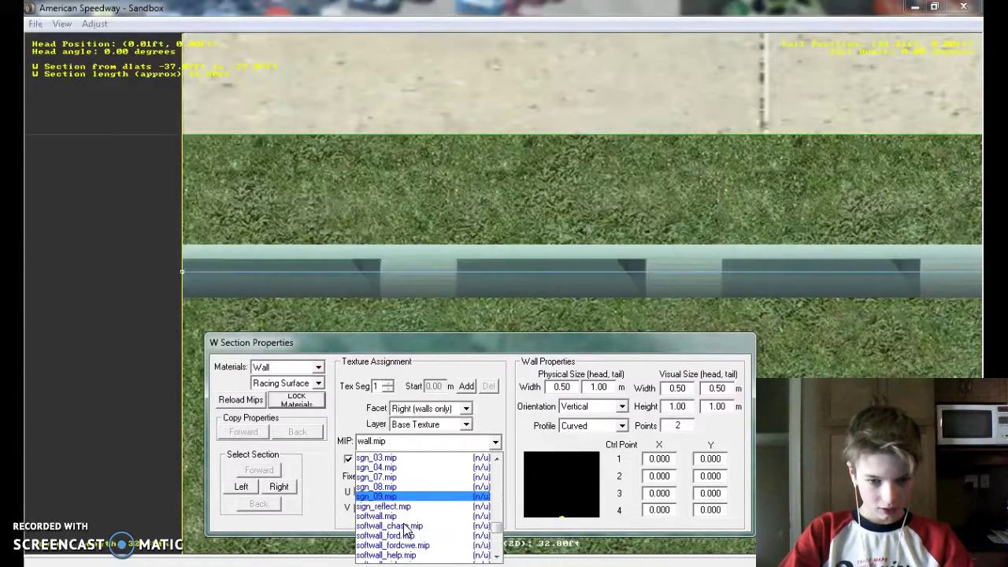
click(391, 516)
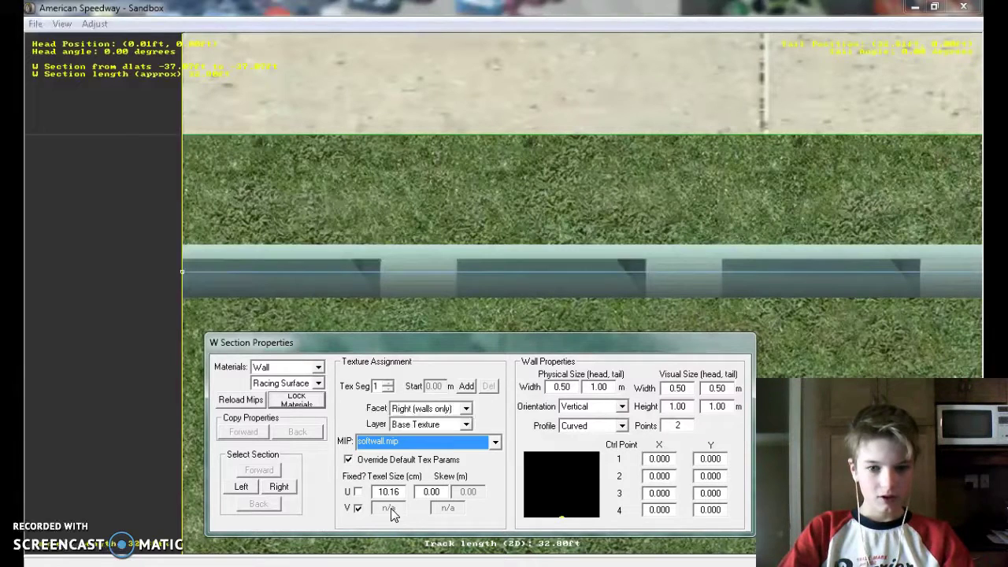
- Make the Right facet's V texel size unfixed and set its U and V texel sizes to 1 cm
click(358, 509)
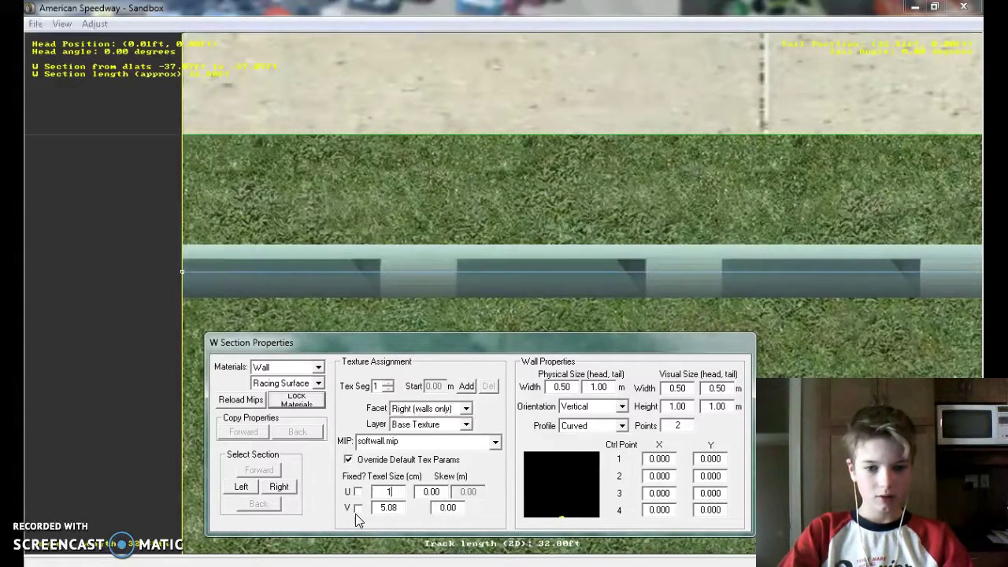
drag(400, 509, 278, 530)
text(1)
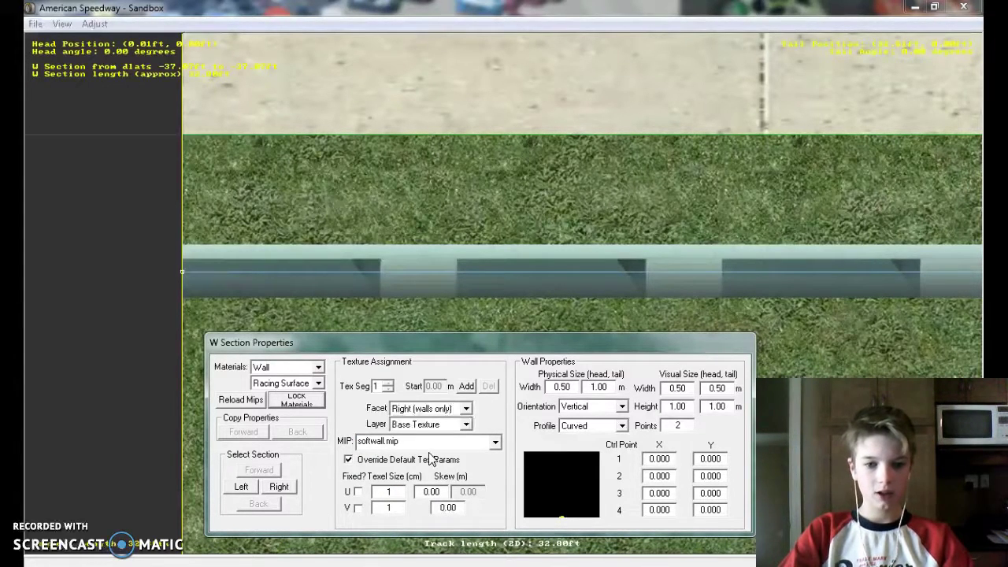
- Switch to the wall's Left facet and set its base texture to softwall_side.mip
click(425, 410)
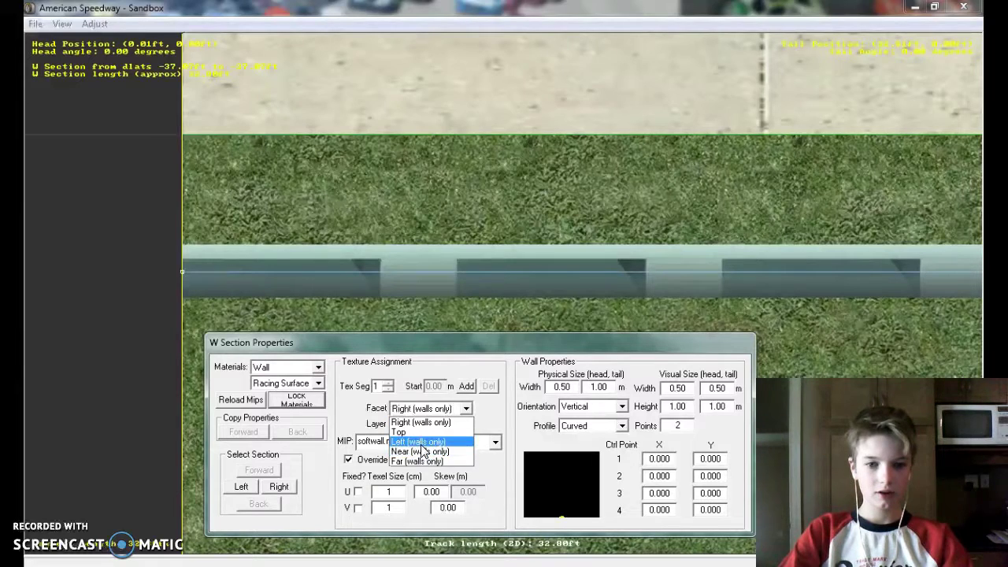
click(421, 443)
click(421, 444)
scroll(449, 492, down, 2)
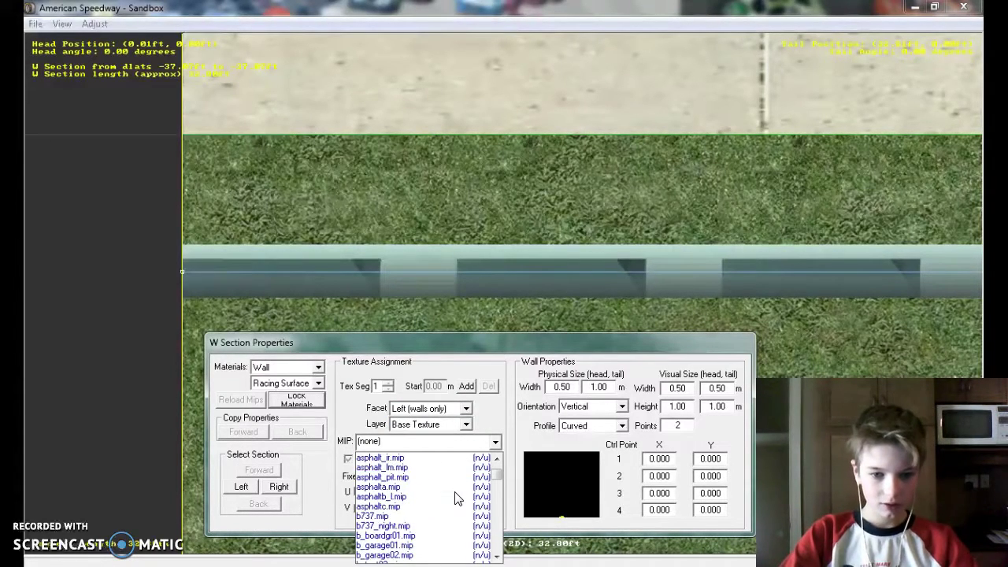
scroll(455, 498, down, 12)
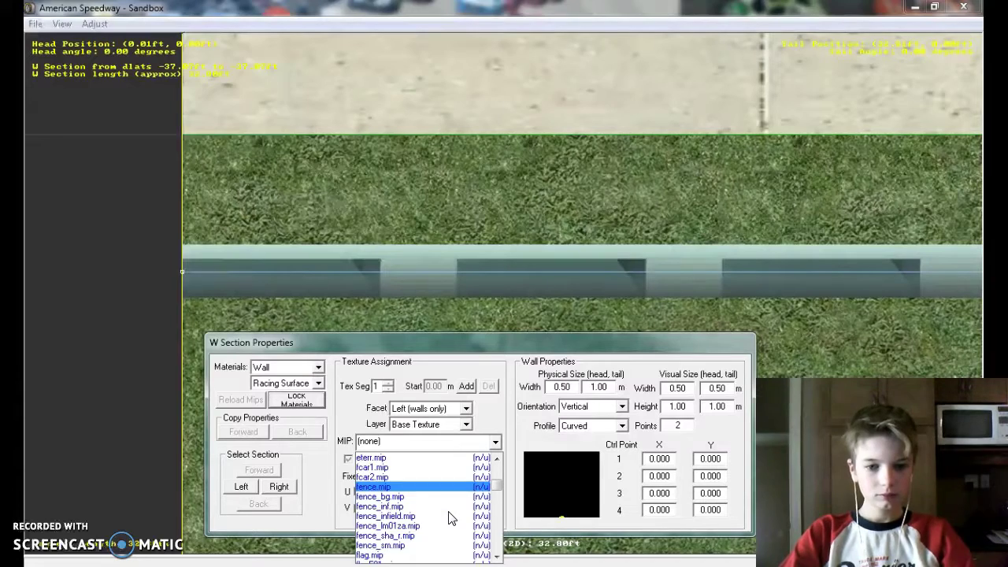
scroll(449, 516, down, 15)
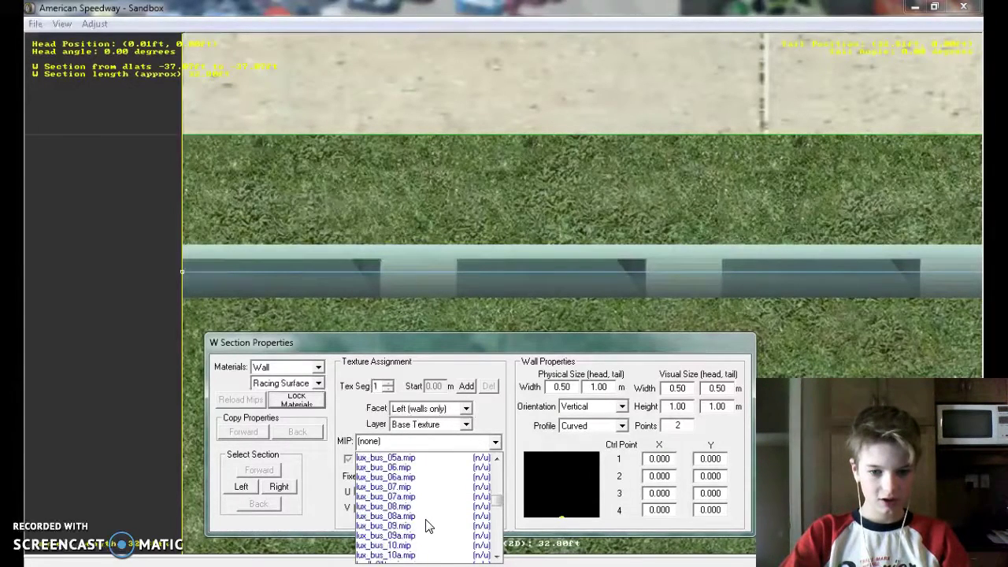
scroll(428, 526, down, 15)
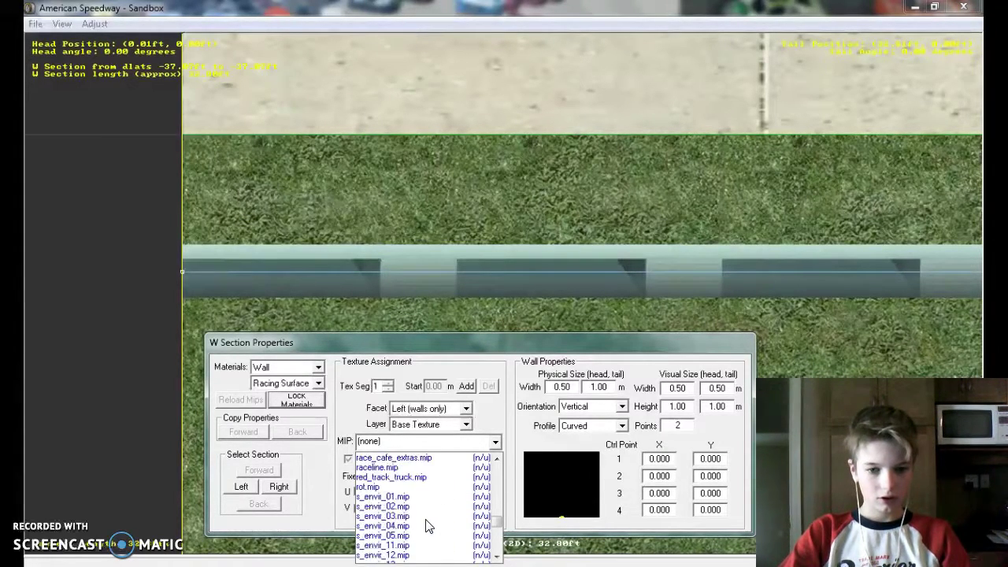
scroll(428, 526, down, 10)
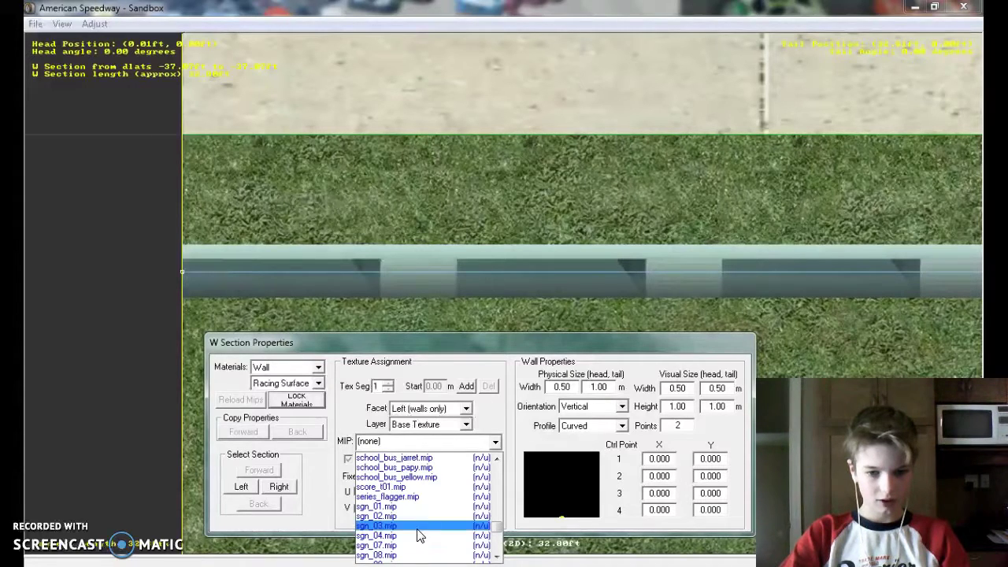
scroll(419, 535, down, 4)
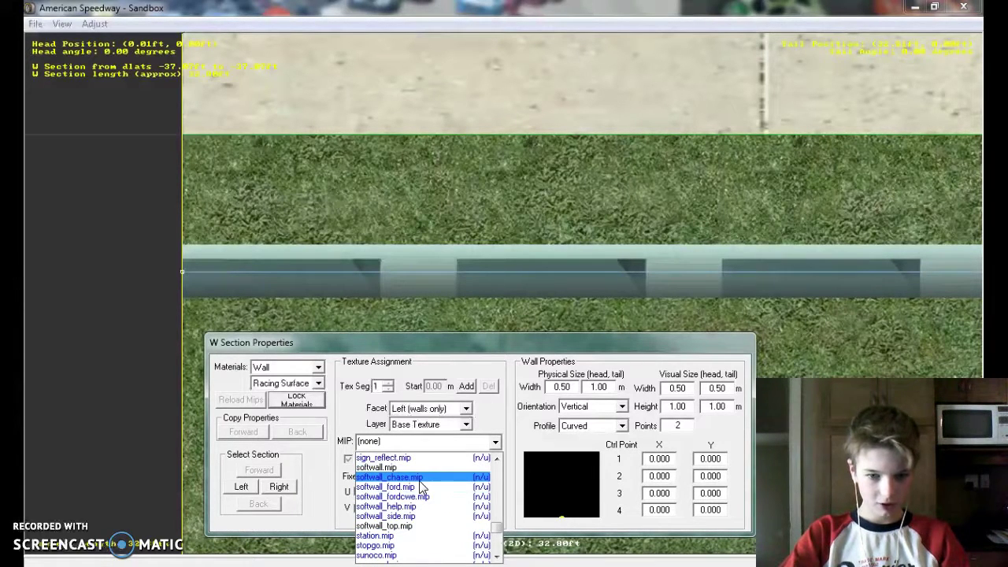
click(410, 519)
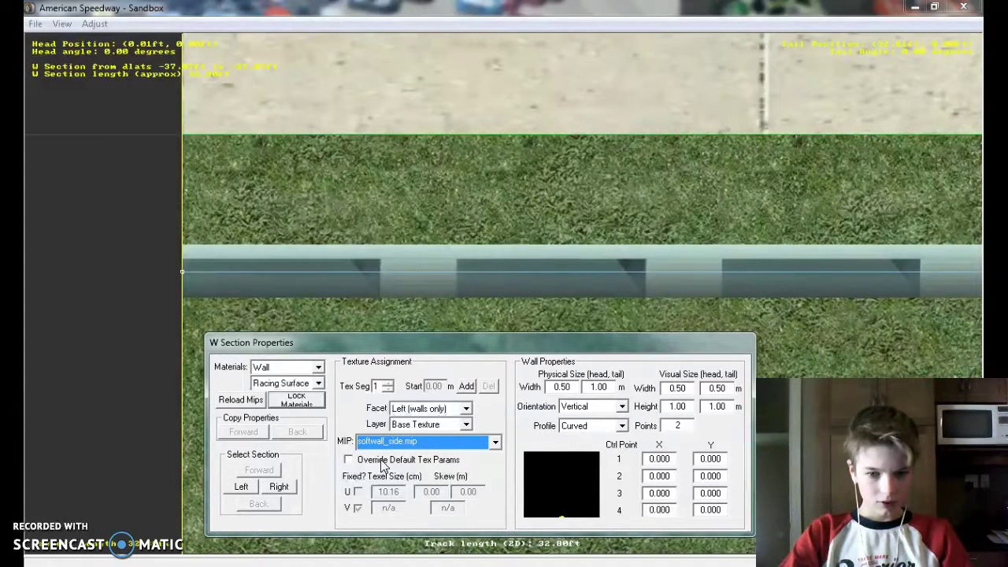
- Override the Left facet's default texture parameters, make its V texel size unfixed, and set the U and V texel sizes to 1 cm
click(377, 492)
click(359, 507)
drag(400, 492, 304, 482)
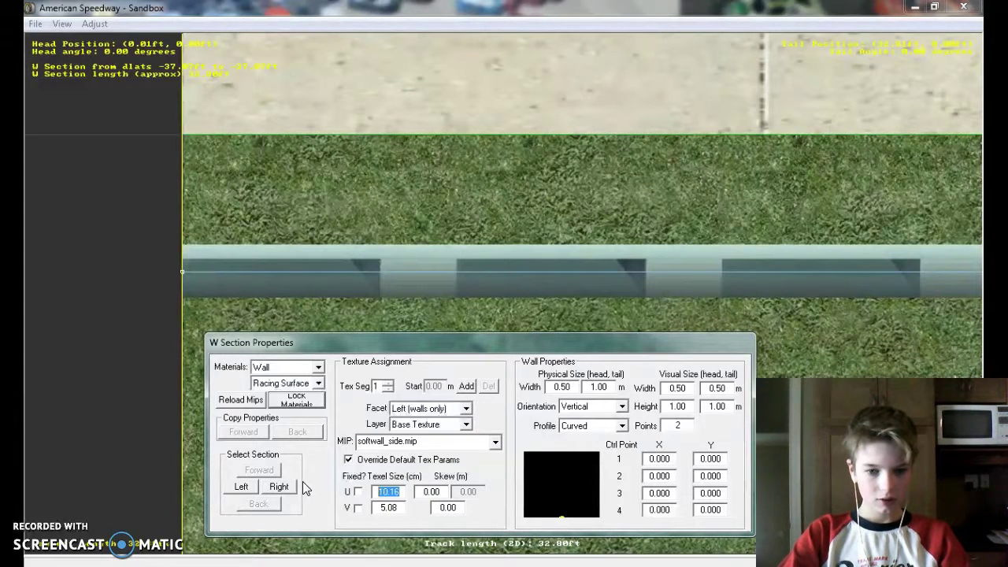
text(1)
drag(397, 506, 252, 501)
text(1)
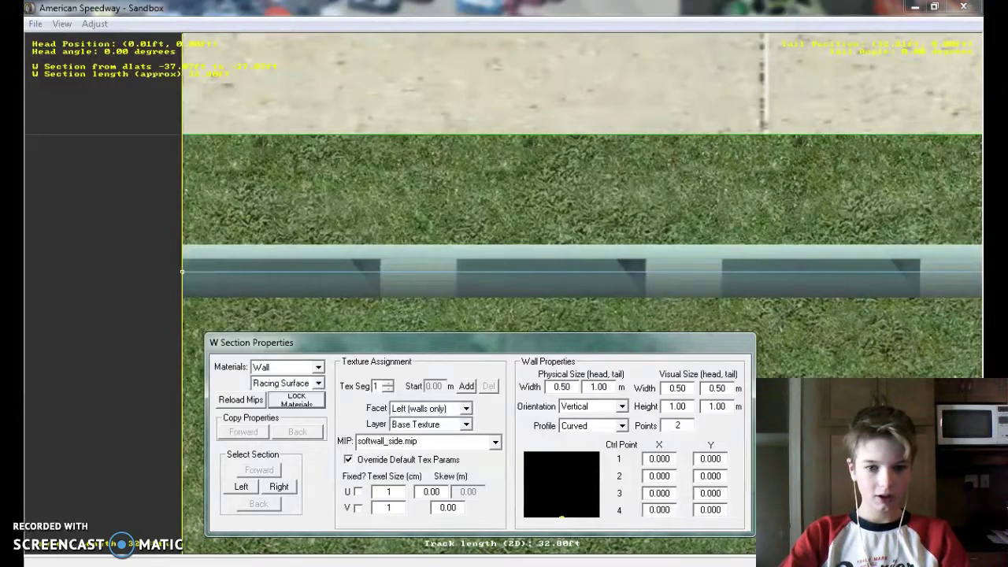
key(Return)
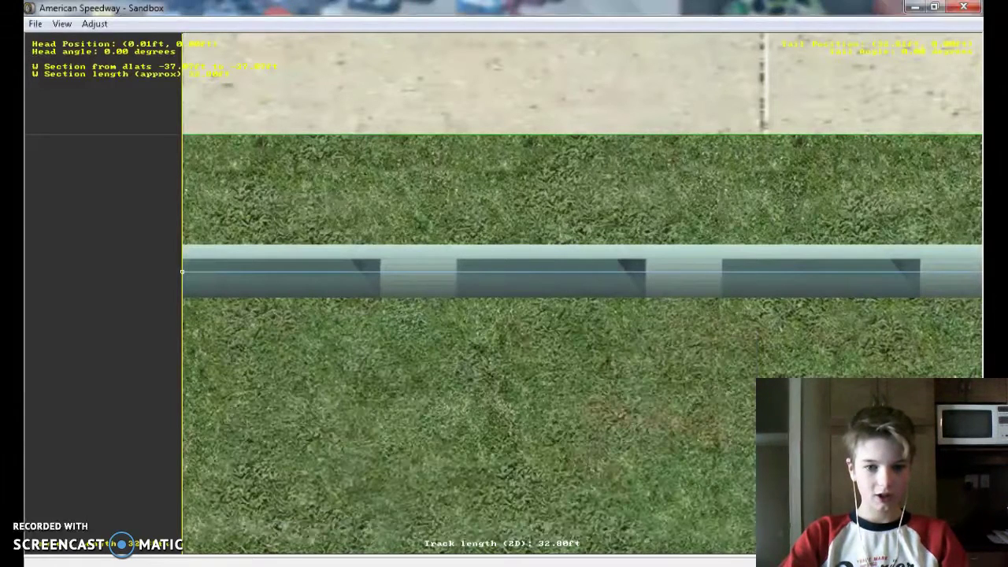
- Examine the wall's side textures from both sides in a slew-mode camera view, and close the view
click(66, 24)
click(112, 95)
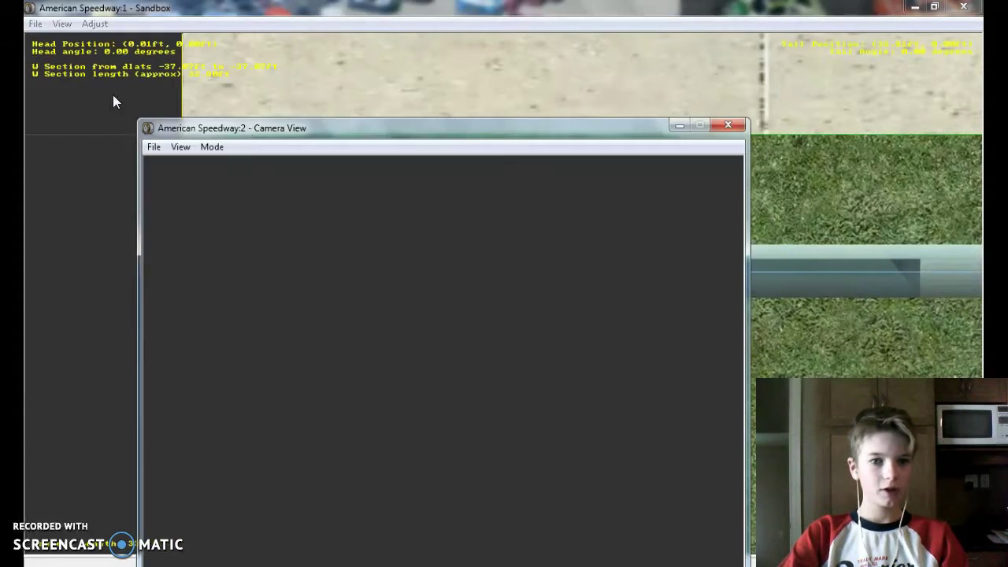
click(212, 147)
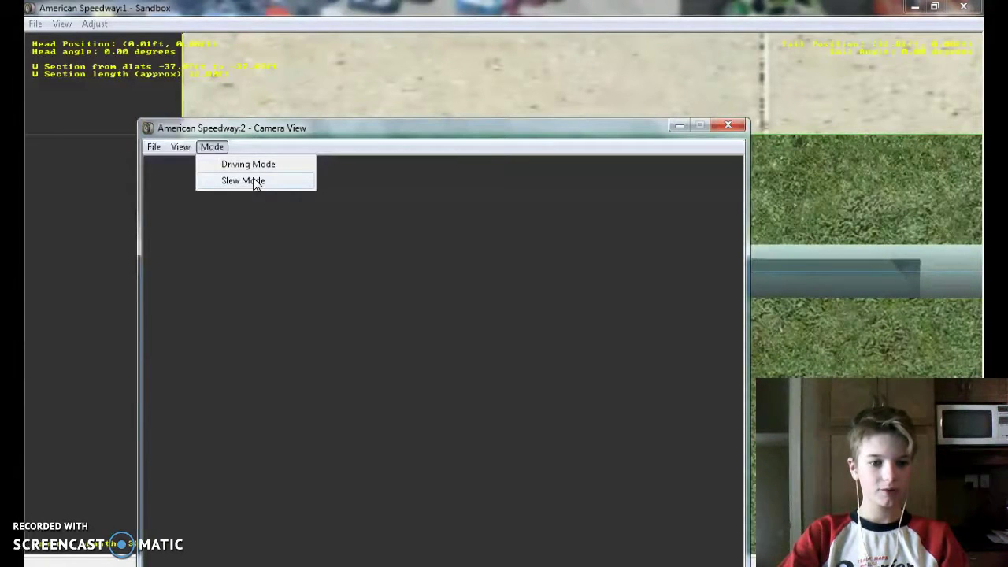
click(254, 183)
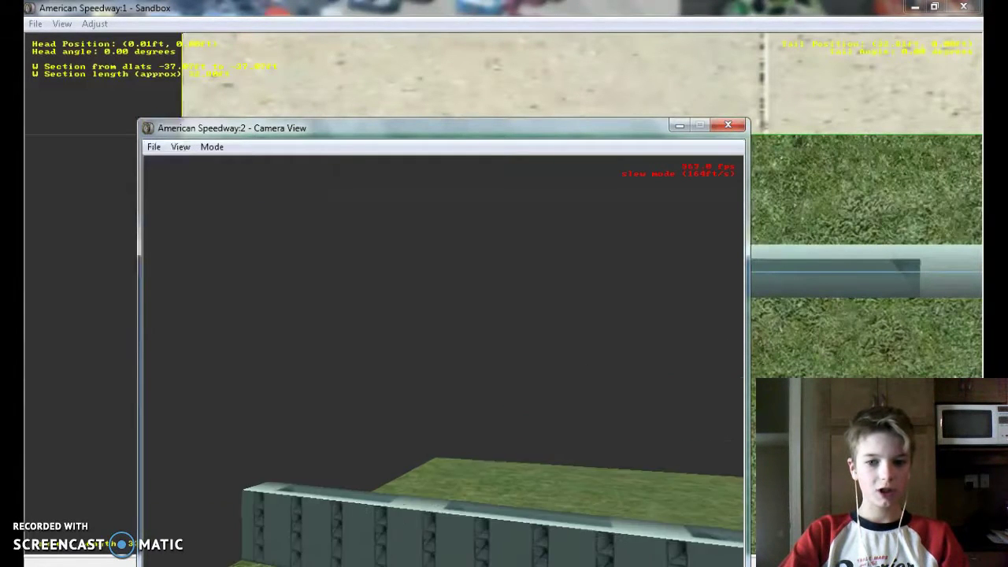
key(Up)
key(Right)
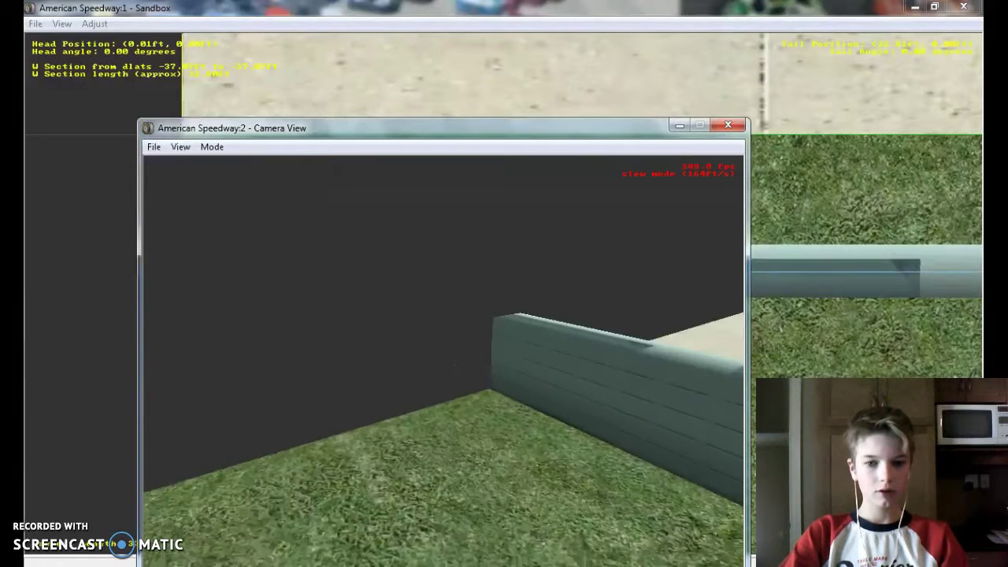
key(Right)
key(Up)
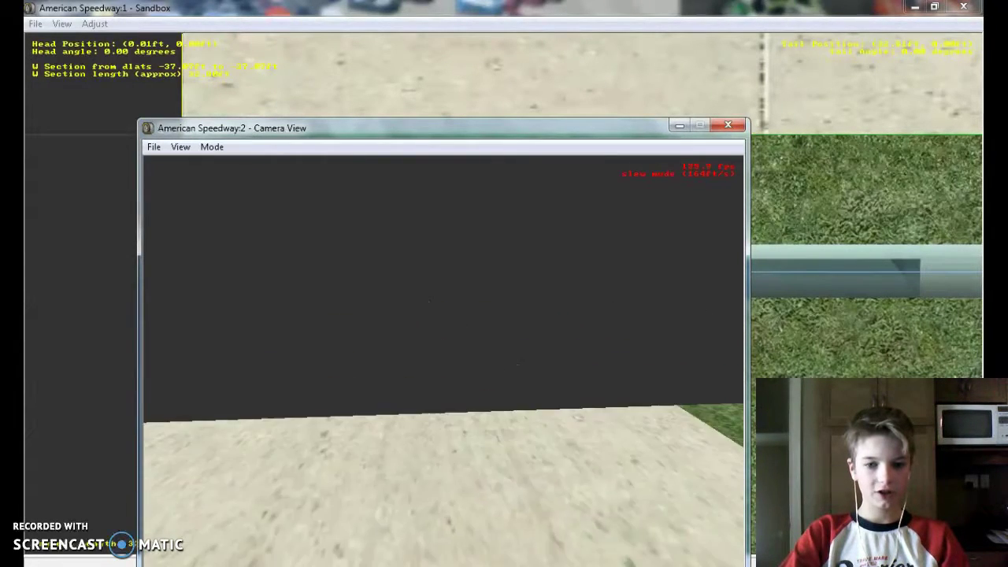
key(Right)
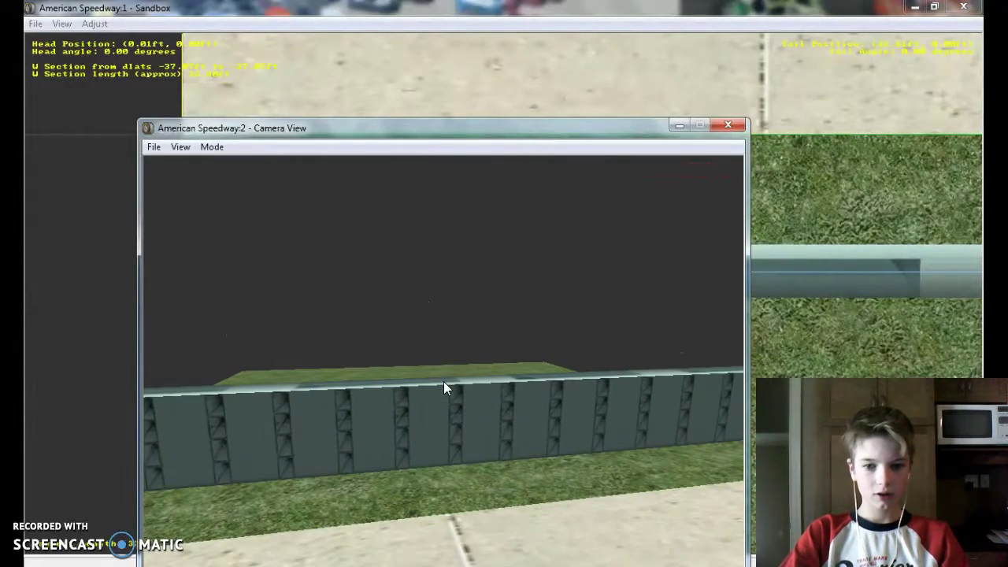
click(726, 125)
- Change the base texture of the wall's Right facet to softwall_side.mip in the W Section Properties
mouse_move(415, 566)
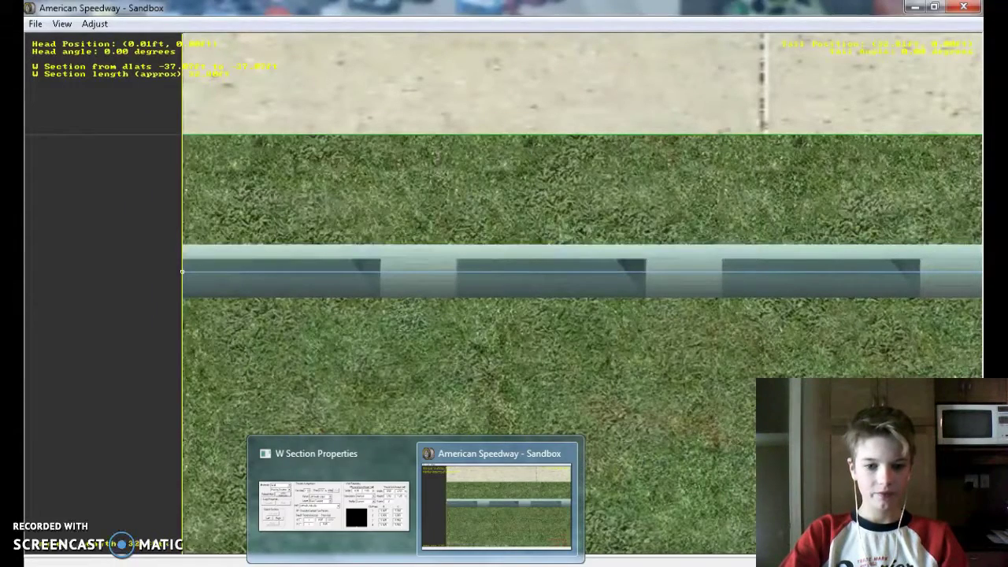
click(390, 506)
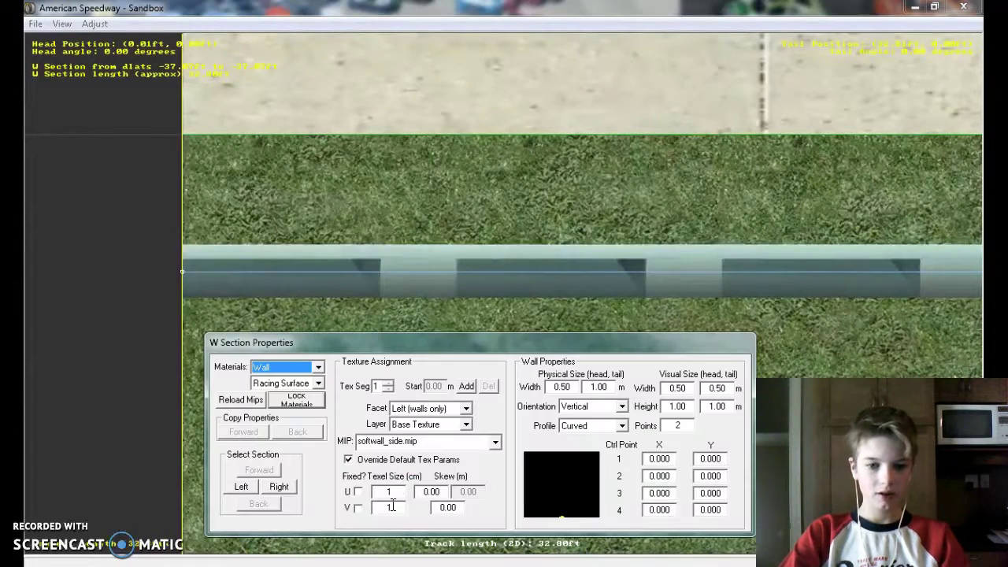
click(436, 410)
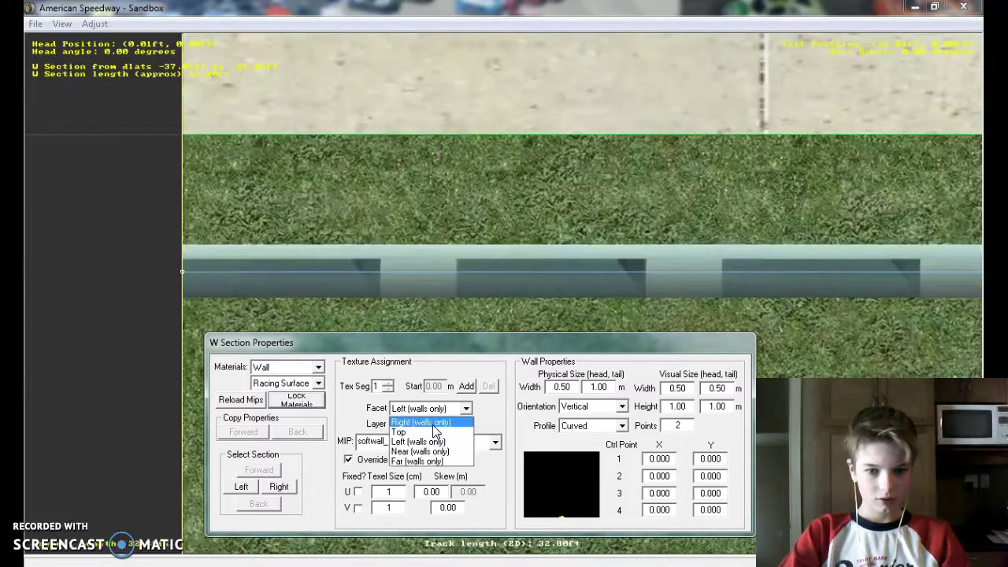
click(437, 422)
click(409, 446)
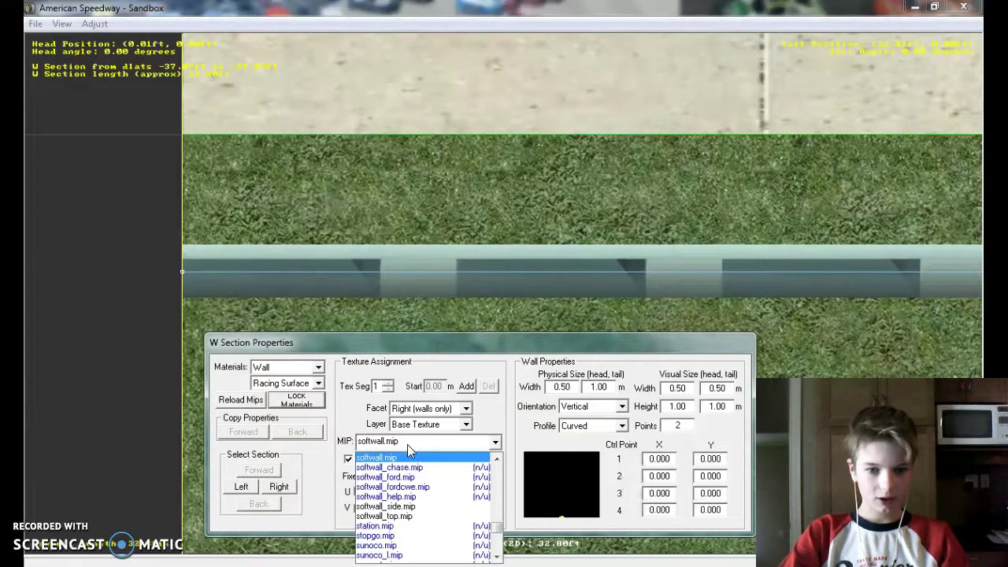
click(423, 507)
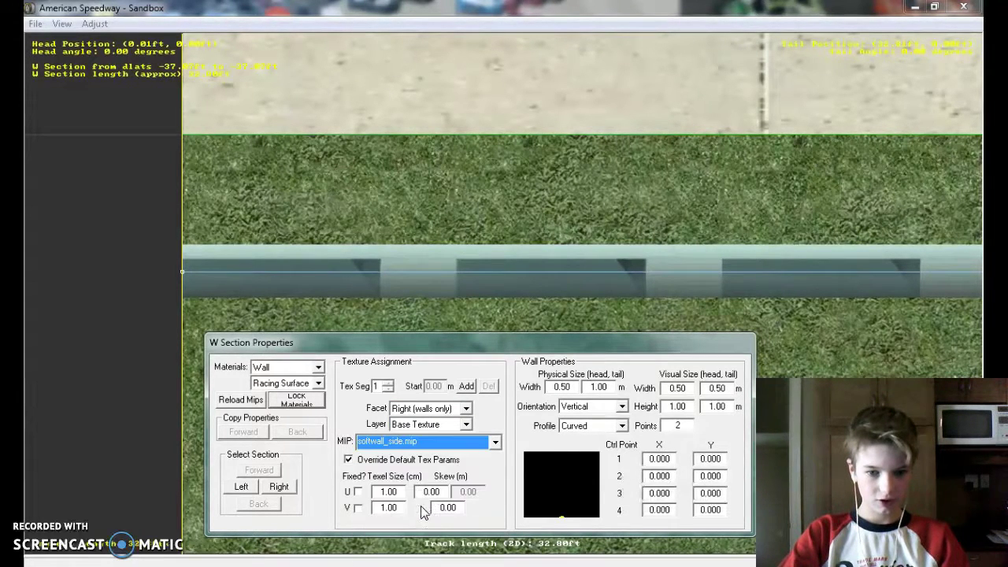
- Change the base texture of the wall's Left facet to softwall.mip and close the section properties
click(435, 409)
click(432, 439)
click(425, 442)
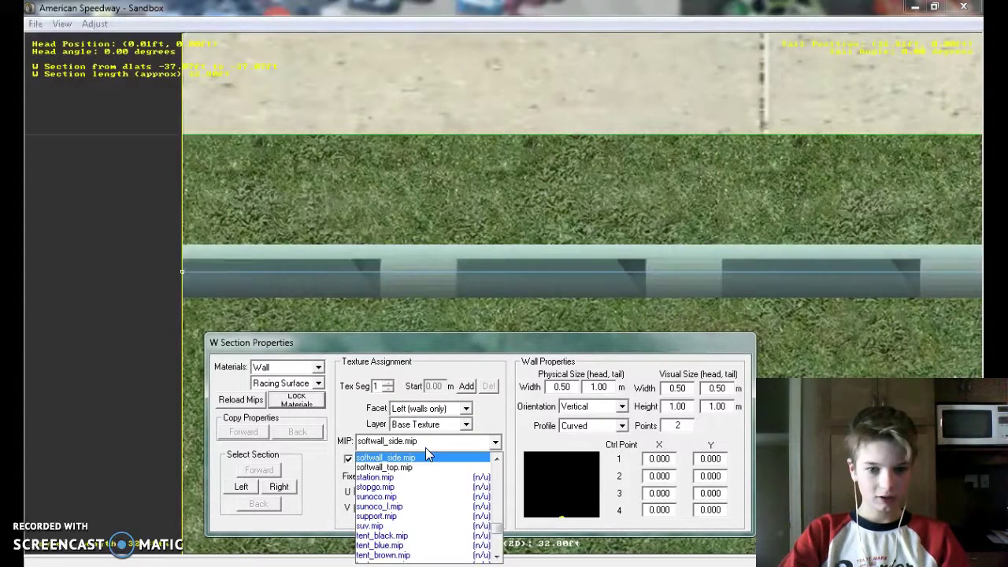
scroll(414, 482, up, 2)
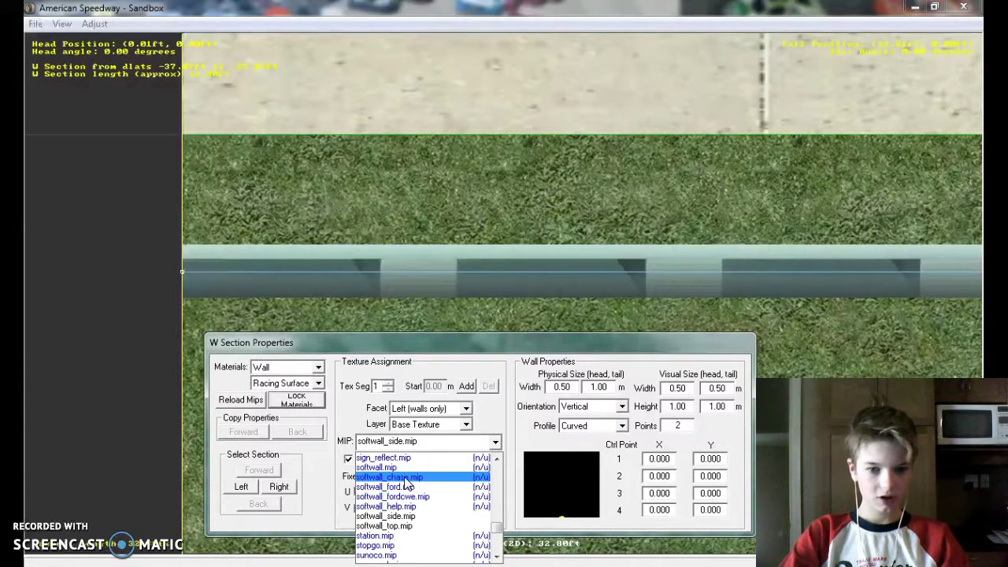
click(394, 467)
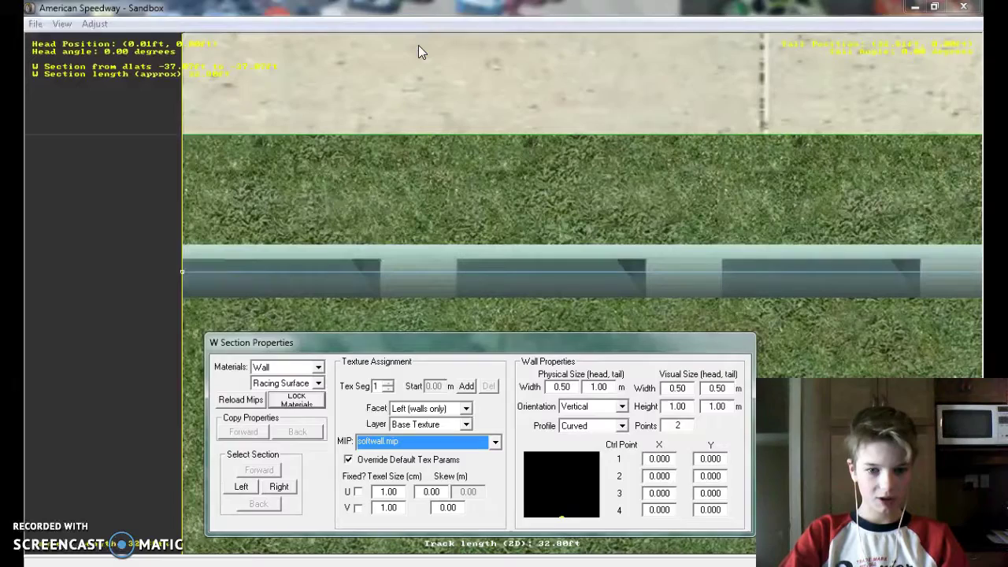
key(Escape)
- Check the swapped Left and Right facet textures in a slew-mode camera view, and close the view
click(61, 24)
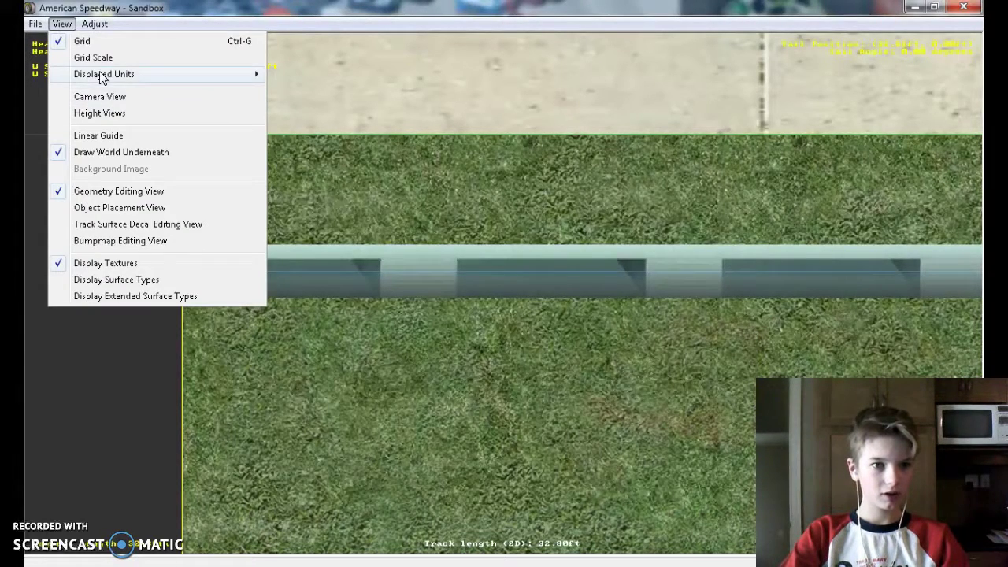
click(100, 97)
click(212, 147)
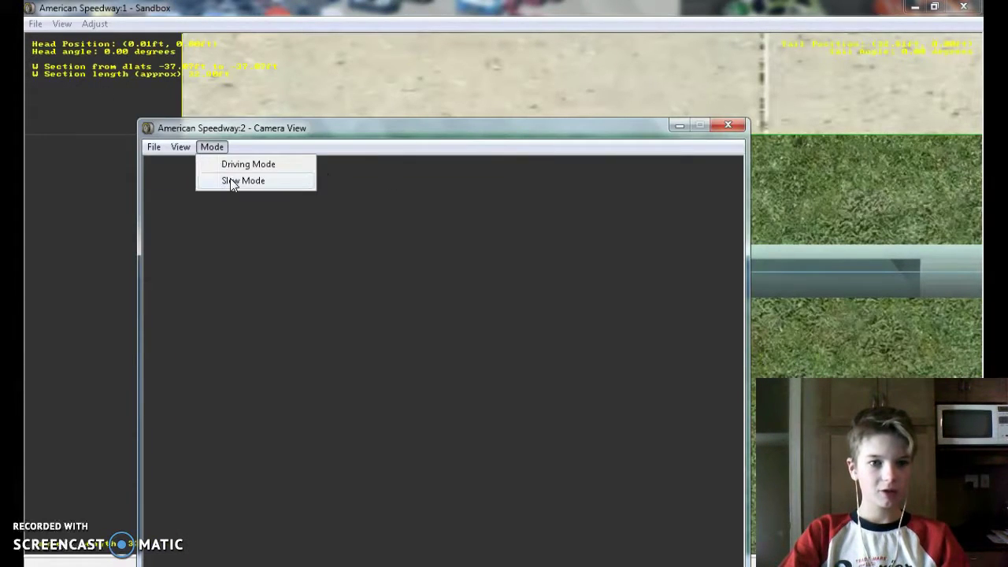
click(230, 179)
key(Up)
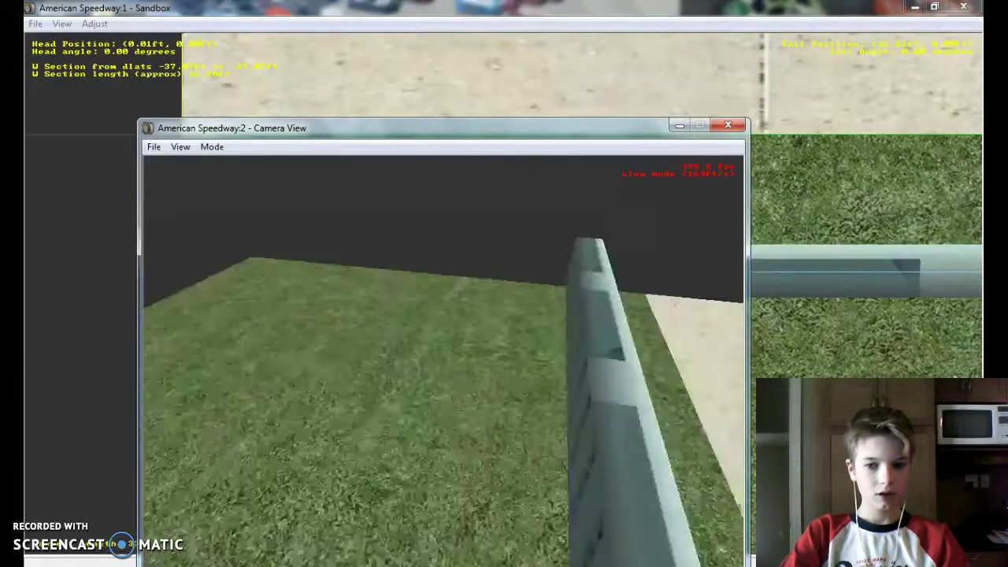
key(Right)
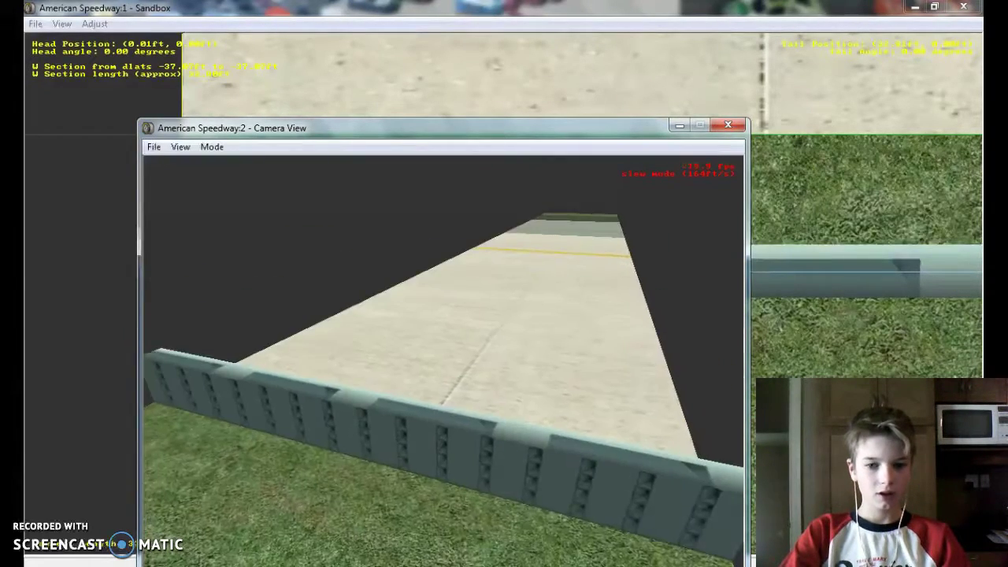
key(Up)
key(Left)
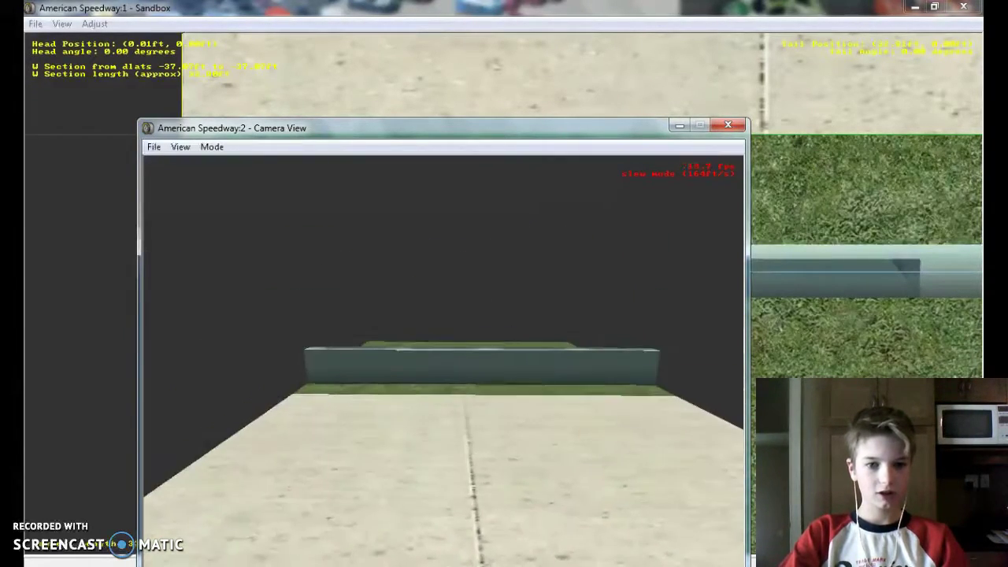
key(Up)
click(732, 125)
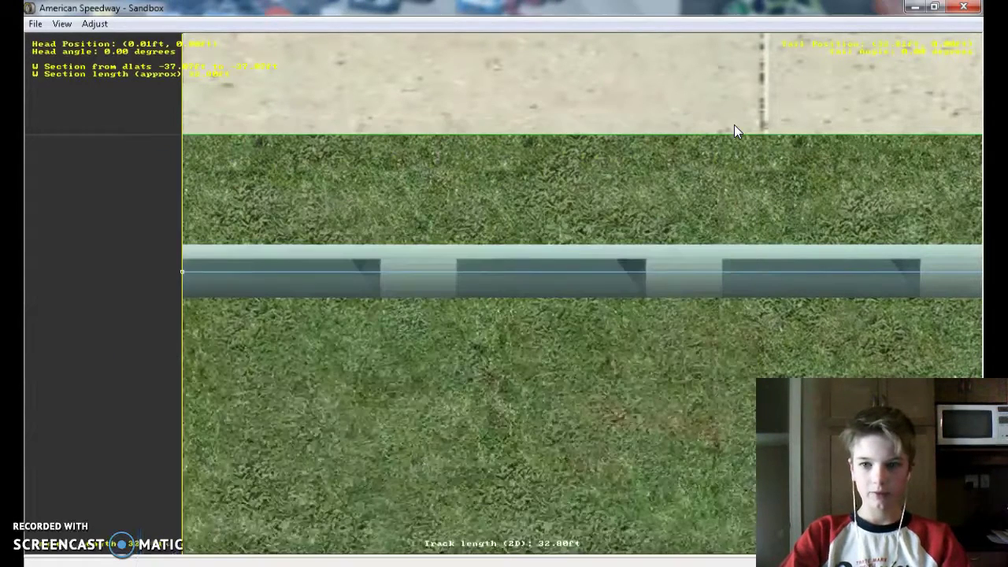
- Reopen the camera view in slew mode, fly around the track to inspect the wall from the concrete side, and close it
click(61, 24)
click(86, 97)
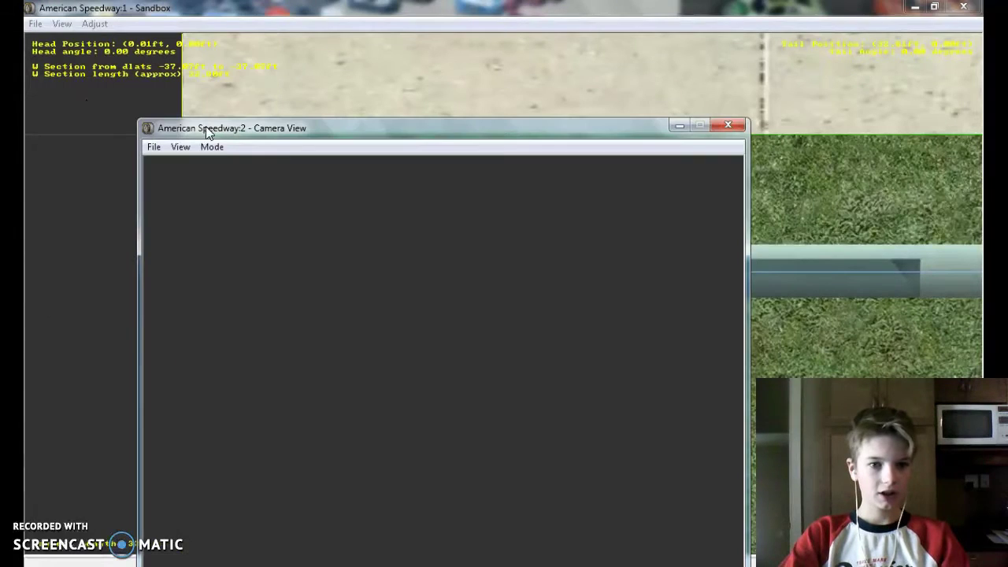
click(212, 146)
click(230, 178)
key(Up)
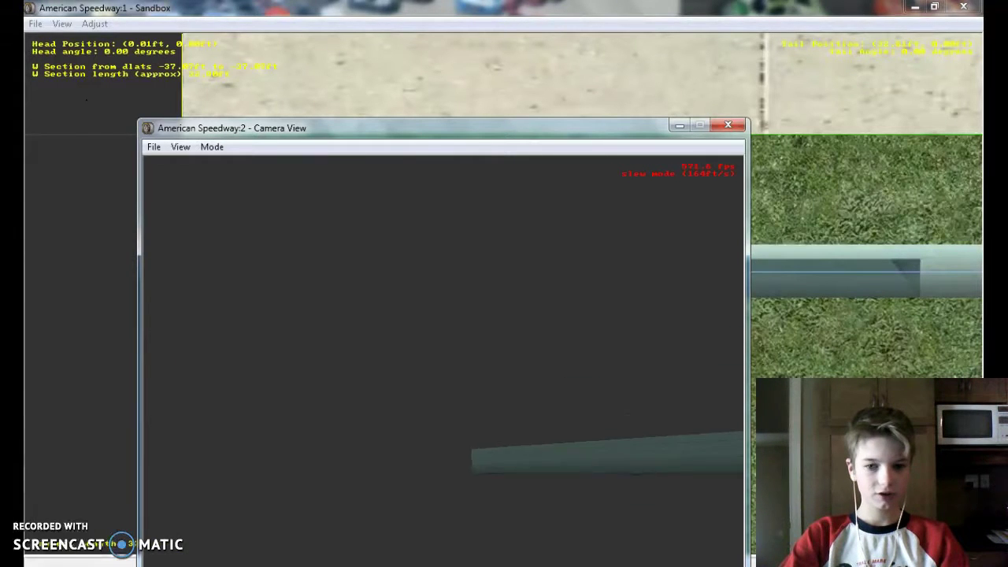
key(Right)
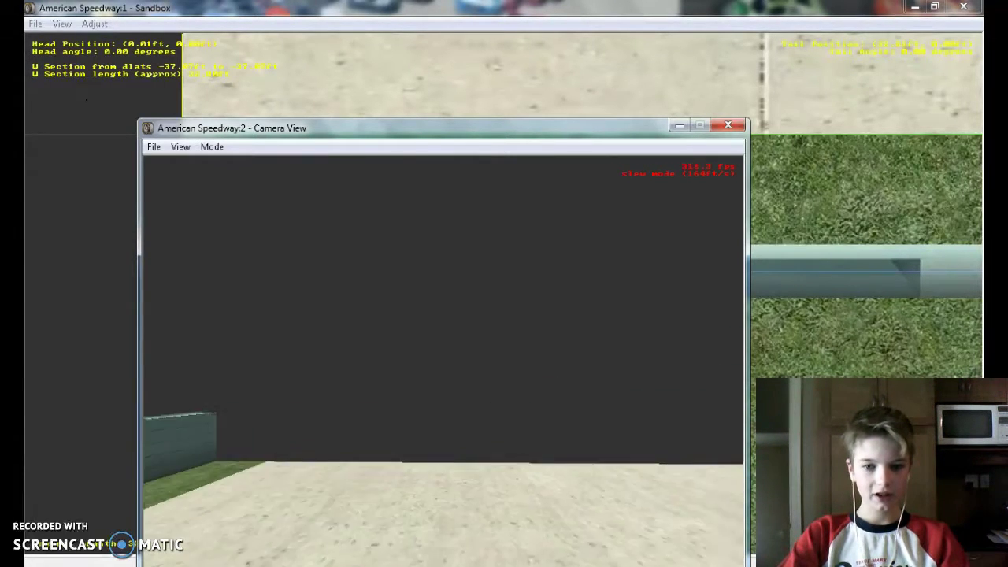
key(Left)
key(Down)
key(Up)
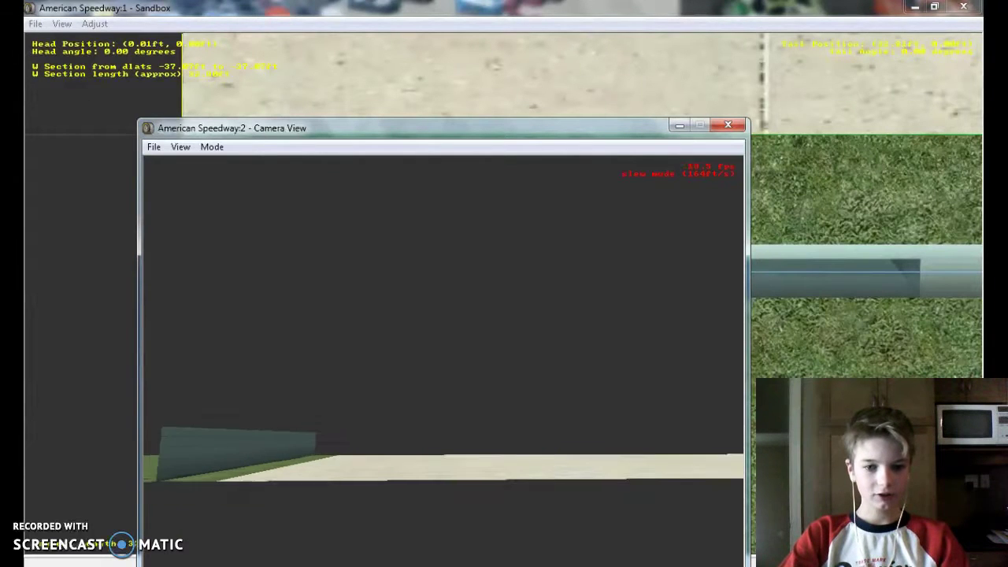
key(Right)
key(Down)
key(Left)
key(Up)
key(Left)
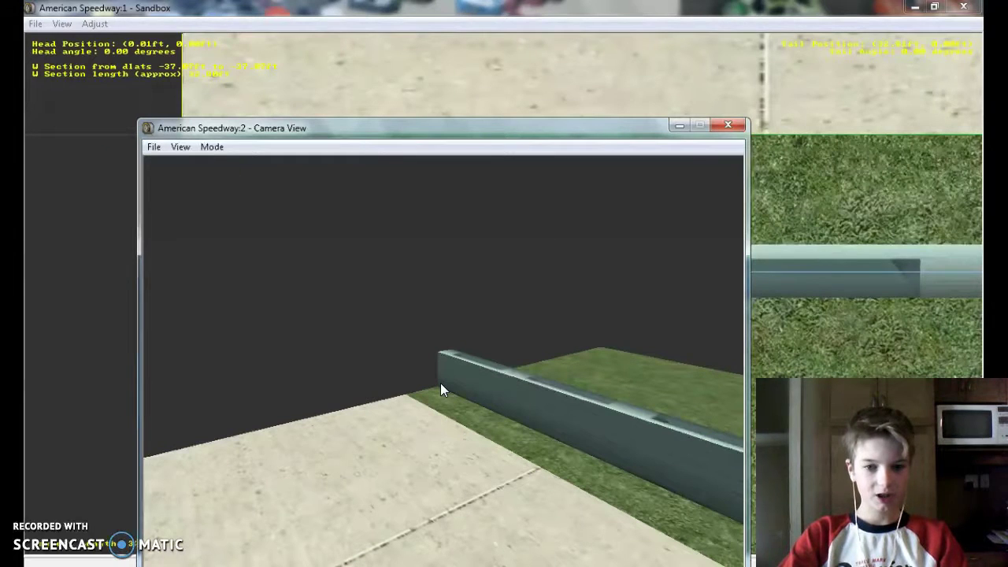
click(440, 382)
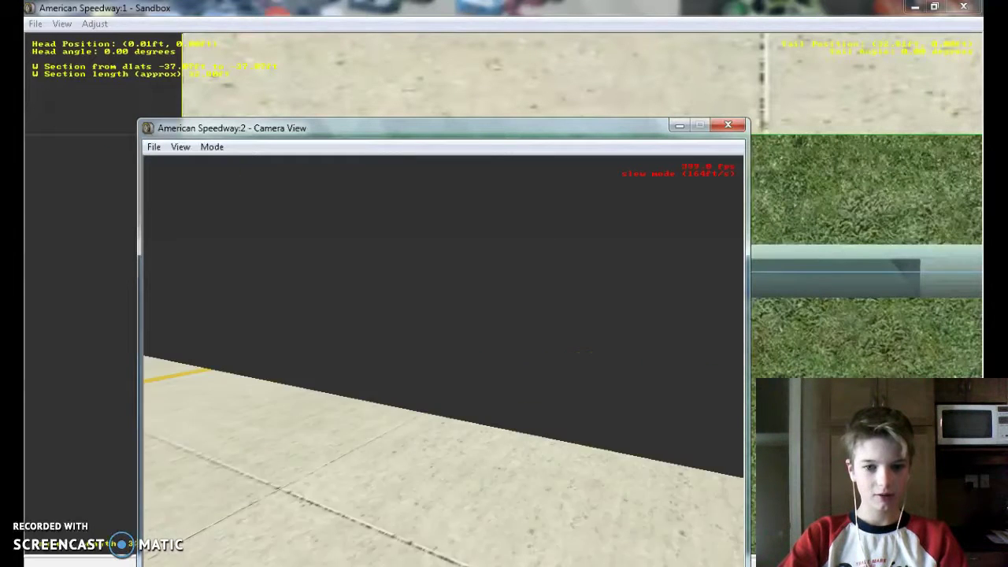
key(Up)
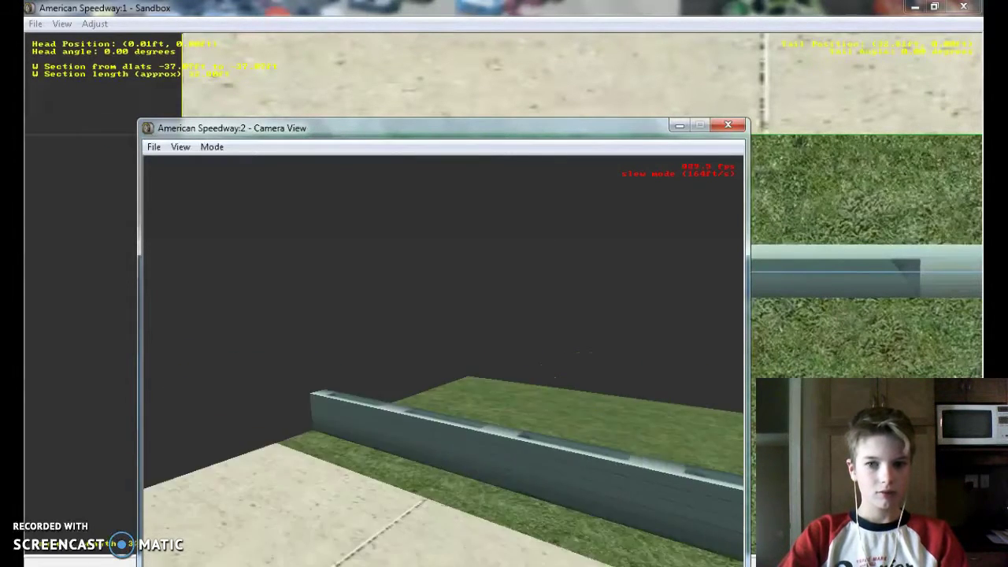
key(Escape)
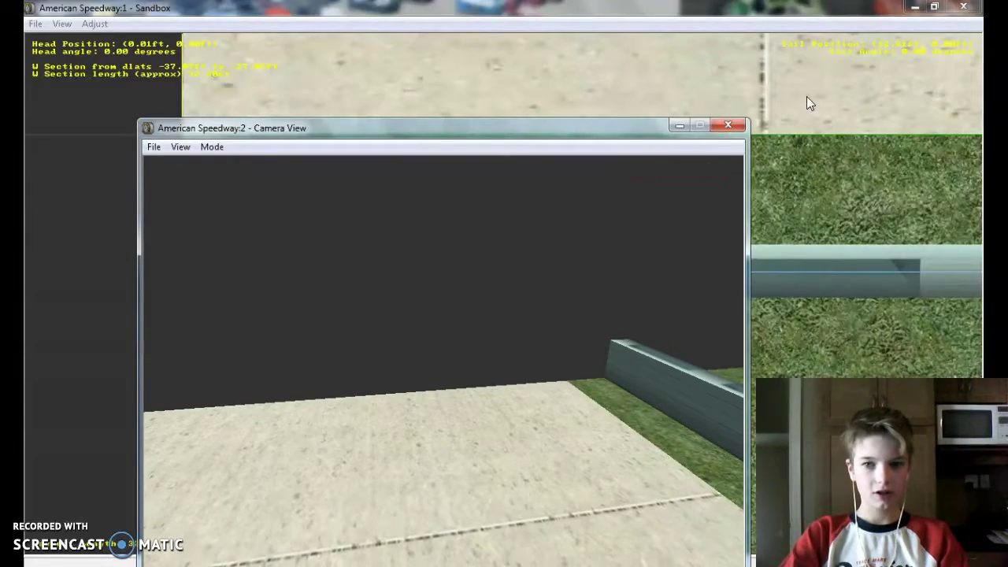
click(727, 126)
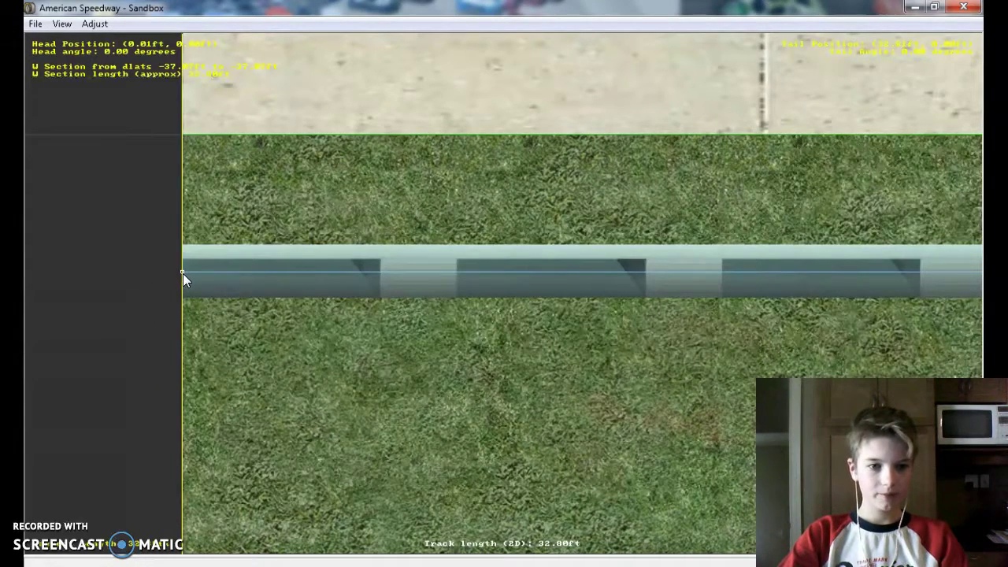
- Move the wall's head and tail points up so the wall runs straight along the lower edge of the concrete strip
drag(182, 274, 211, 162)
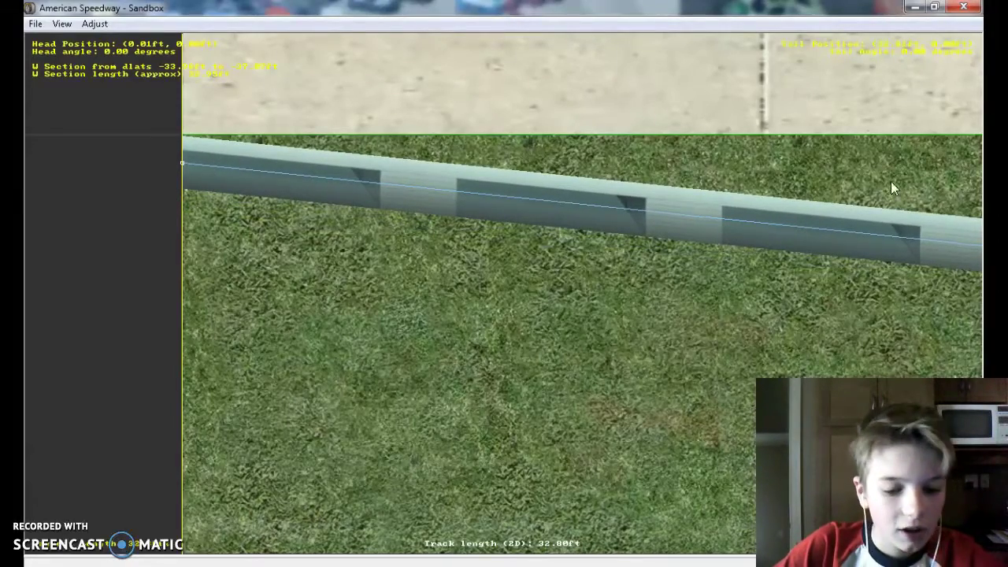
right_click(927, 192)
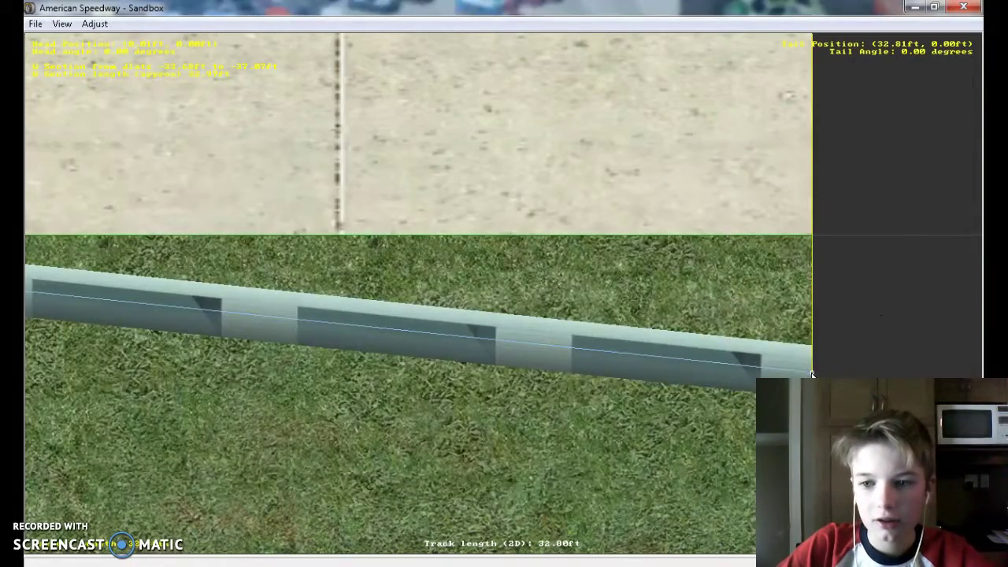
drag(813, 375, 818, 262)
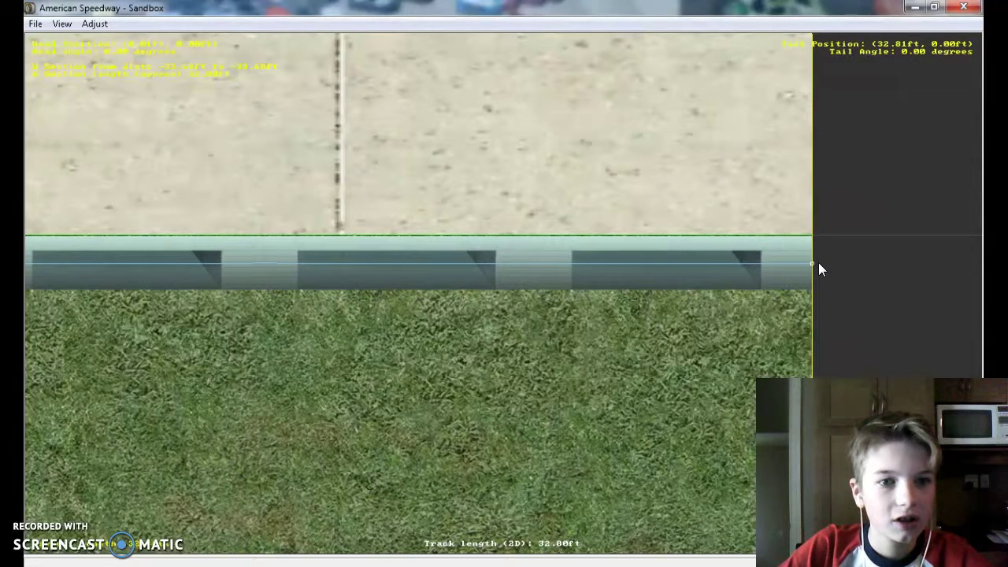
- Nudge the wall's tail and head points slightly further up, to about -33.63 ft lateral offset, closing in on the concrete edge
drag(813, 264, 813, 260)
drag(270, 259, 737, 304)
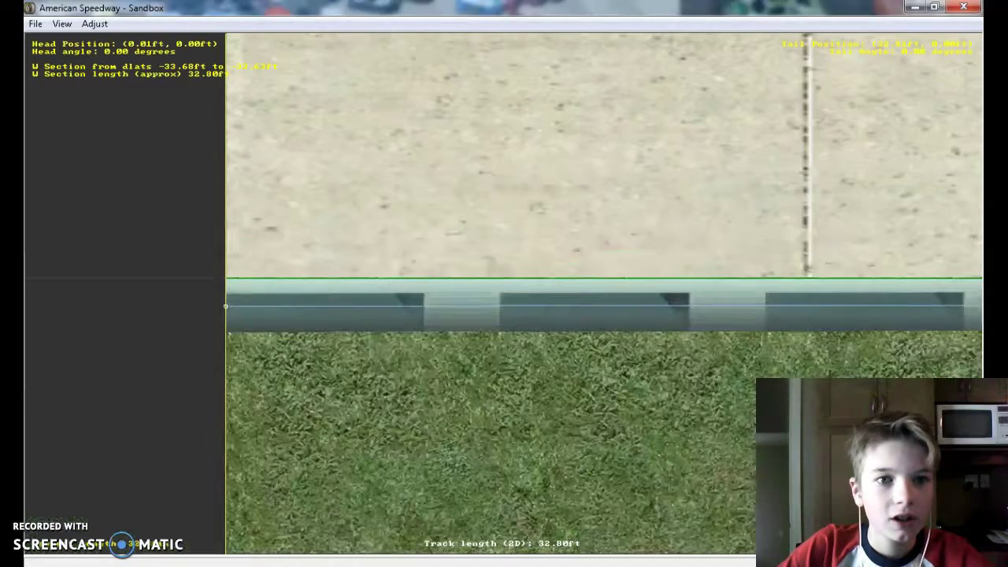
drag(227, 306, 226, 304)
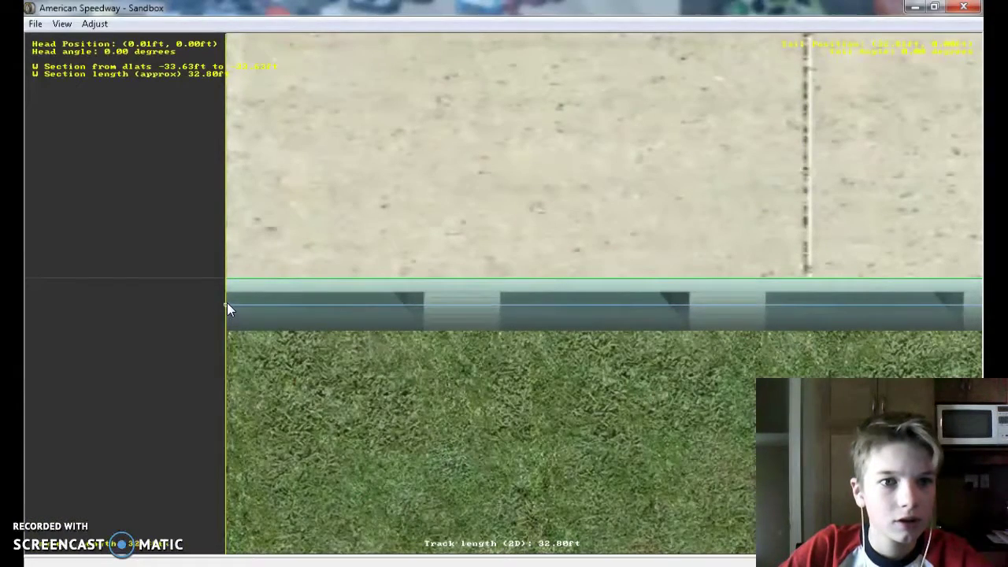
- Inspect the repositioned wall against the concrete in a slew-mode camera view, and close the view
click(62, 24)
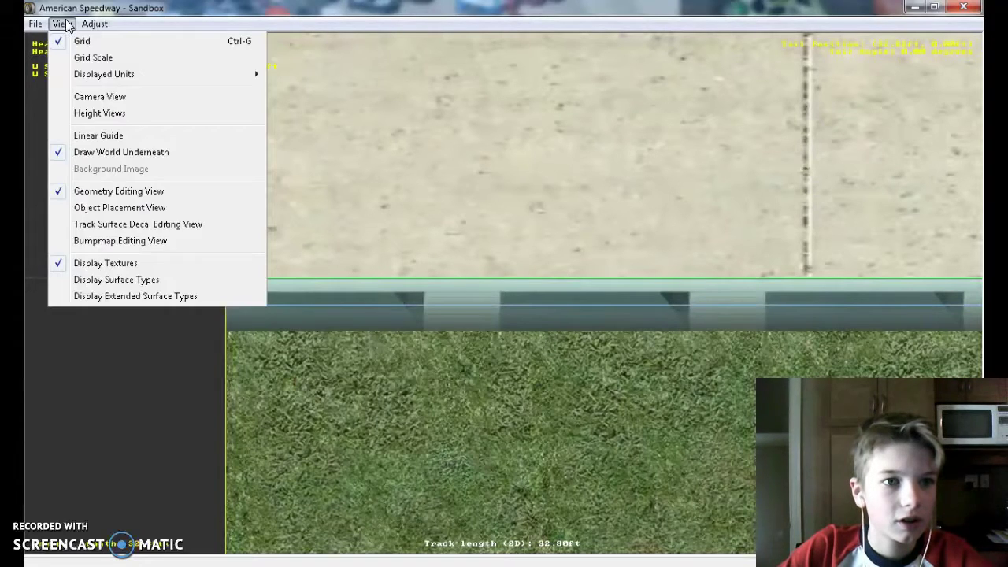
click(100, 97)
click(215, 147)
click(247, 182)
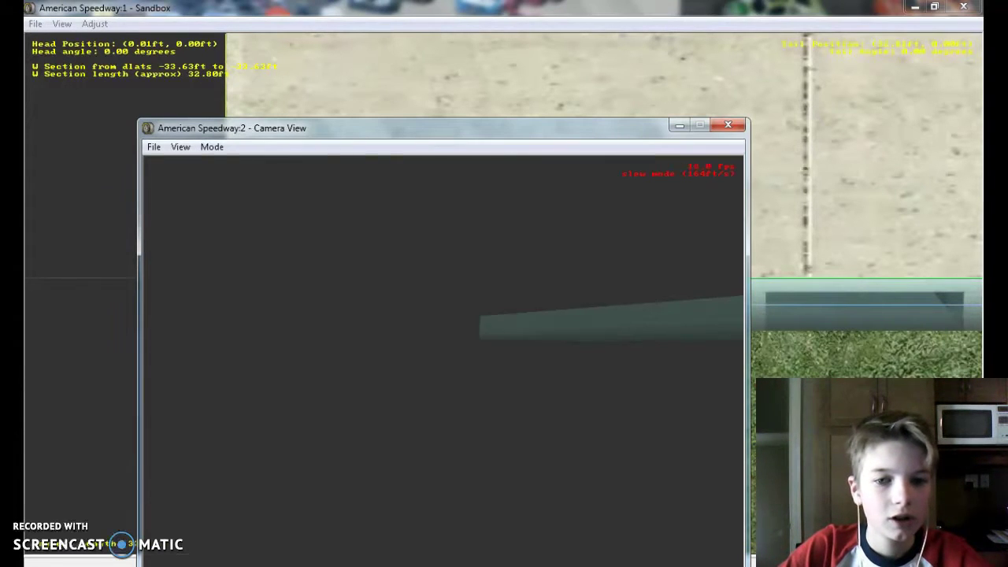
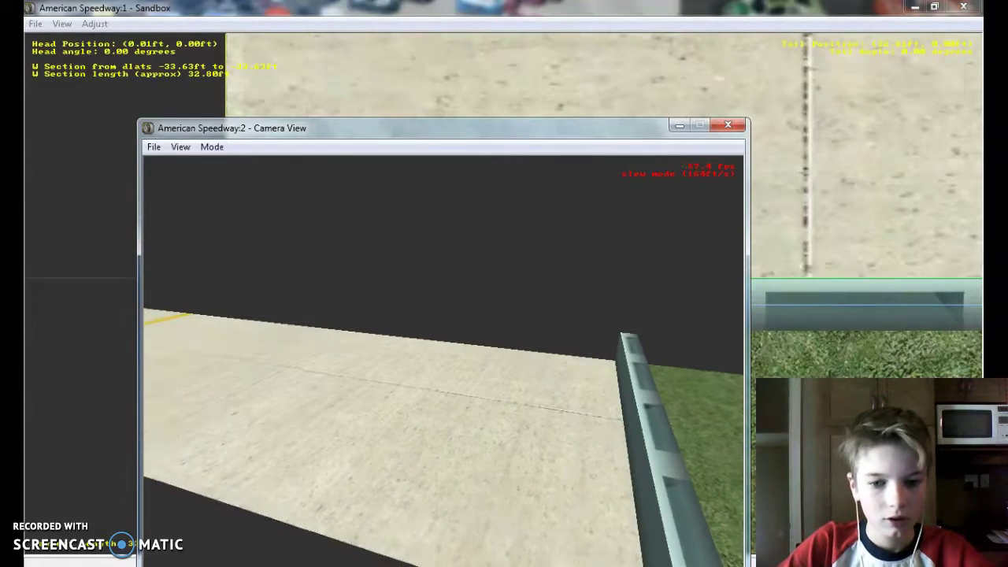
click(730, 126)
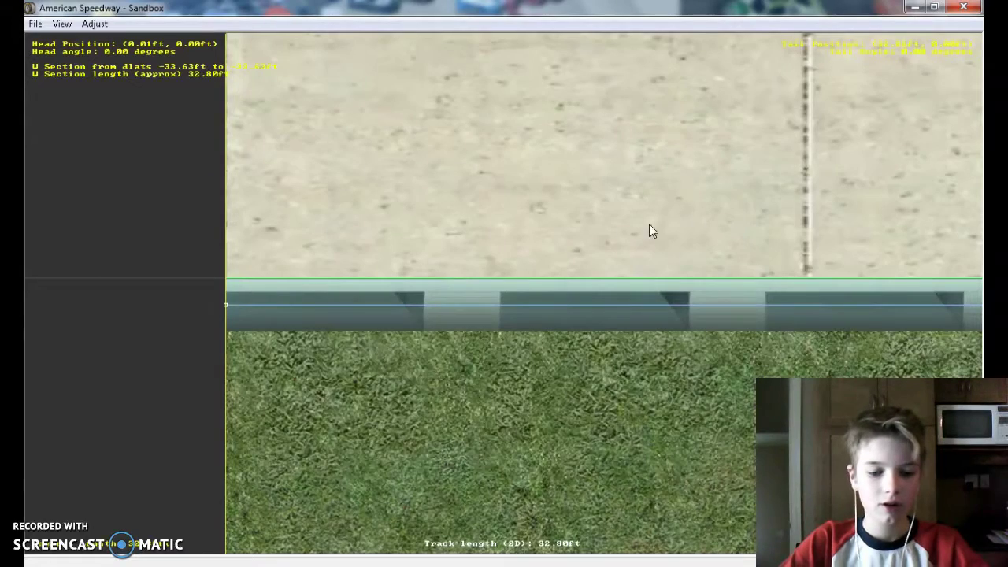
- Insert a second wall section across the grass below the soft wall, at about -38.41 ft lateral offset
scroll(607, 230, down, 2)
scroll(664, 298, down, 3)
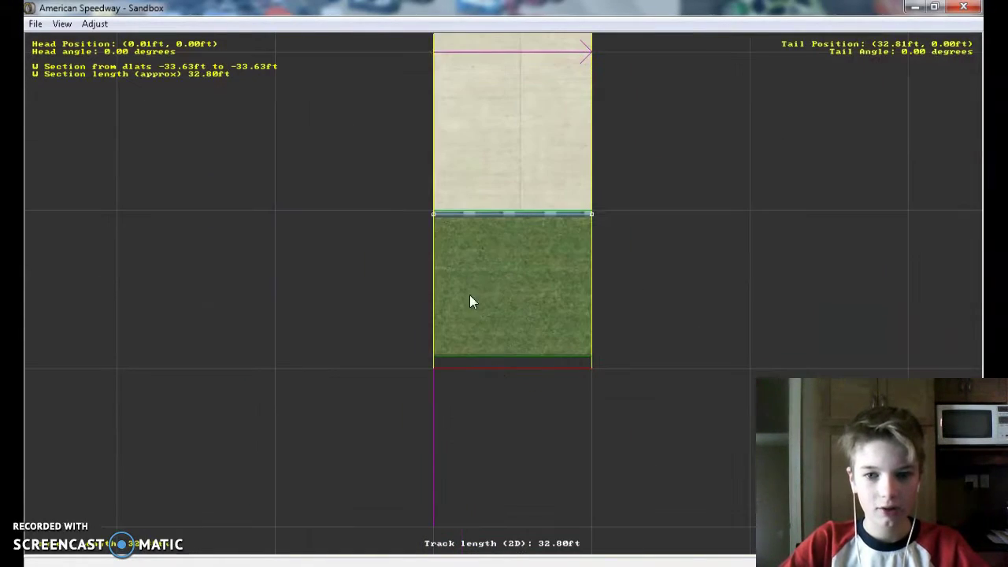
scroll(515, 239, up, 5)
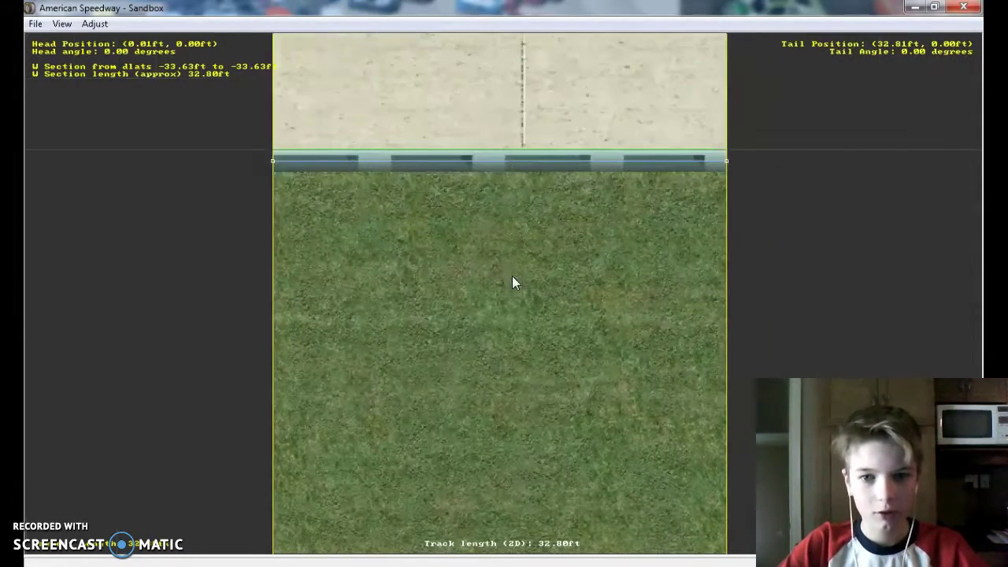
drag(491, 203, 497, 257)
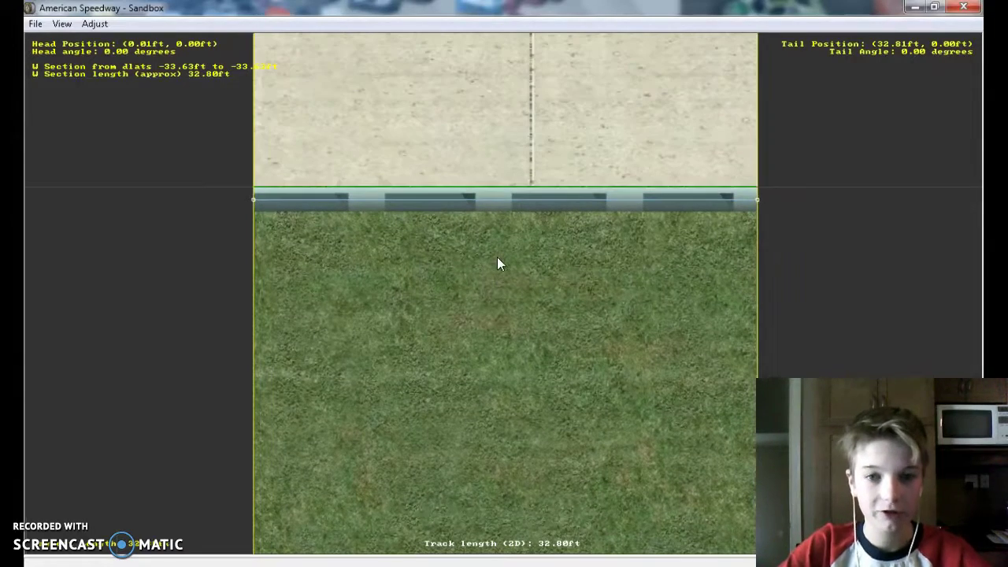
right_click(495, 273)
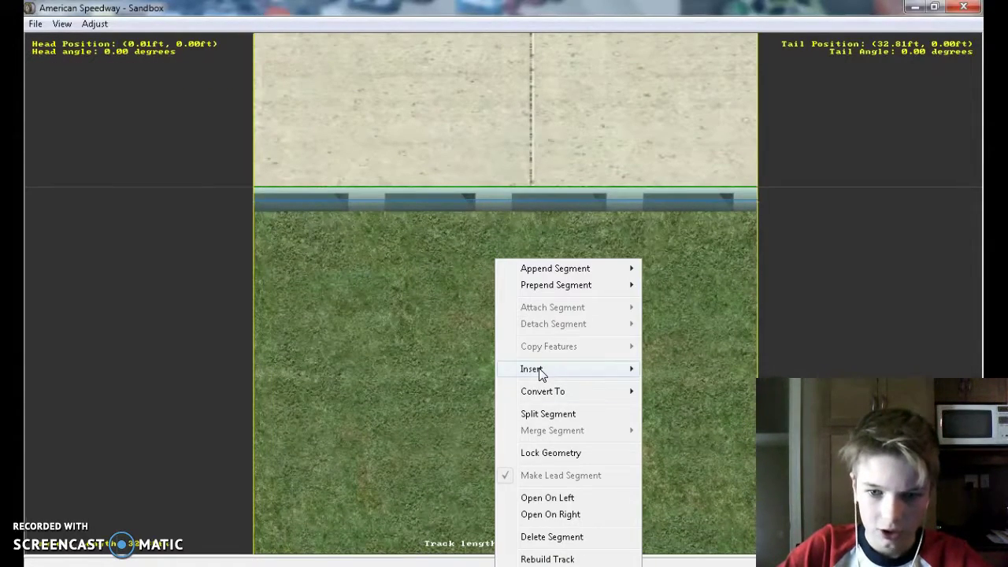
mouse_move(540, 370)
click(683, 385)
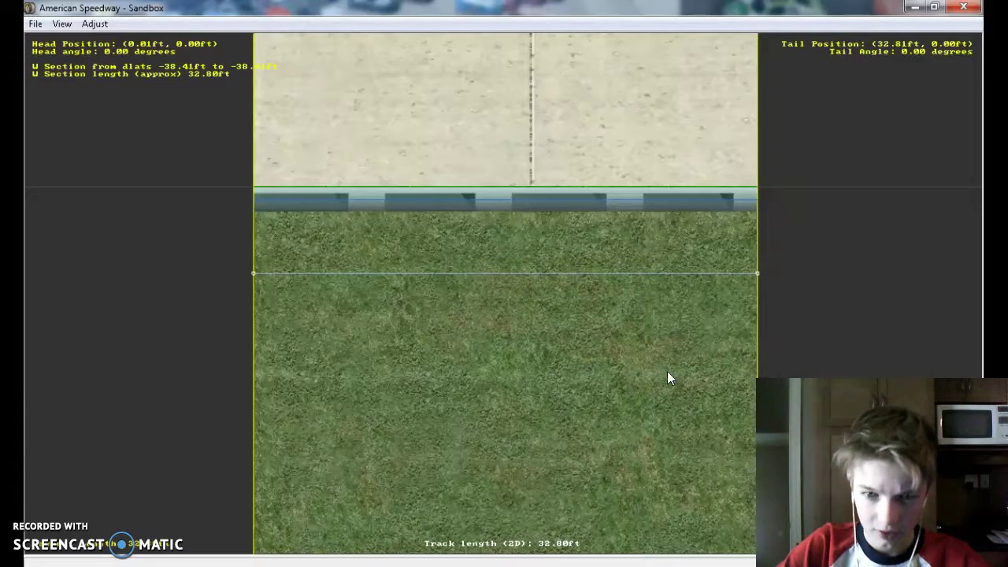
- Bring up the new wall's section properties and set its material to Wire Fence (left), leaving the secondary material undefined
mouse_move(414, 564)
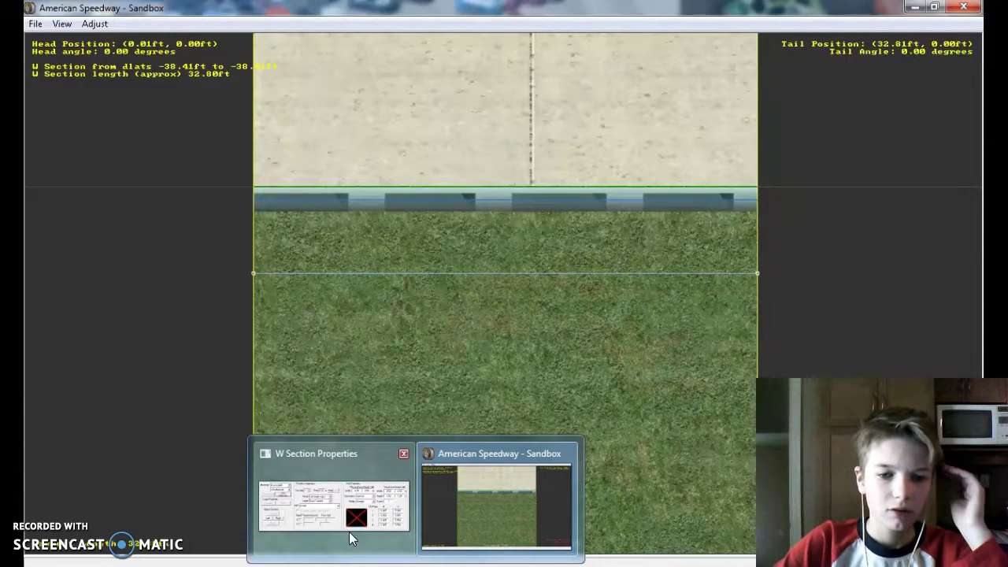
click(349, 533)
click(318, 368)
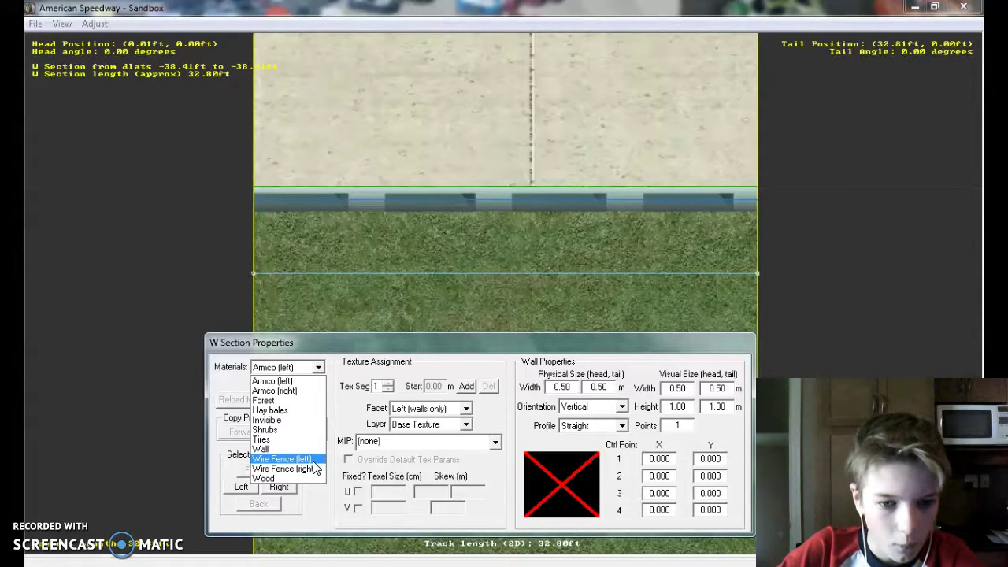
click(315, 462)
click(317, 384)
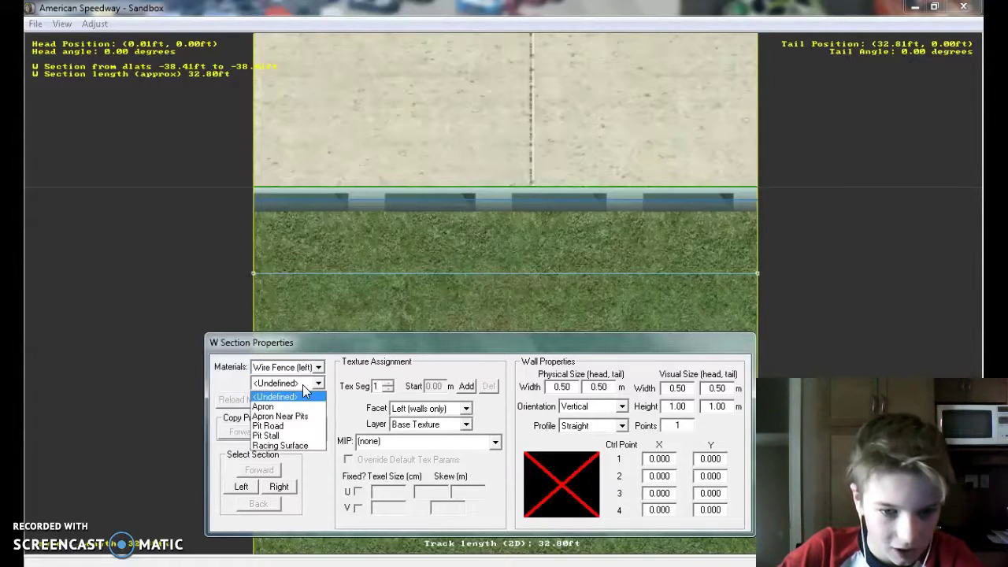
click(308, 386)
click(307, 386)
click(308, 386)
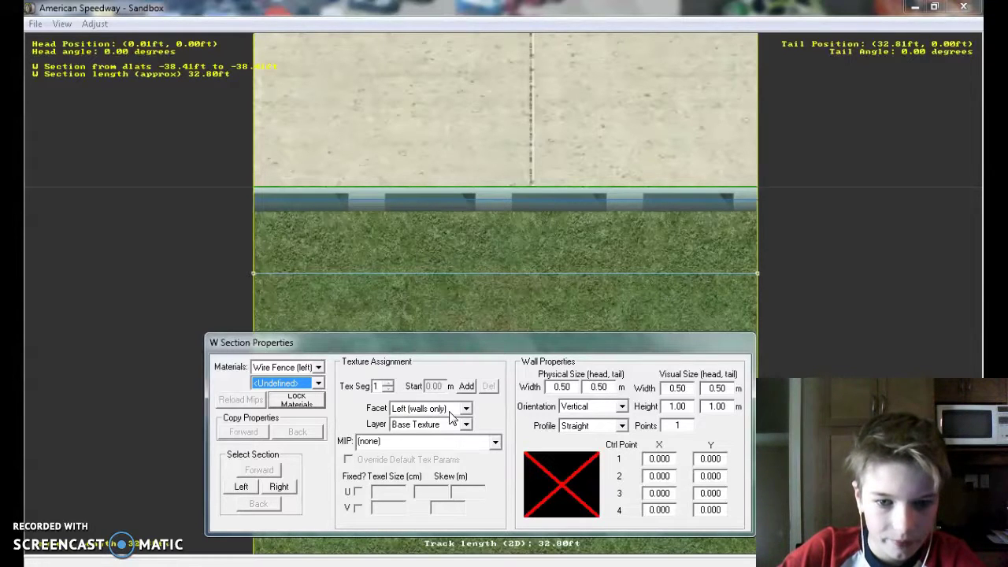
- Assign fence.mip as the base texture of the new wall's Left facet
click(451, 412)
click(439, 442)
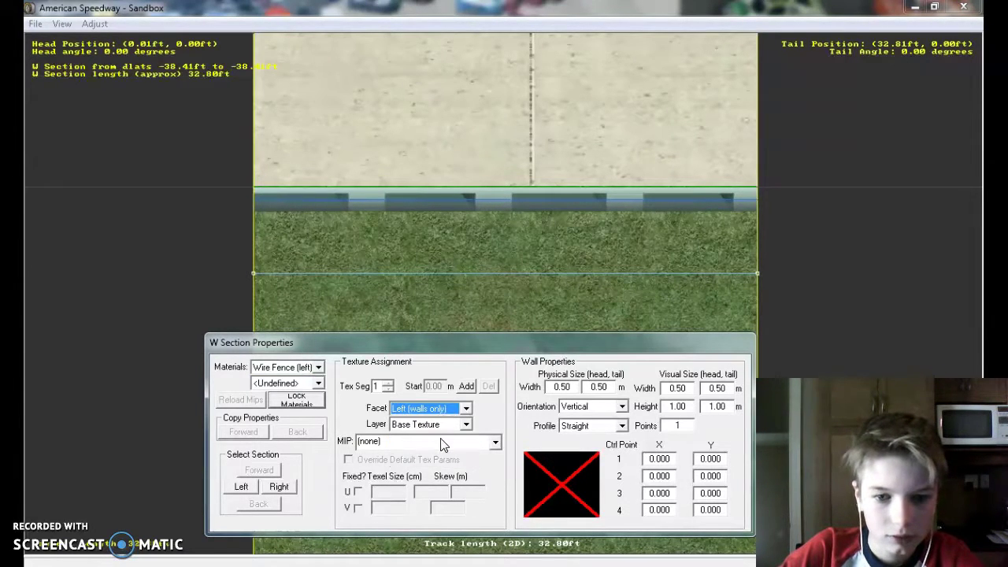
click(440, 444)
scroll(445, 516, down, 3)
scroll(445, 516, down, 15)
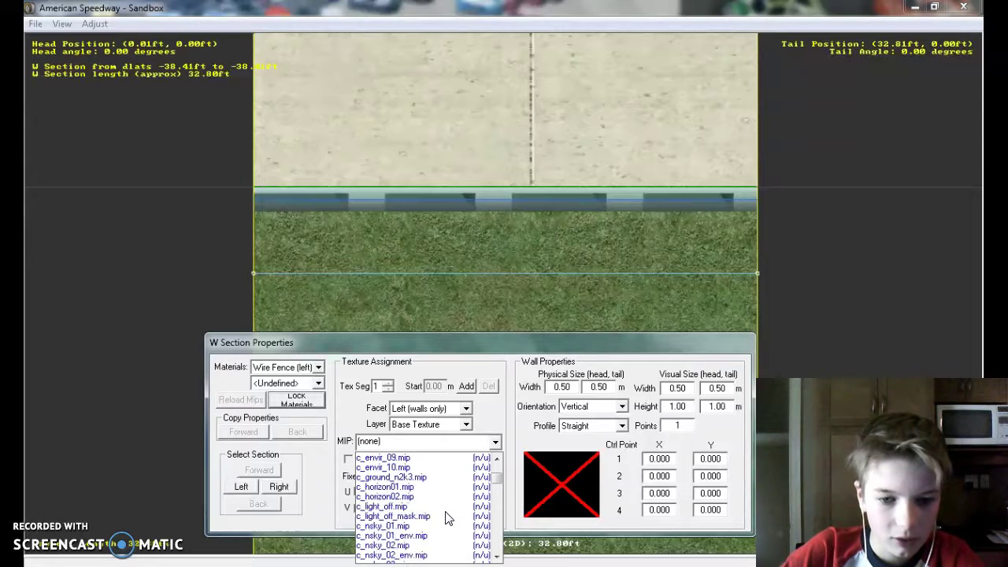
scroll(421, 532, down, 5)
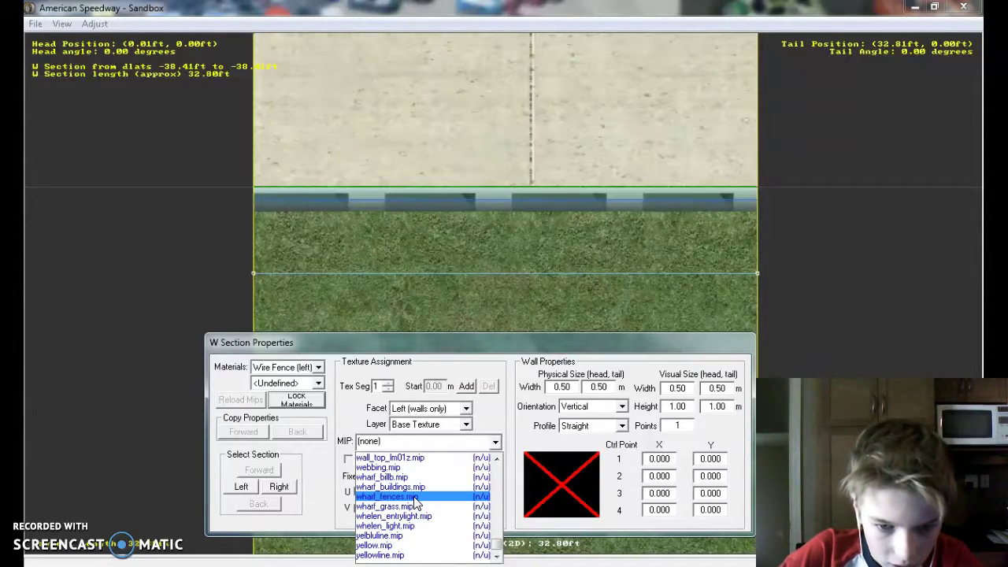
scroll(418, 508, up, 5)
scroll(417, 508, up, 10)
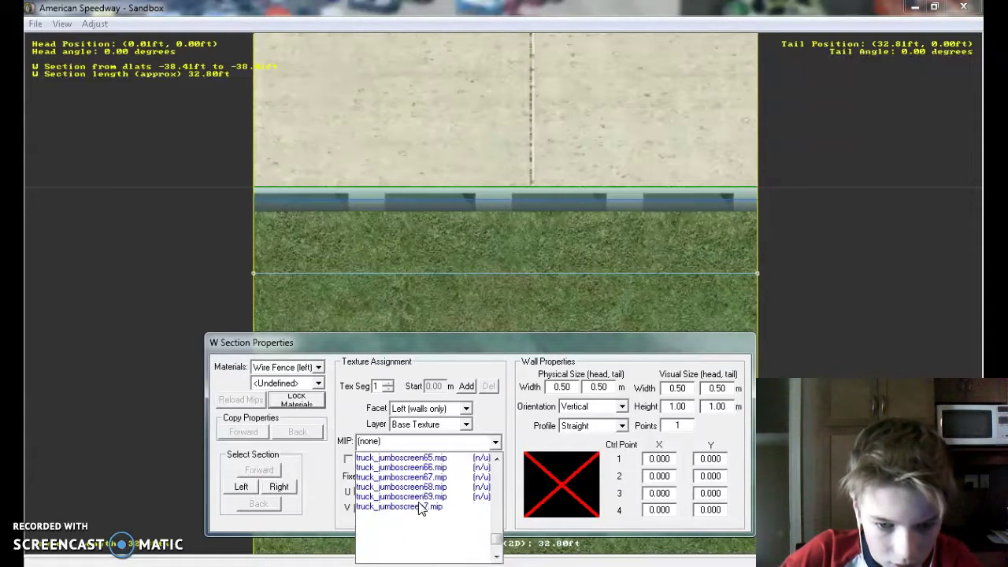
scroll(428, 513, down, 8)
scroll(428, 512, up, 15)
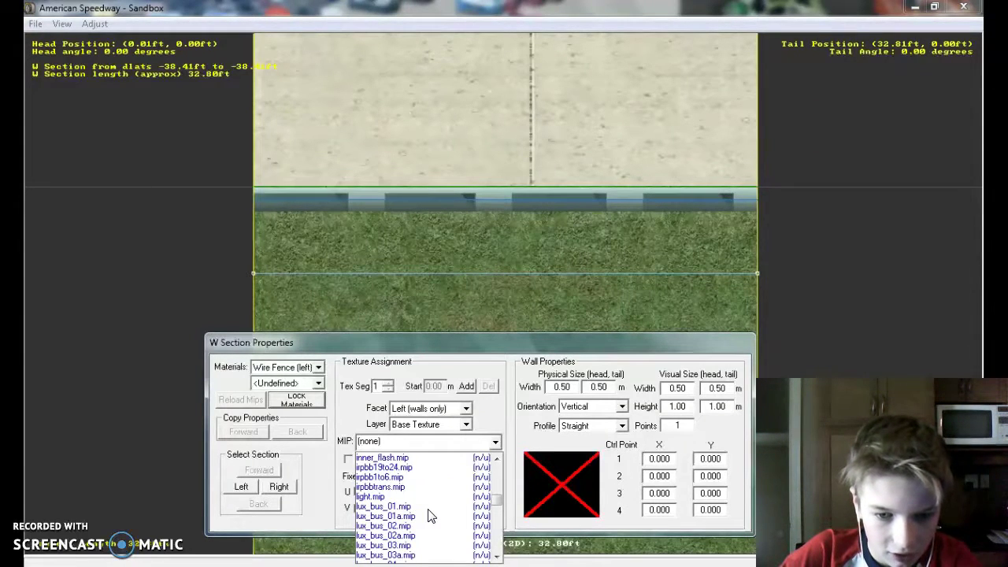
scroll(427, 514, up, 10)
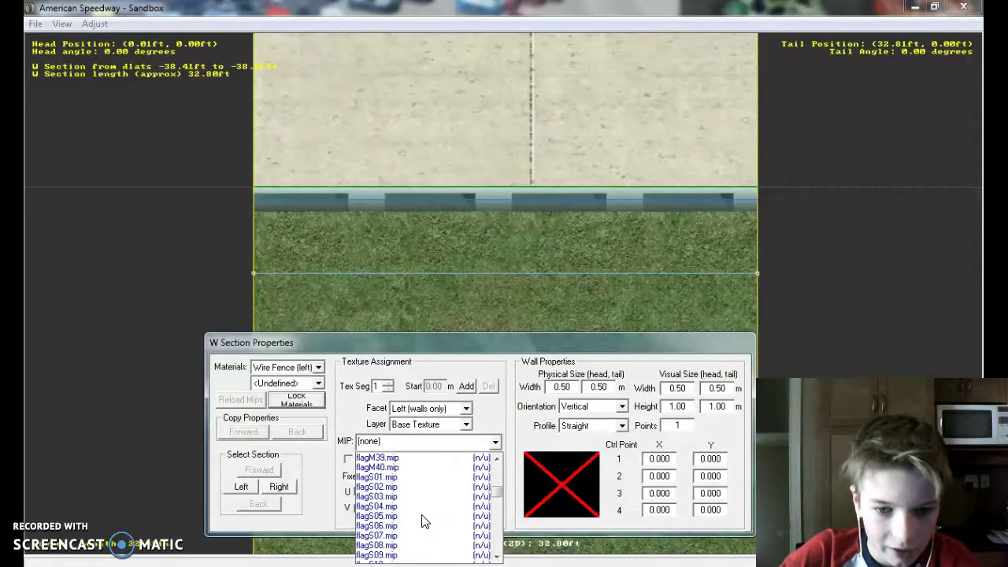
scroll(422, 520, up, 15)
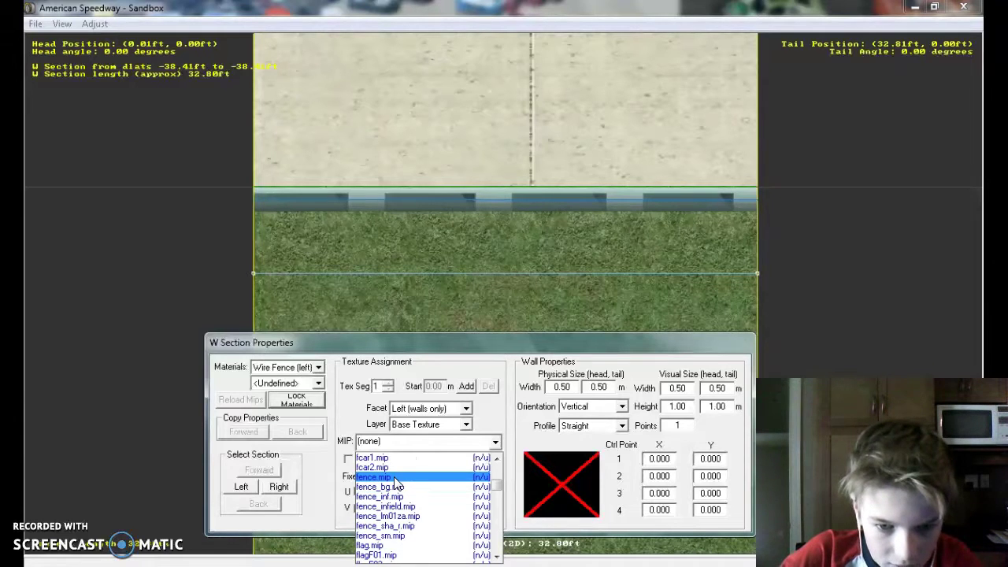
click(397, 478)
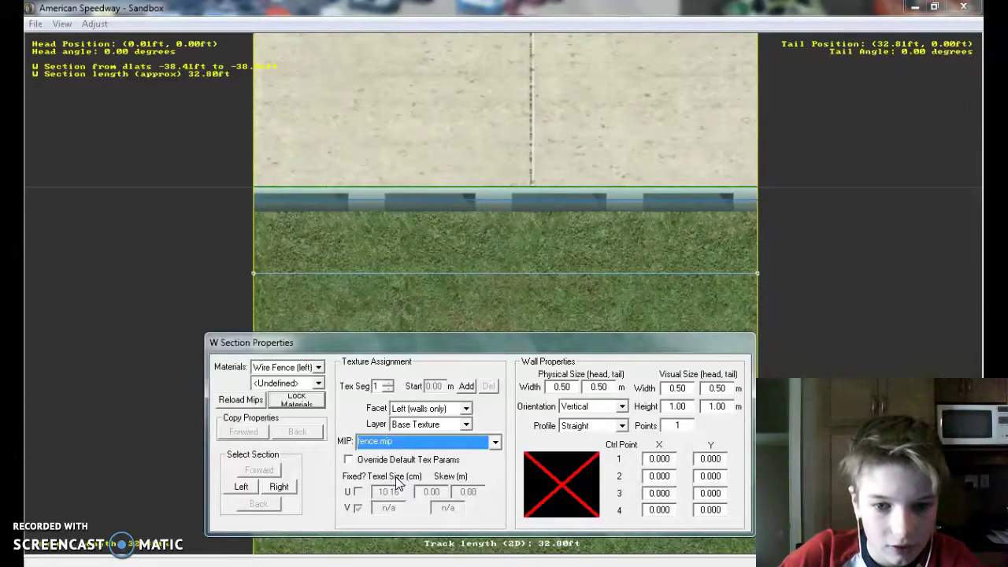
- Override the fence texture's default parameters, unfix V, and set the texel size to U 1 cm and V 4 cm
click(398, 459)
click(357, 509)
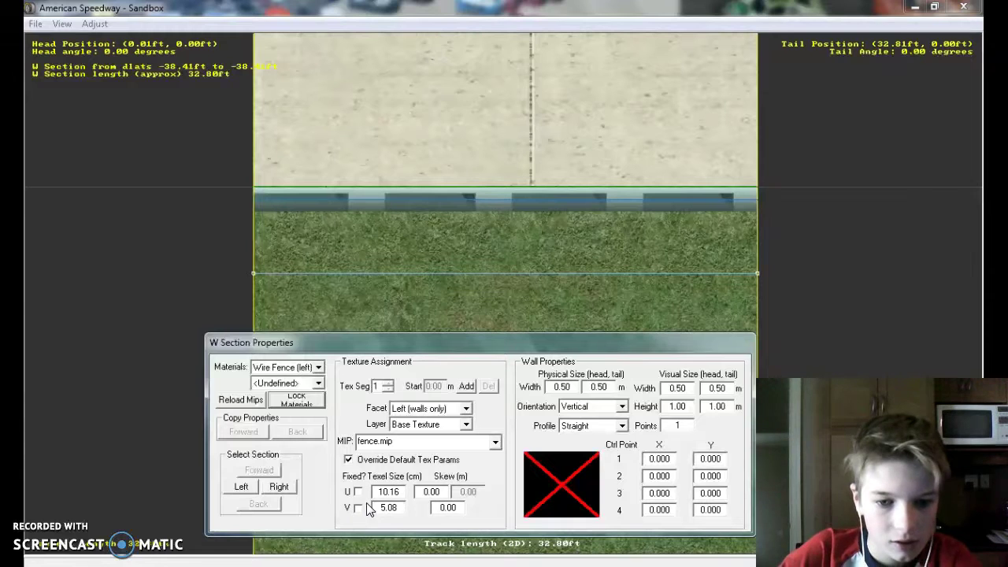
drag(409, 492, 373, 507)
text(1)
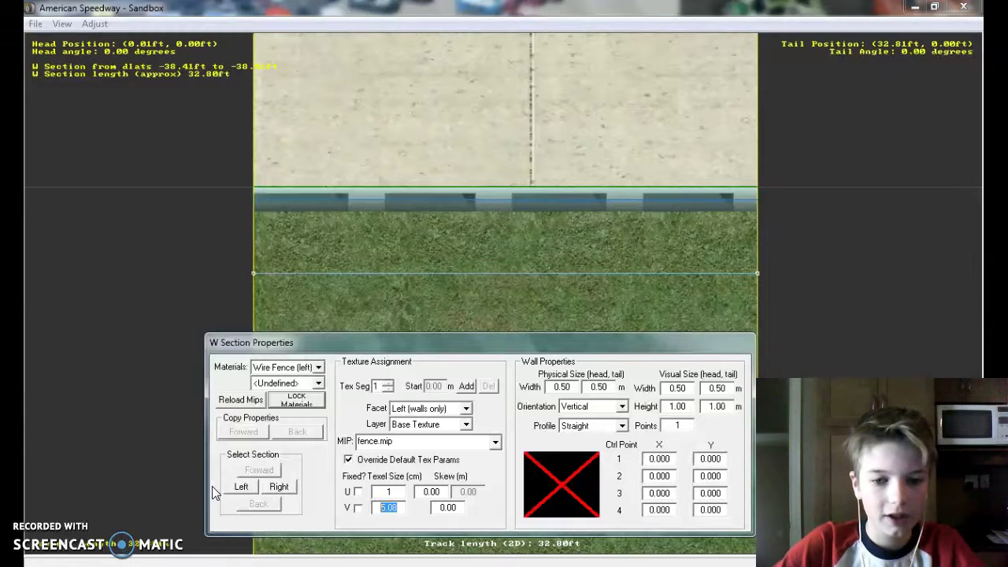
text(4)
- Keep the fence wall's orientation Vertical and set its profile to Curved
click(597, 407)
click(583, 420)
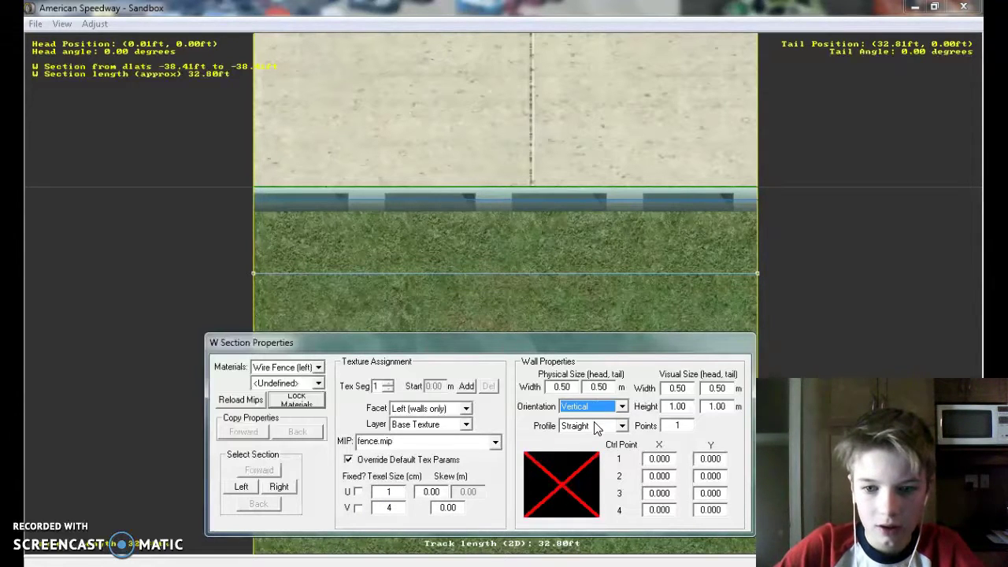
click(594, 425)
click(586, 453)
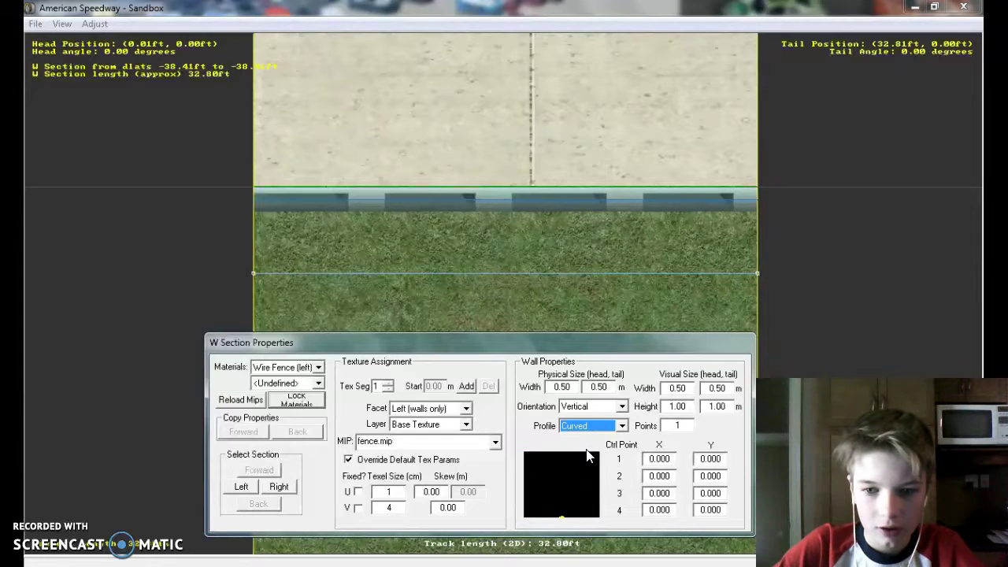
- Set control point 1 of the fence's curved profile to X -0.20 and Y -0.20
double_click(670, 457)
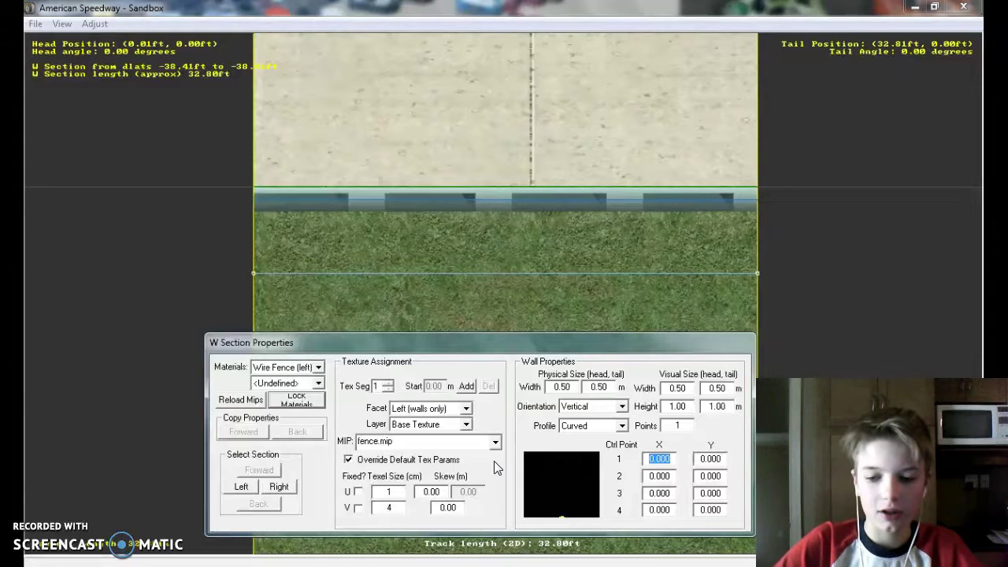
key(BackSpace)
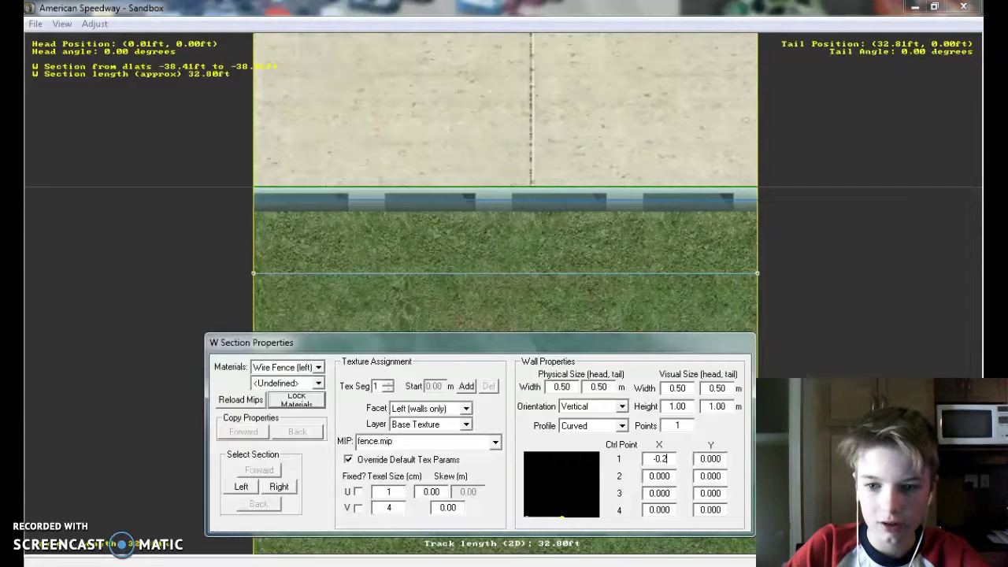
double_click(718, 459)
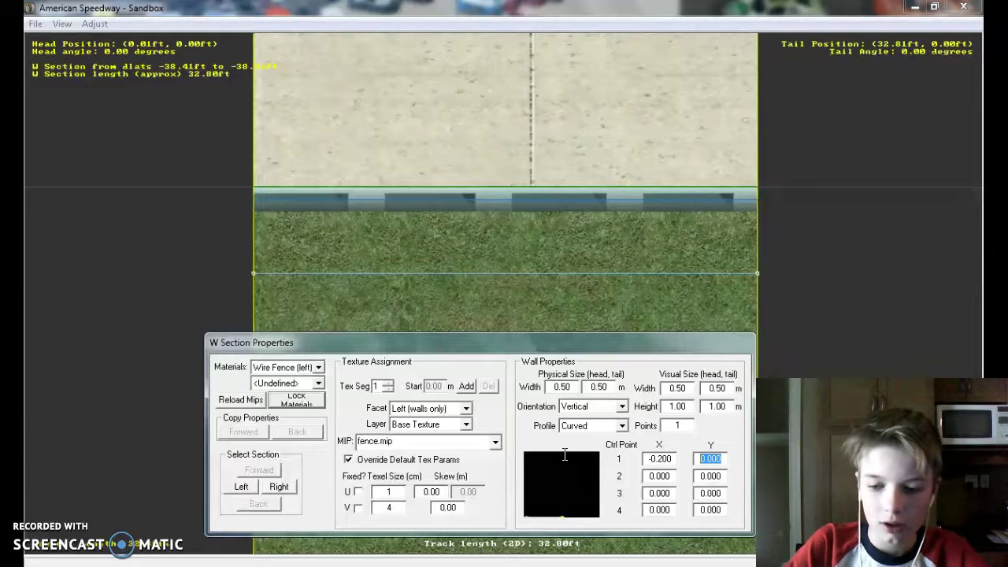
text(0)
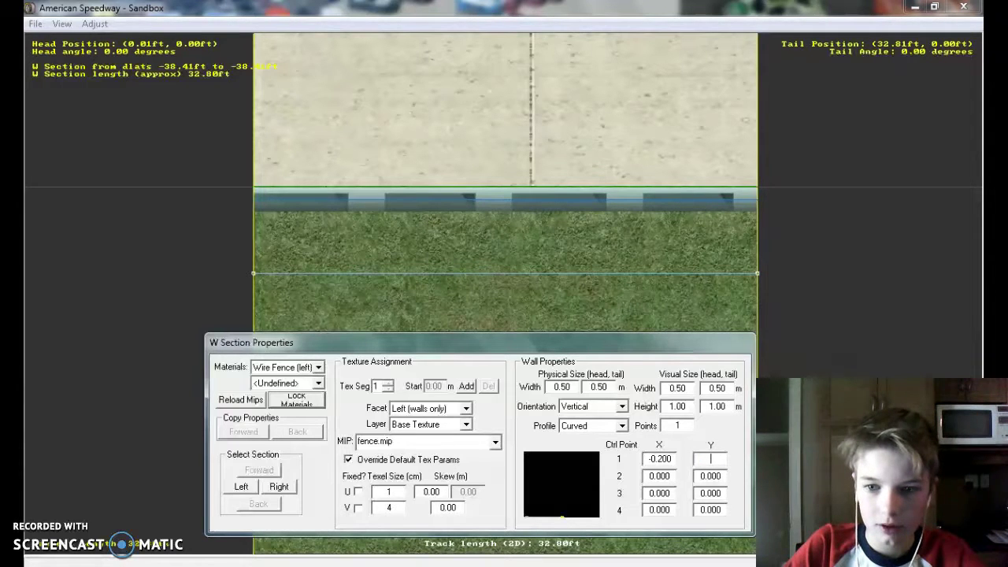
text(.20)
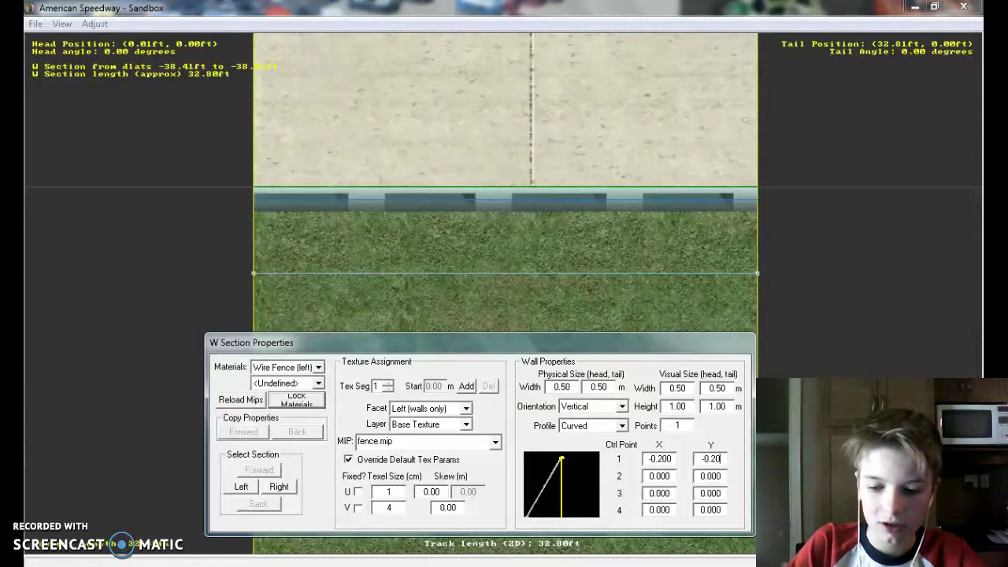
- Set control point 2 of the fence's curved profile to X -0.400 and Y -0.400
double_click(676, 478)
text(-)
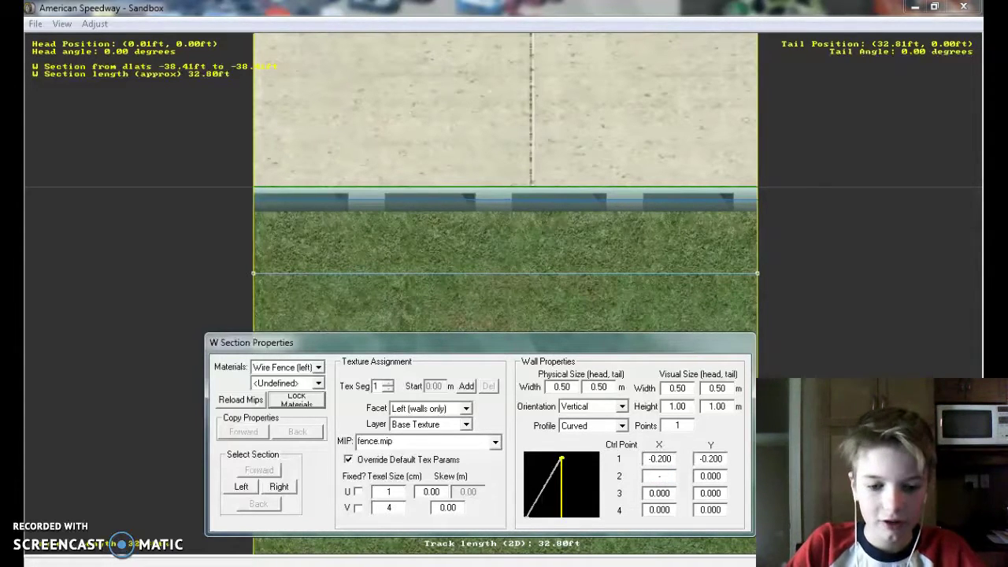
text(0.40)
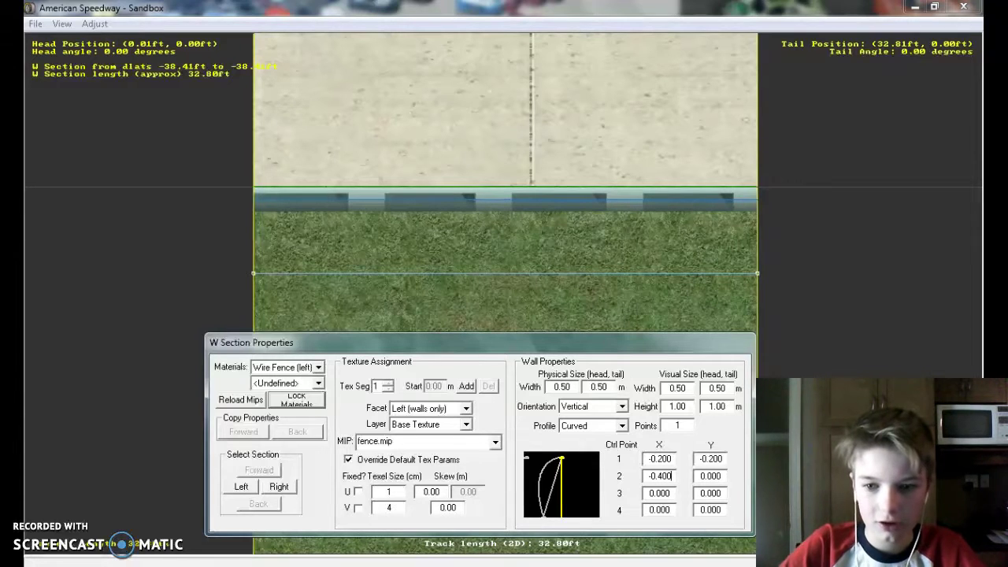
double_click(710, 476)
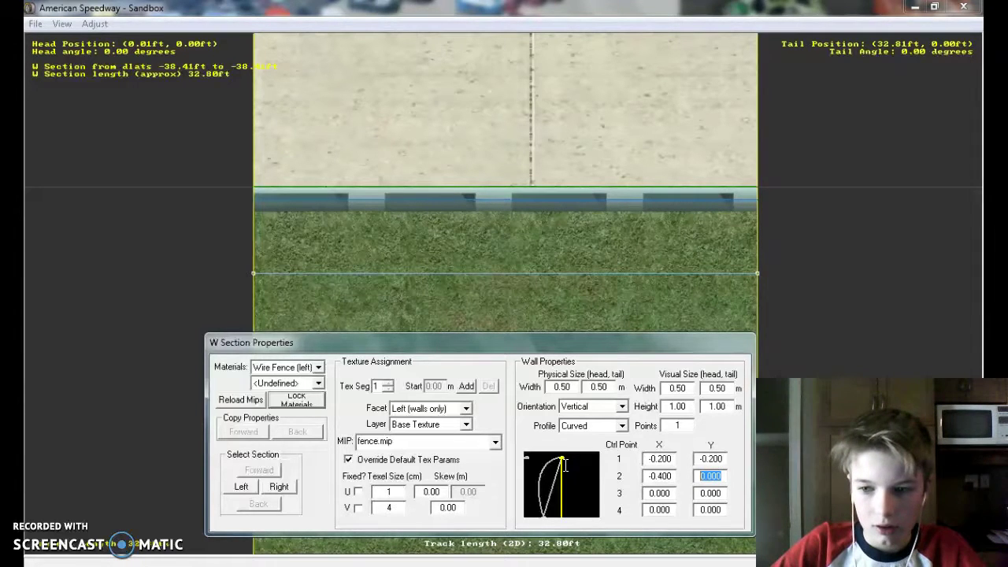
text(-0)
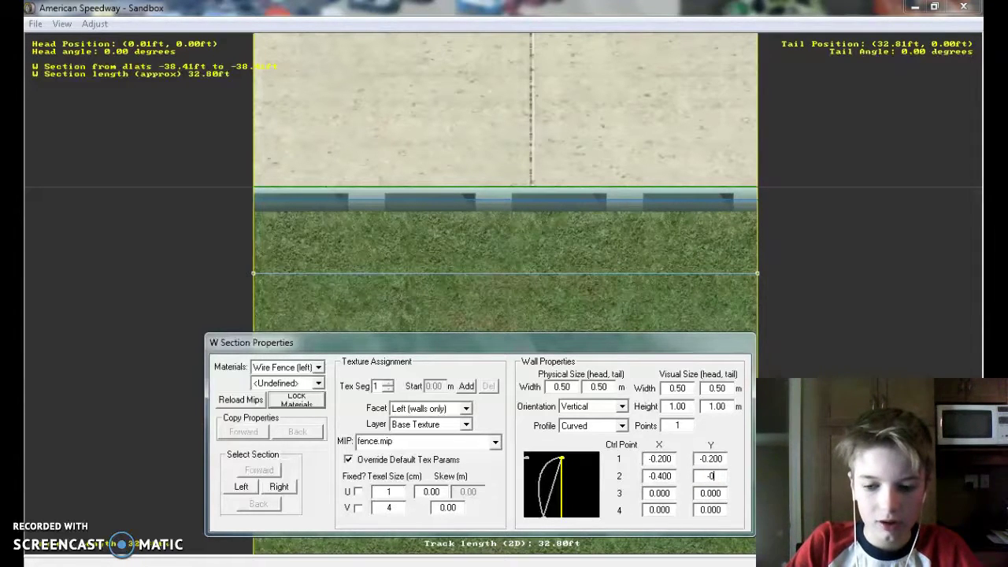
text(.400)
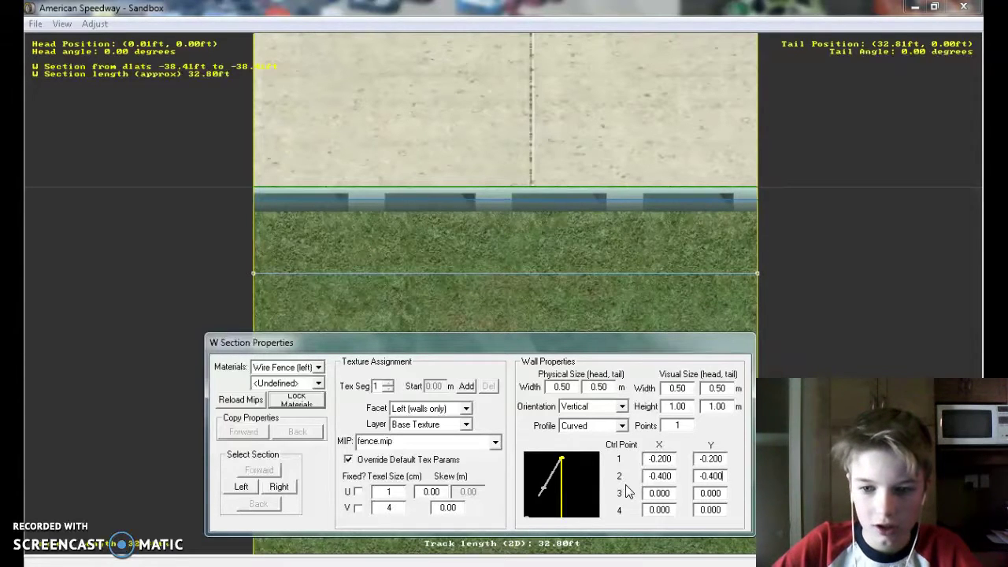
- Set the X values of the fence profile's control points 3 and 4 to -0.600 and -0.800
double_click(671, 493)
key(BackSpace)
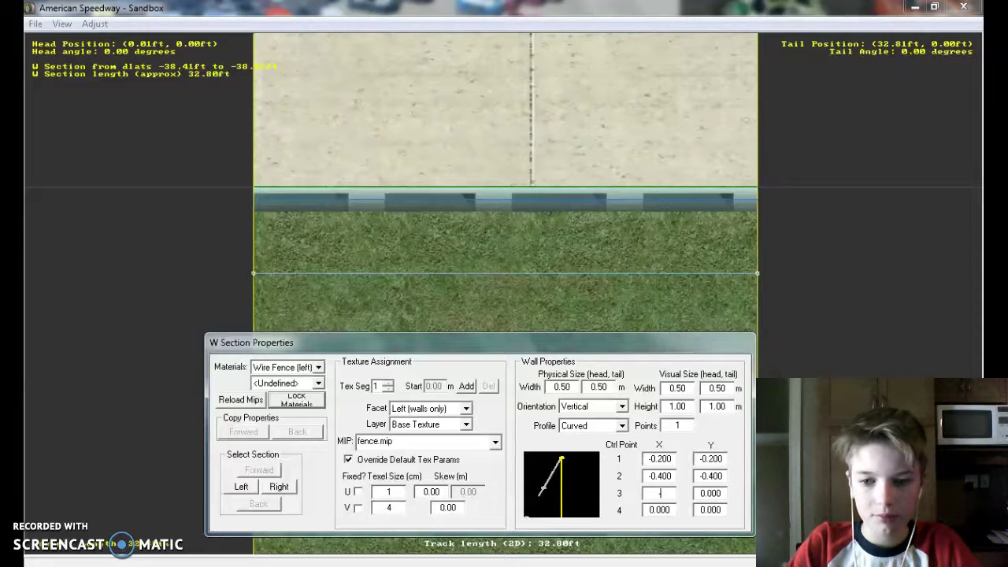
text(-0.6)
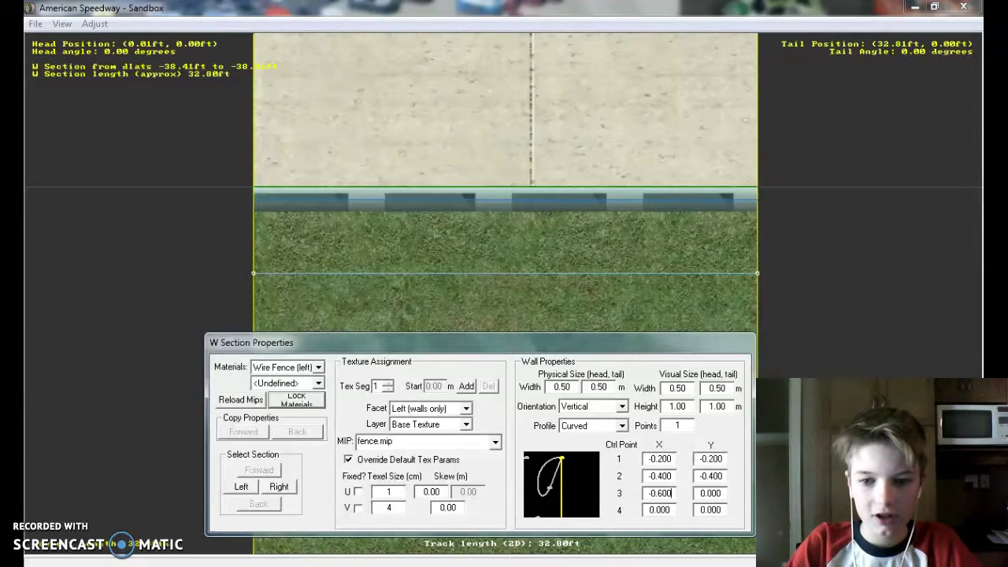
double_click(667, 508)
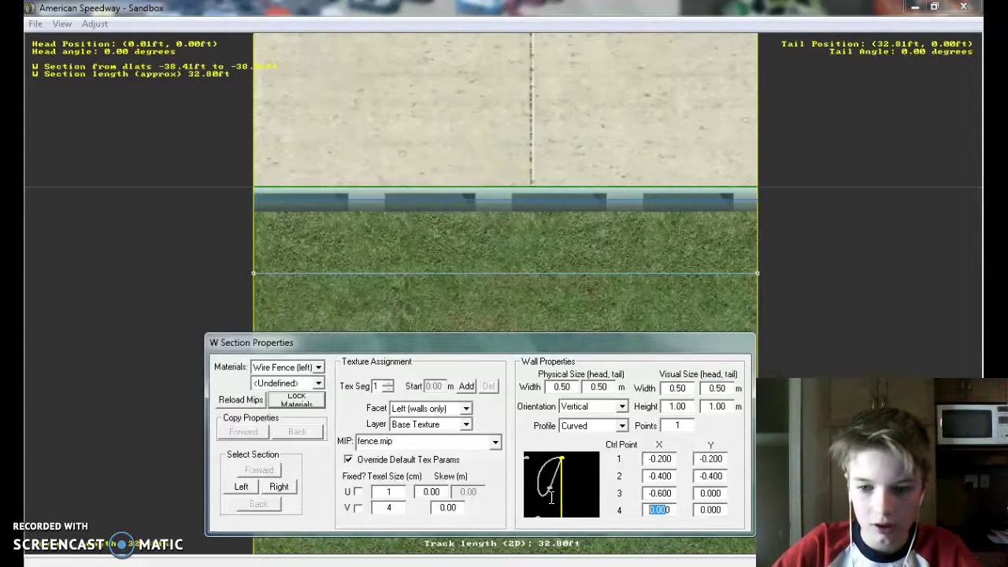
text(-0)
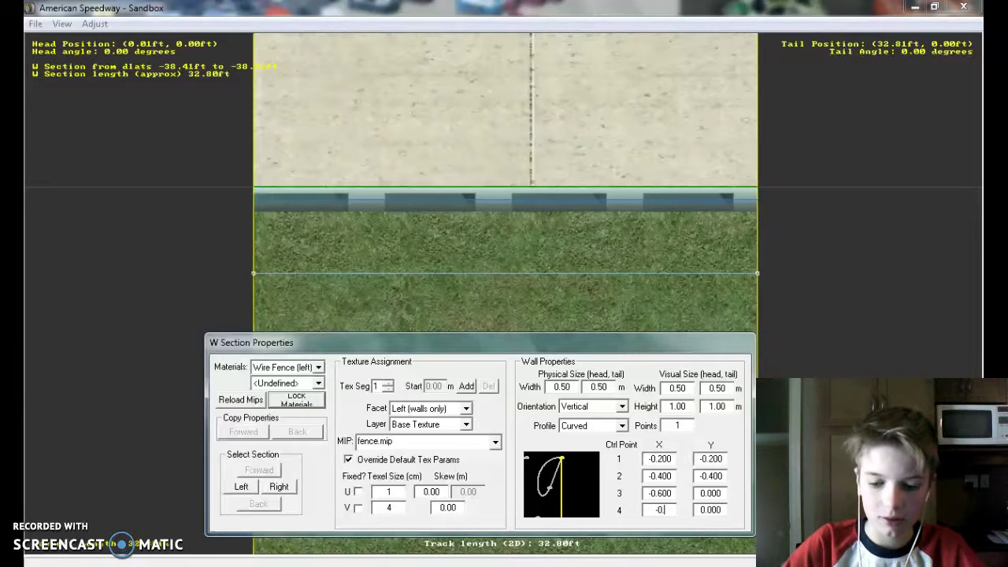
text(.800)
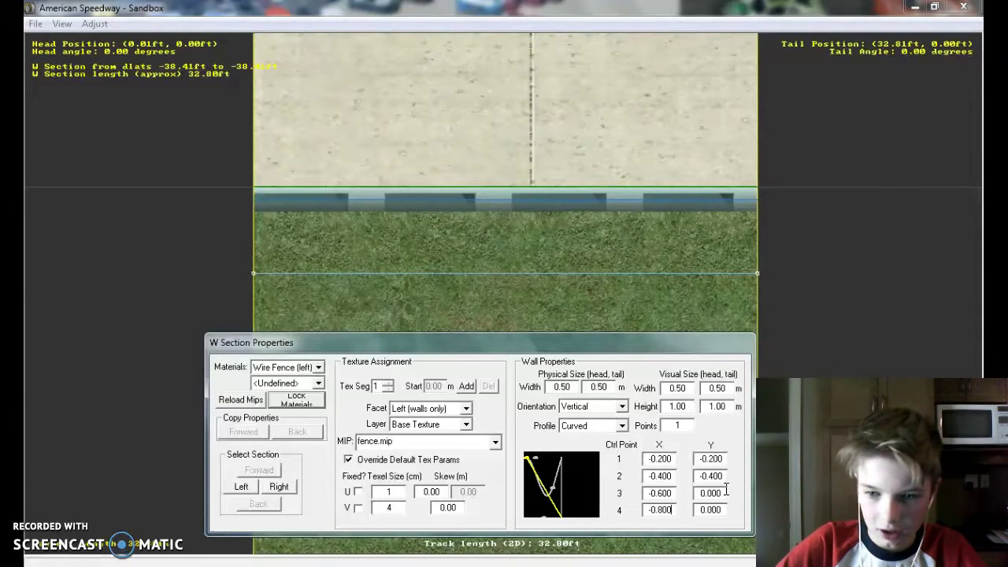
- Set the Y values of the fence profile's control points 3 and 4 to -0.500 and -0.600
drag(725, 490, 645, 490)
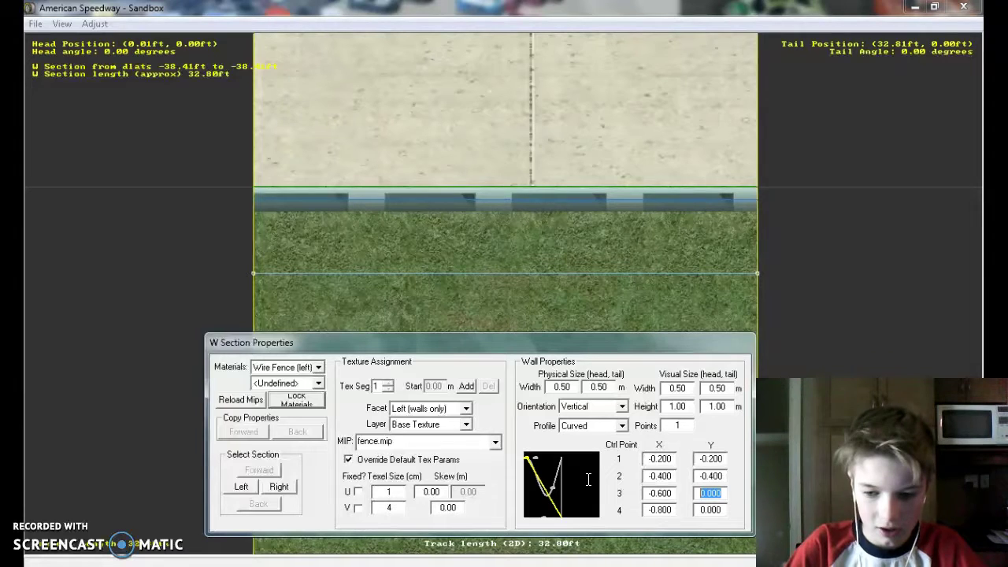
text(-0.500)
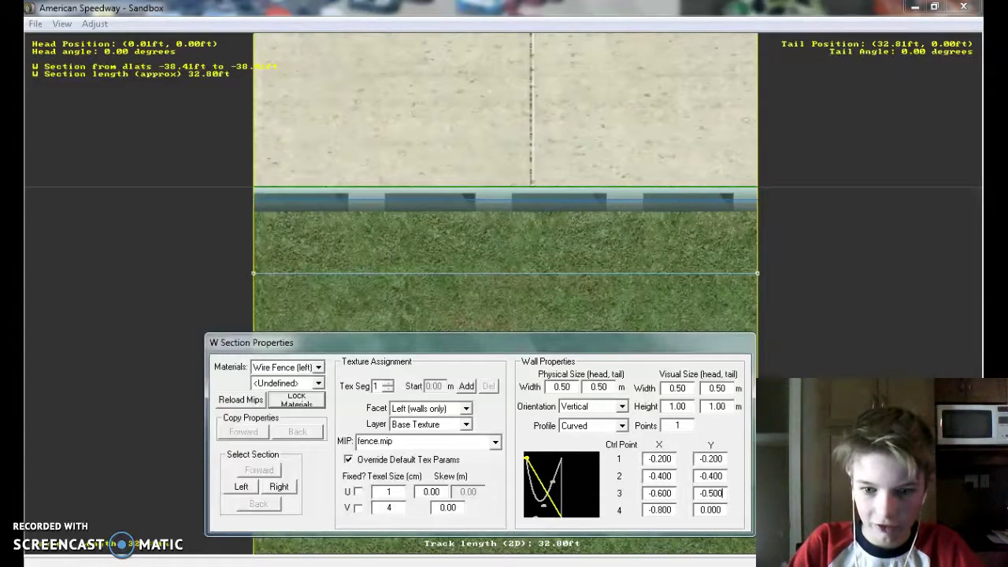
drag(719, 510, 568, 483)
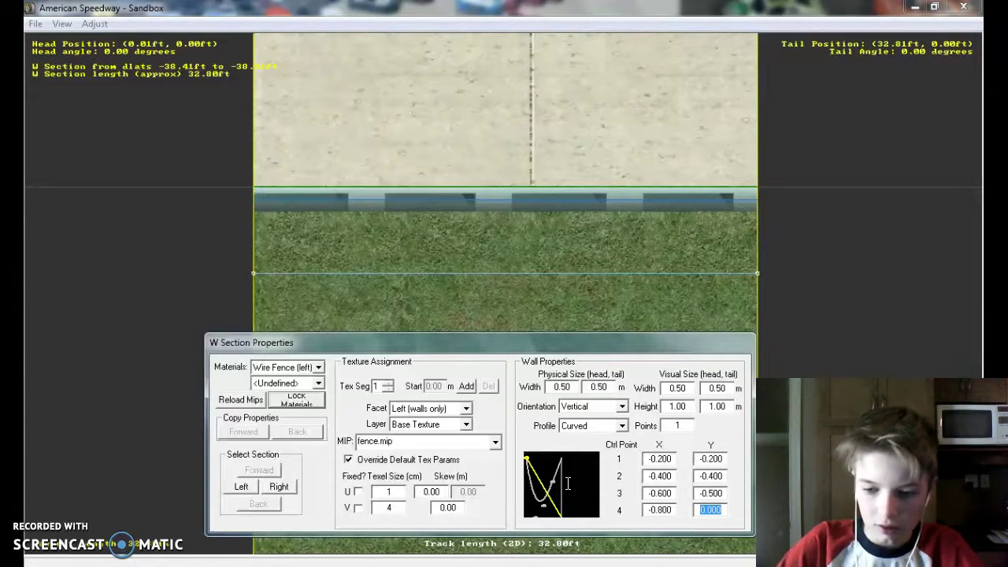
text(-)
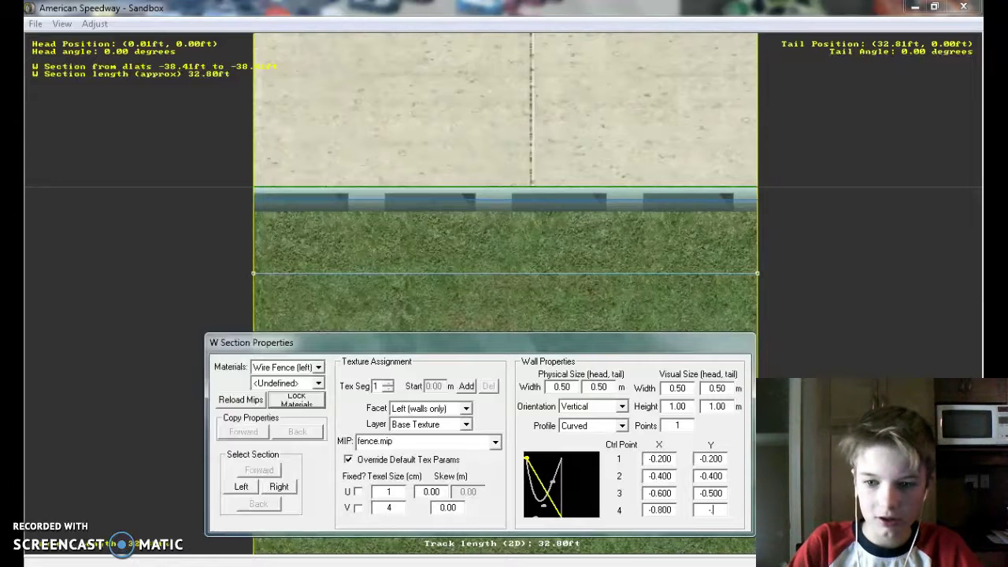
text(0.)
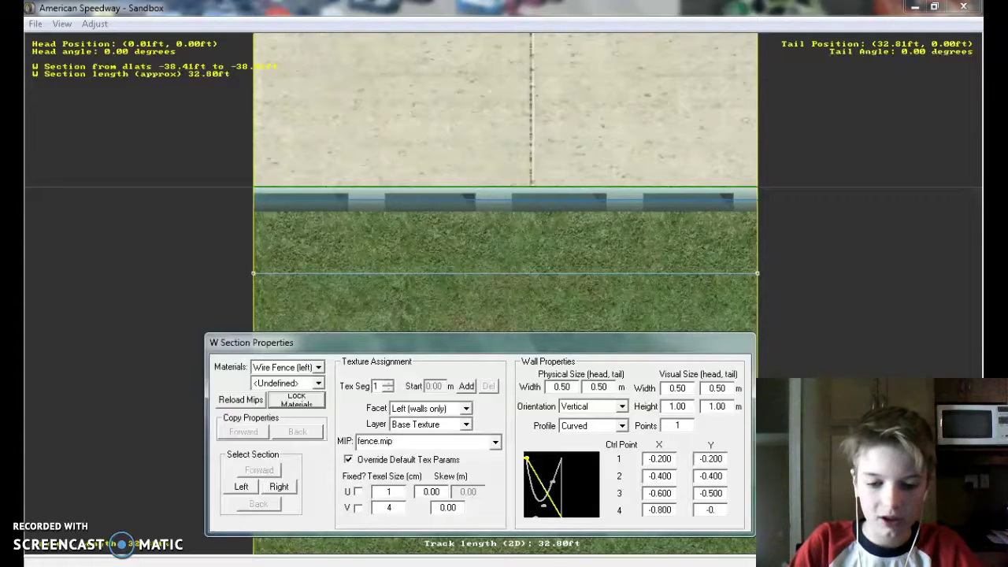
text(600)
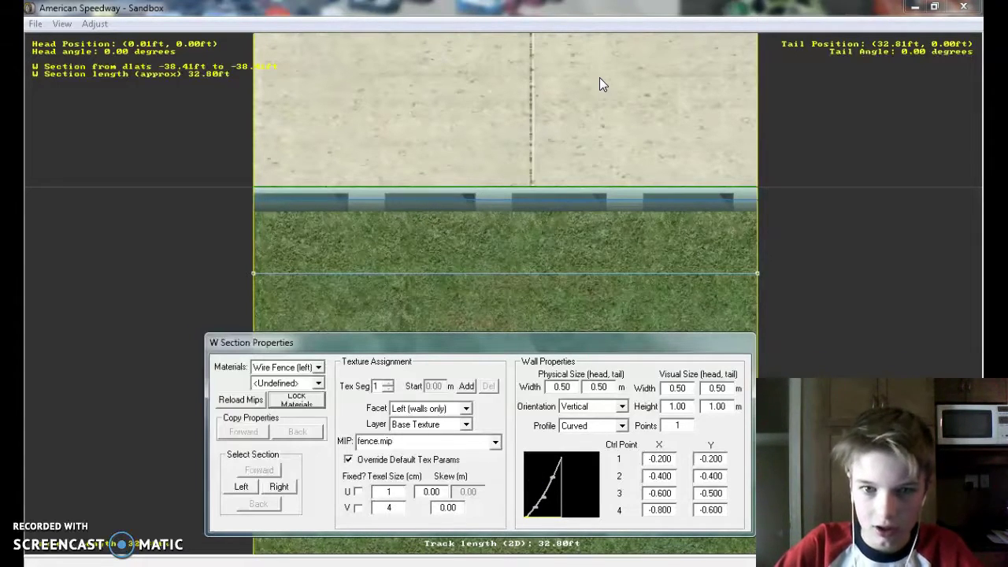
- Close the wall section's properties and open a camera view of the track in Slew Mode
key(Escape)
click(62, 24)
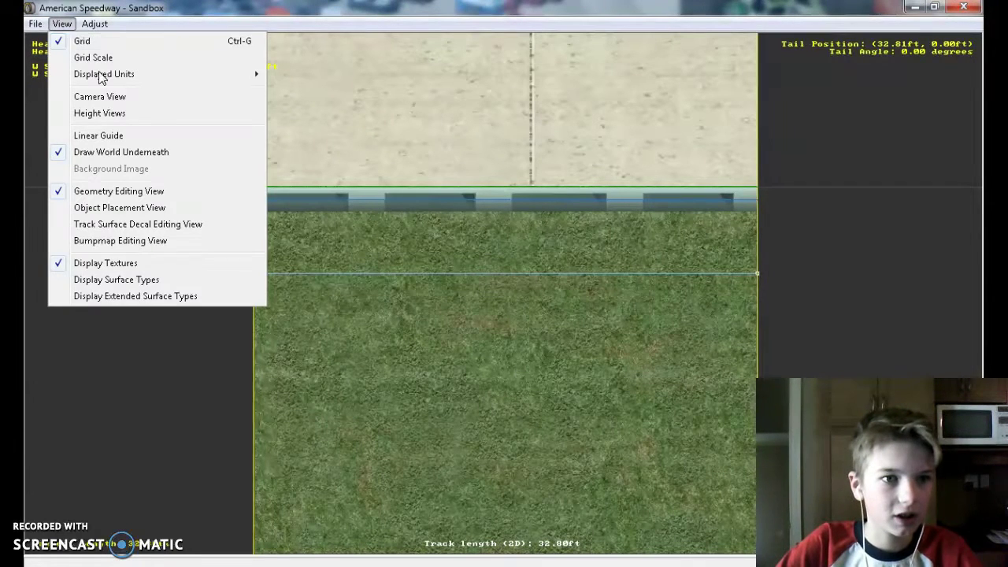
click(114, 97)
click(212, 146)
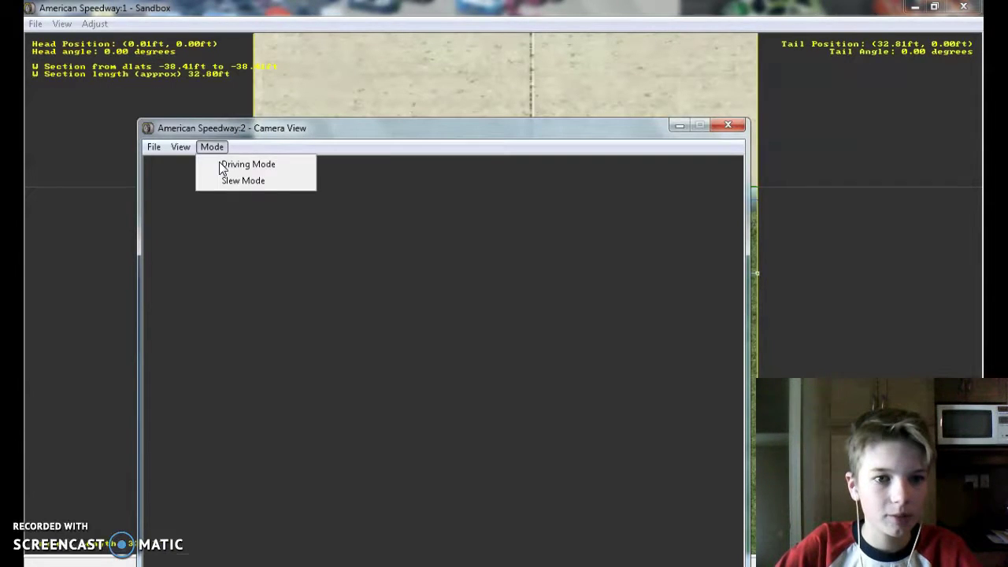
click(233, 180)
- Fly around the soft wall and grass to examine the wire fence in 3D, and close the camera view
key(Down)
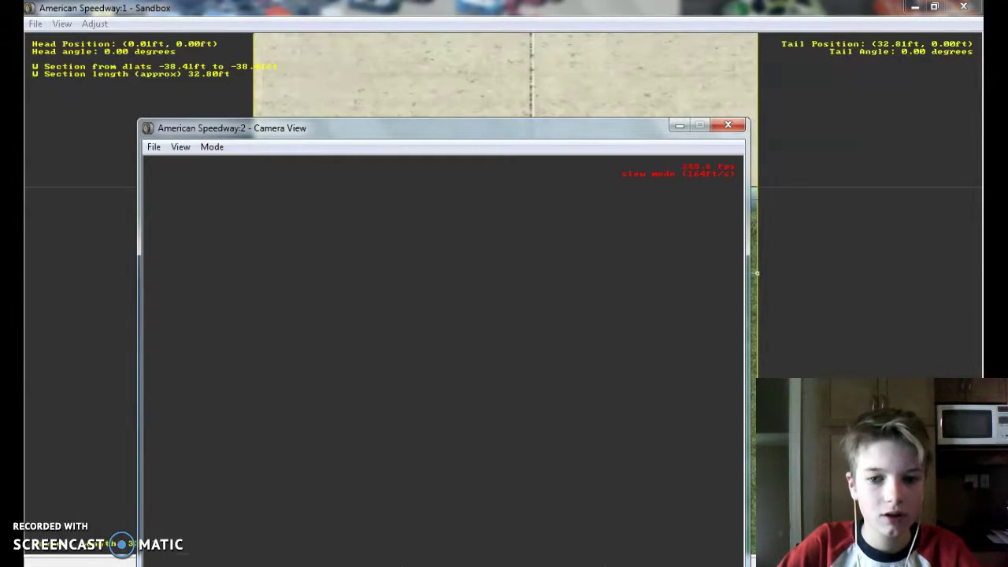
key(Left)
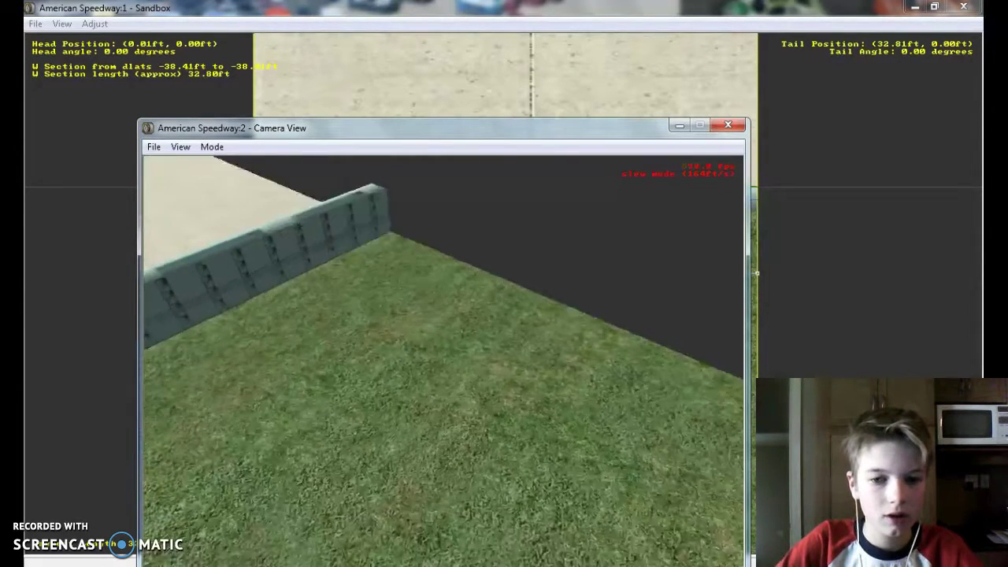
key(Up)
key(Right)
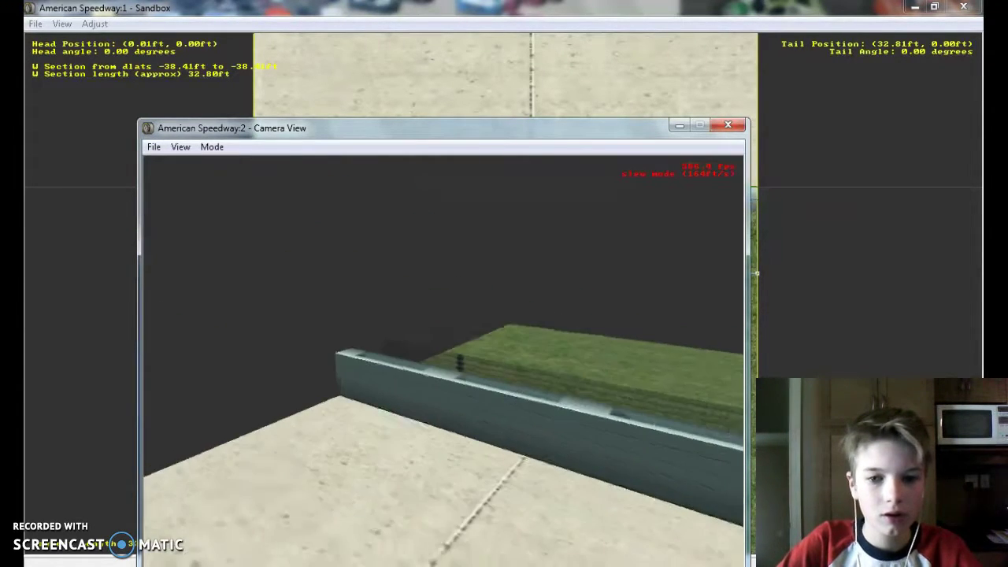
key(Up)
key(Down)
key(Left)
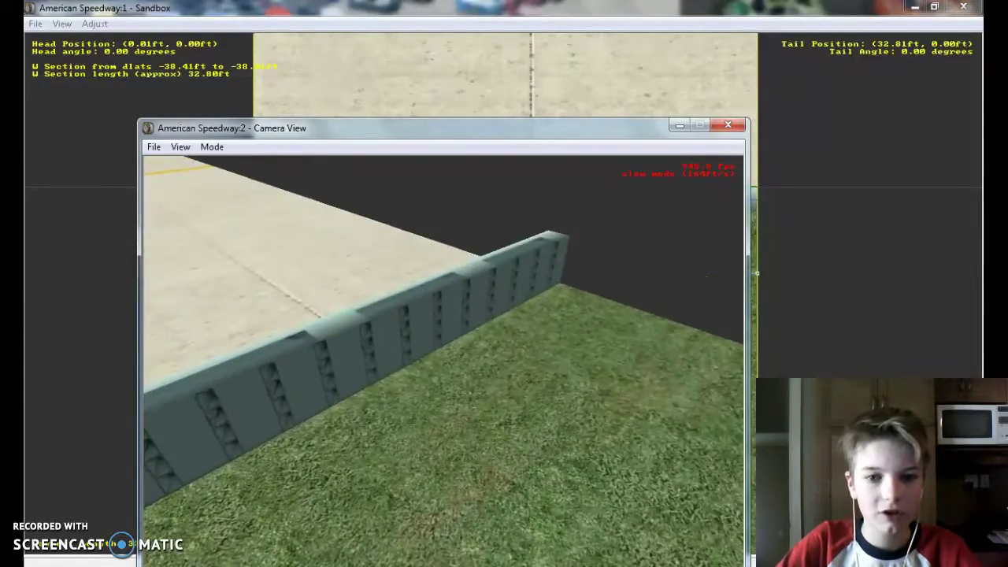
key(Right)
key(Down)
key(Left)
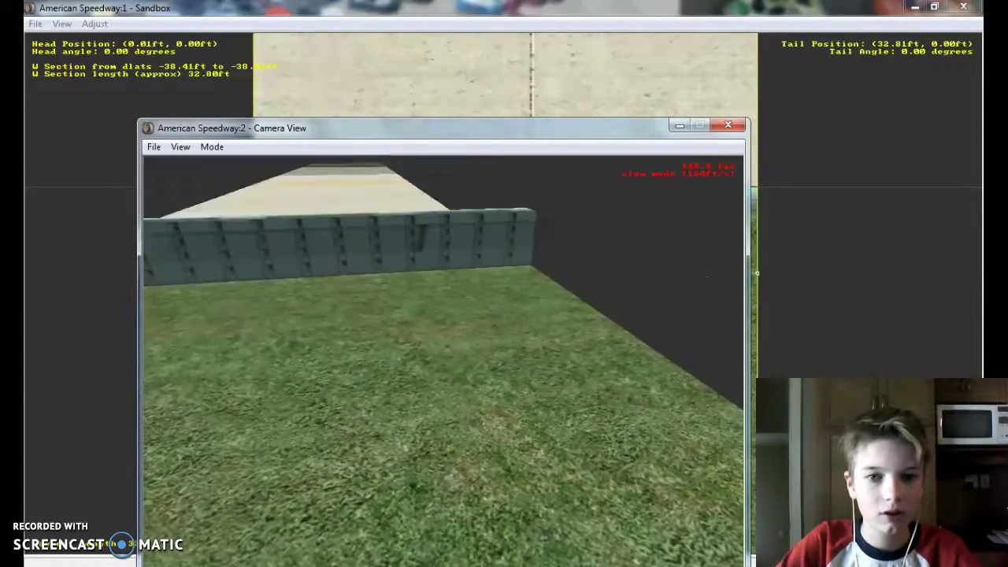
key(Right)
key(Left)
key(Up)
key(Up)
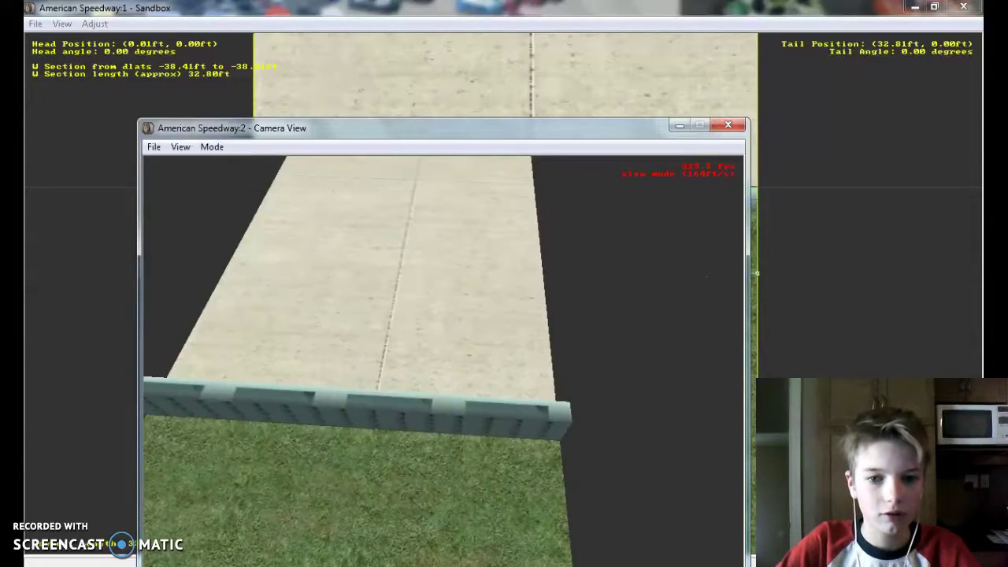
click(729, 126)
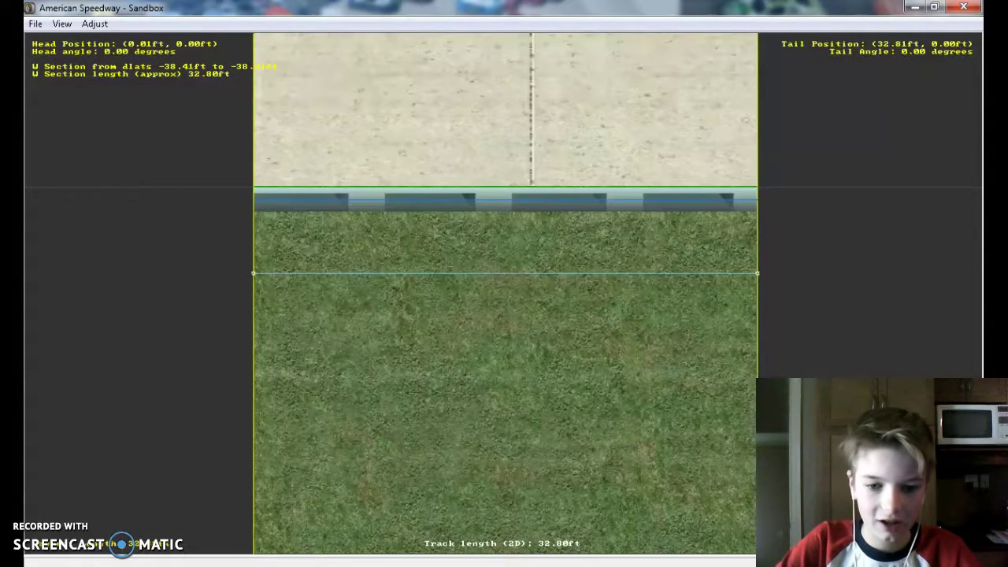
- Reopen the fence section's properties and make control point 1 positive, at X 0.200 and Y 0.200
mouse_move(416, 561)
click(378, 535)
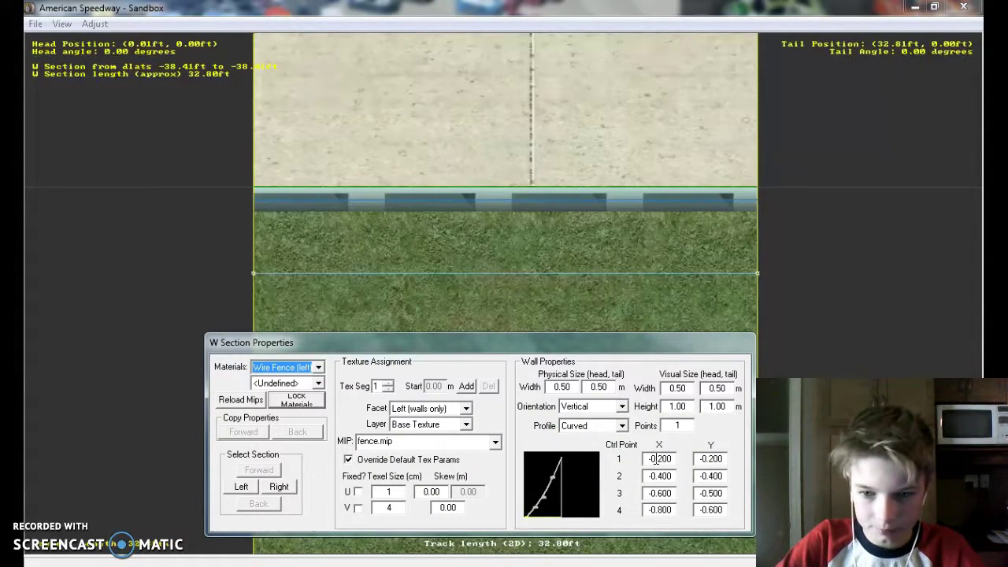
click(651, 458)
key(BackSpace)
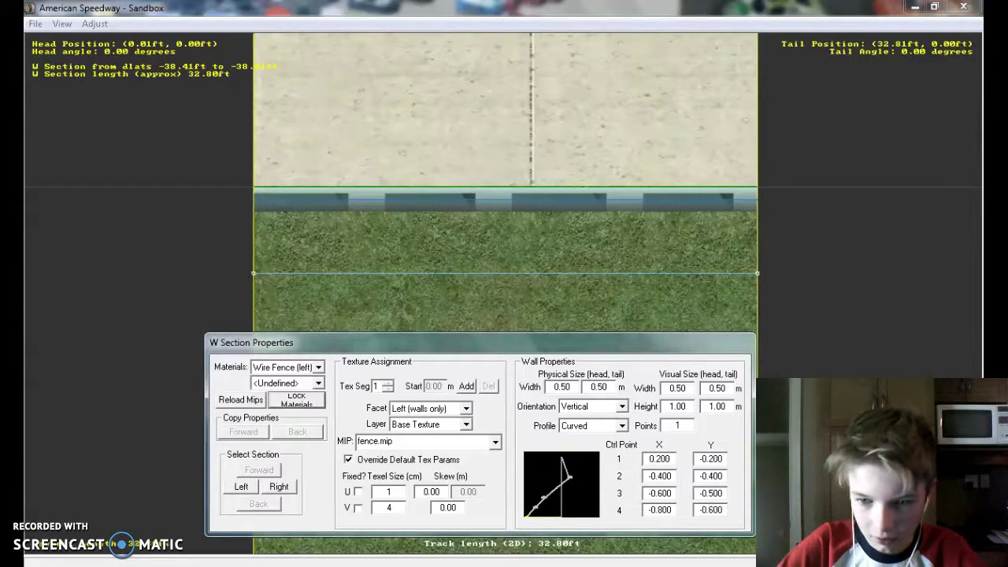
click(704, 459)
key(BackSpace)
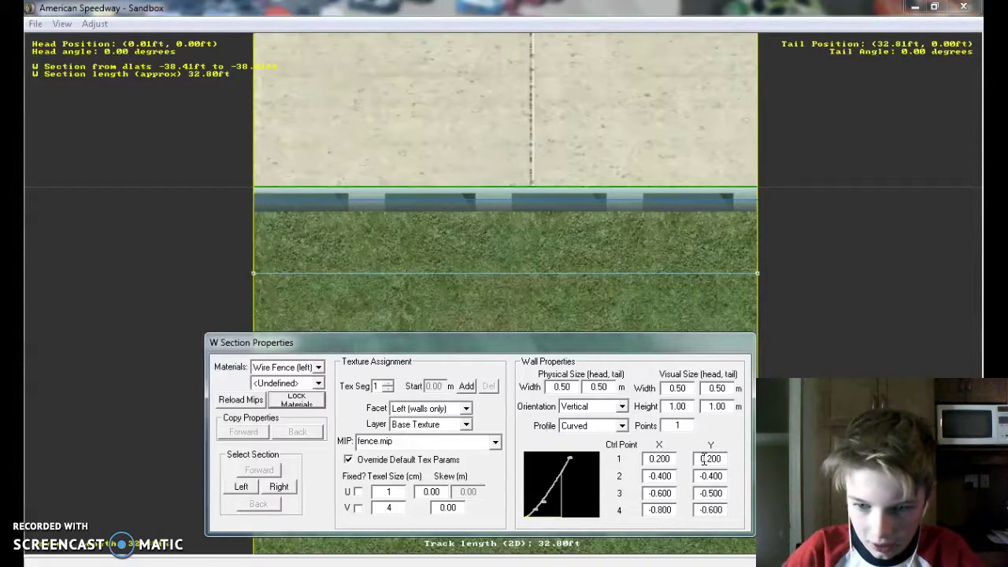
- Make the fence profile's control point 2 positive, at X 0.400 and Y 0.400
click(703, 475)
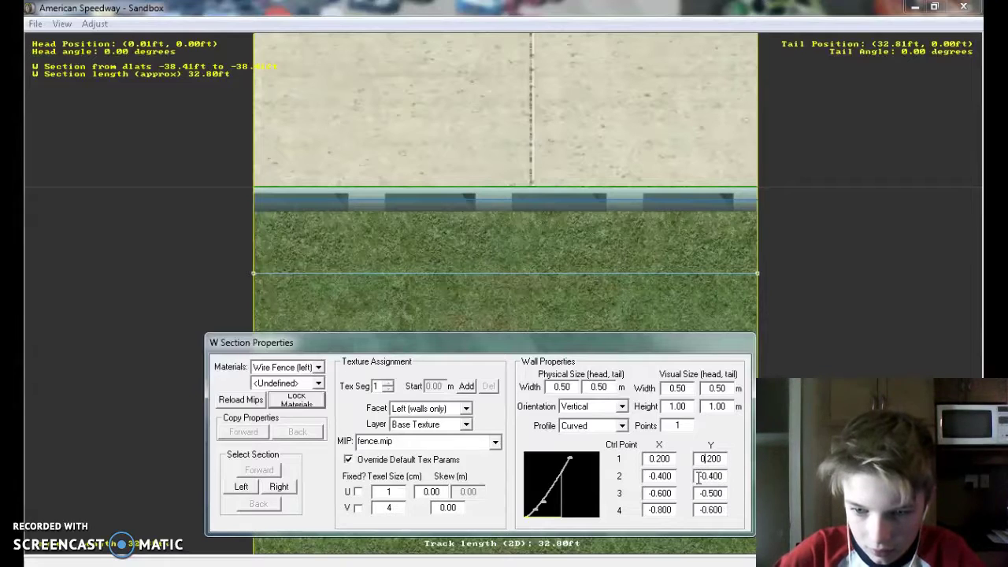
key(BackSpace)
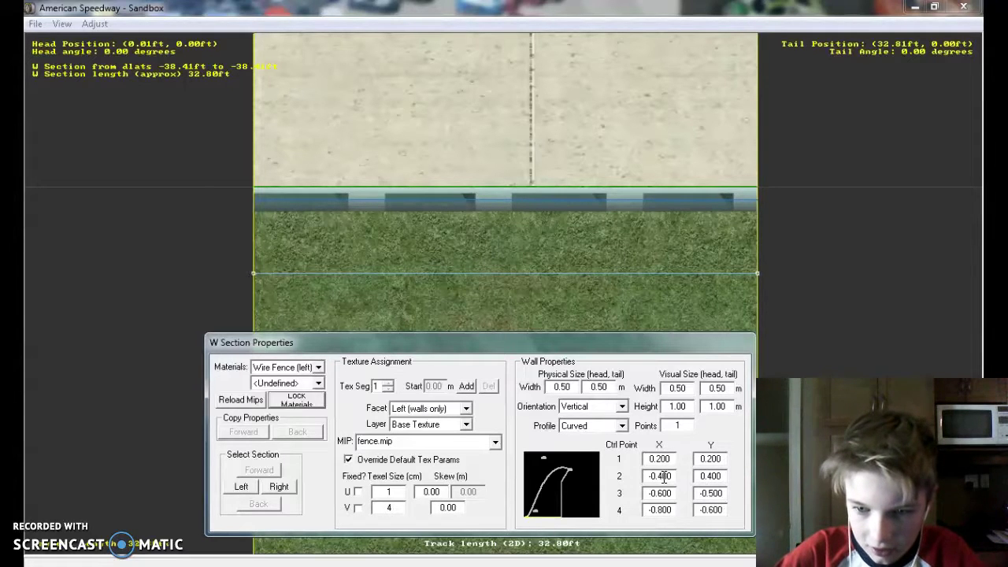
click(652, 476)
key(BackSpace)
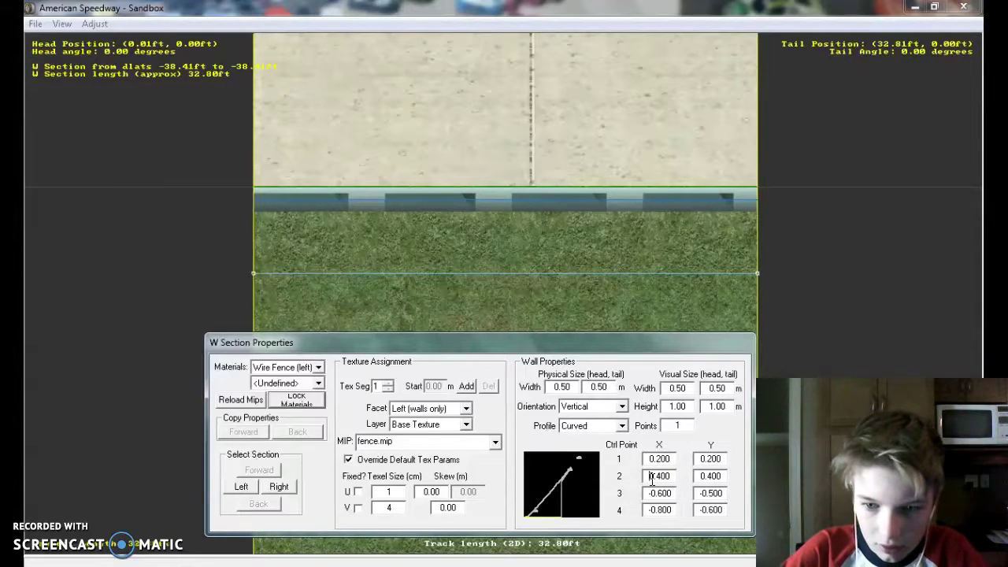
- Make the fence profile's control point 3 positive, at X 0.600 and Y 0.500
click(651, 492)
key(BackSpace)
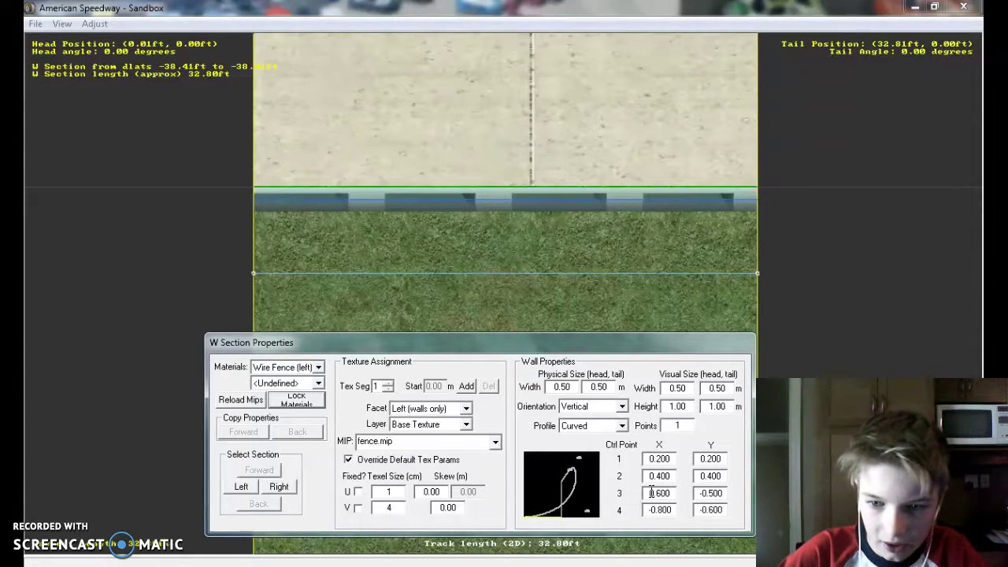
click(704, 493)
key(BackSpace)
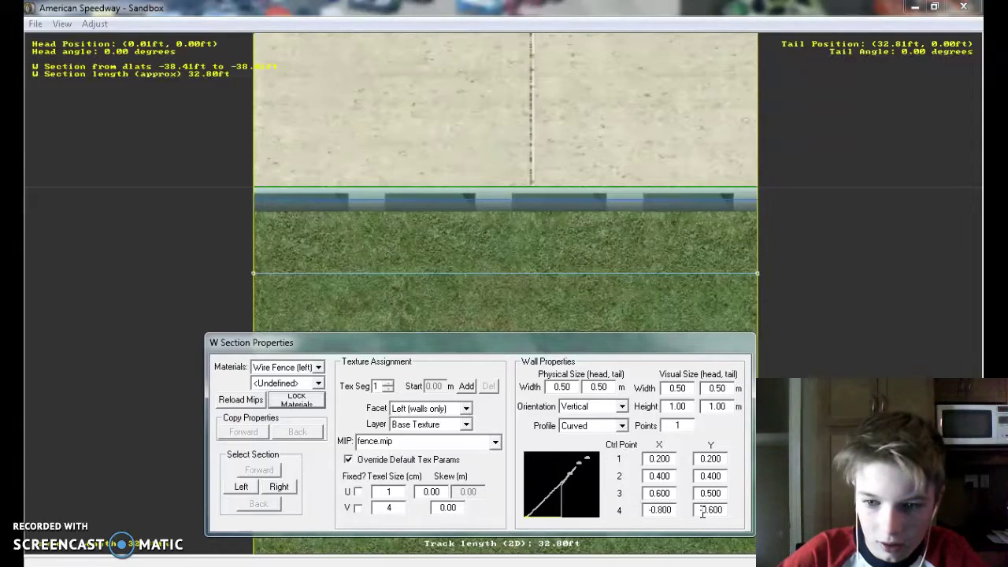
- Make the fence profile's control point 4 positive, at X 0.800 and Y 0.600
click(703, 510)
key(BackSpace)
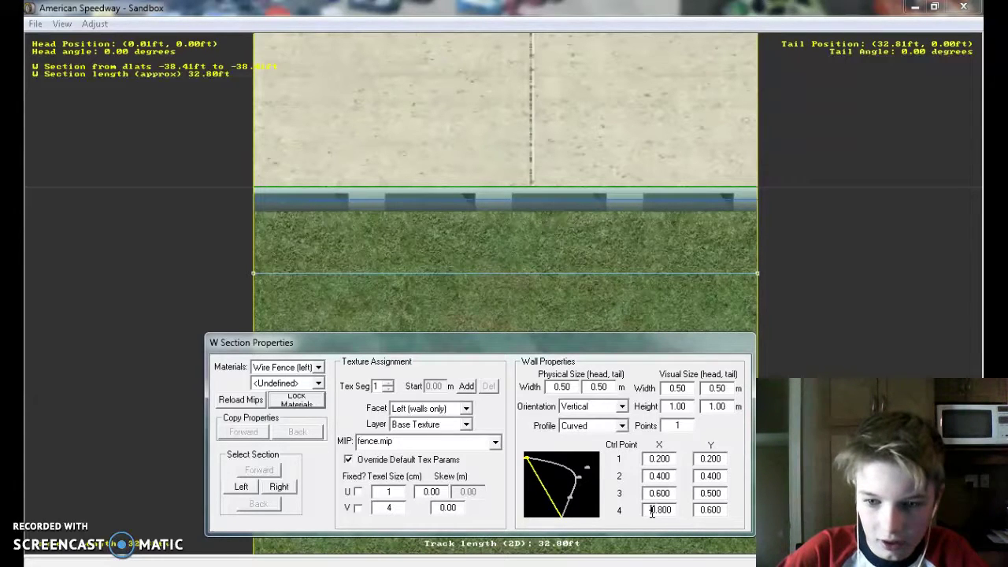
click(652, 511)
key(BackSpace)
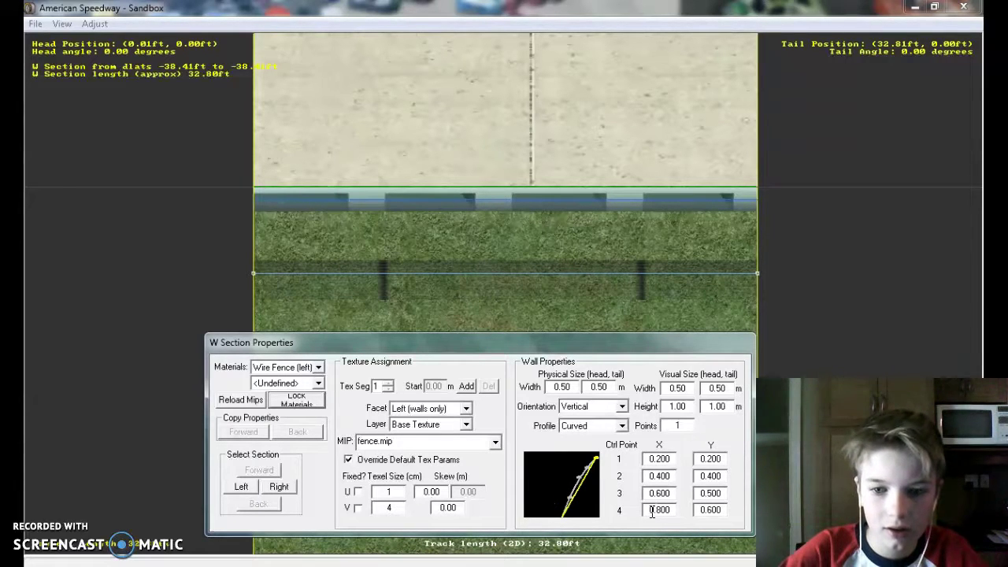
- Close the fence section's properties and open a 3D camera view of the track in a movable camera mode
key(Return)
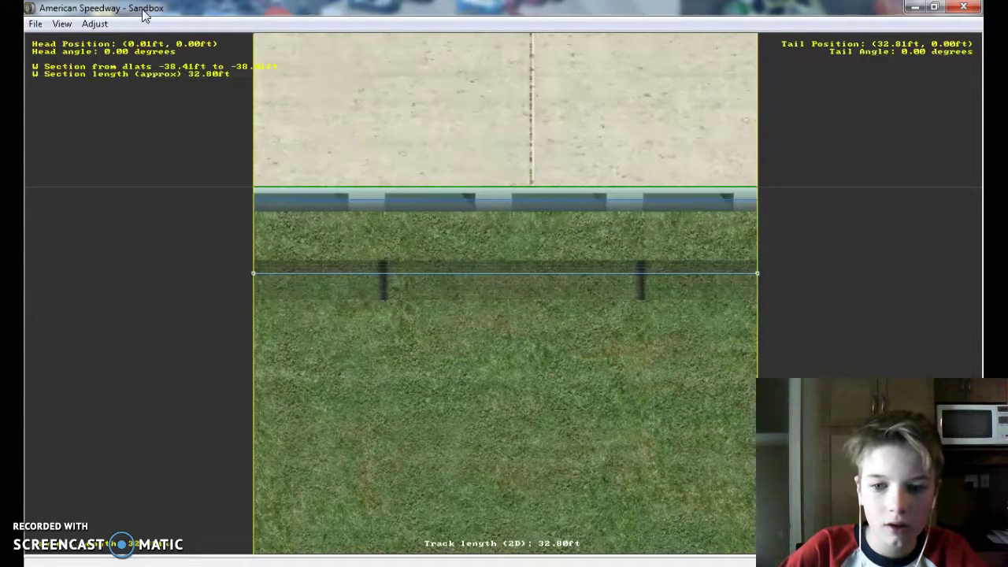
click(62, 24)
click(100, 96)
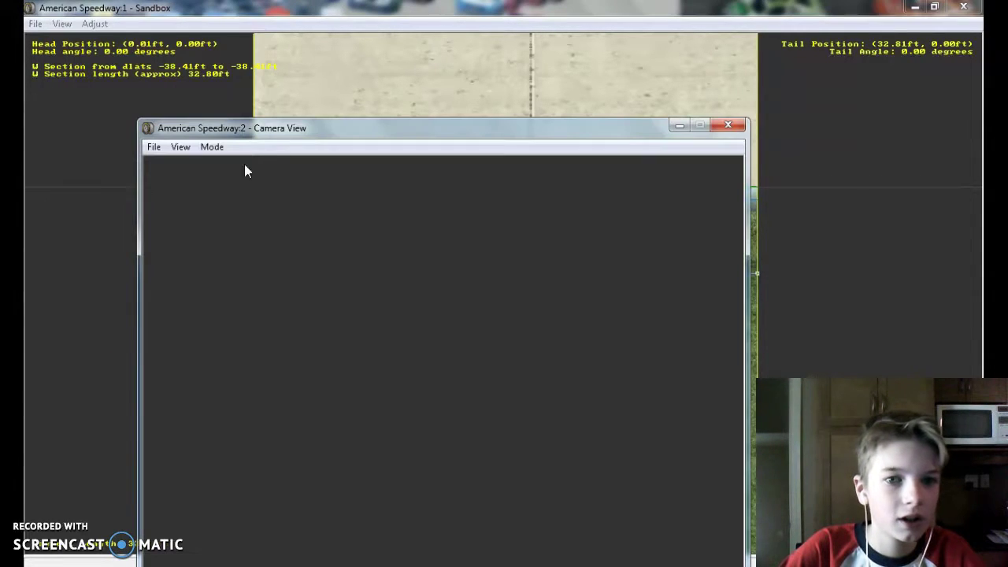
click(214, 146)
click(245, 179)
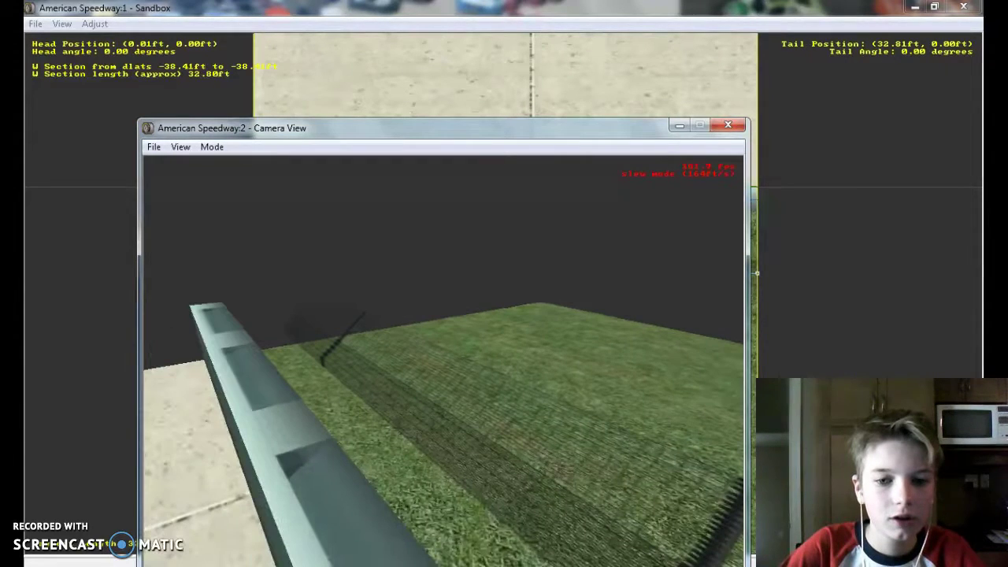
- Fly the camera around the wire fence and soft wall to examine the fence's curve, and close the camera view
key(Up)
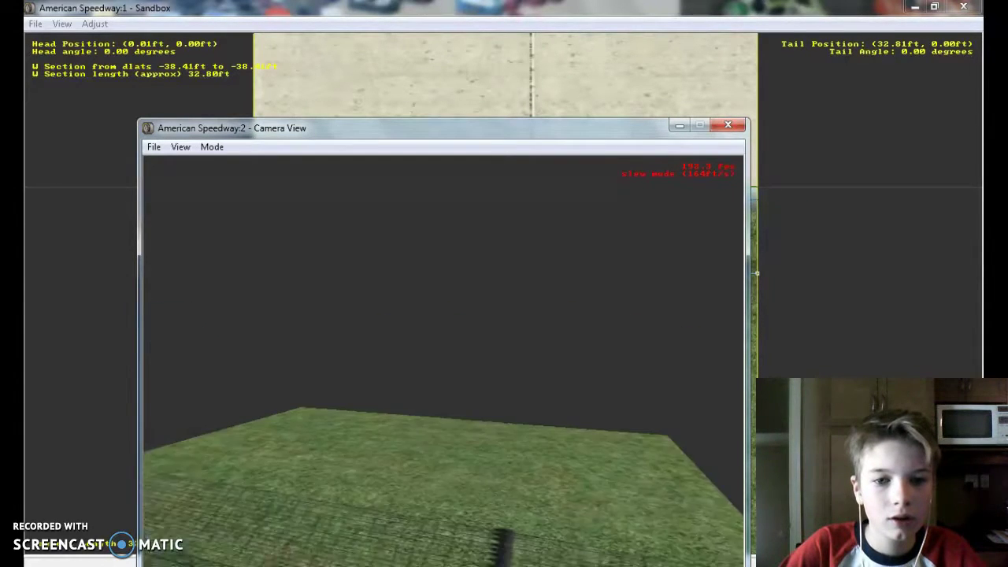
key(Left)
key(Up)
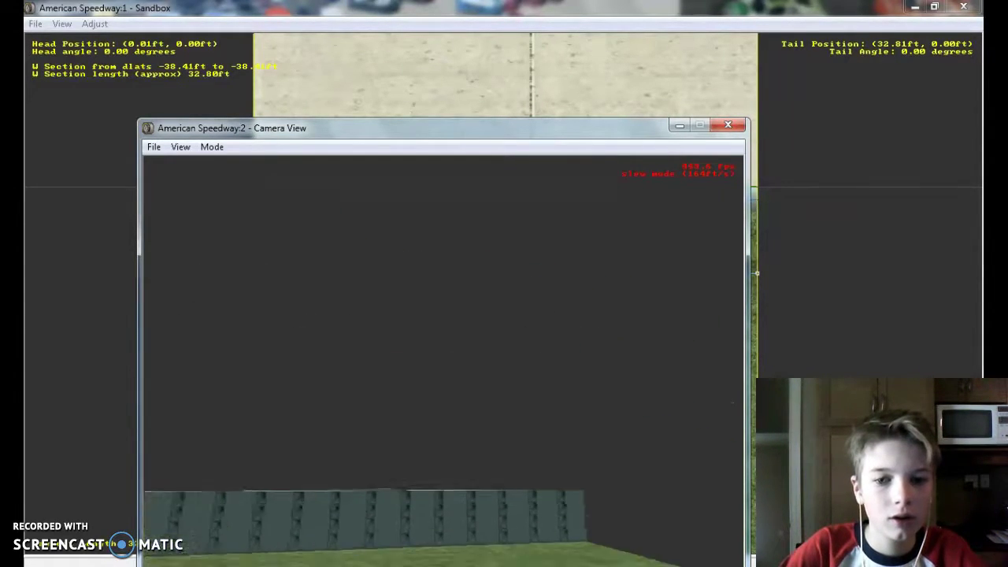
key(Left)
key(Up)
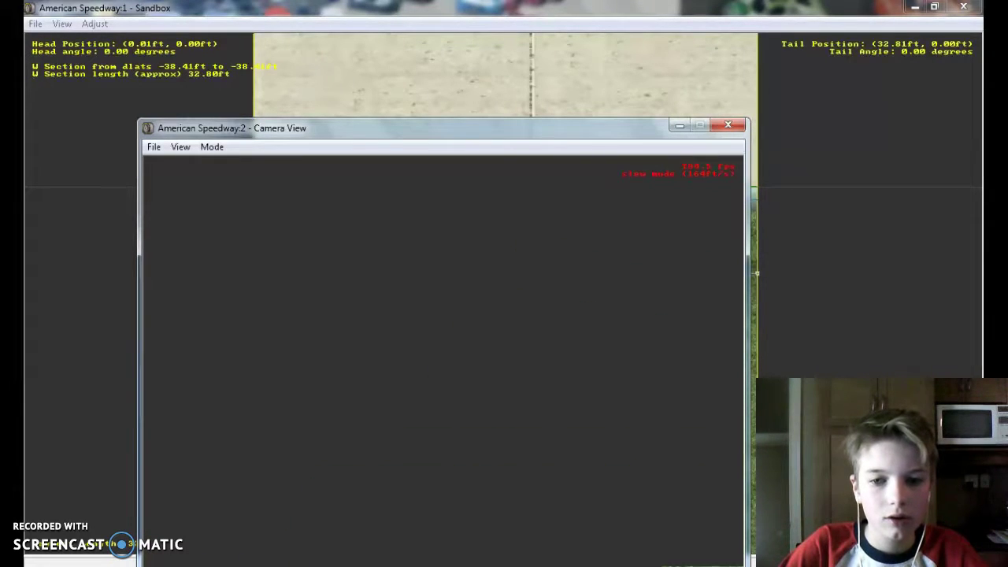
key(Right)
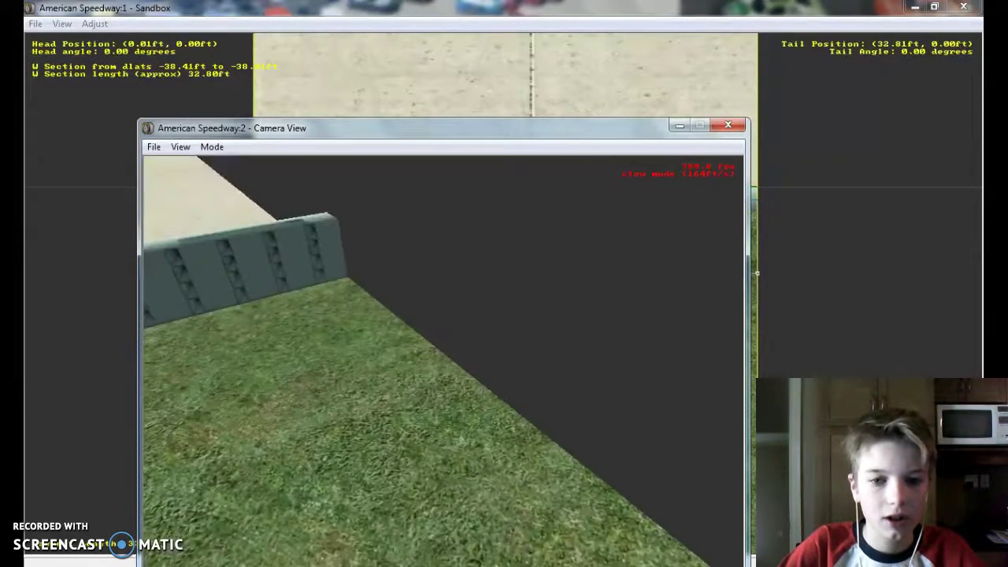
click(738, 124)
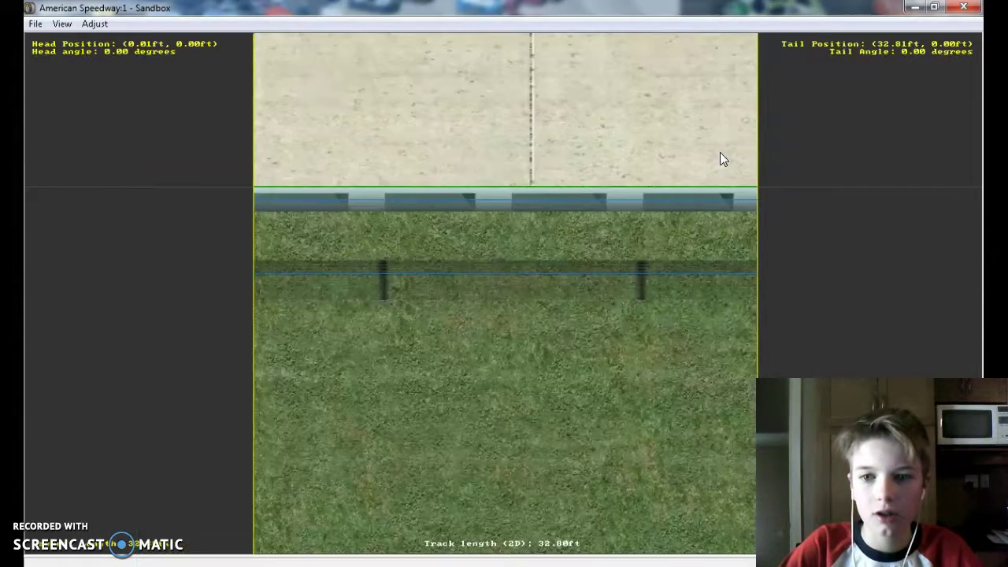
mouse_move(415, 564)
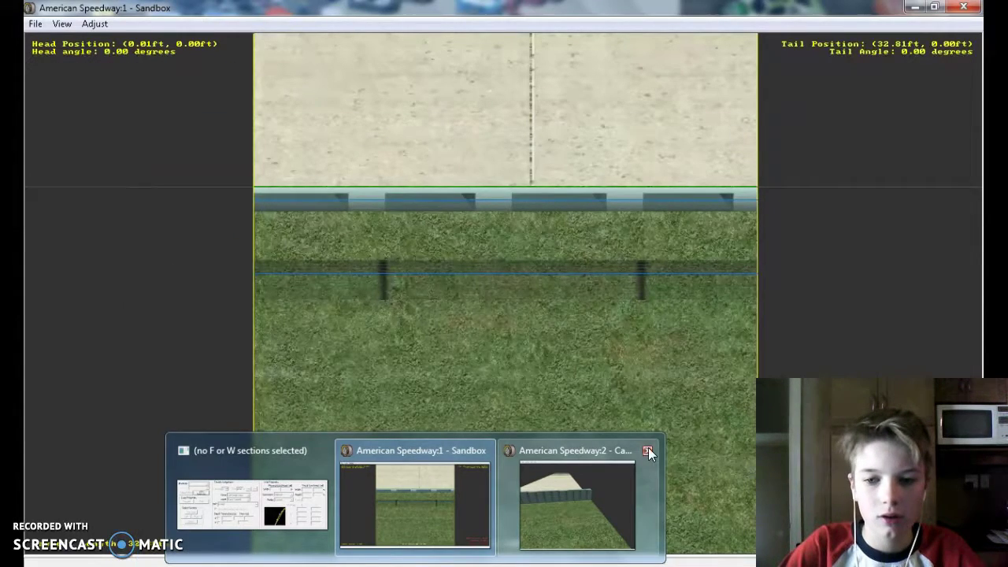
click(636, 473)
click(728, 128)
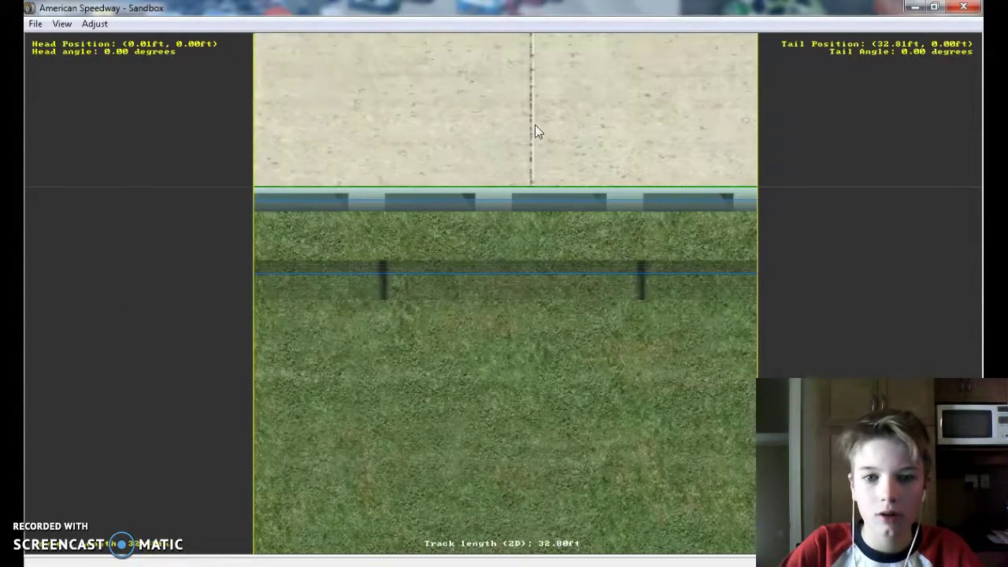
- Select the wire fence section, reopen its properties and set the X value of control point 1 to -0.200
mouse_move(334, 560)
click(339, 496)
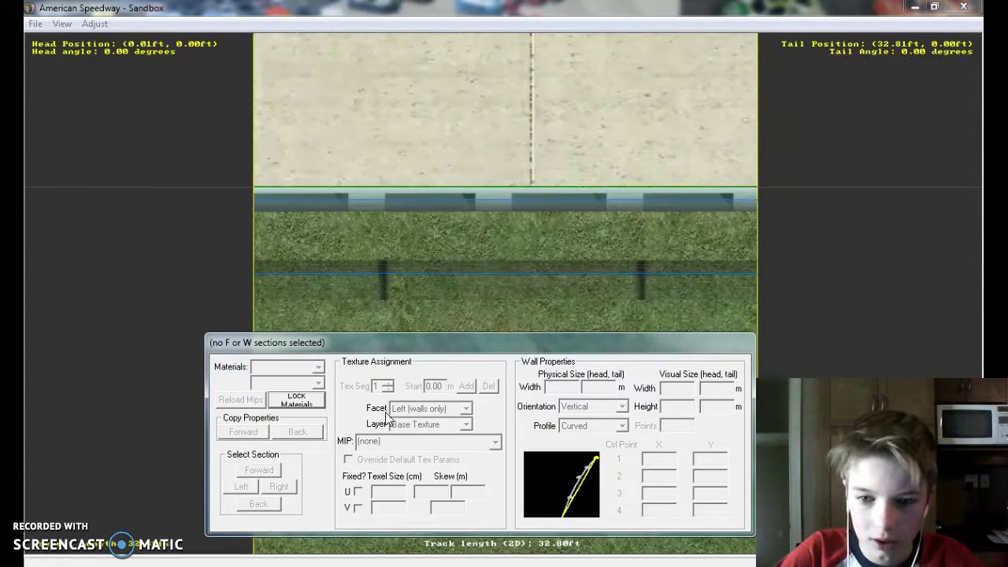
click(493, 103)
click(510, 273)
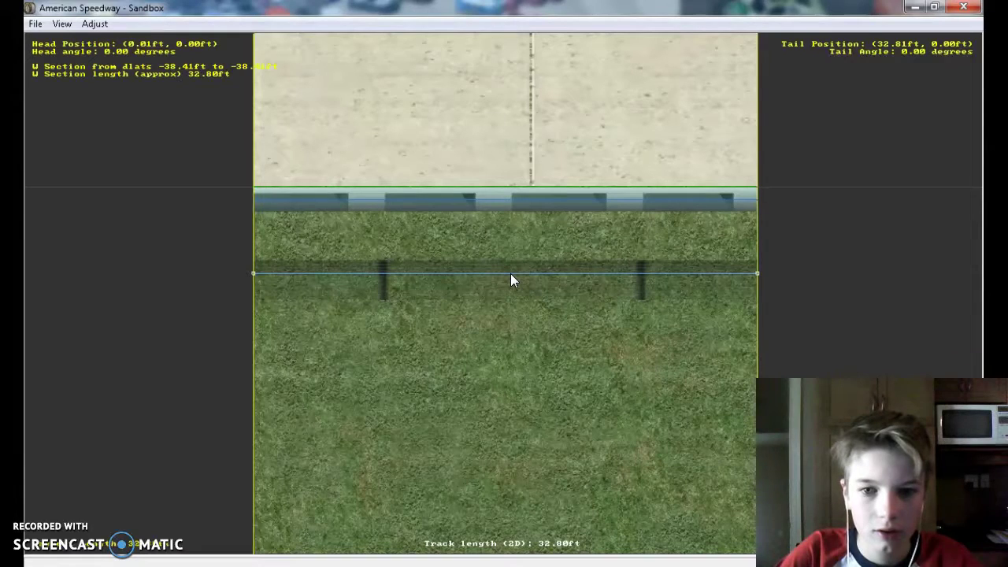
mouse_move(441, 560)
click(375, 523)
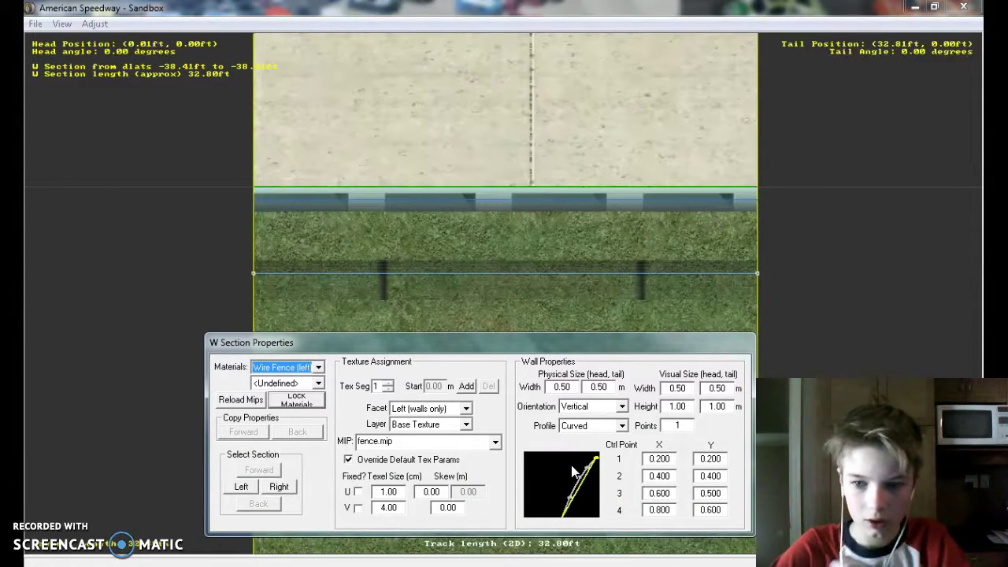
click(649, 459)
text(-)
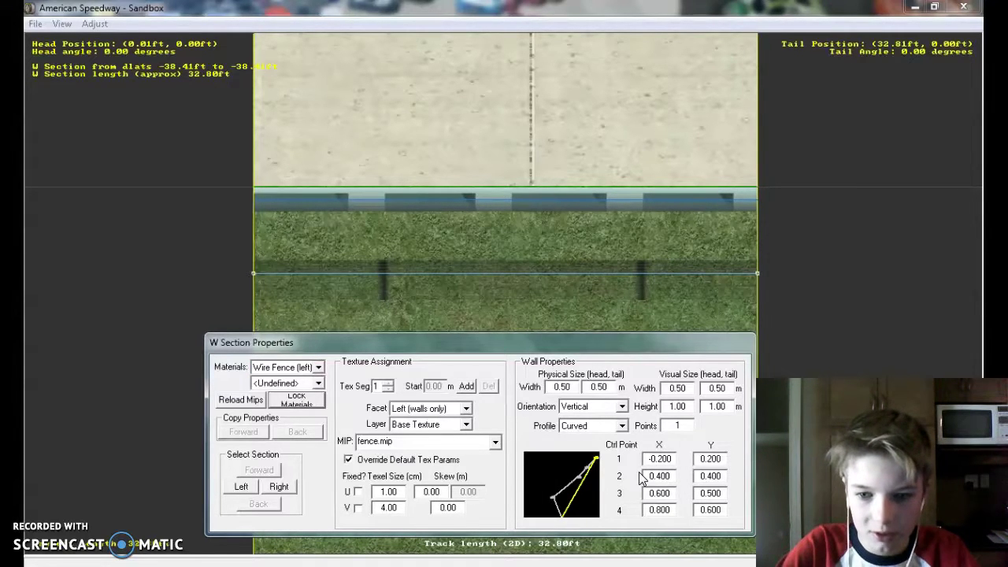
- Set the X values of the fence profile's control points 2, 3 and 4 to -0.400, -0.600 and -0.800
click(650, 477)
text(-)
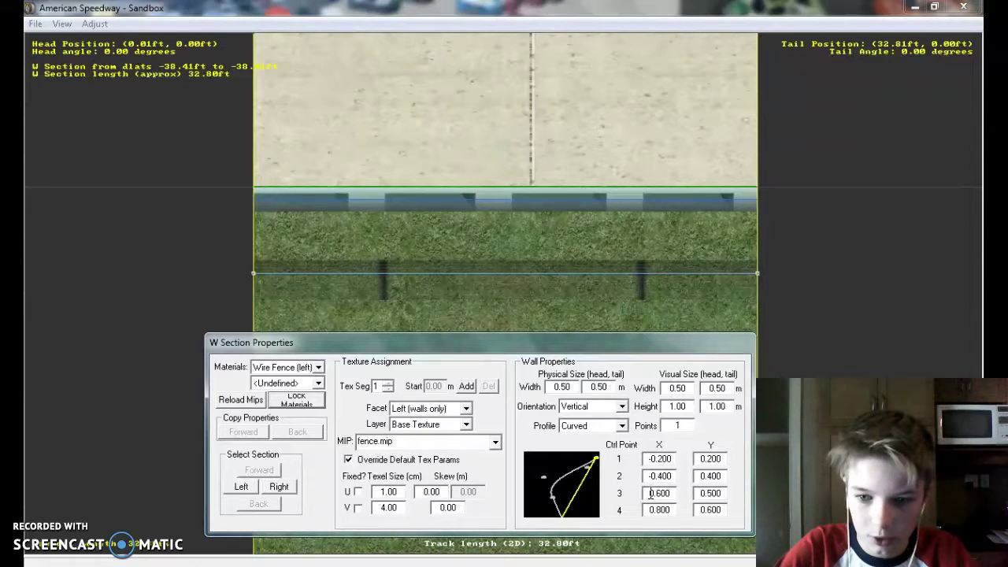
click(651, 493)
text(-)
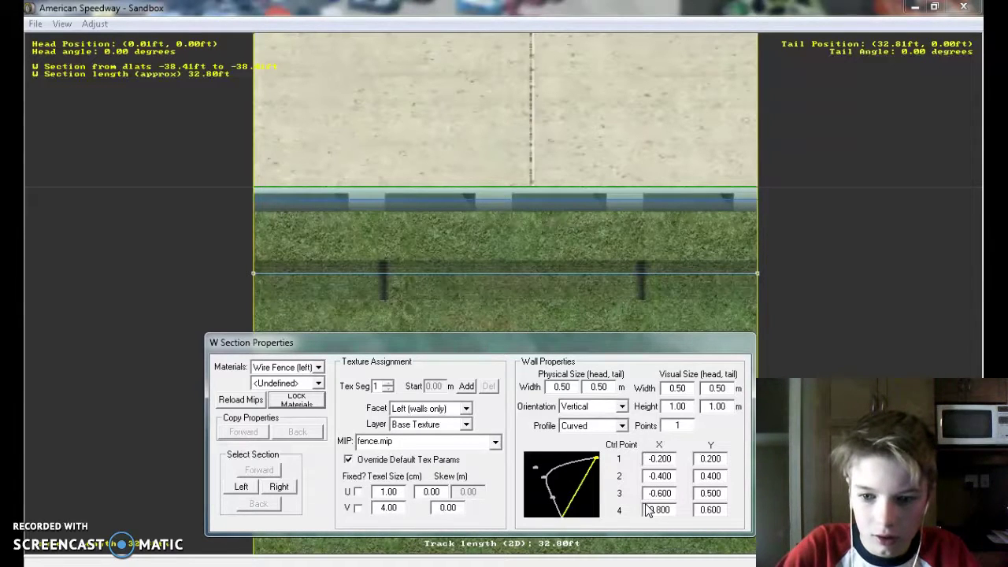
click(651, 510)
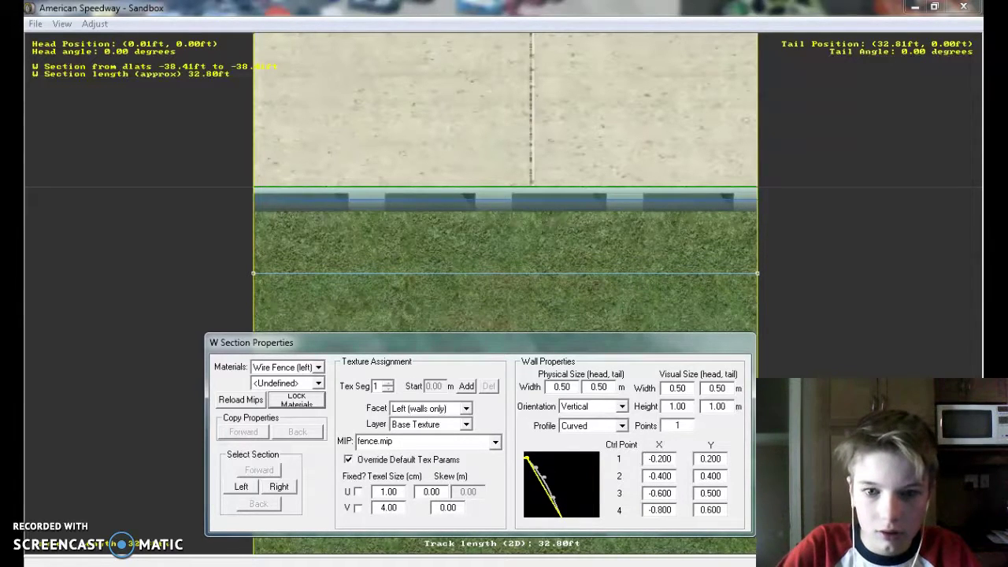